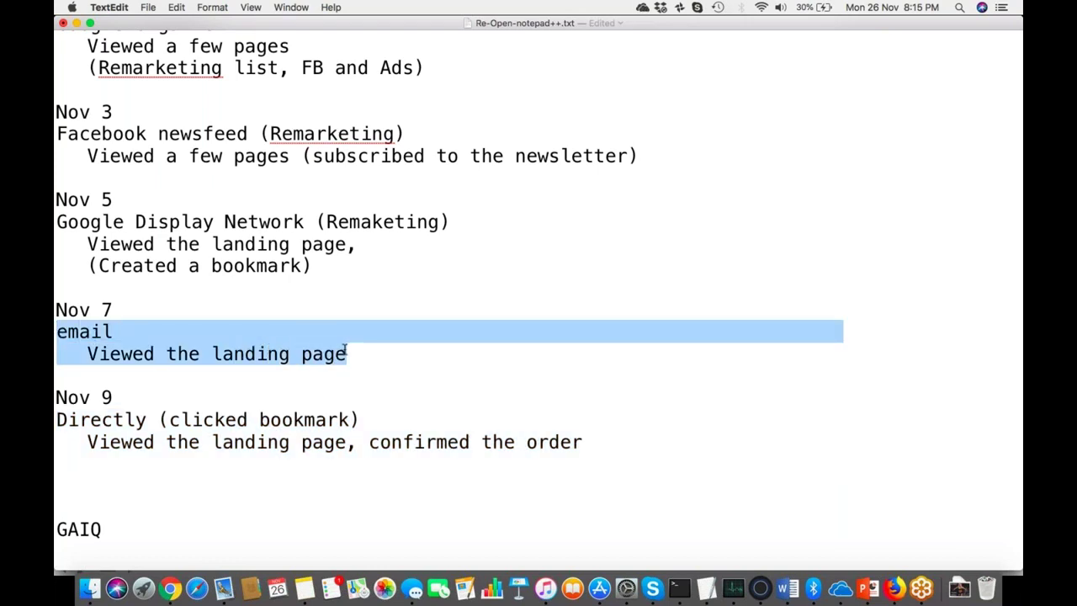
Check the Last Interaction conversions in the Model Comparison report in Chrome, and return to the TextEdit notes.
scroll(345, 354, "down", 2)
key("super+Tab")
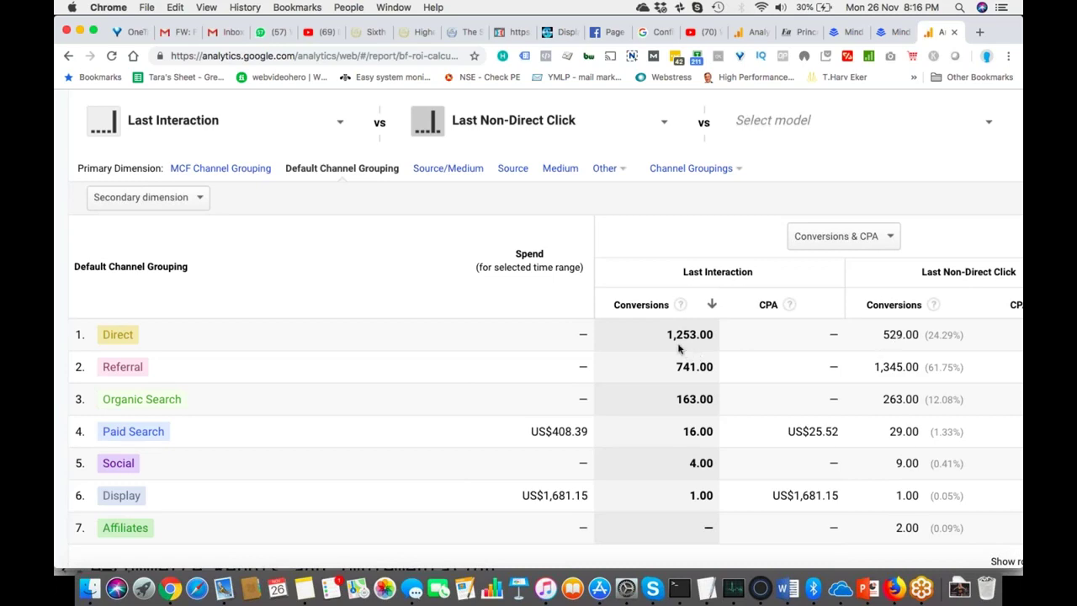
key("super+Tab")
Add the line "Direct (1x / nx)" between the Nov 9 entry and the GAIQ heading in the notes.
scroll(451, 367, "down", 2)
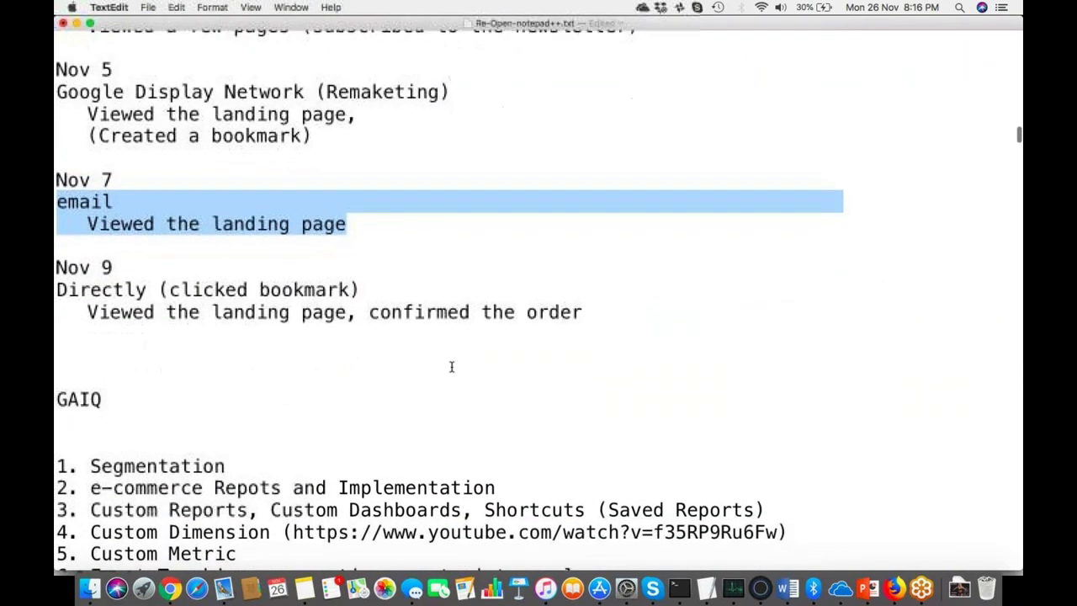
left_click(136, 343)
key("Return")
key("Return")
key("Return")
key("Up")
type("Direct (x")
key("BackSpace")
type("1x")
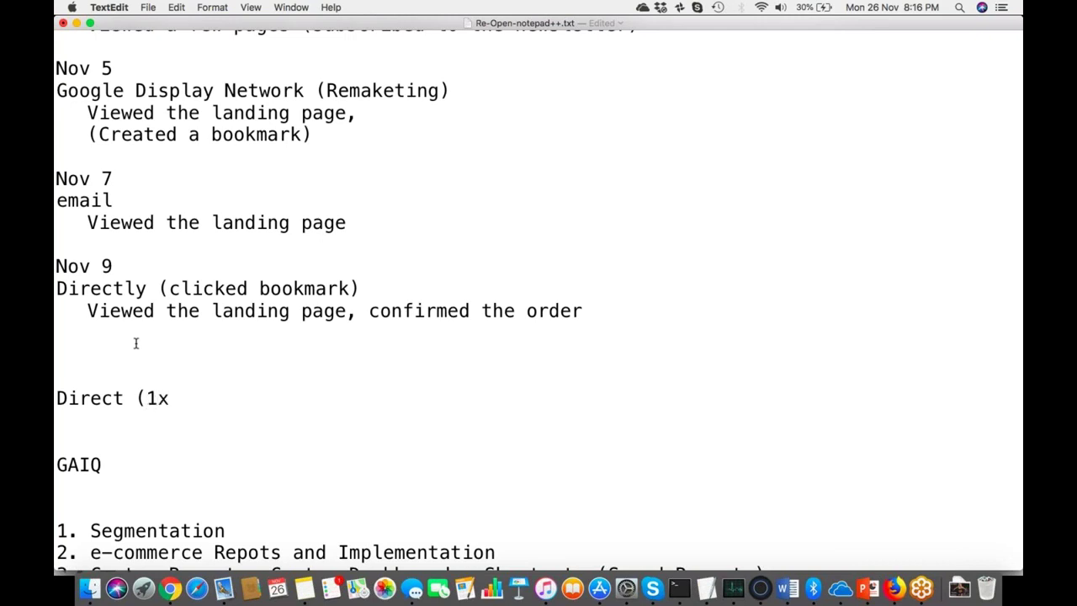
type(" / nx)")
Switch to Chrome and examine the Last Interaction and Last Non-Direct Click columns for all channels in the Model Comparison report.
key("super+Tab")
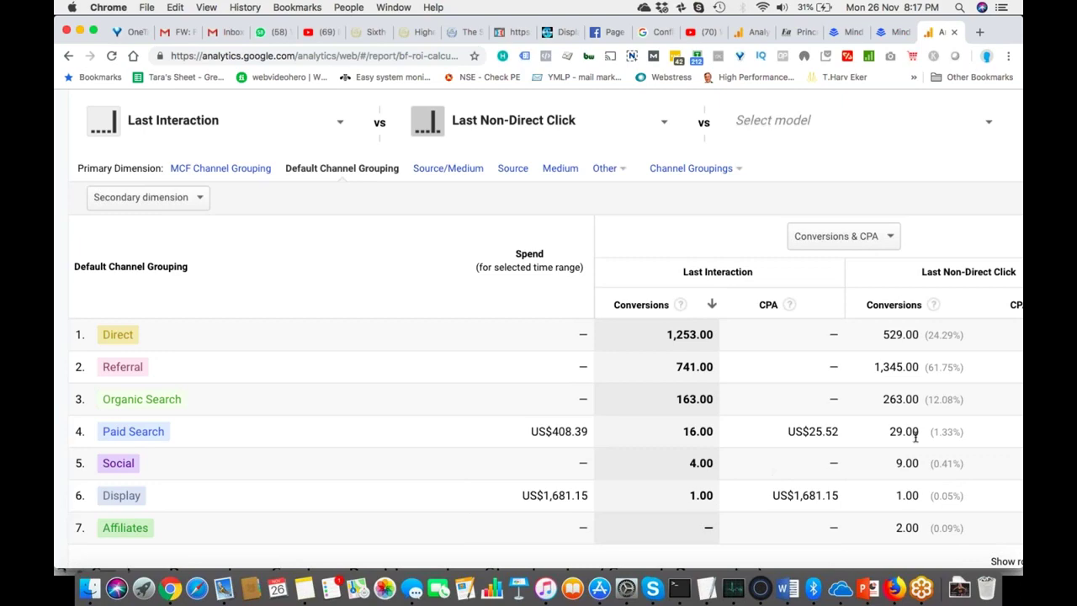
scroll(916, 433, "right", 2)
key("super+minus")
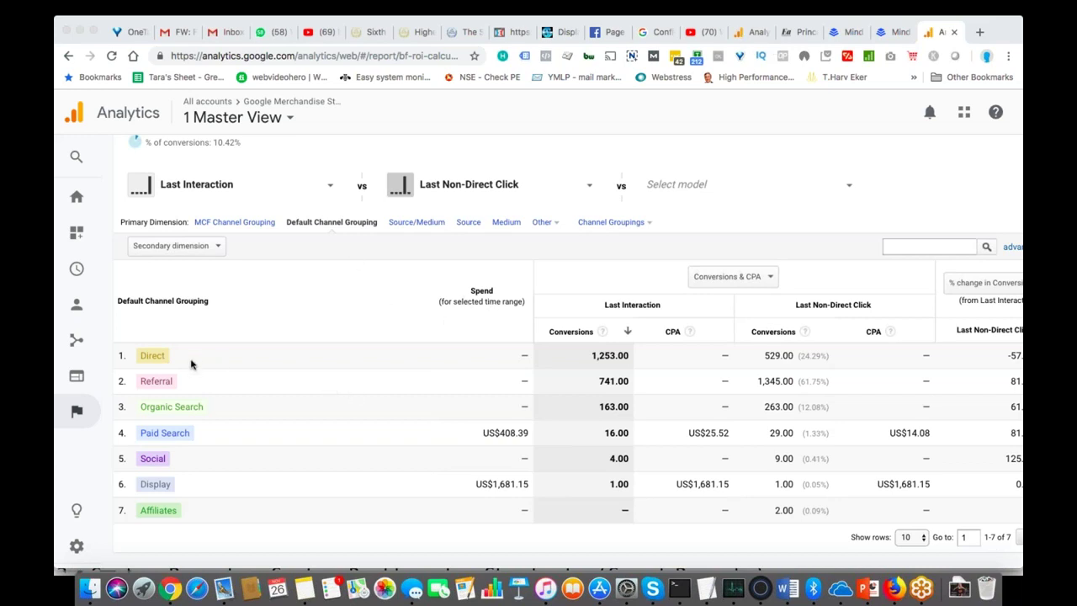
Compare the dated customer journey from Nov 3 to Nov 9 in the TextEdit notes with the Model Comparison report in Chrome.
key("super+Tab")
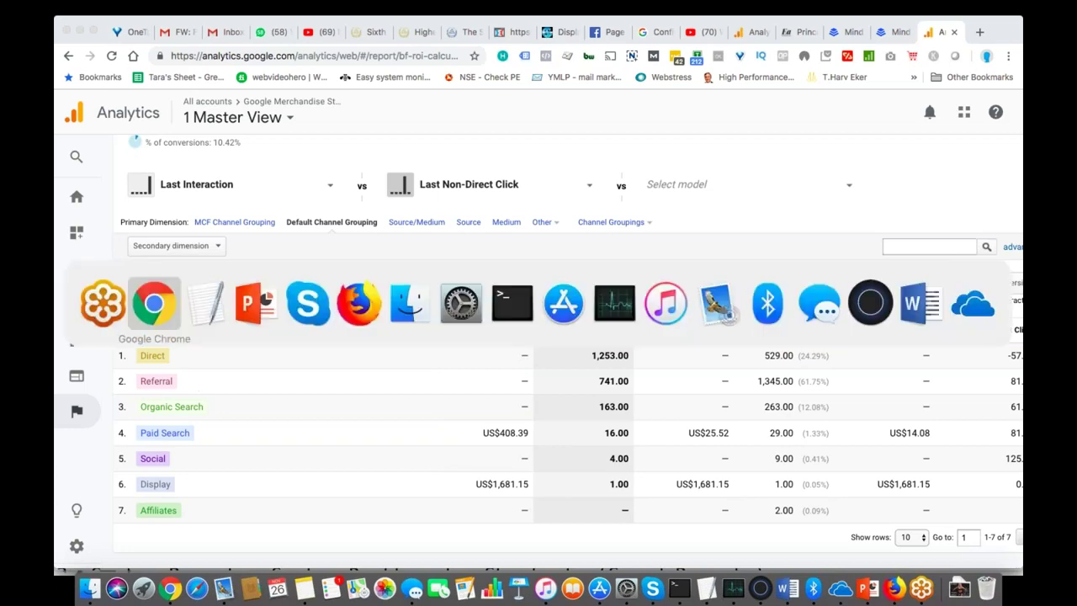
scroll(209, 337, "up", 1)
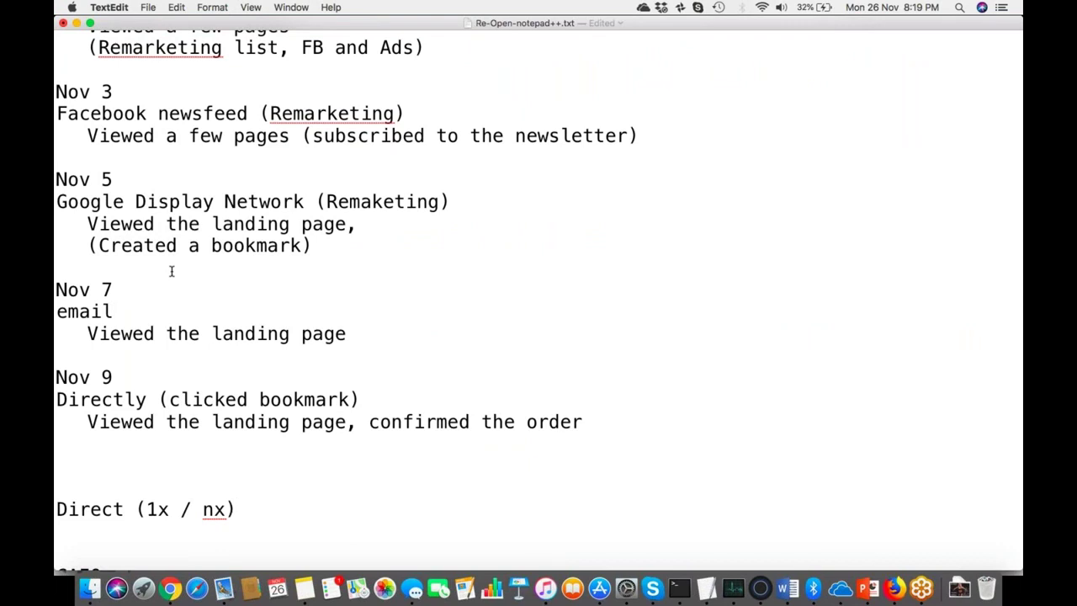
key("super+Tab")
key("super+Tab")
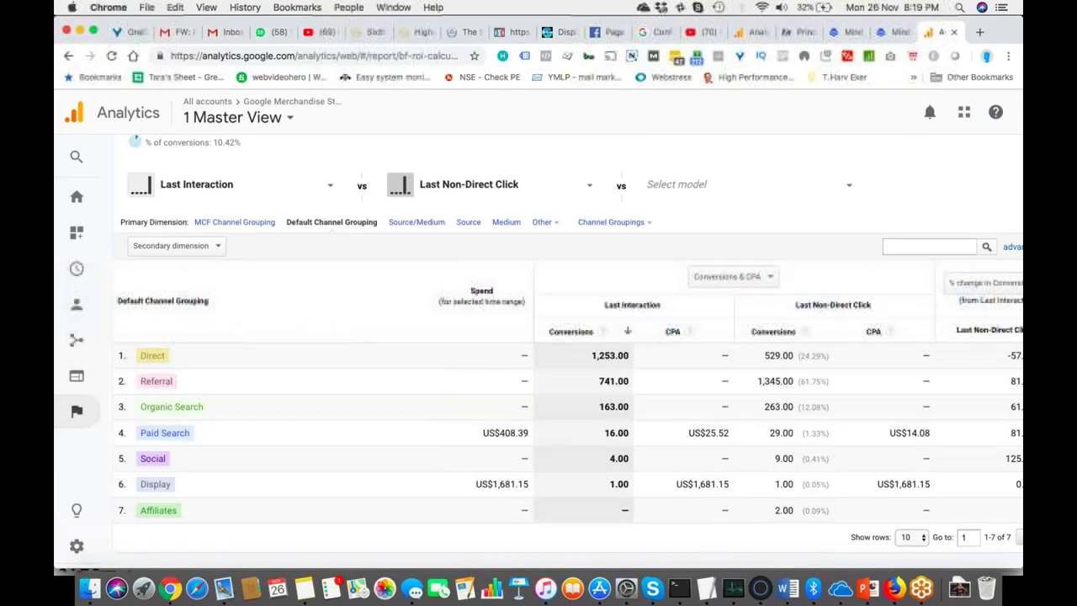
key("super+Tab")
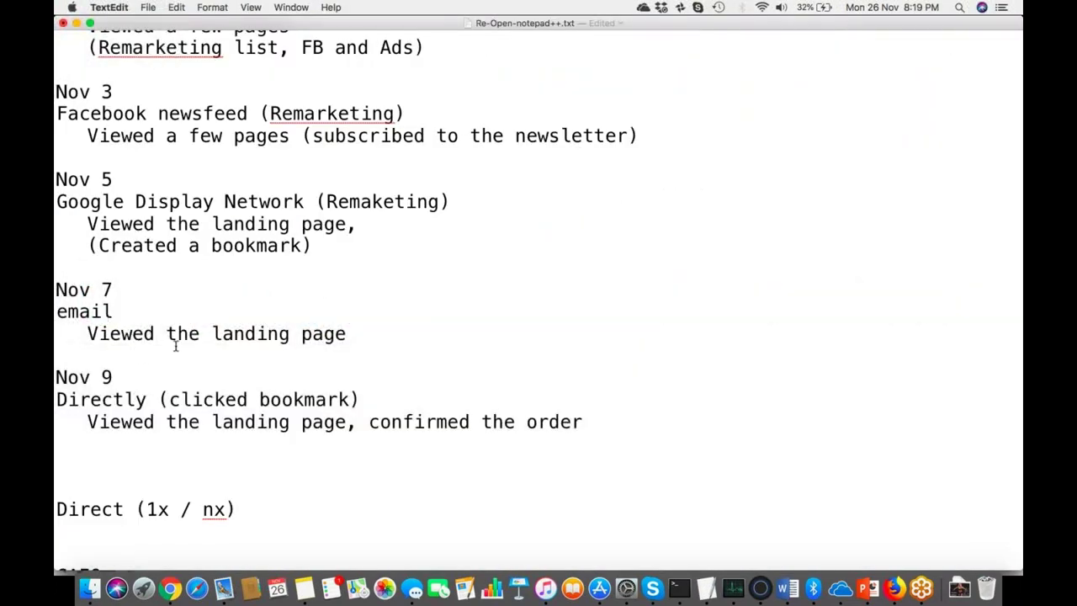
key("super+Tab")
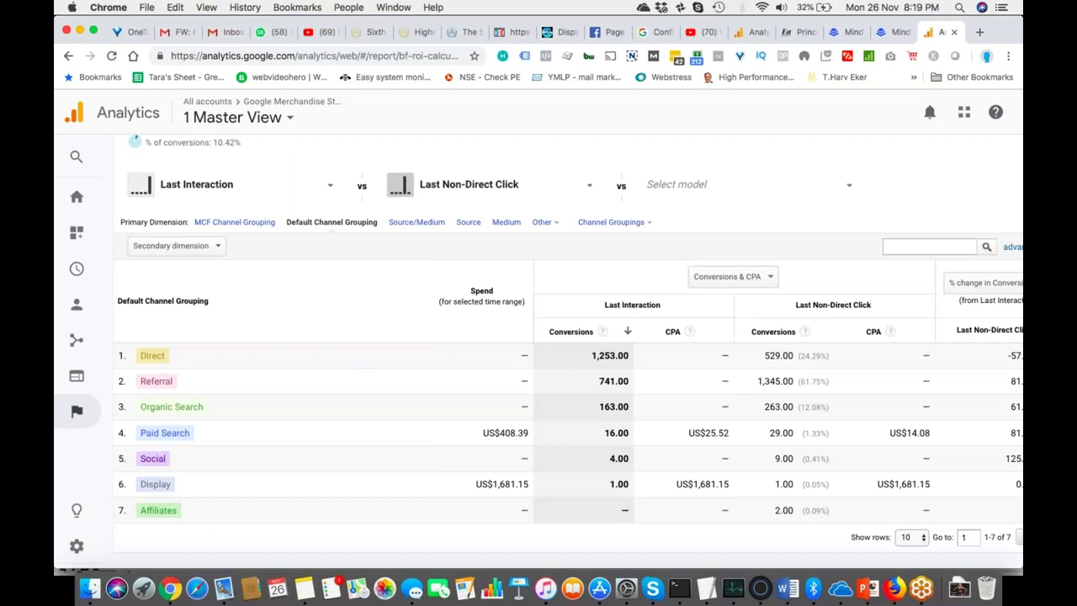
scroll(477, 288, "right", 1)
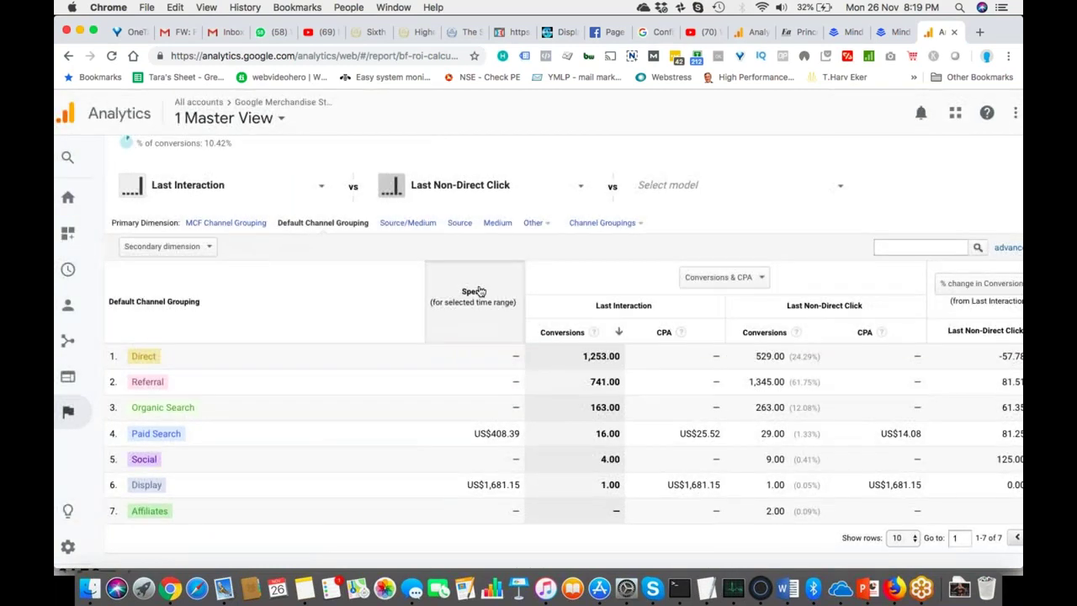
View the attribution models offered for the third comparison slot, close the list, and expand the report navigation.
left_click(840, 194)
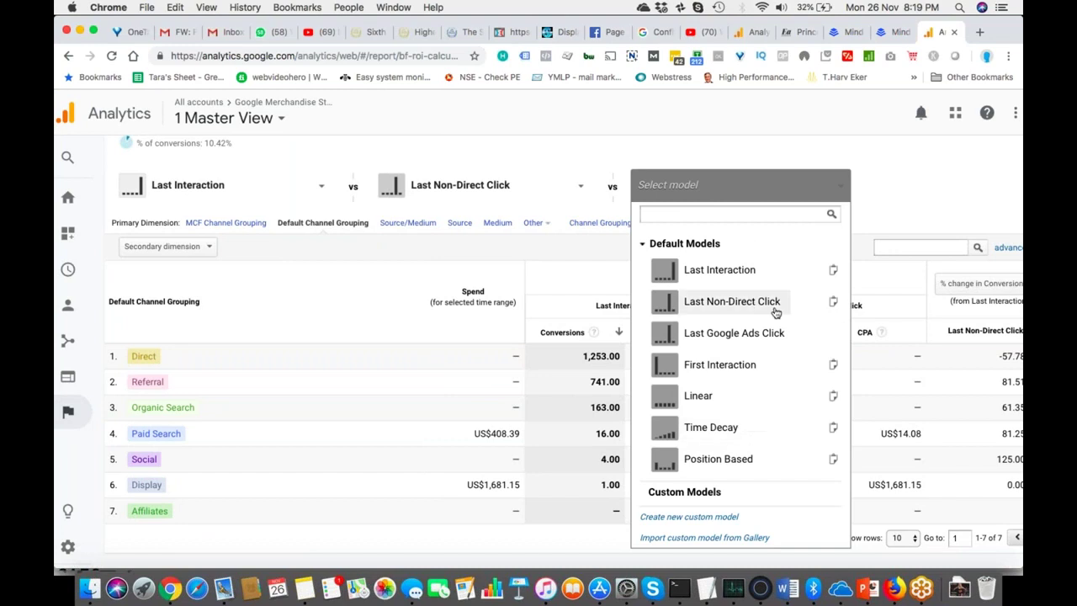
left_click(900, 165)
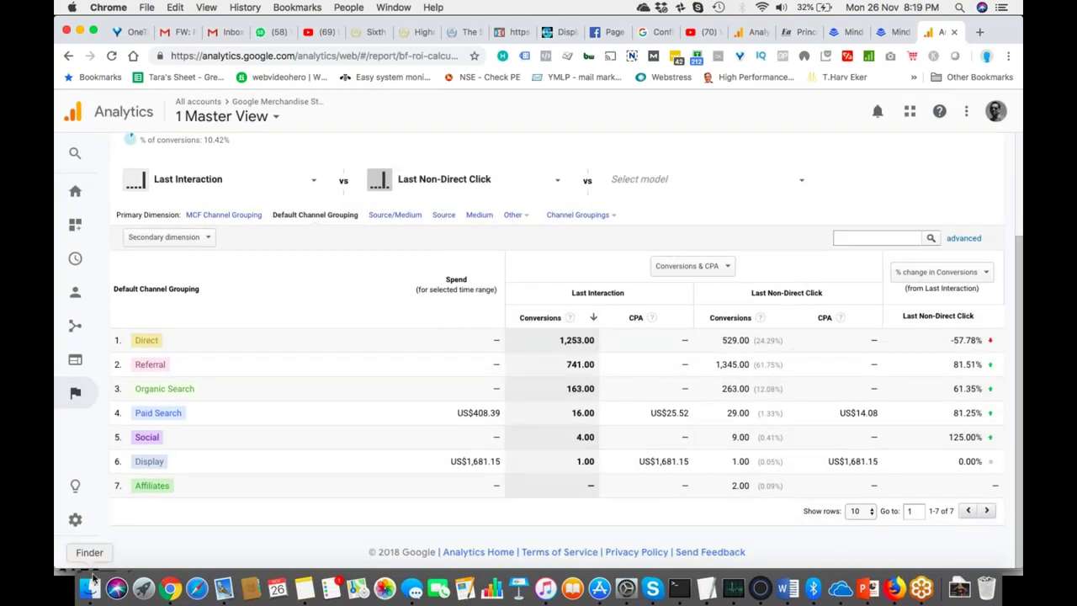
mouse_move(76, 554)
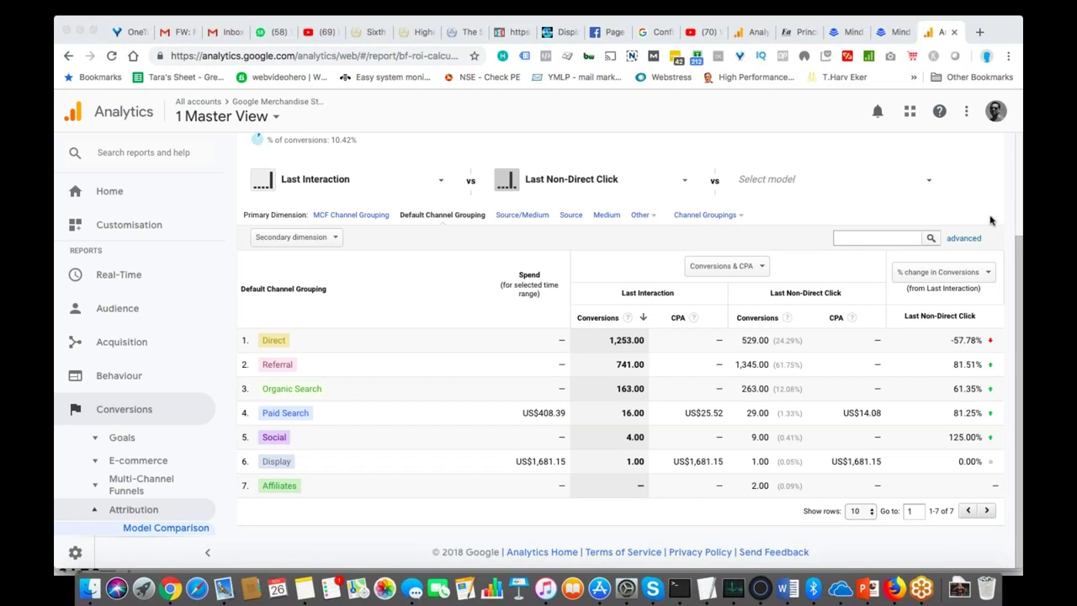
Show the "Topics covered" slide of the PowerPoint presentation, and switch back to the TextEdit notes.
left_click(868, 589)
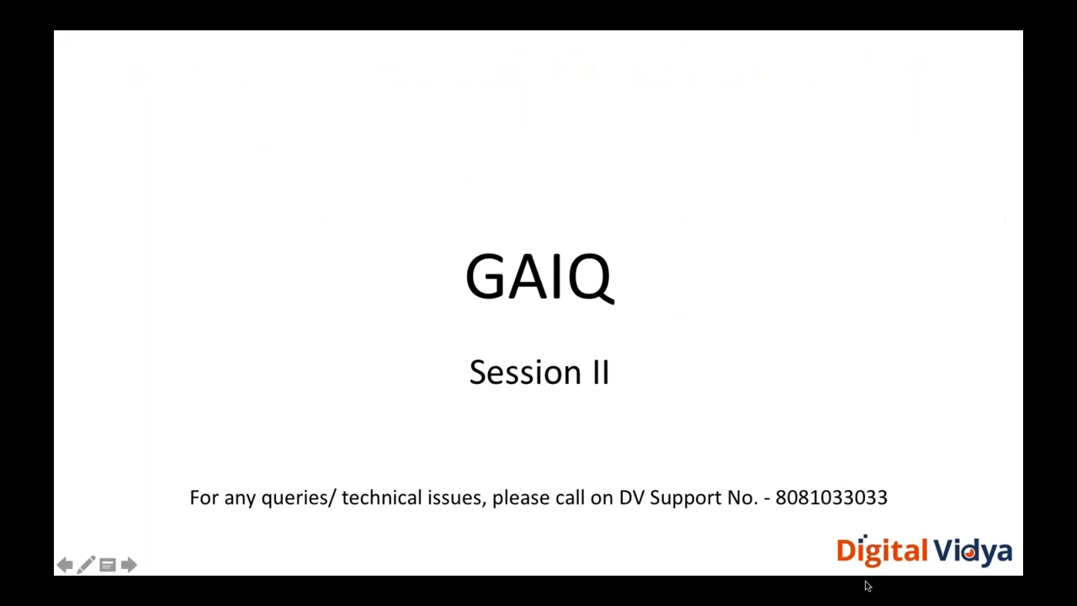
left_click(593, 418)
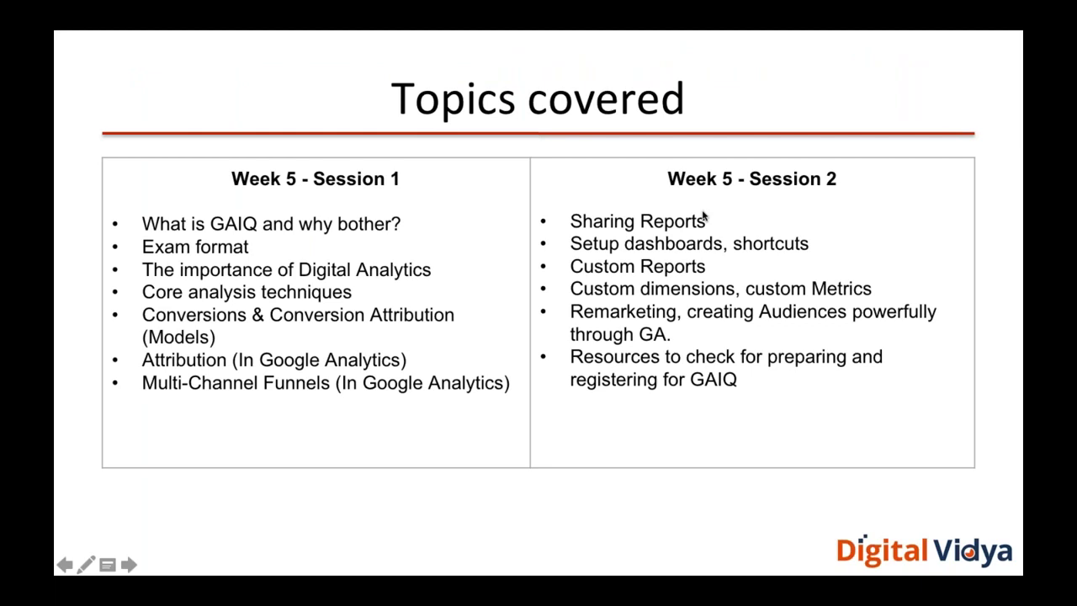
key("super+Tab")
key("super+Tab")
key("super+Tab")
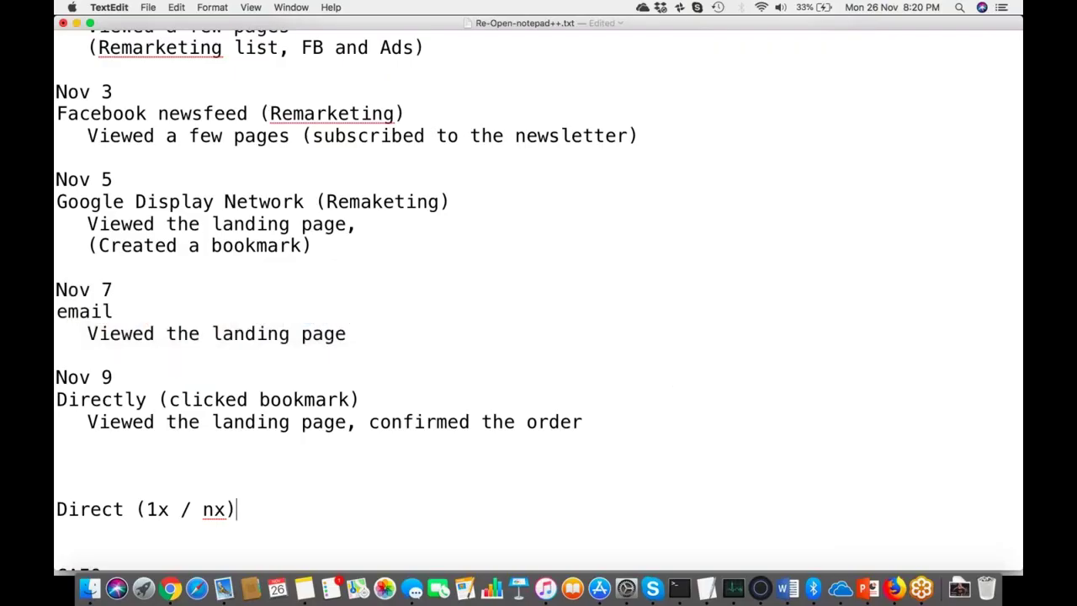
Switch to Chrome and expand the Multi-Channel Funnels group under Conversions in the report navigation.
key("super+Tab")
key("super+Tab")
key("super+Tab")
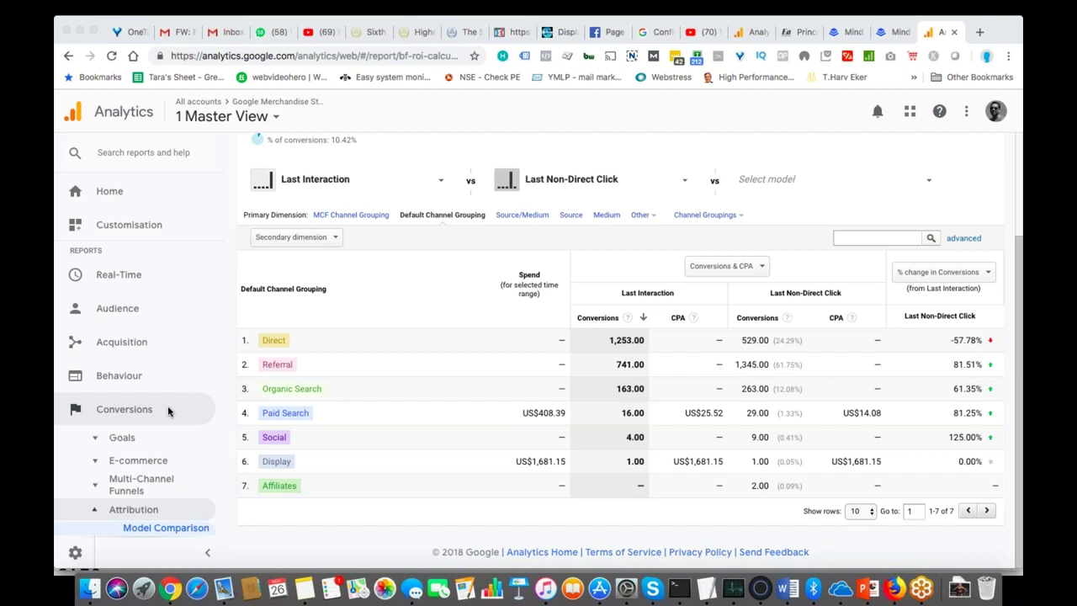
left_click(152, 487)
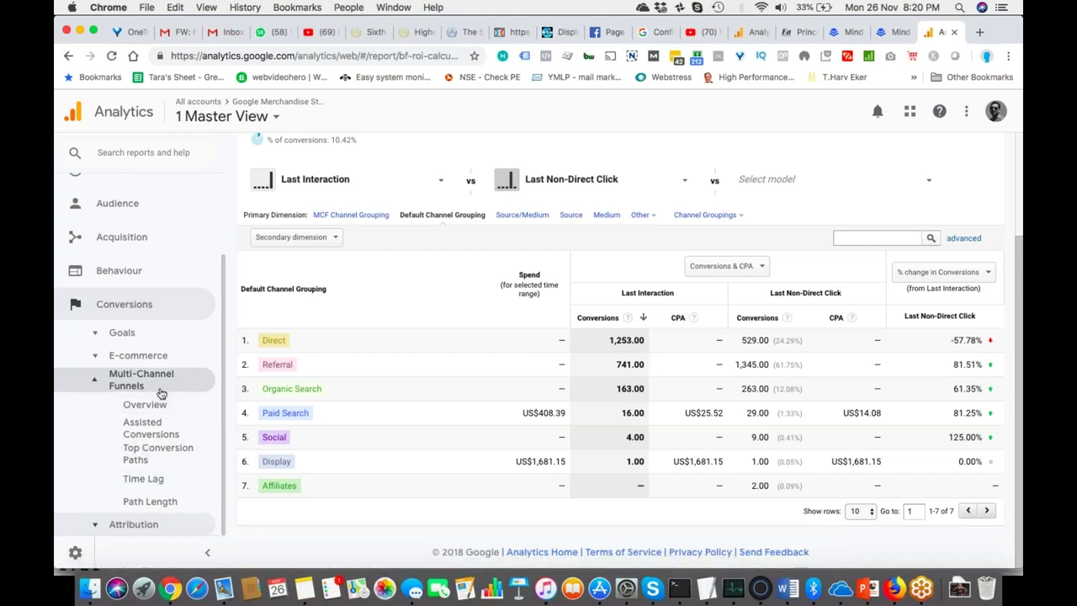
Switch to the PowerPoint slide show, browse the Sharing Reports, Custom Reports and Custom Metrics slides, and return to "Topics covered".
left_click(875, 589)
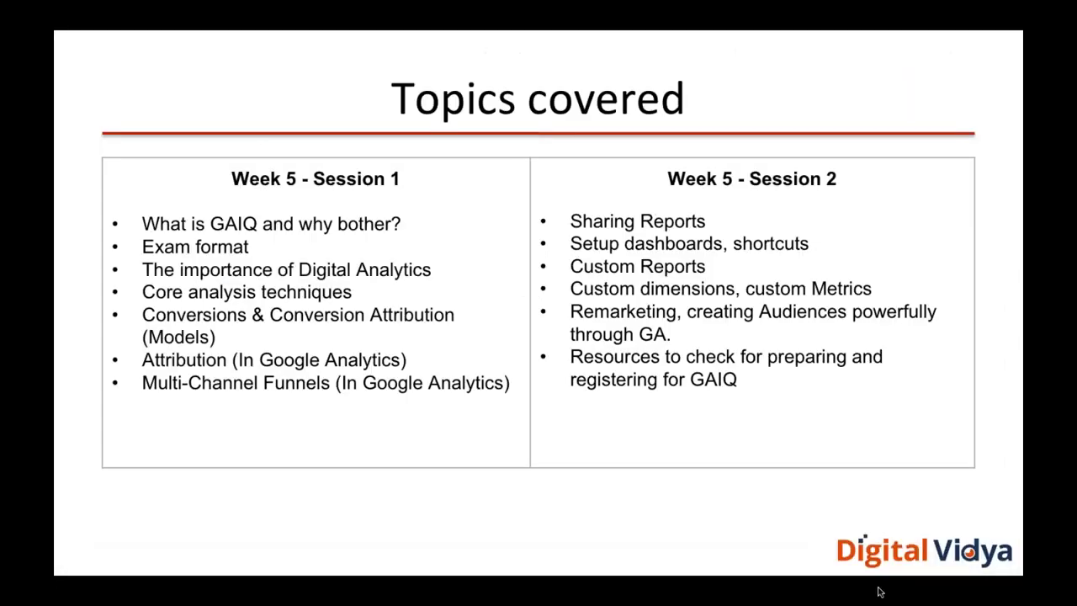
left_click(699, 397)
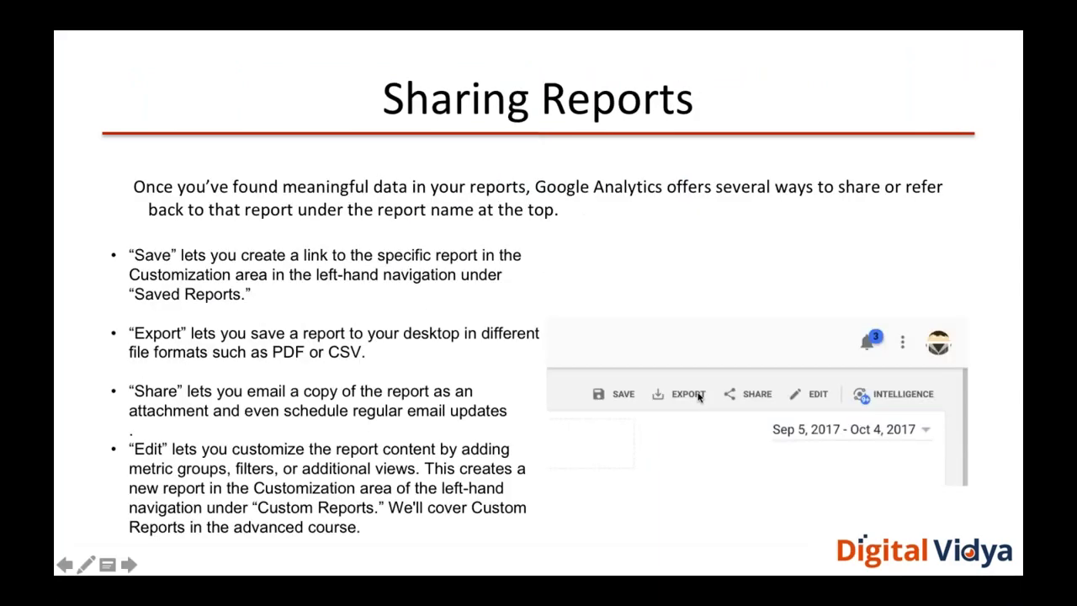
key("Left")
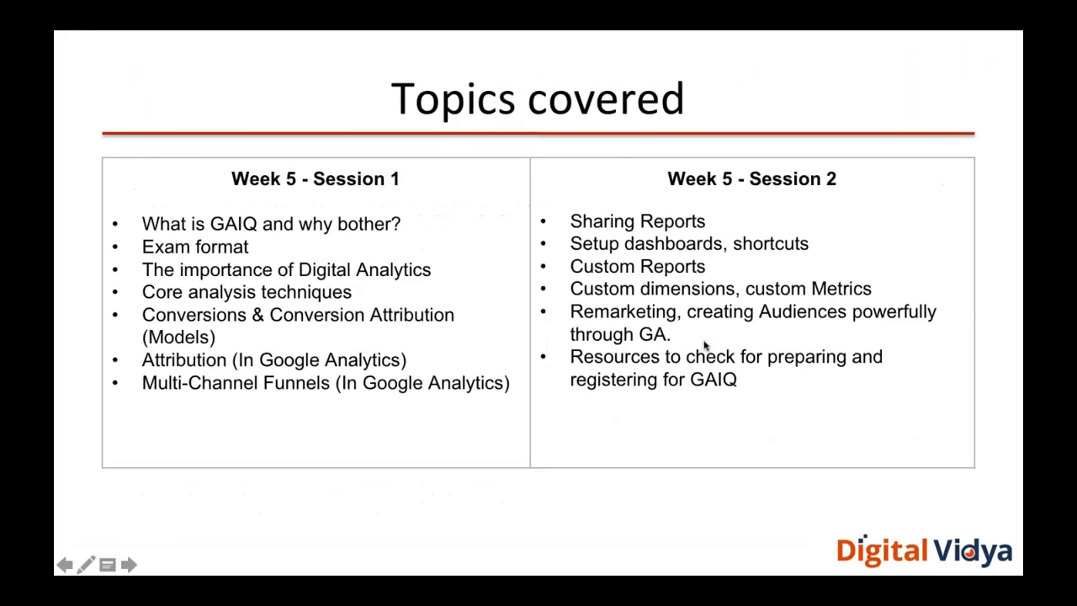
key("Right")
key("Right")
key("Right")
key("Right")
key("Right")
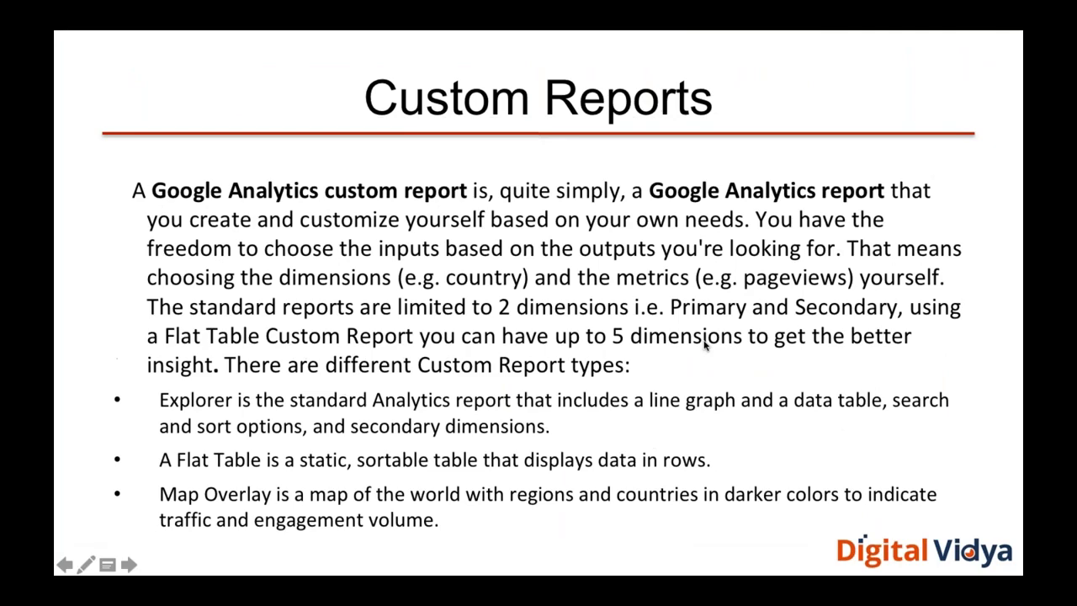
key("Left")
key("Left")
key("Left")
key("Left")
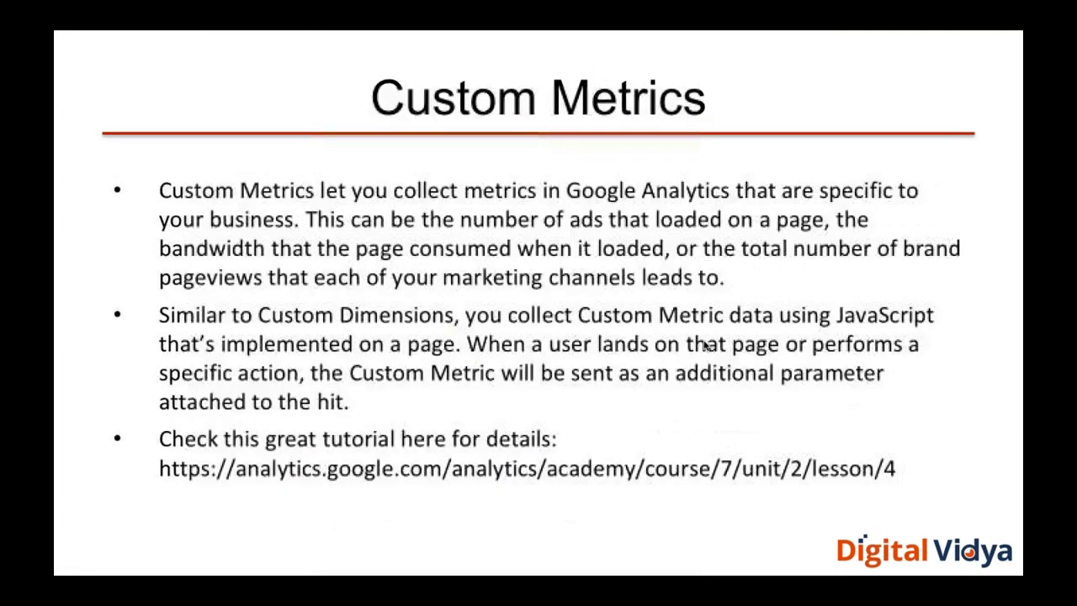
key("Left")
key("Left")
key("Left")
key("Left")
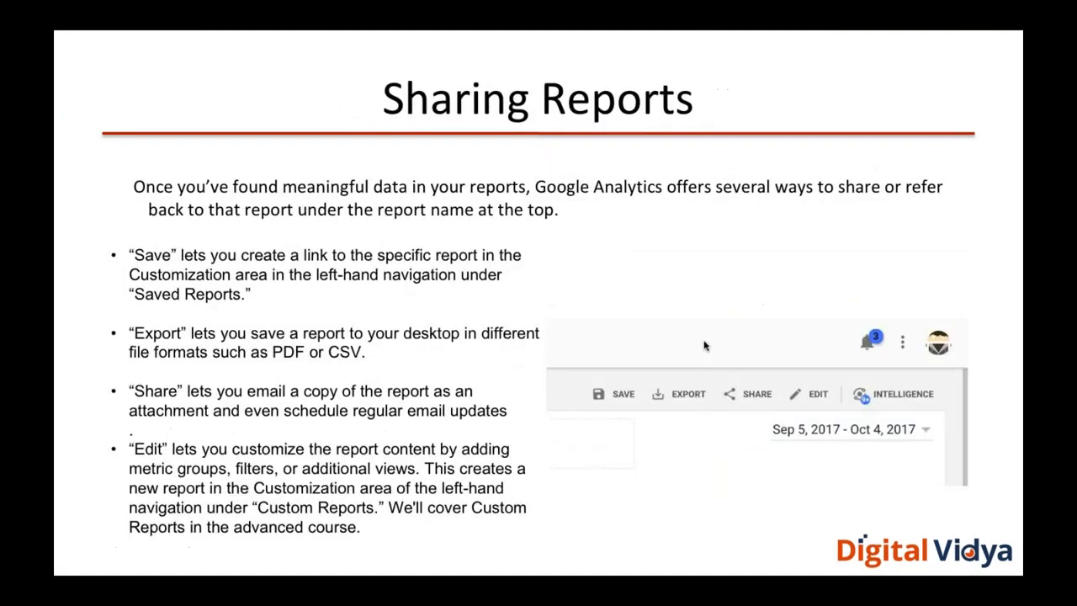
key("Left")
key("Right")
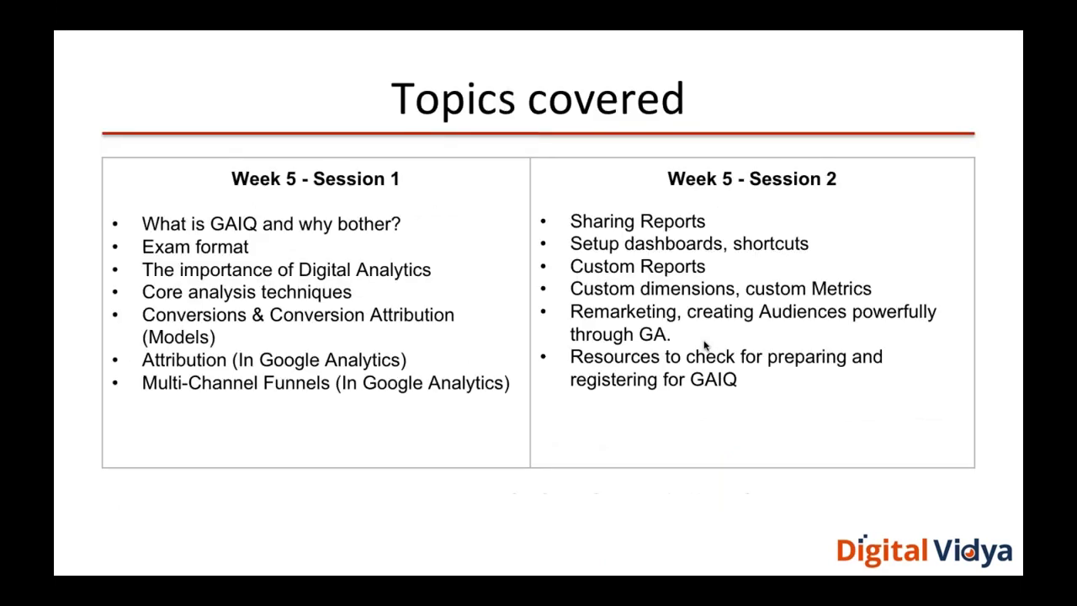
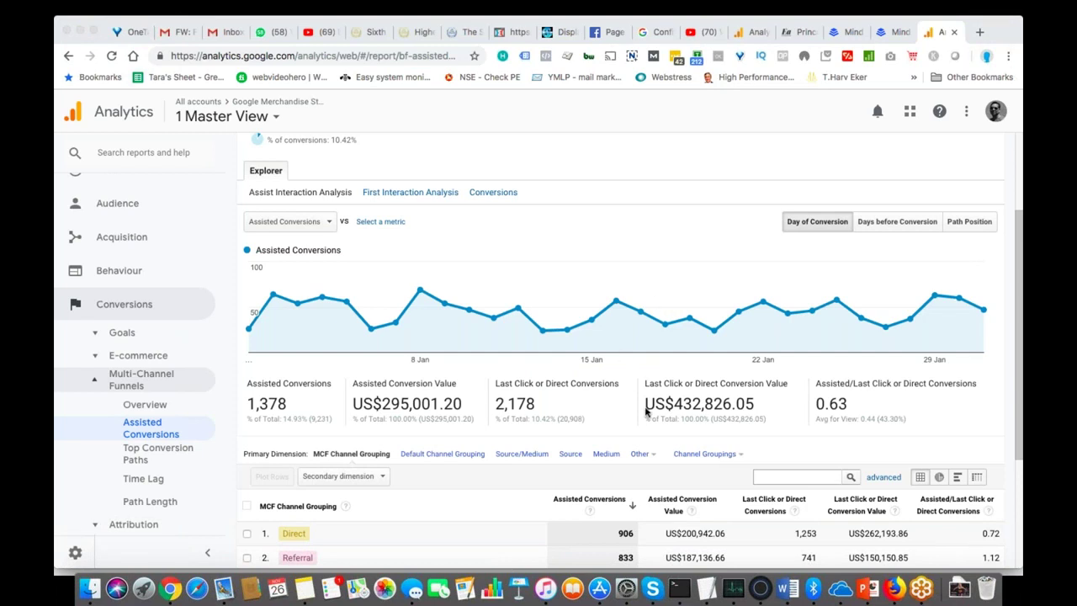
View the conversion types available for the Assisted Conversions report, and close the list.
scroll(623, 330, "up", 3)
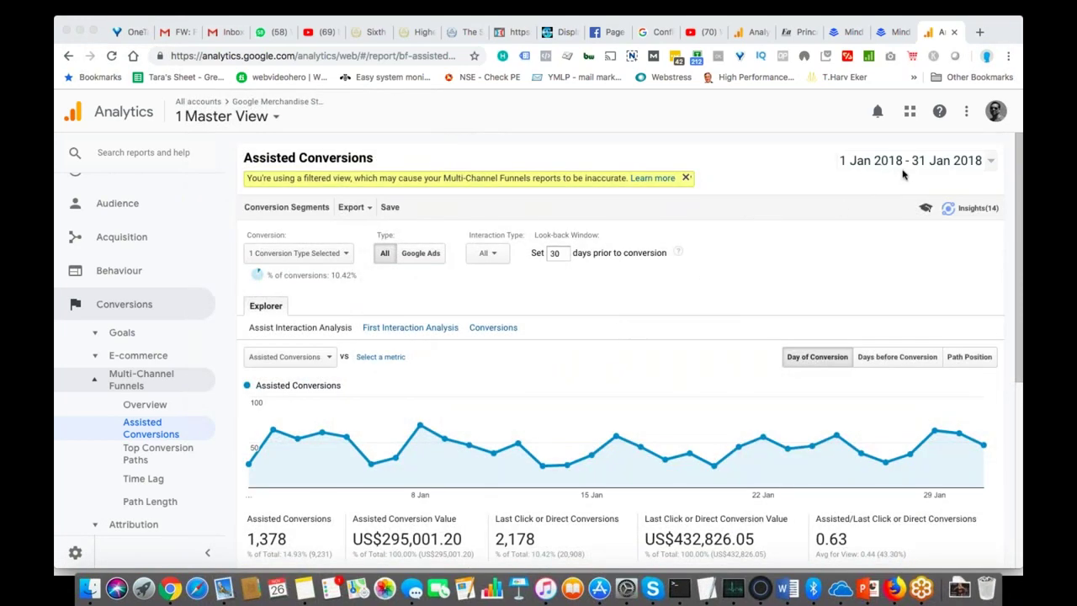
left_click(348, 256)
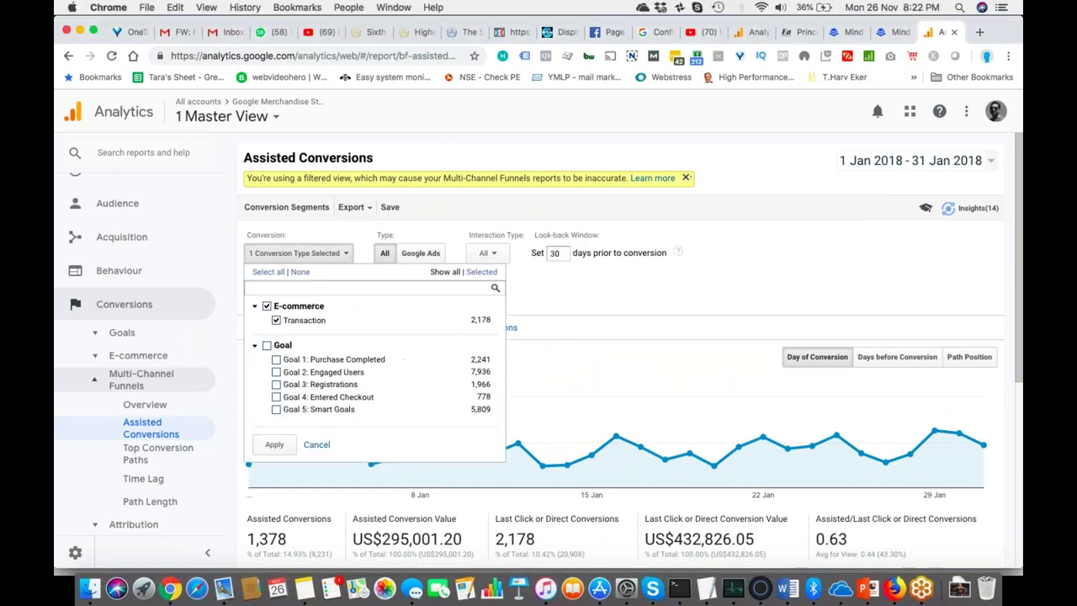
left_click(596, 288)
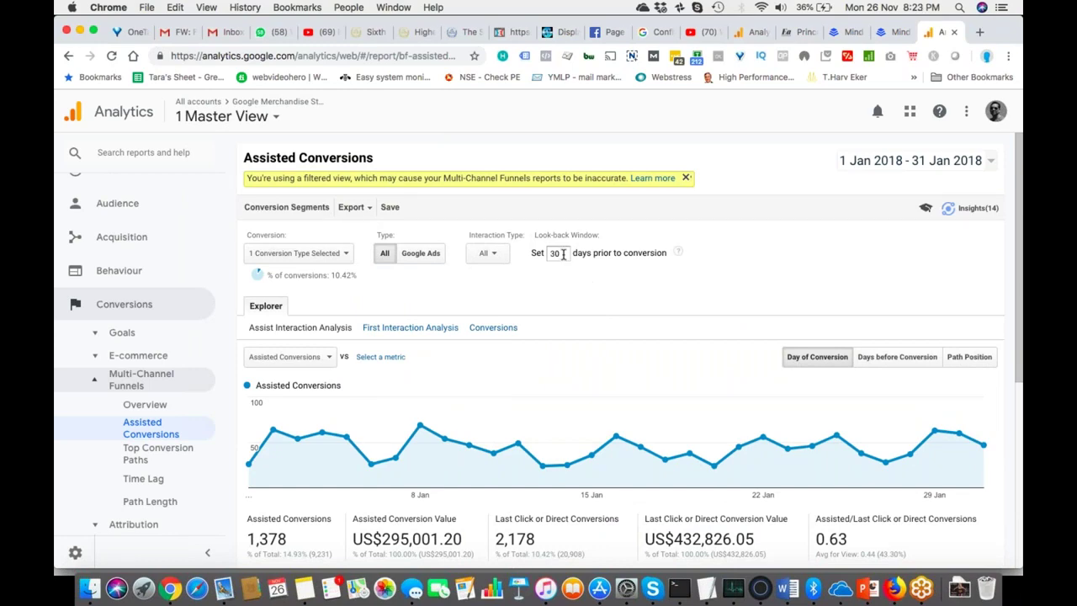
Set the Assisted Conversions table's primary dimension to Default Channel Grouping and collapse the report navigation.
scroll(563, 254, "down", 8)
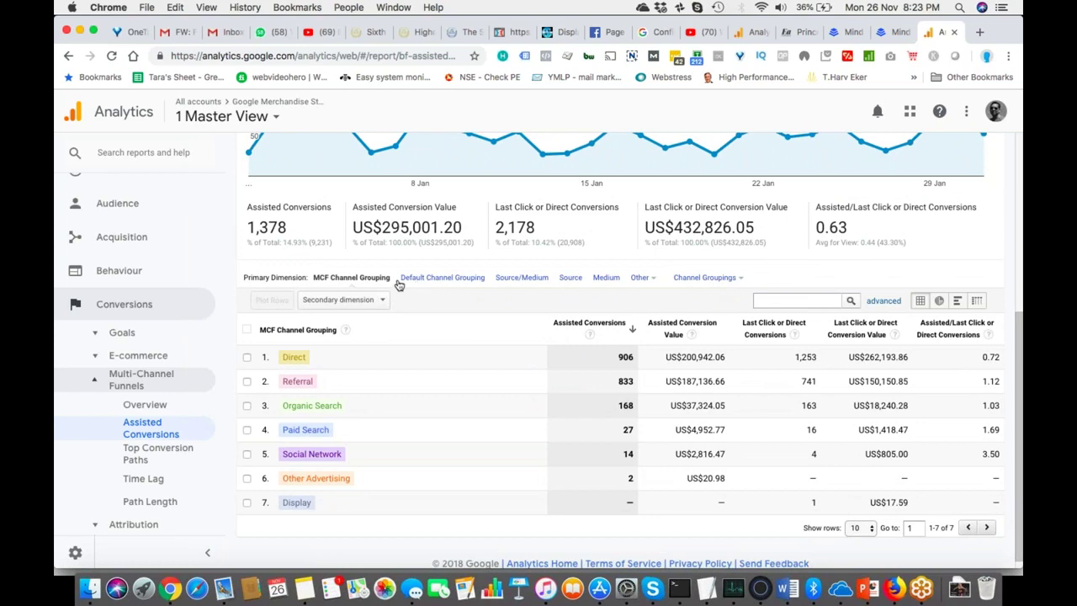
left_click(428, 277)
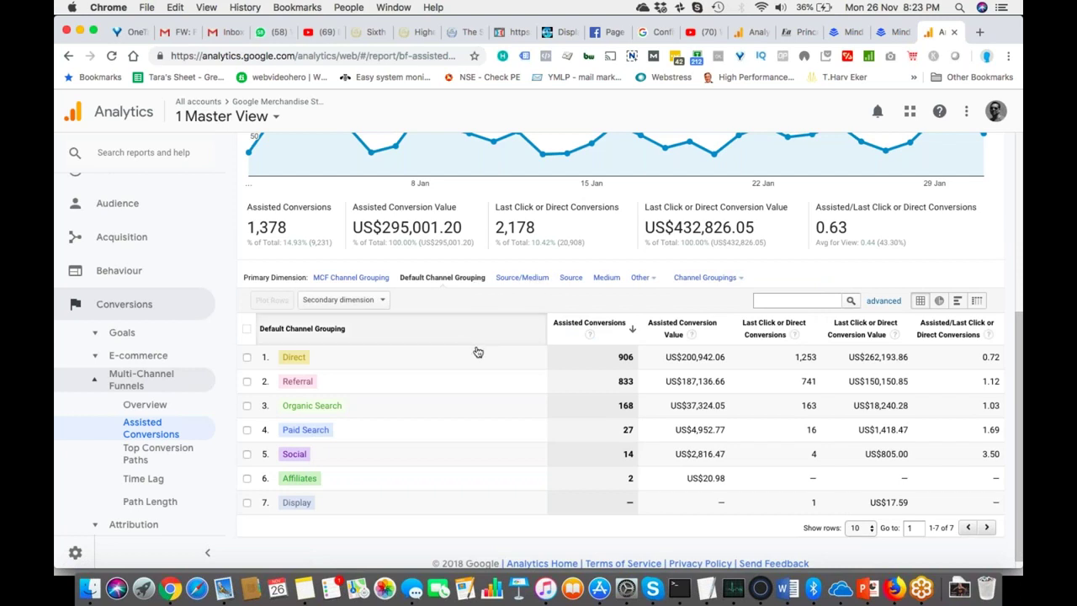
left_click(207, 559)
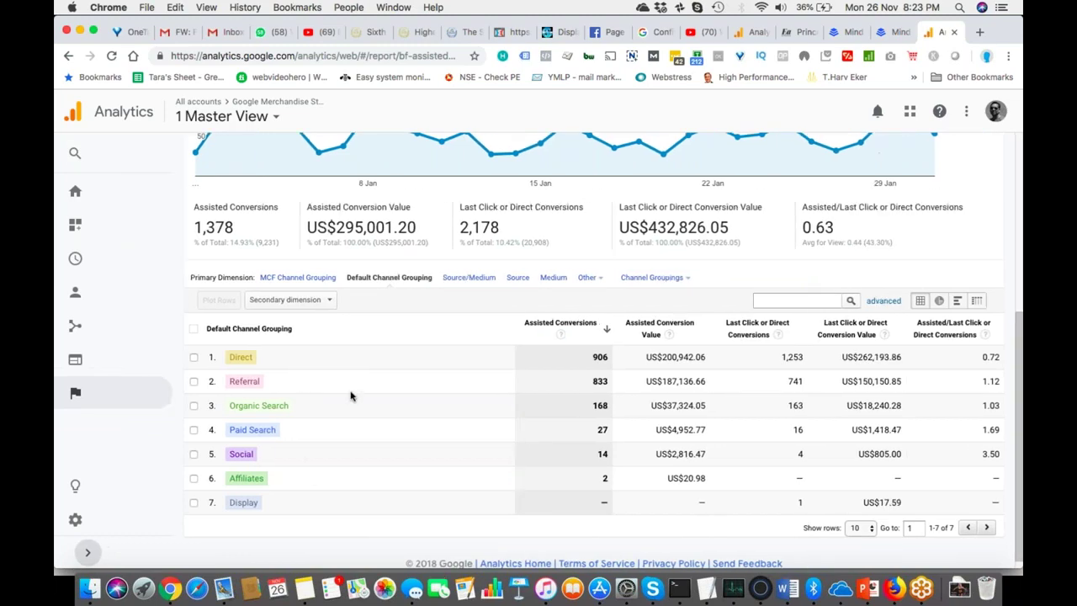
scroll(101, 438, "up", 5)
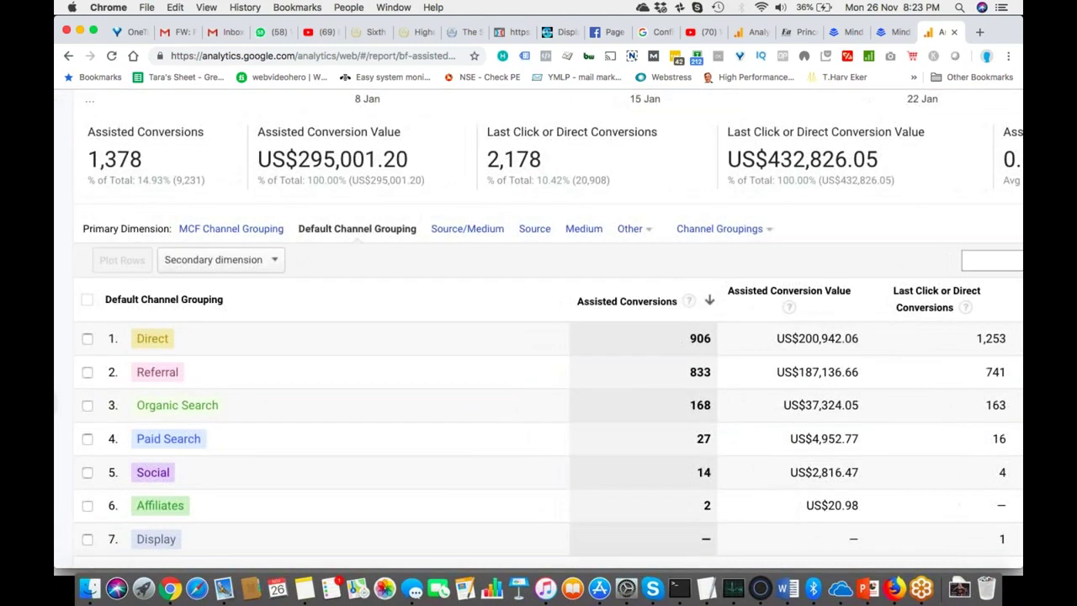
scroll(539, 337, "down", 2)
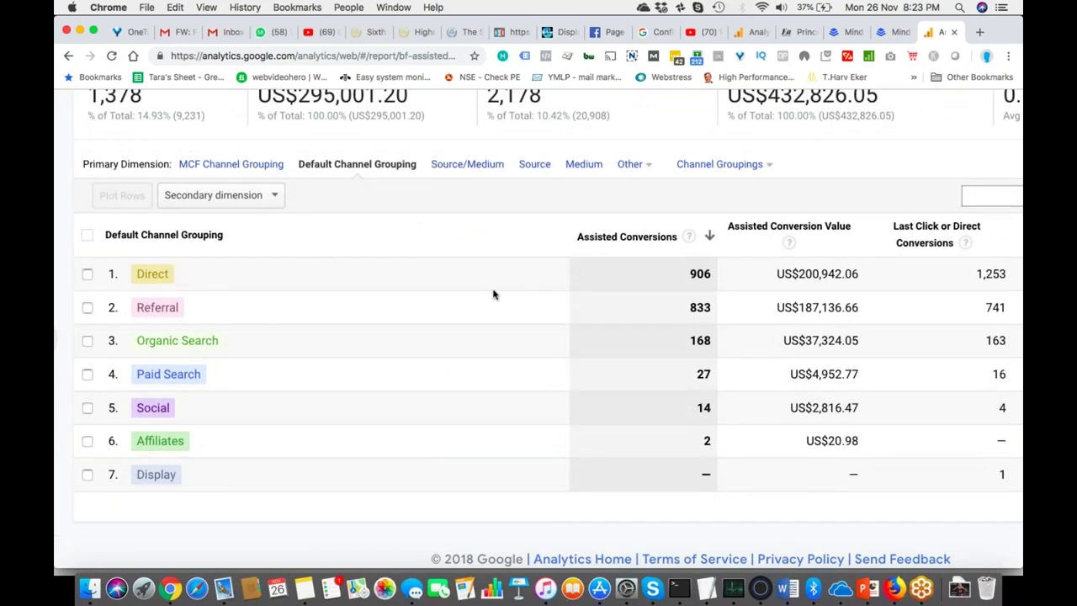
Compare the channels' Assisted Conversions and their value with the Last Click or Direct Conversions columns.
scroll(493, 293, "right", 3)
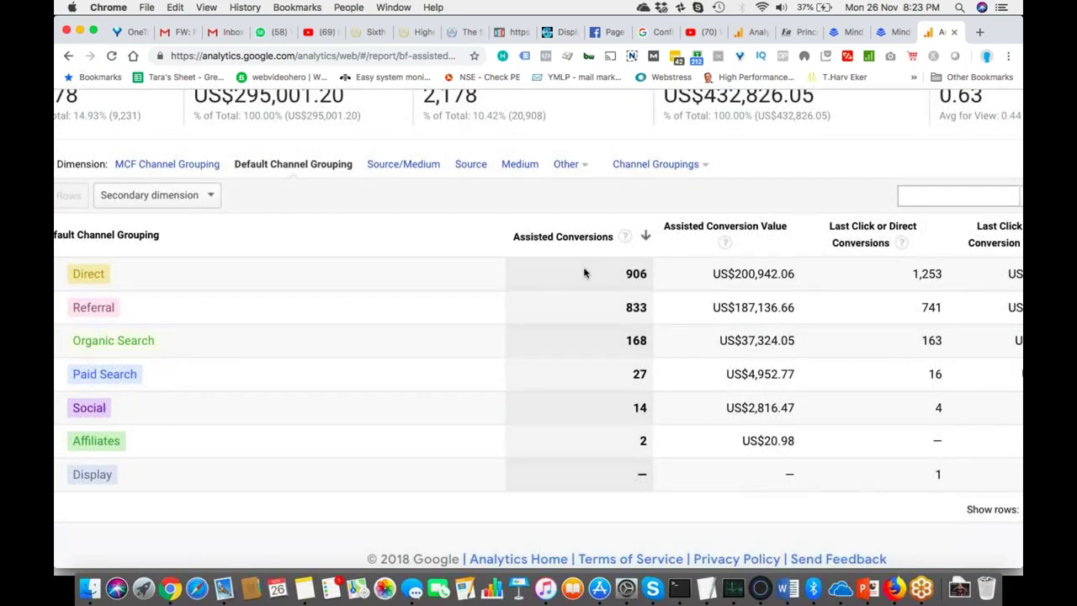
scroll(584, 273, "right", 2)
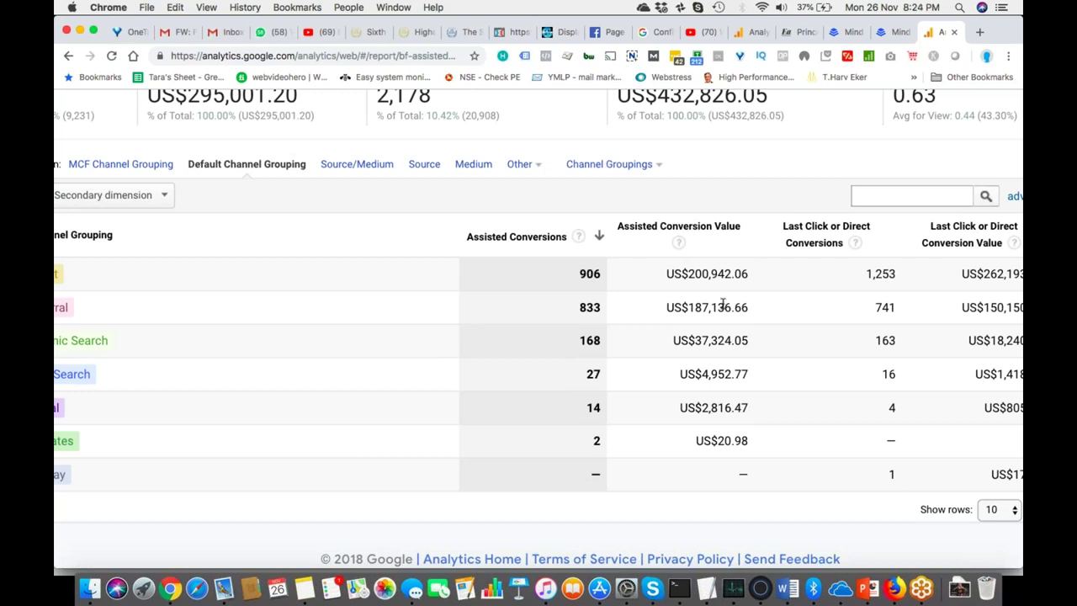
key("super+minus")
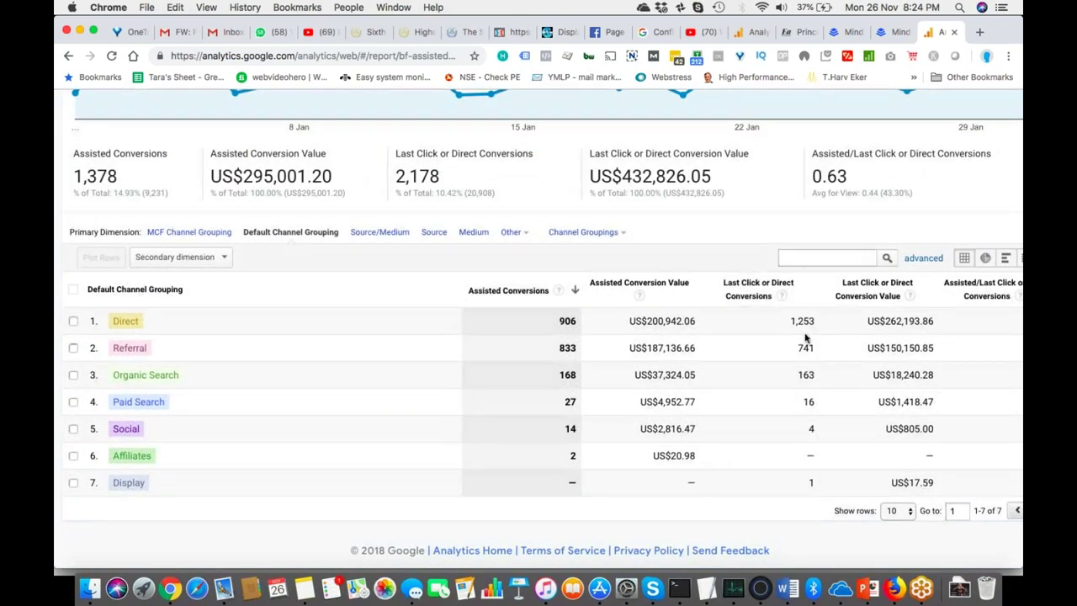
scroll(813, 320, "up", 5)
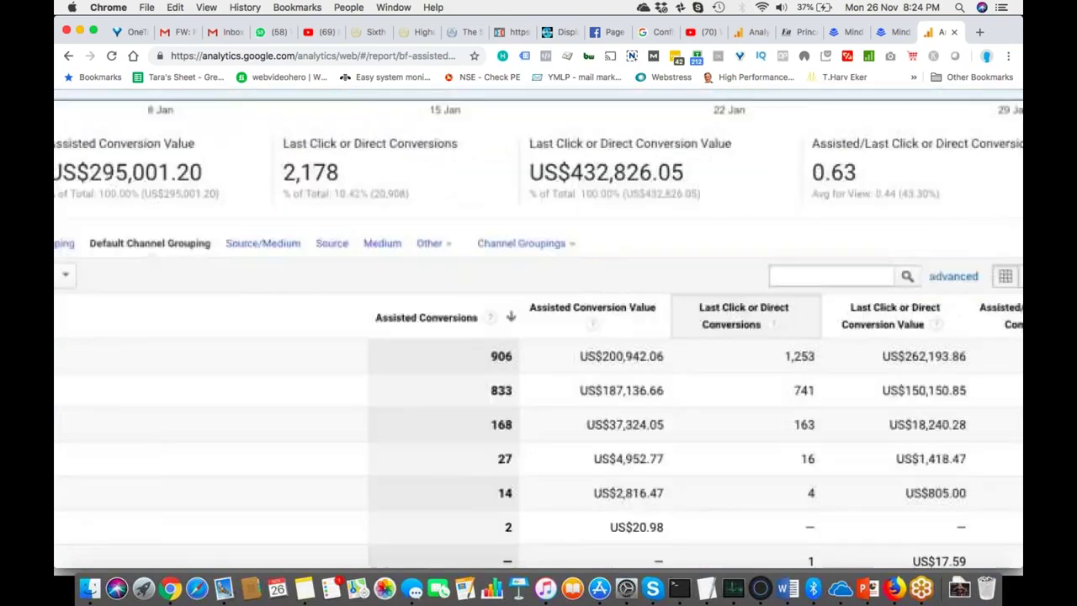
scroll(723, 355, "left", 2)
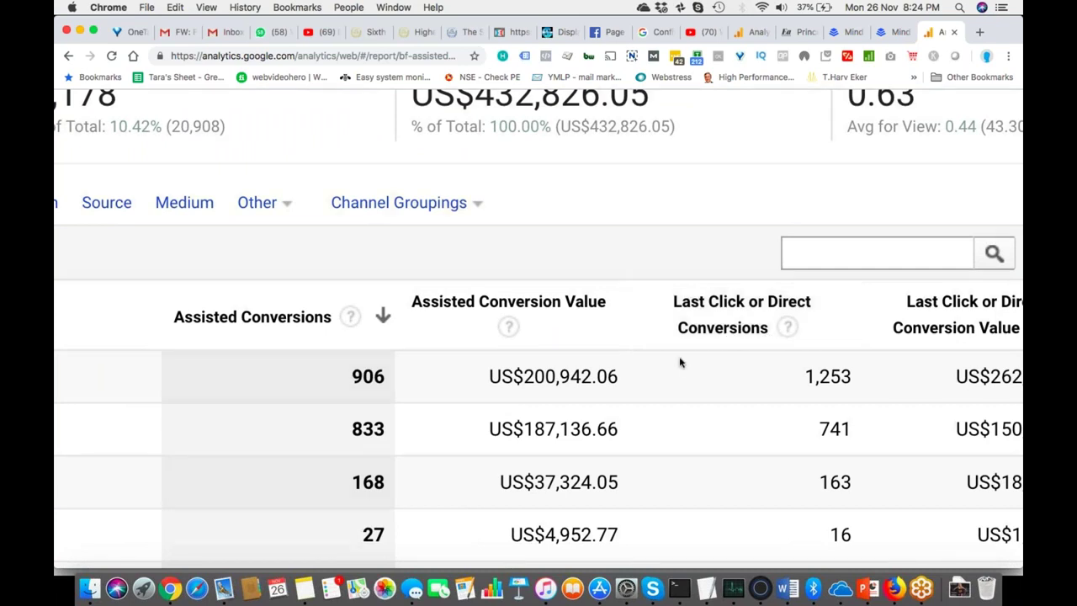
scroll(678, 361, "right", 2)
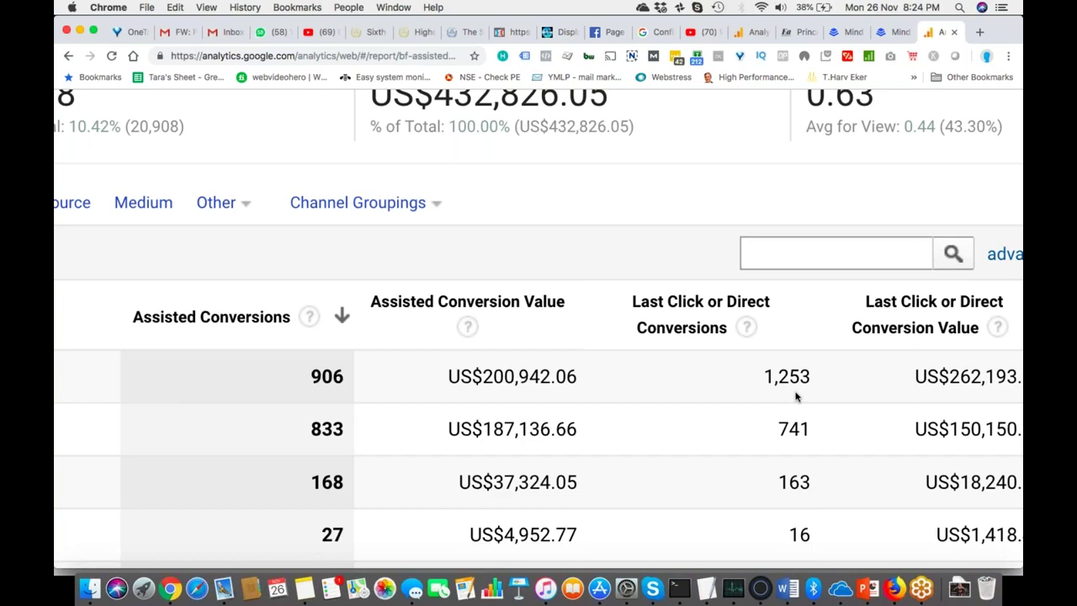
key("super+minus")
key("super+minus")
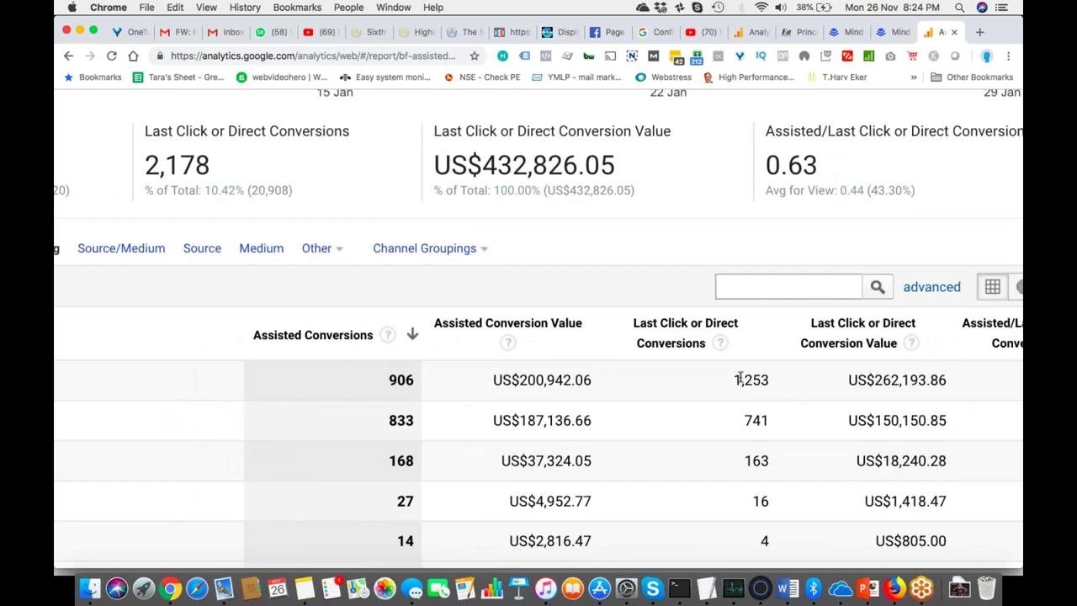
key("super+minus")
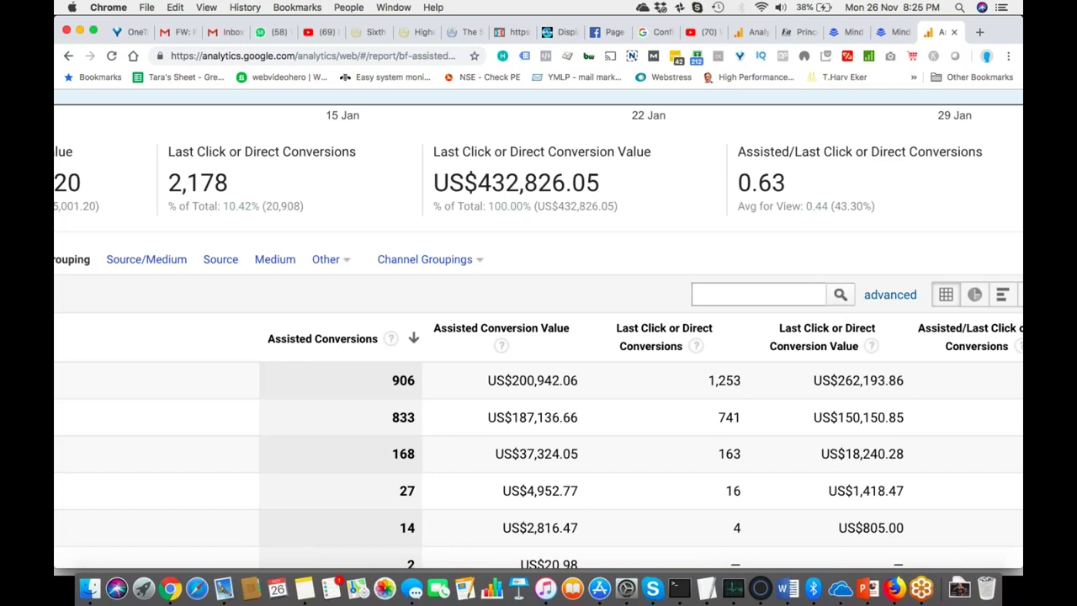
Read the help text for the Assisted/Last Click or Direct Conversions column and check it against the channels' ratios.
scroll(538, 336, "right", 5)
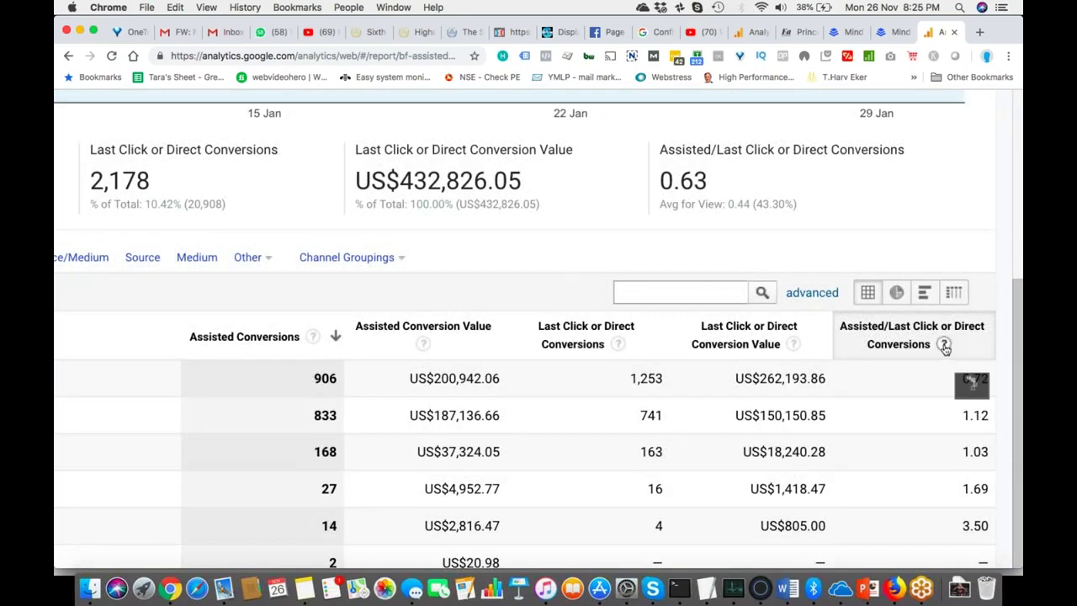
mouse_move(943, 345)
scroll(944, 345, "up", 5)
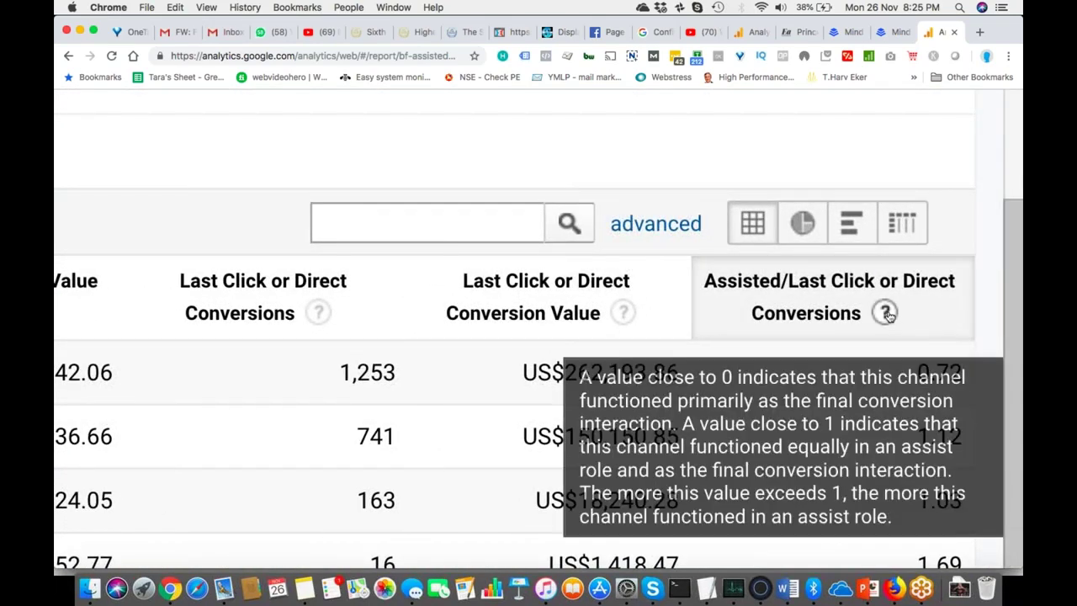
scroll(880, 438, "down", 2)
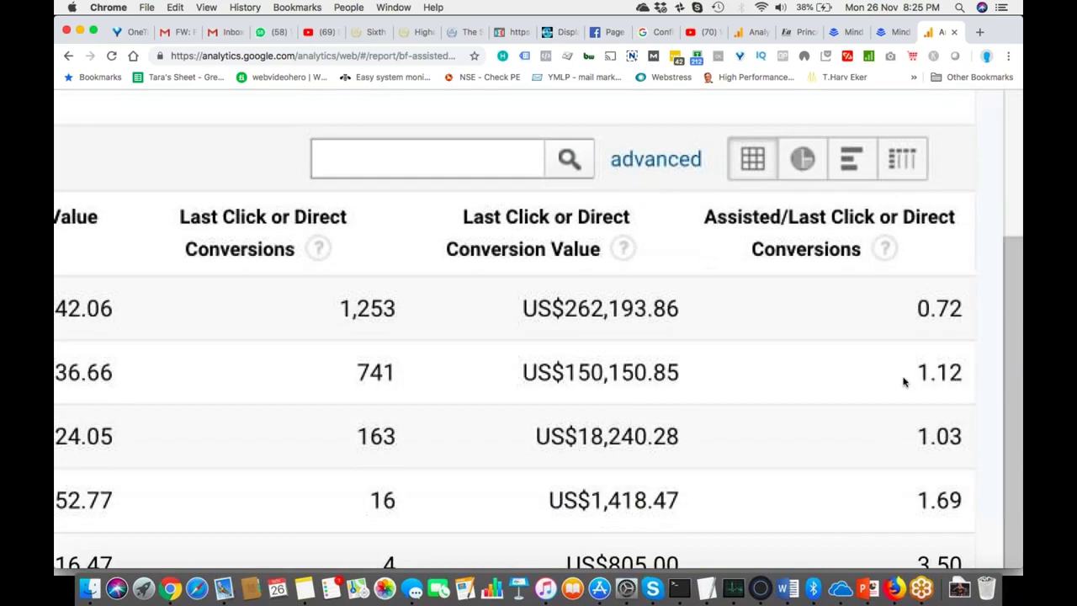
scroll(944, 380, "down", 1)
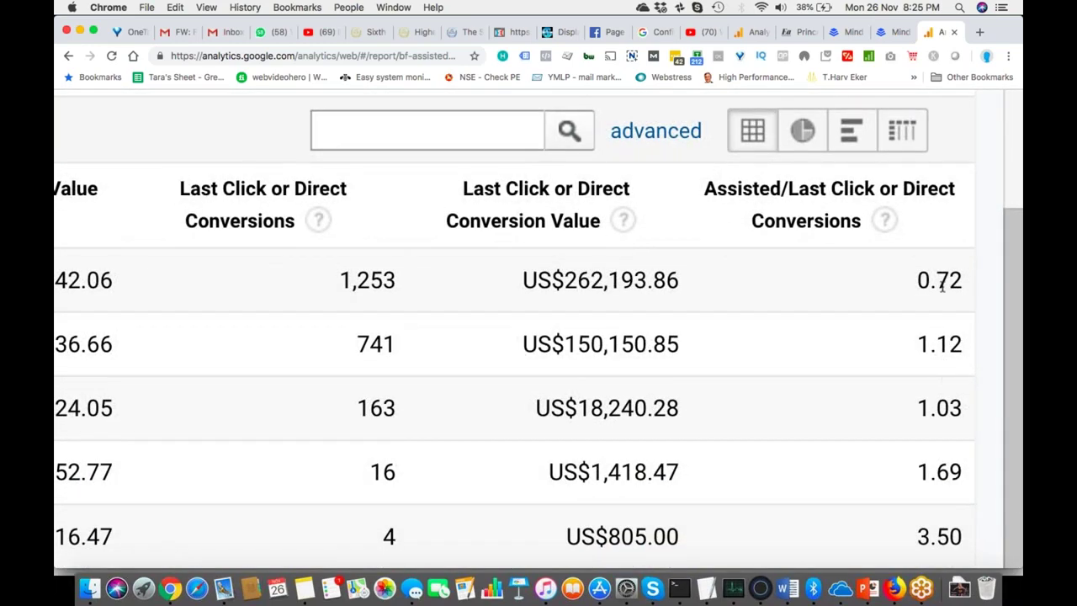
scroll(940, 387, "down", 2)
scroll(904, 303, "up", 1)
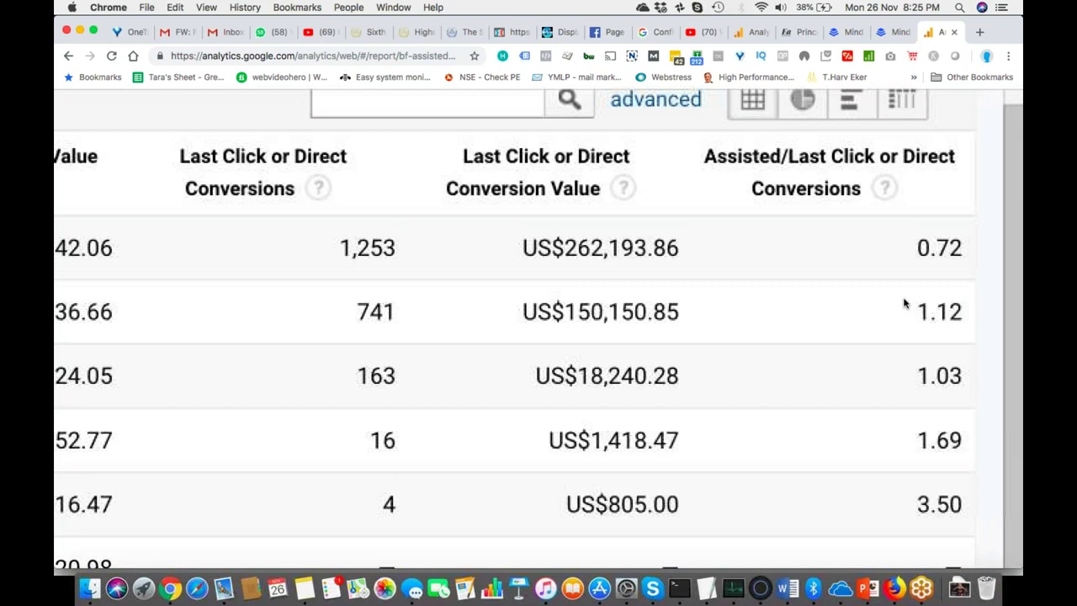
mouse_move(885, 194)
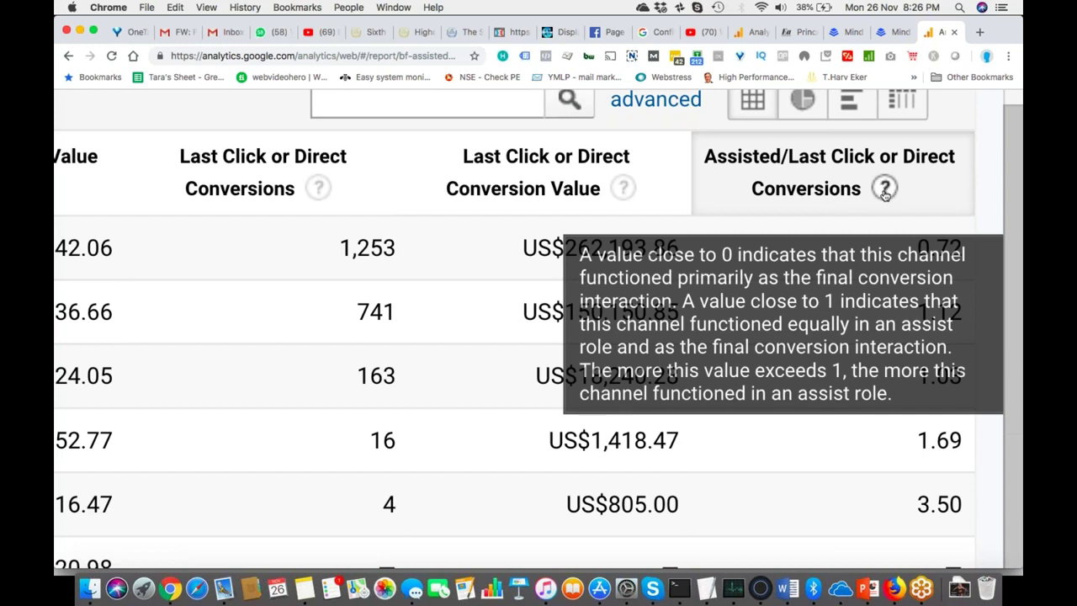
Highlight Organic Search's Assisted/Last Click or Direct Conversions ratio and compare it with that channel's other figures.
key("super+minus")
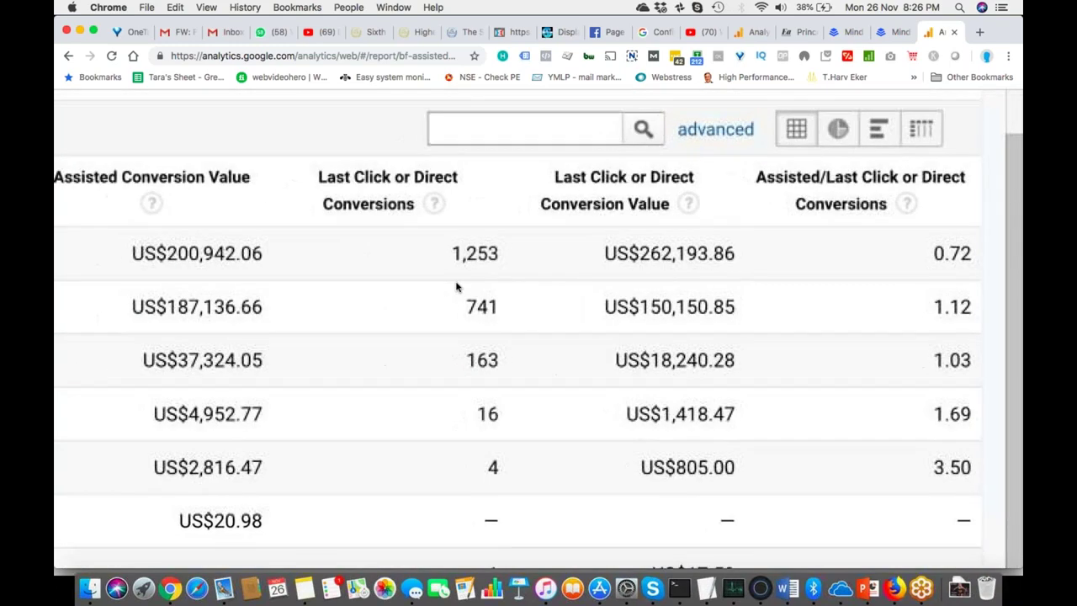
key("super+minus")
key("super+minus")
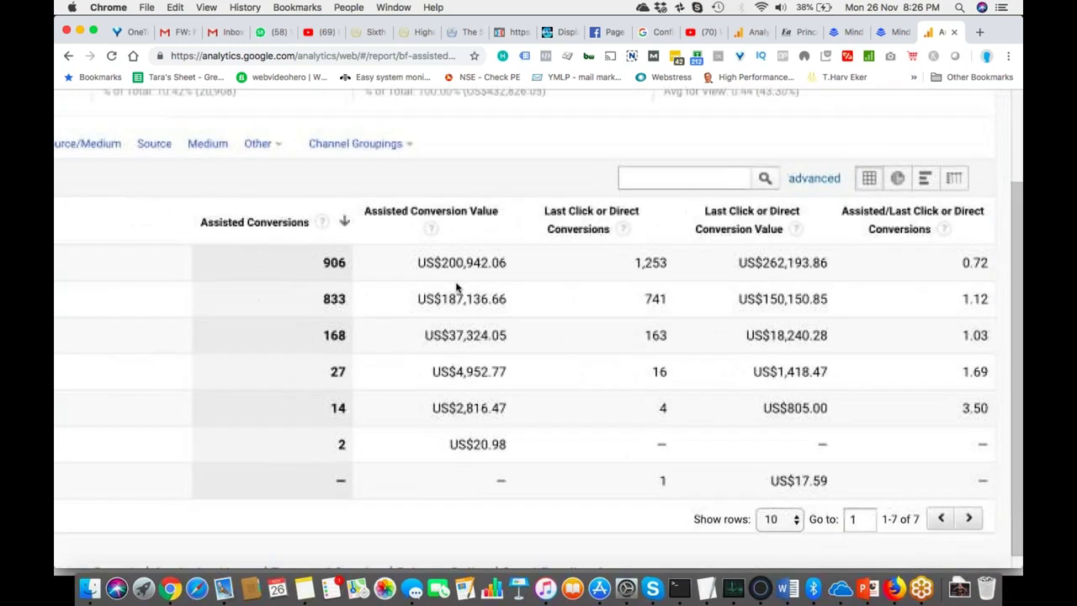
key("super+minus")
key("super+minus")
key("super+minus")
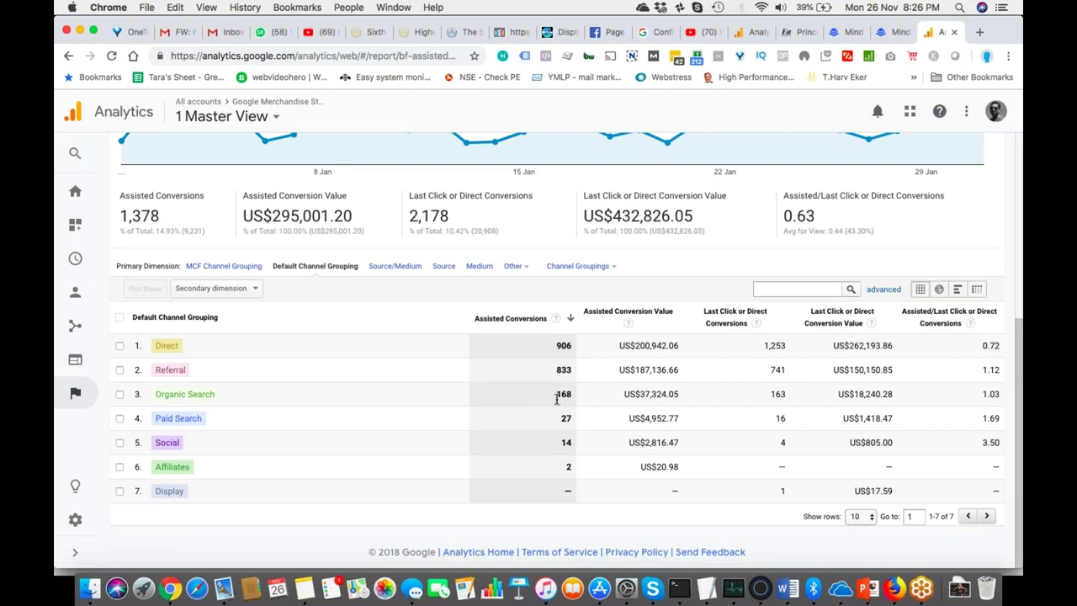
scroll(557, 399, "up", 1)
scroll(557, 399, "up", 5)
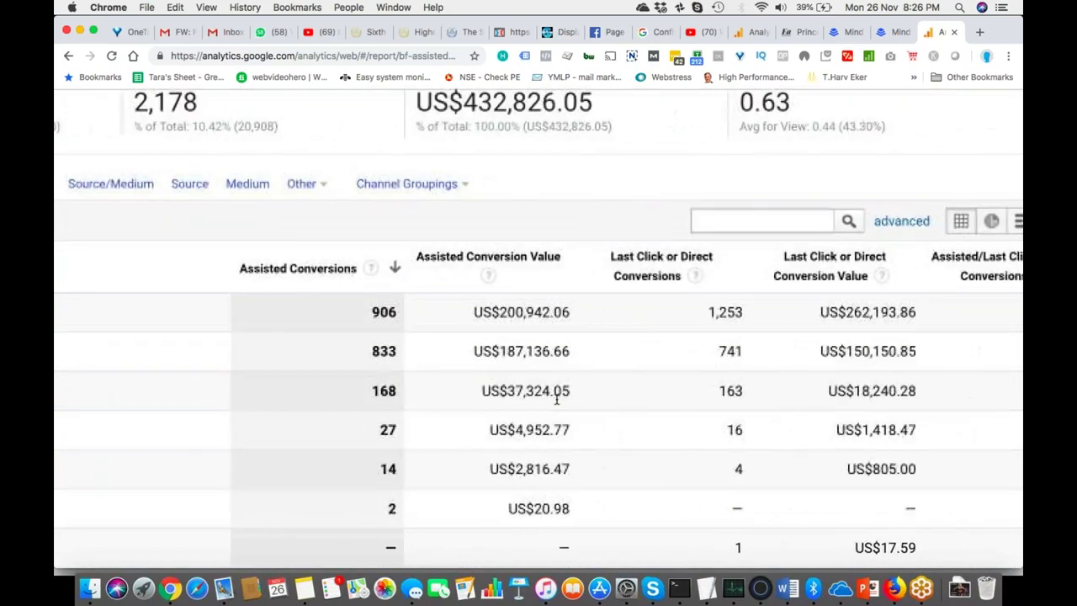
scroll(538, 402, "right", 3)
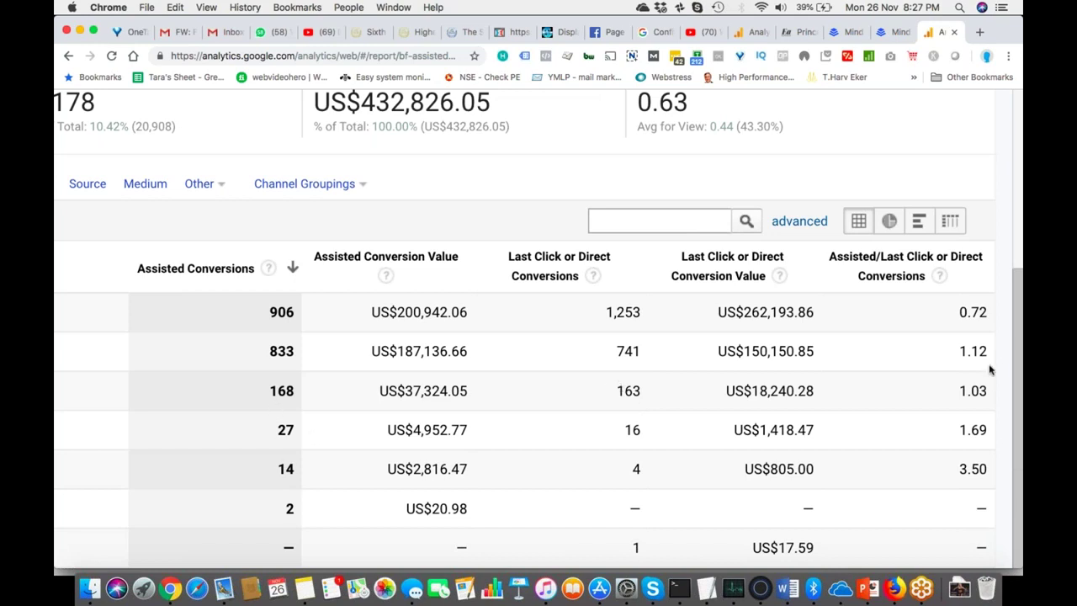
left_click_drag(958, 391, 992, 391)
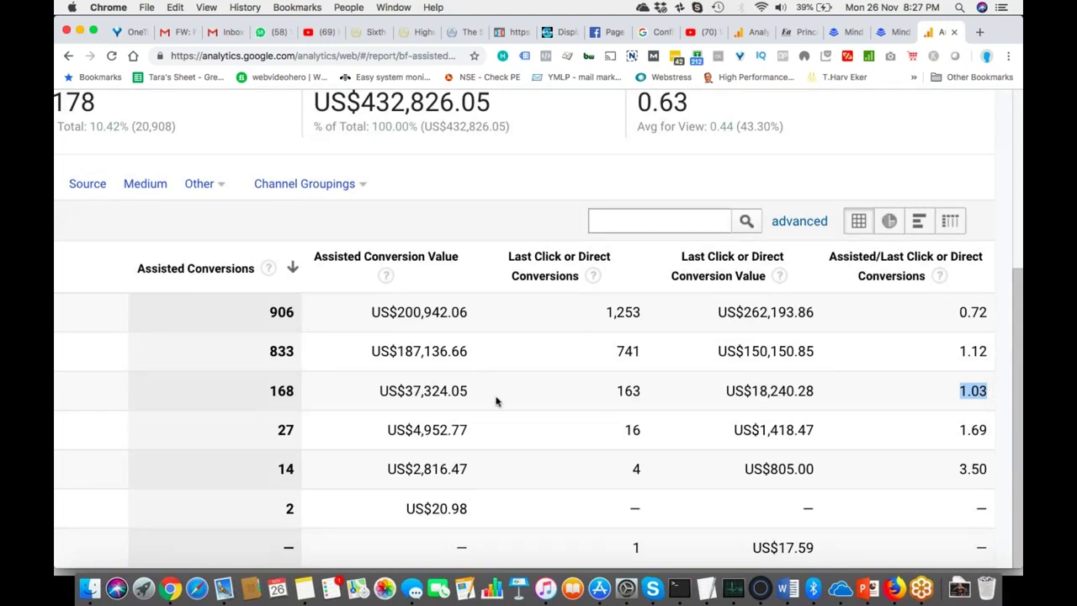
scroll(284, 409, "left", 1)
scroll(284, 409, "left", 10)
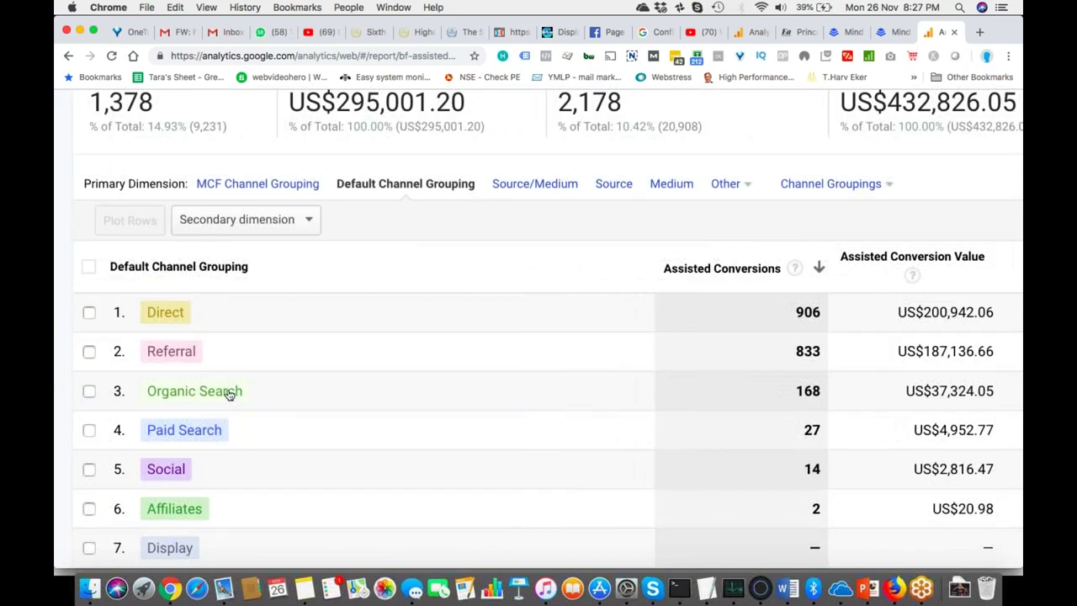
scroll(249, 395, "right", 5)
scroll(250, 396, "right", 6)
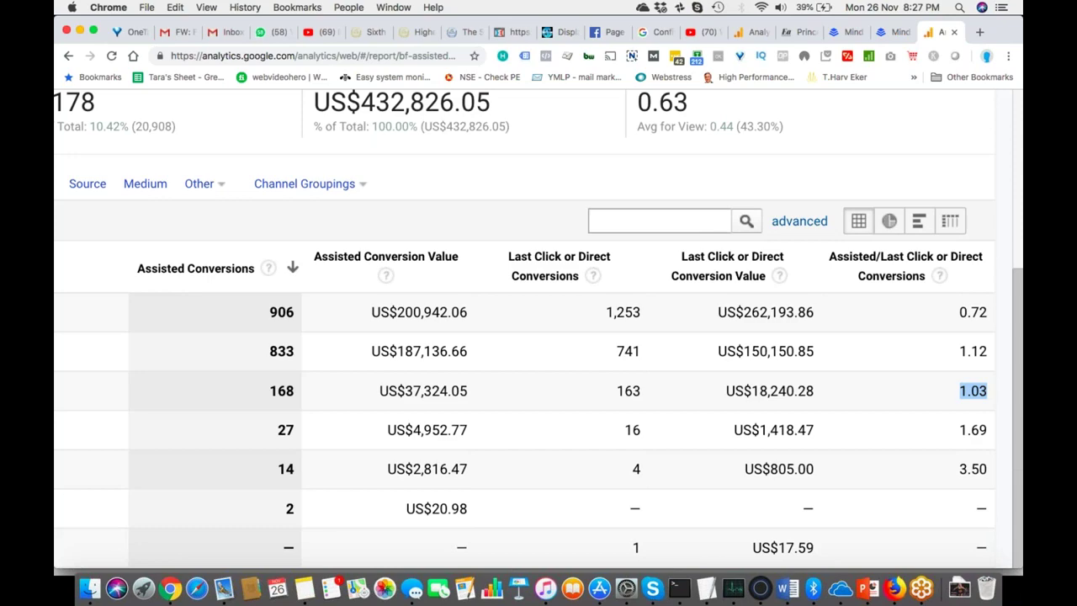
Highlight the Assisted/Last Click or Direct Conversions ratio of the Social channel and that of Paid Search.
scroll(664, 458, "down", 2)
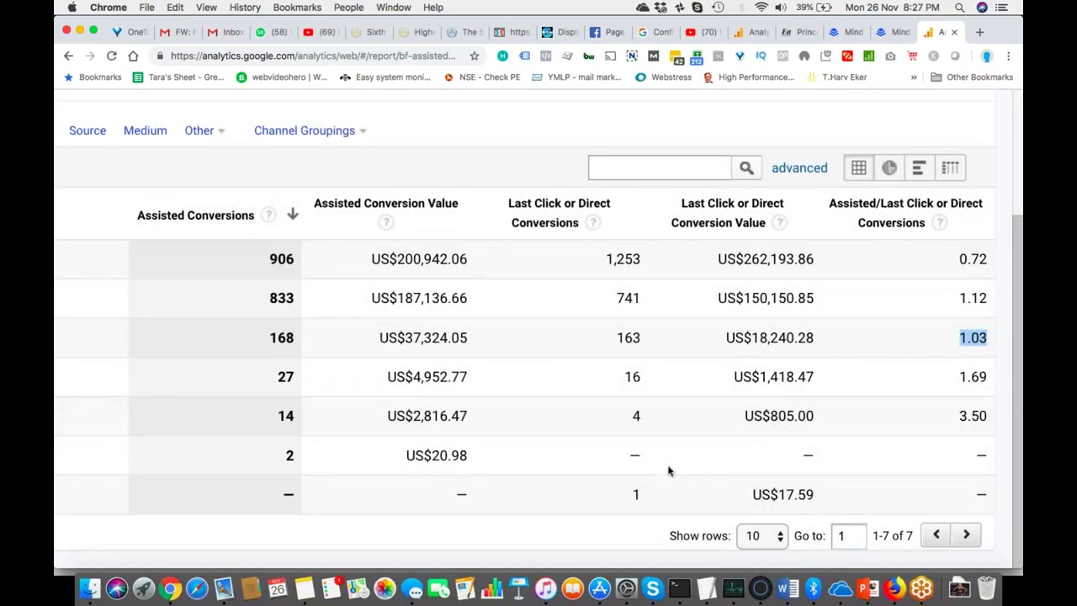
scroll(320, 480, "left", 10)
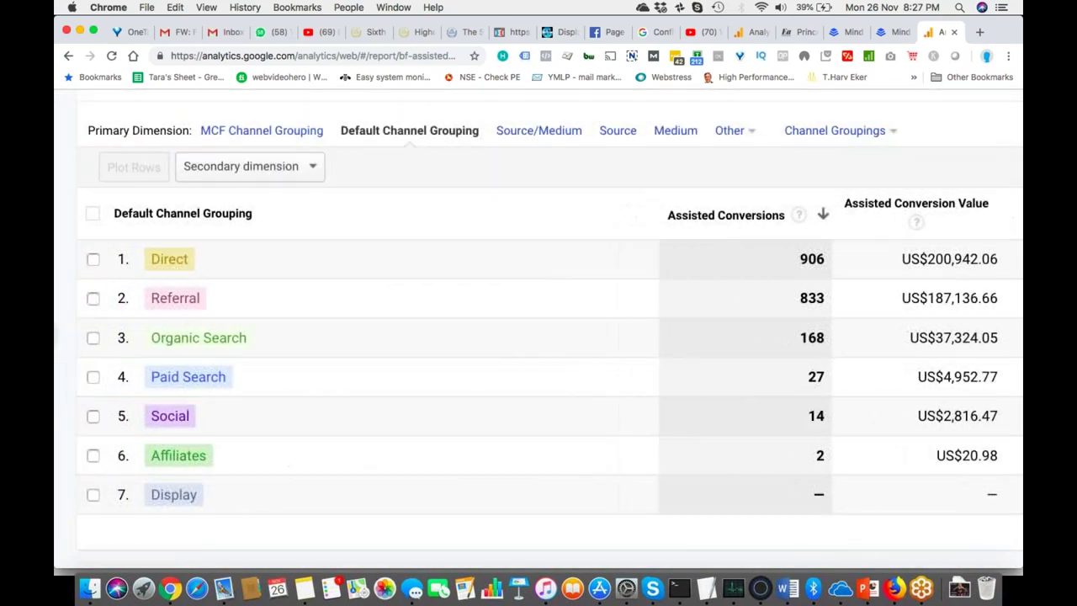
scroll(235, 426, "right", 10)
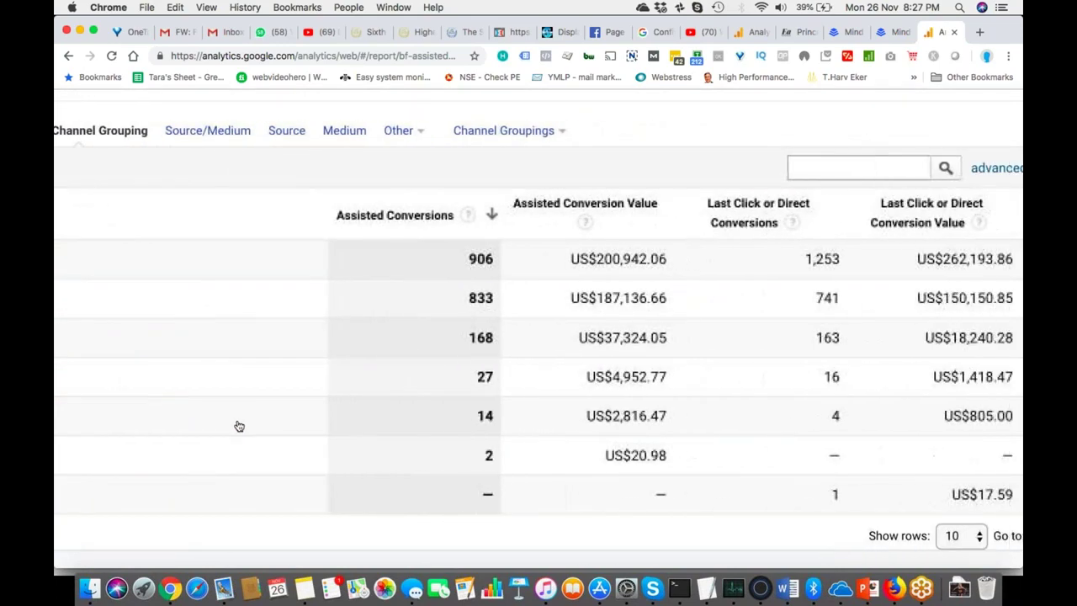
scroll(239, 425, "right", 1)
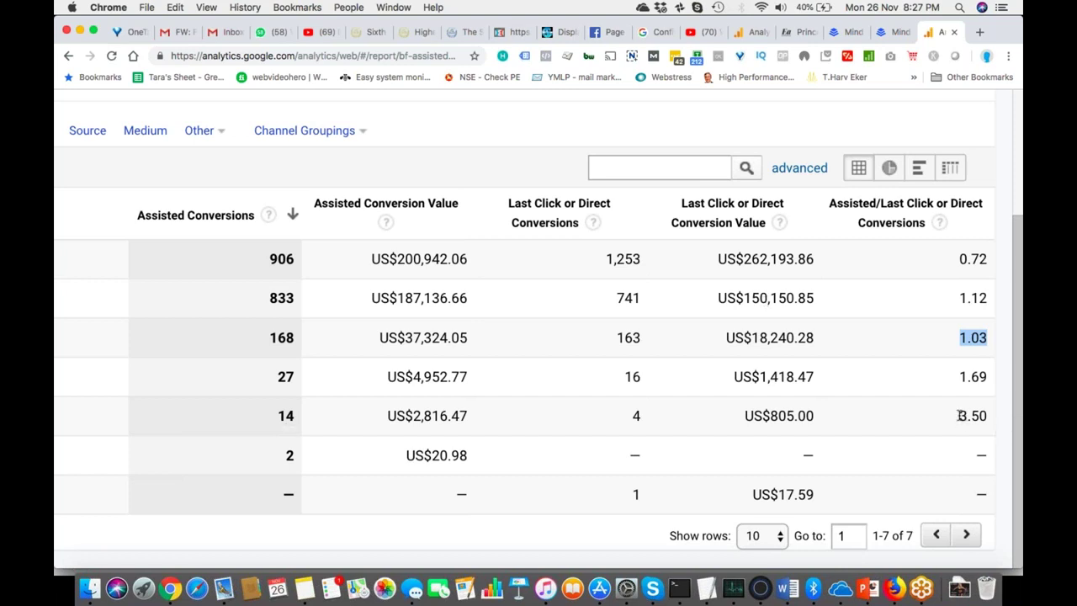
left_click_drag(956, 416, 991, 418)
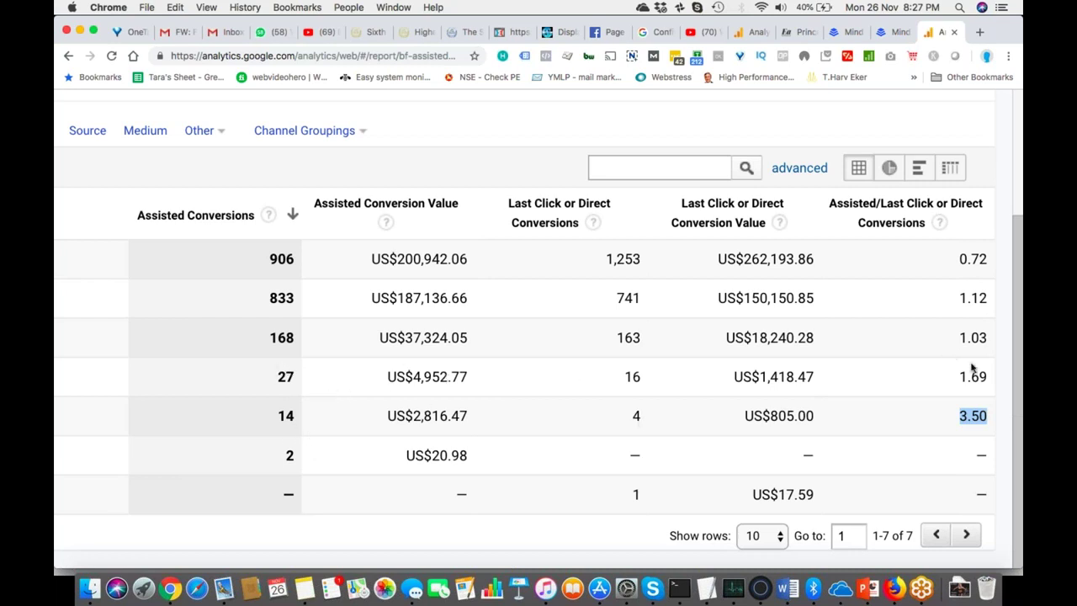
left_click_drag(957, 378, 989, 377)
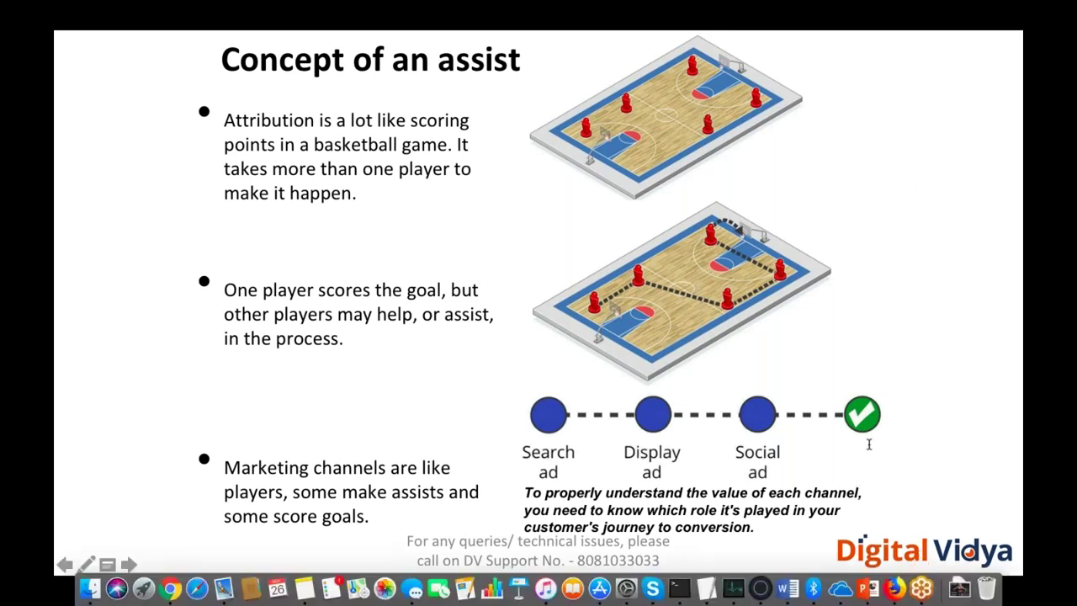
Switch from the slide show back to Chrome and review the assisted, last-click and ratio columns, ending with the full table in view.
key("super+Tab")
key("super+Tab")
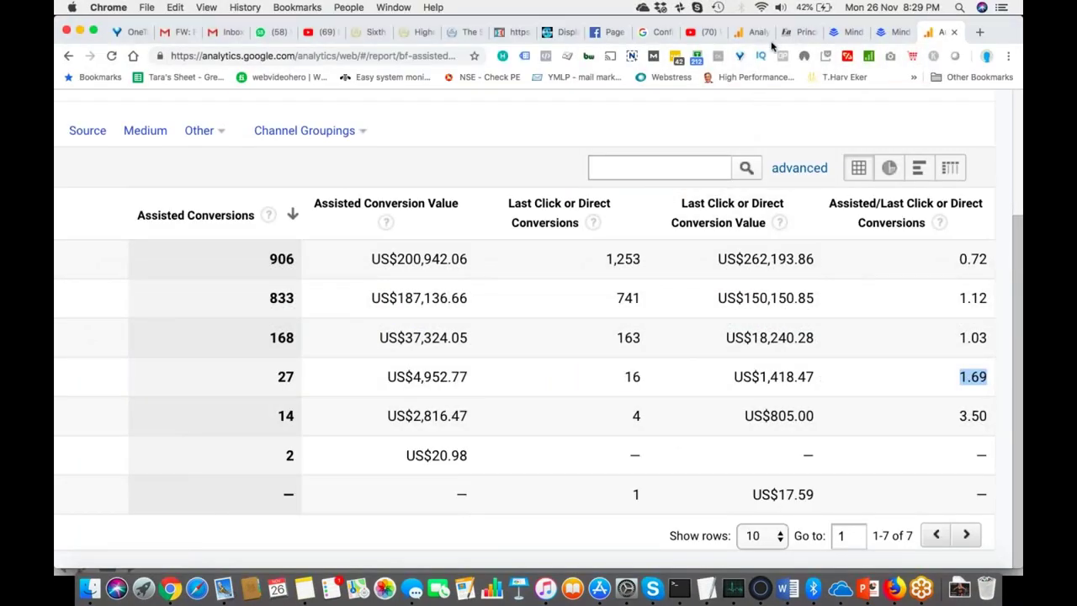
scroll(452, 205, "left", 5)
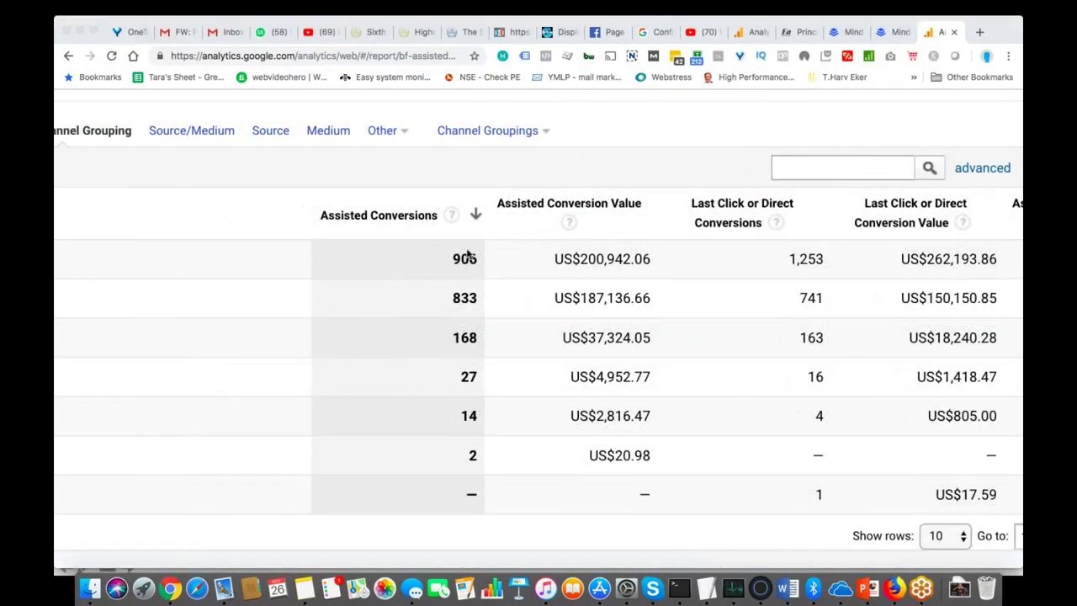
scroll(471, 264, "right", 1)
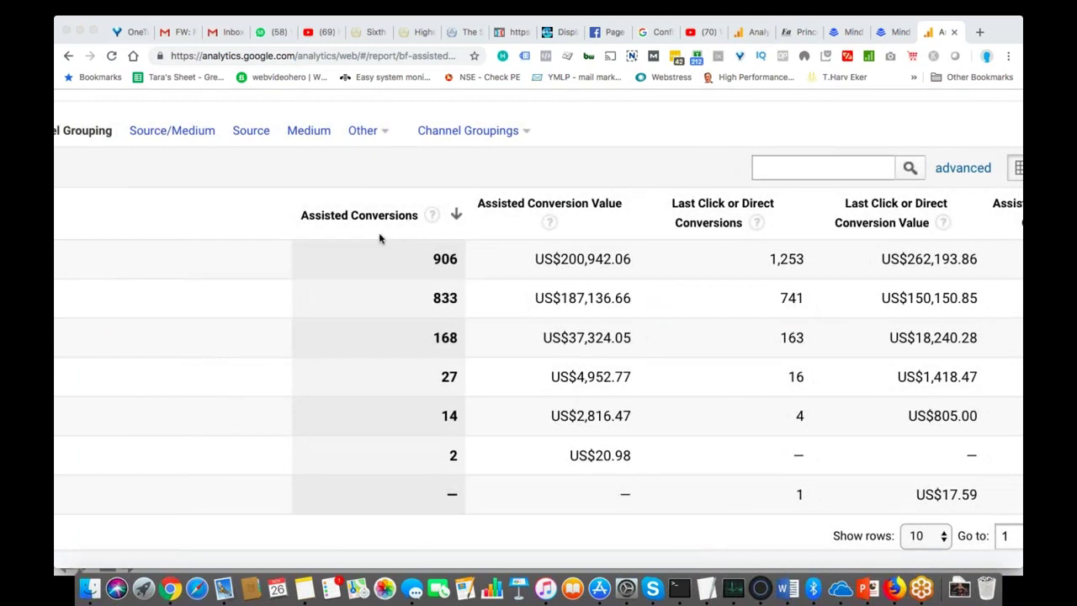
scroll(380, 233, "right", 1)
scroll(381, 233, "right", 2)
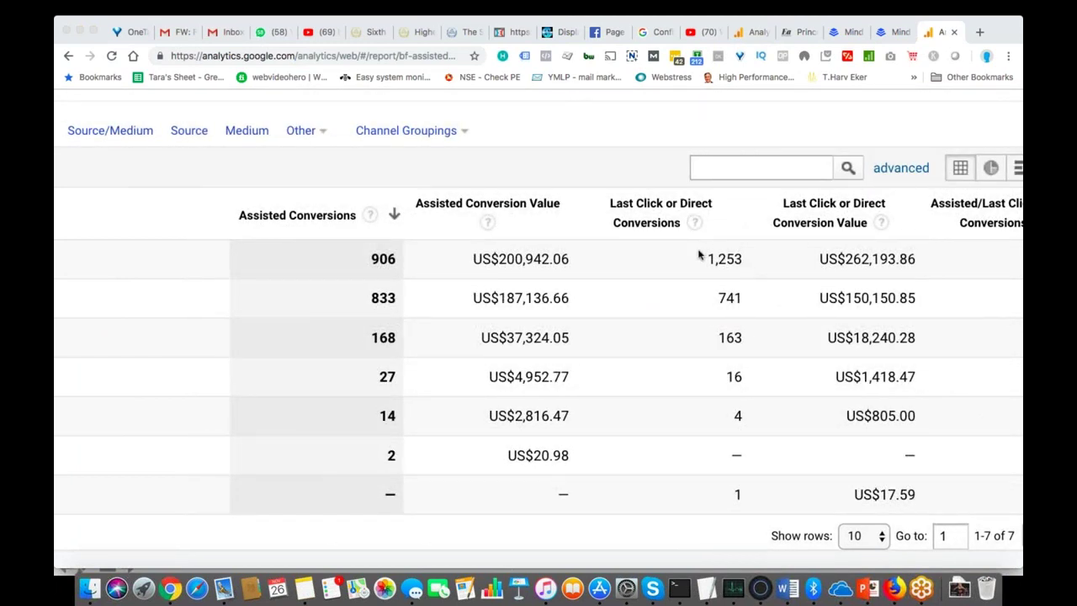
scroll(698, 254, "right", 4)
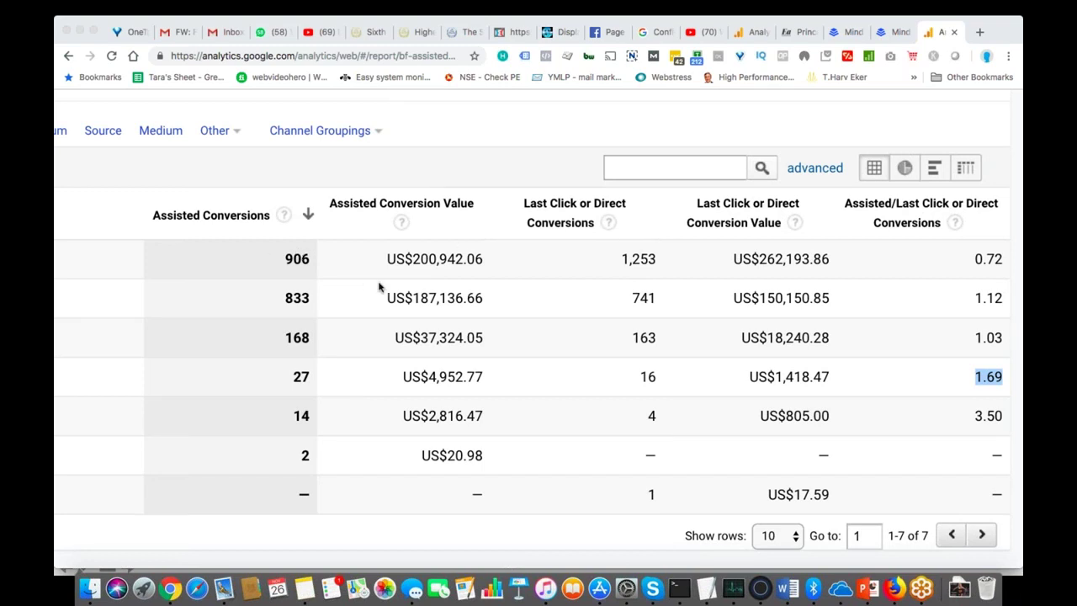
scroll(295, 305, "left", 2)
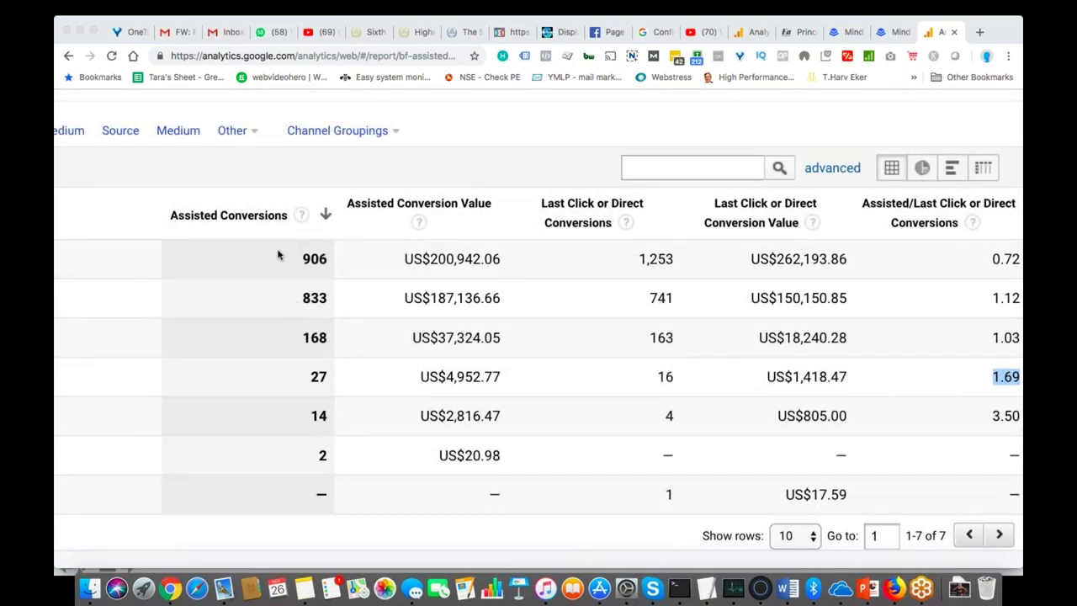
key("super+0")
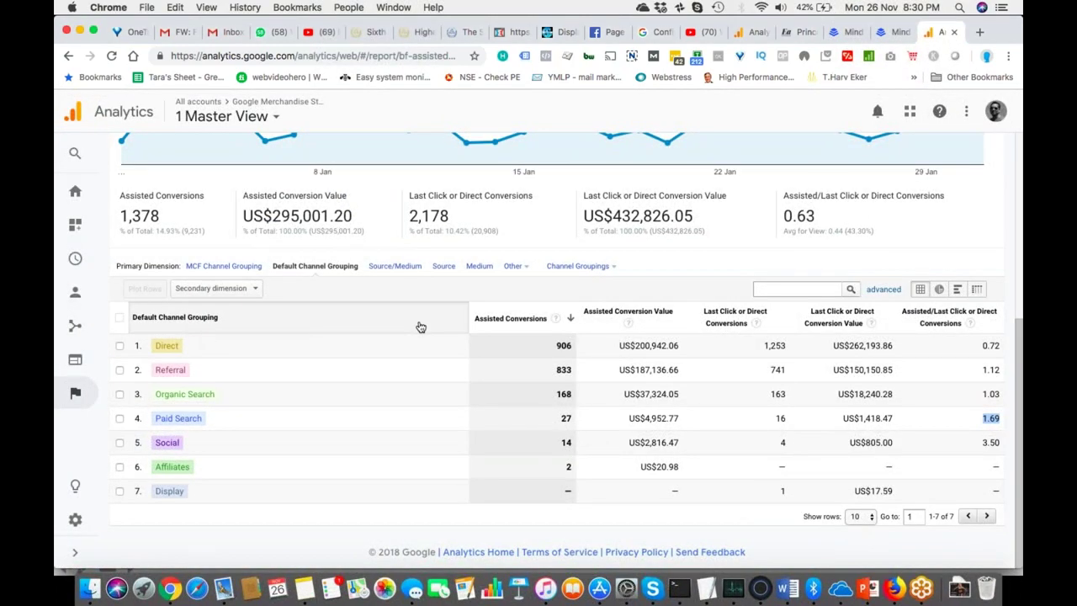
Compare the channels' assisted conversions with their last-click conversions and Assisted/Last Click or Direct Conversions ratios, focusing on Organic Search.
scroll(415, 325, "up", 5)
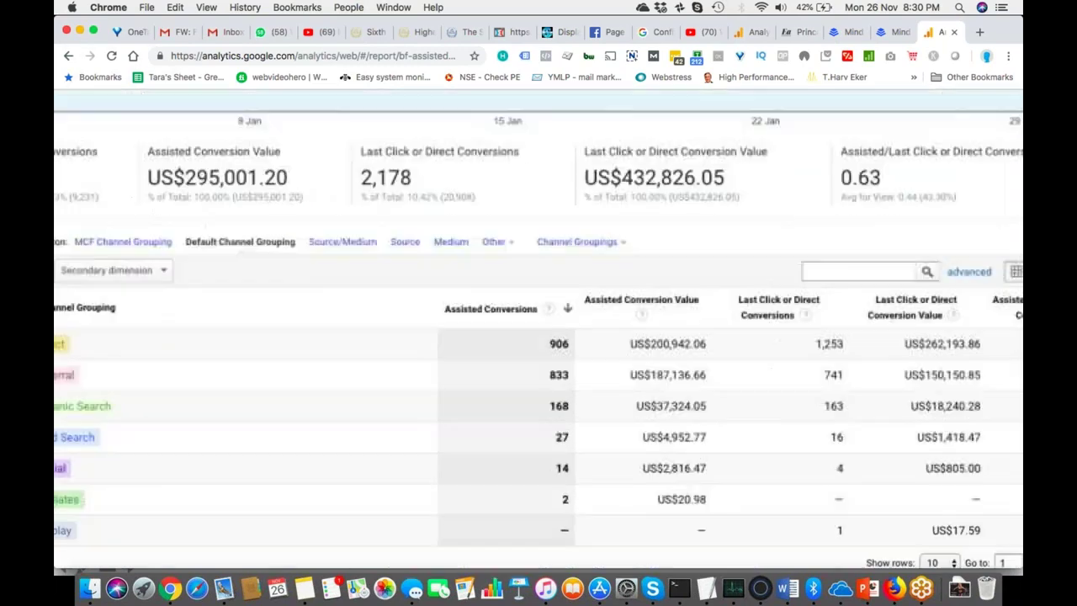
scroll(416, 324, "down", 3)
scroll(416, 325, "right", 5)
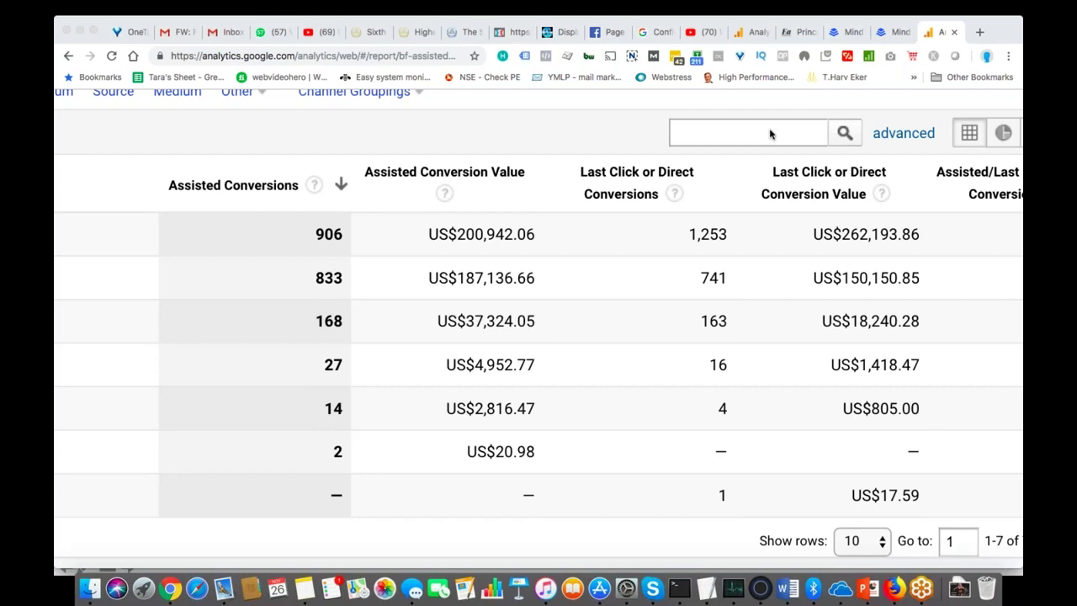
scroll(505, 258, "left", 2)
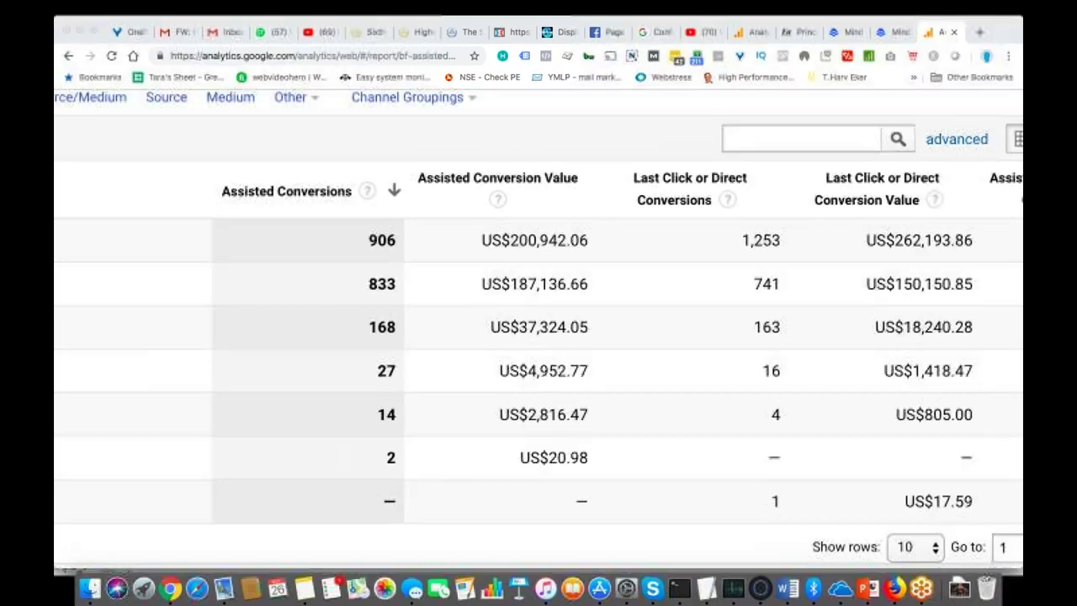
scroll(449, 238, "right", 3)
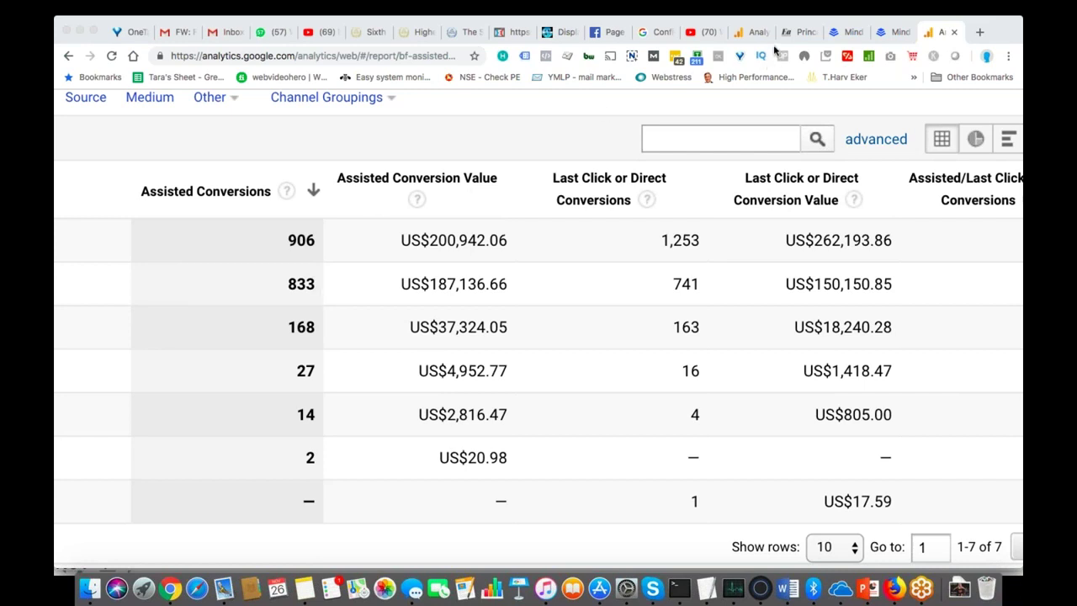
scroll(695, 351, "right", 3)
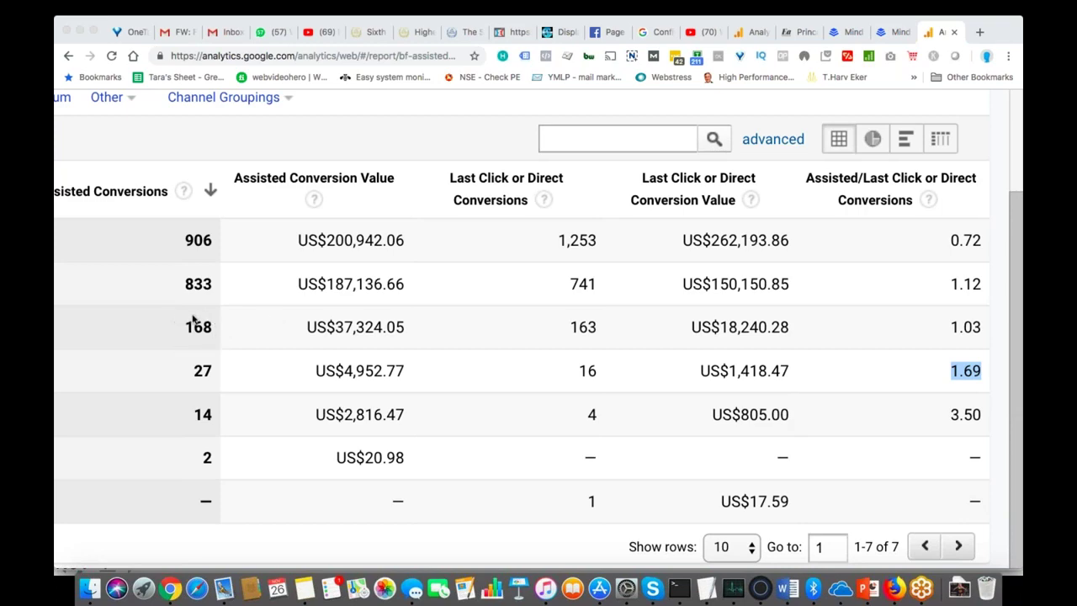
scroll(192, 320, "left", 2)
scroll(192, 320, "left", 15)
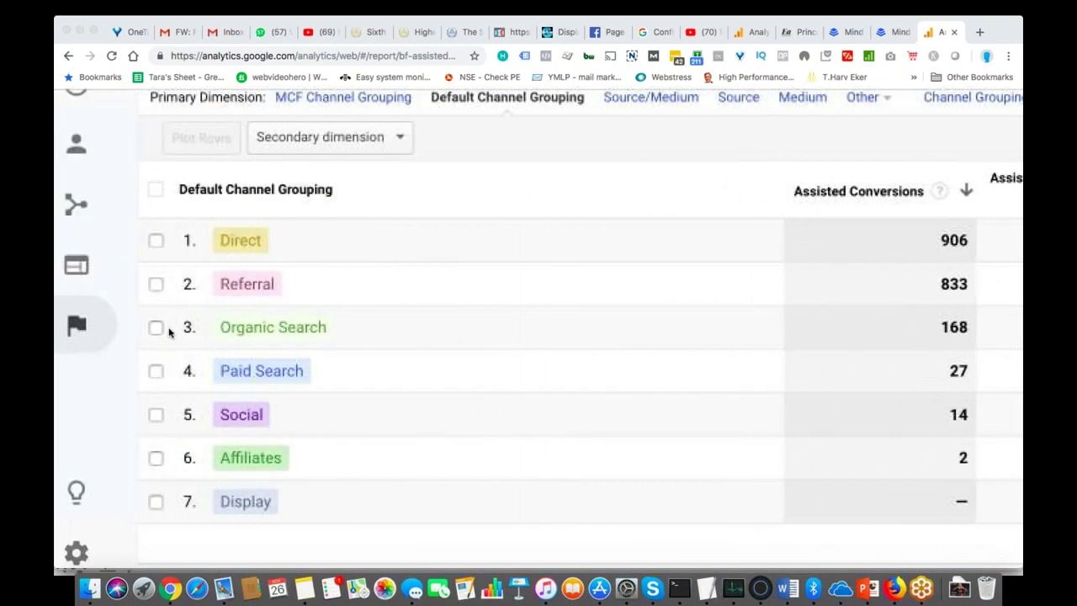
scroll(276, 326, "right", 11)
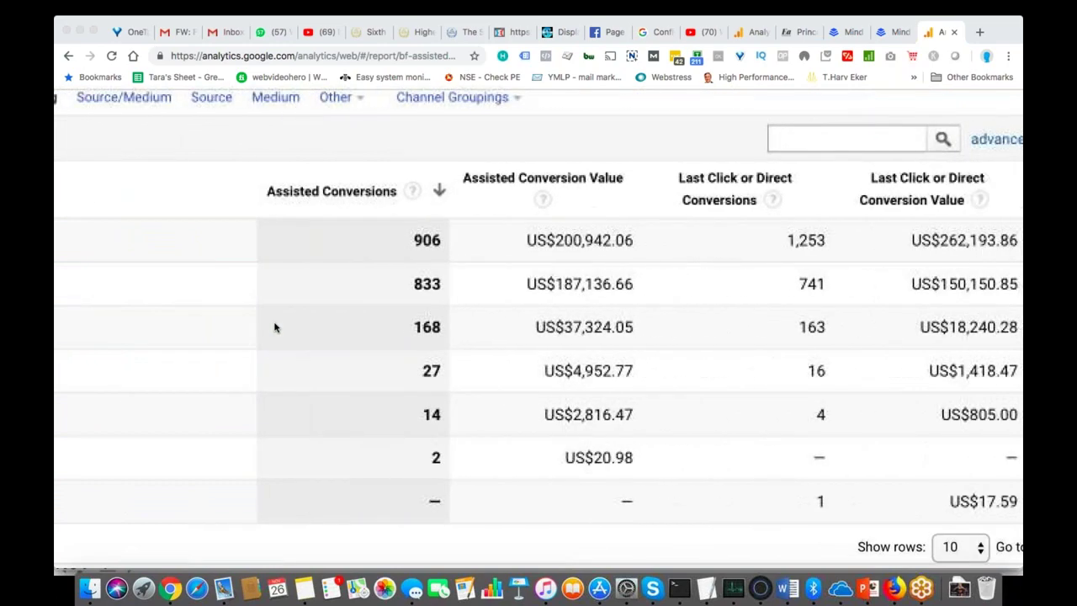
scroll(417, 321, "right", 4)
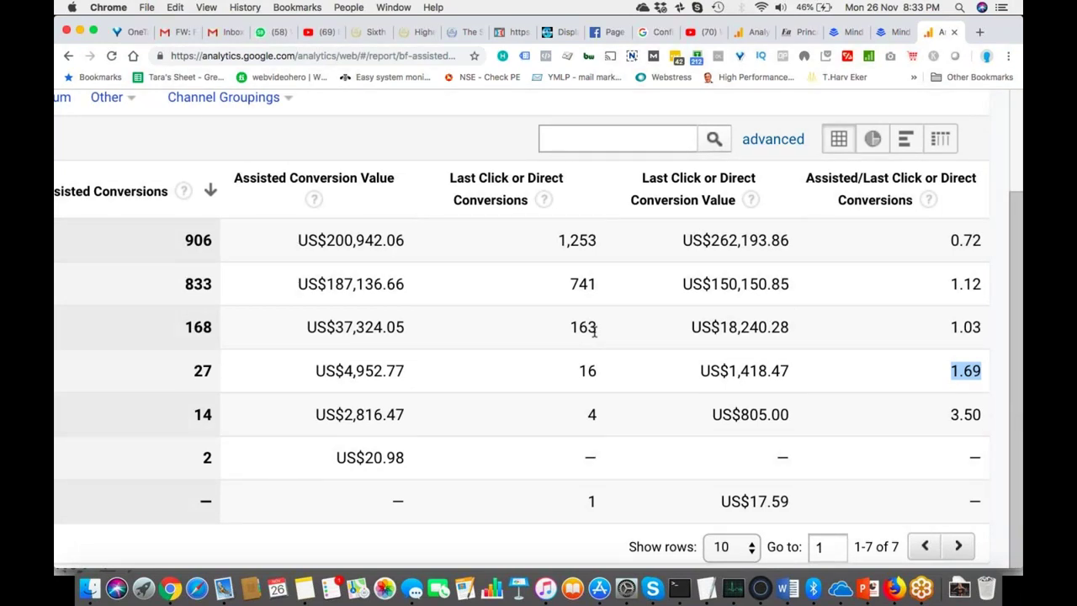
Highlight Paid Search's assisted/last-click ratio, and highlight Direct's ratio together with its last-click and assisted conversions.
left_click(913, 370)
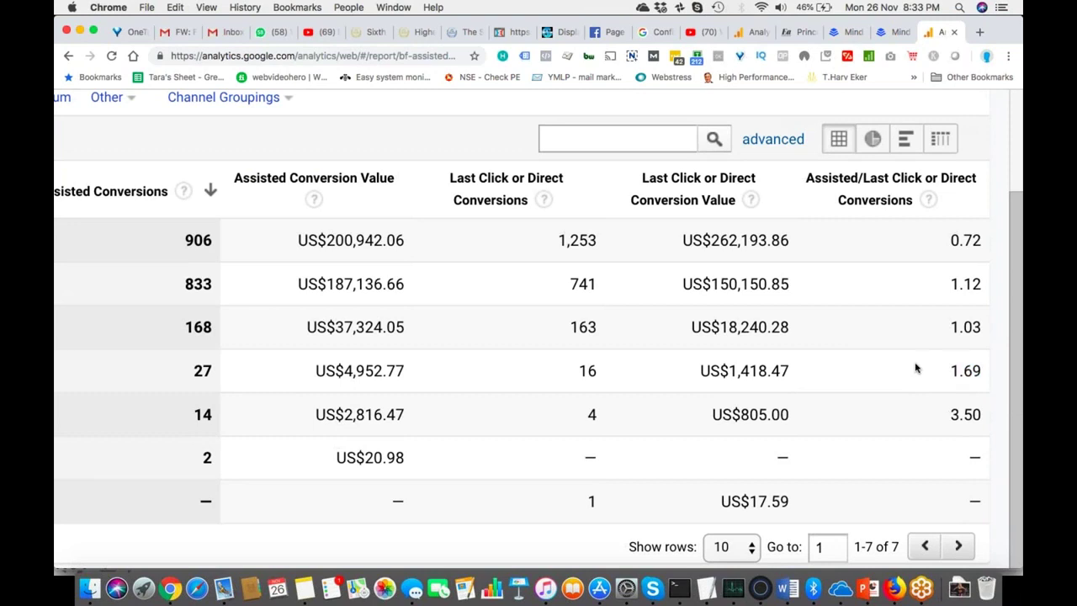
left_click_drag(952, 371, 988, 372)
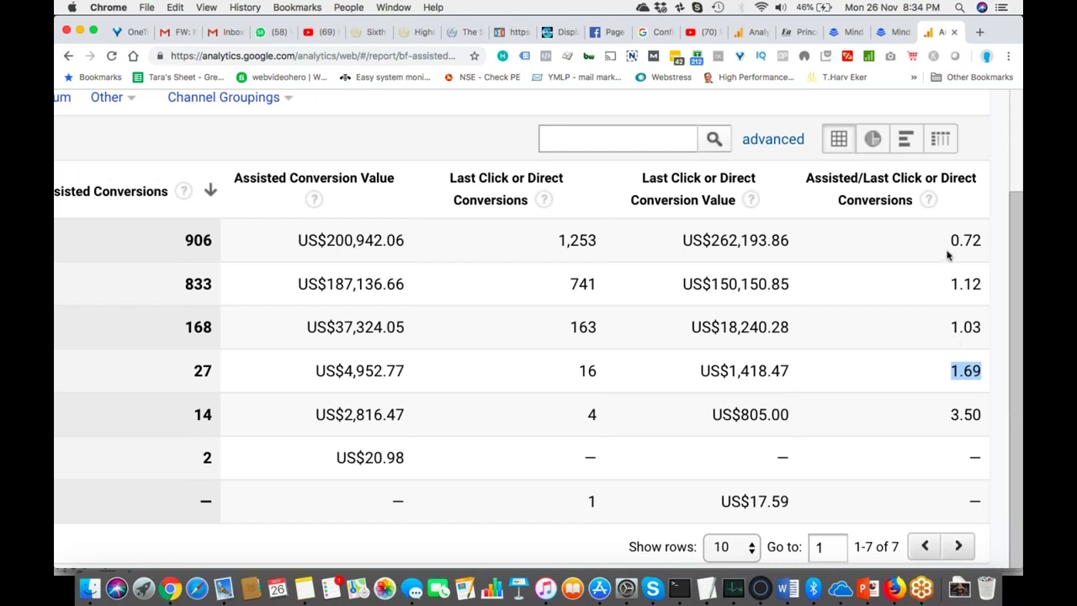
left_click_drag(949, 239, 981, 241)
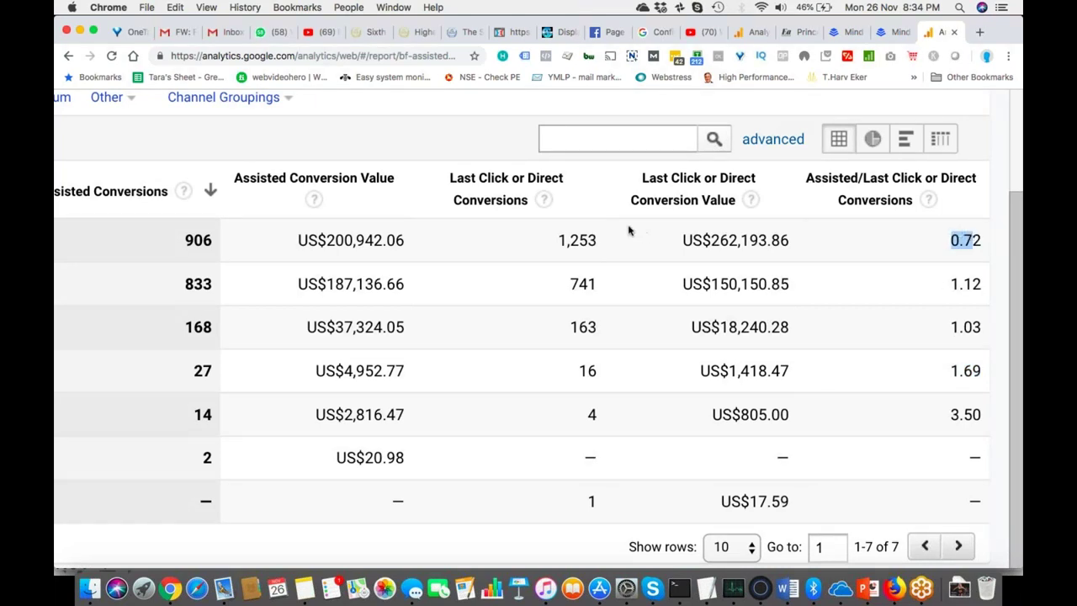
left_click_drag(558, 239, 599, 241)
left_click_drag(187, 241, 226, 244)
left_click_drag(949, 240, 982, 241)
left_click(960, 238)
Switch the Assisted Conversions table's primary dimension to Source/Medium.
key("super+minus")
key("super+minus")
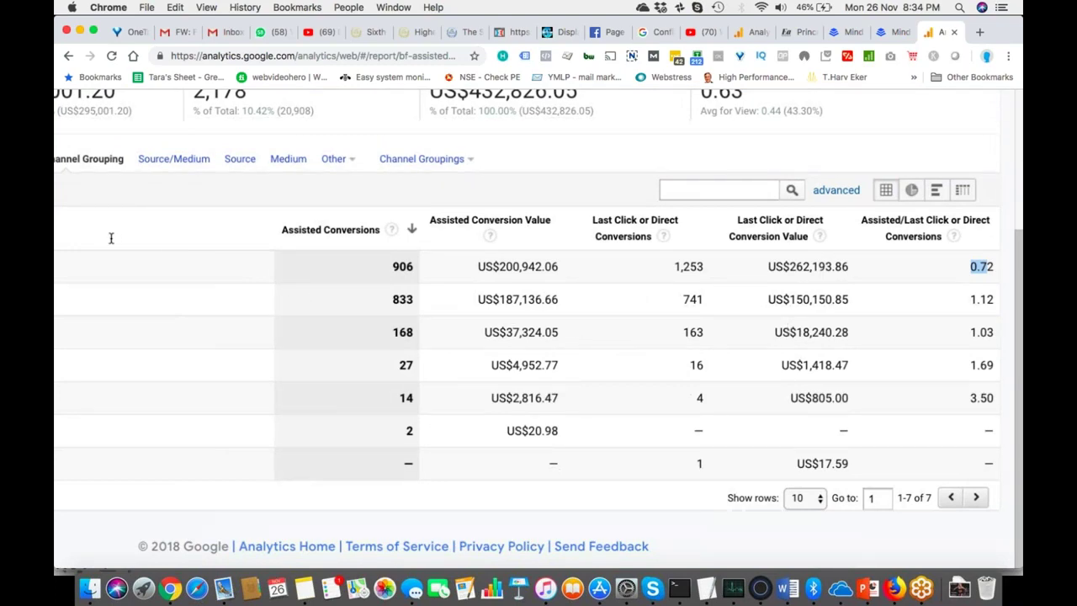
key("super+minus")
key("super+minus")
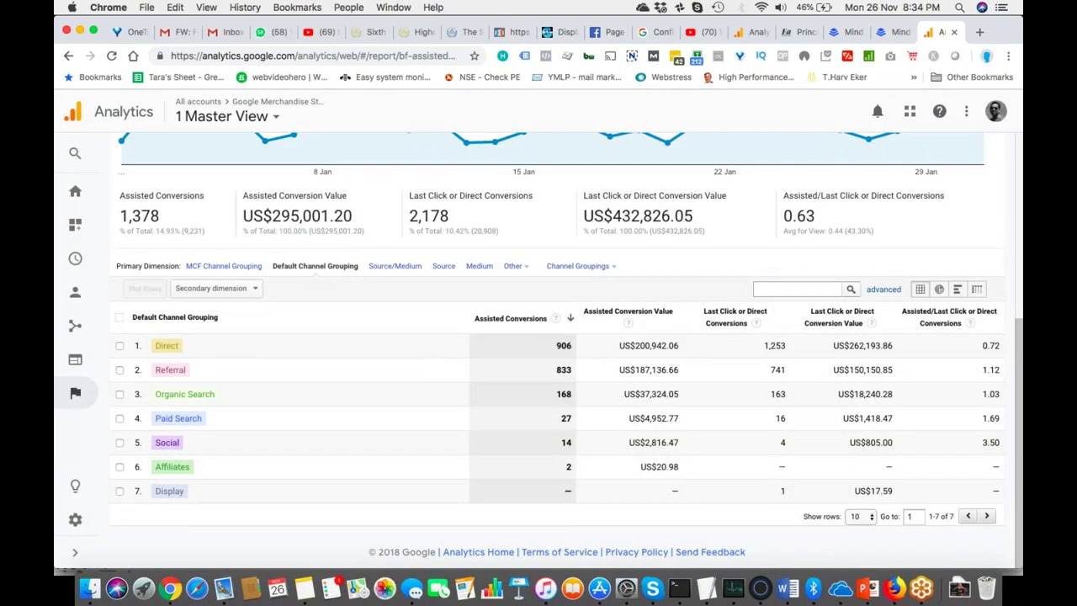
left_click(396, 266)
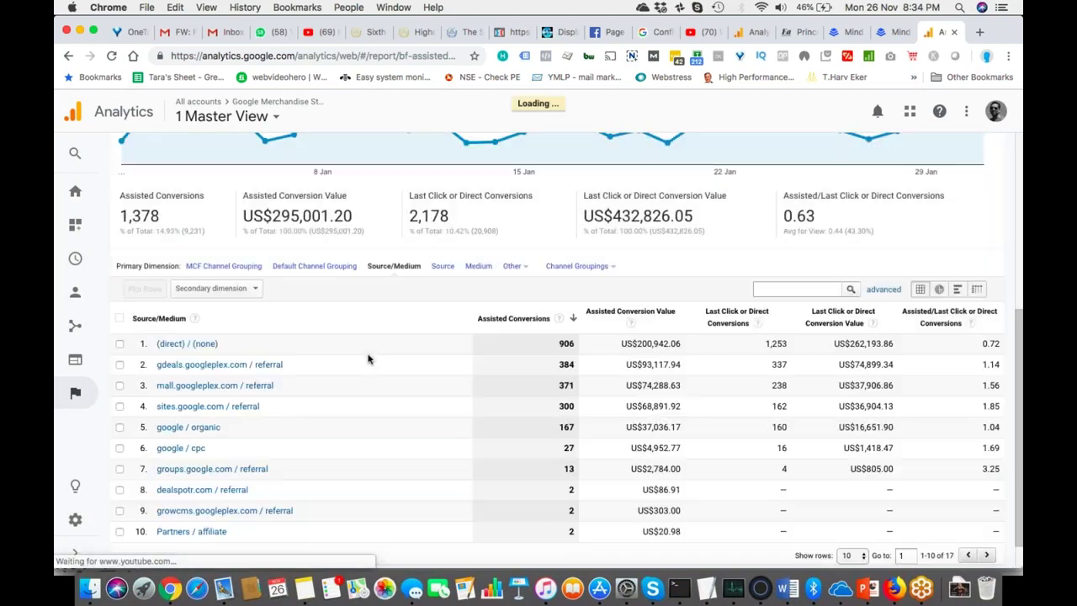
Examine the source/medium rows and compare their assisted conversions, assisted conversion values and last-click conversions.
scroll(368, 359, "down", 1)
scroll(372, 340, "up", 5)
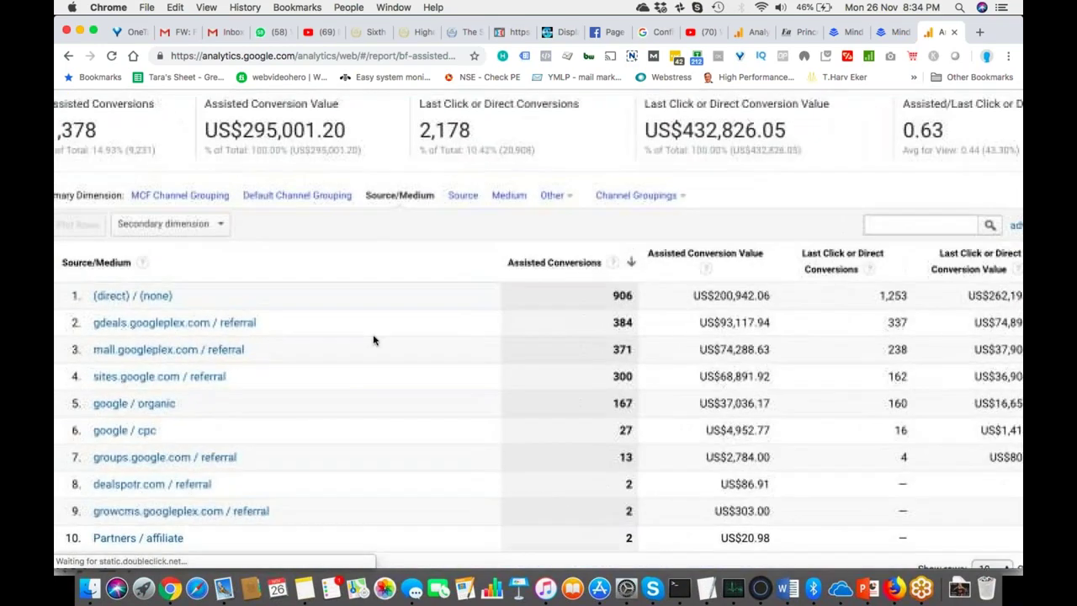
scroll(373, 340, "left", 4)
scroll(370, 337, "down", 1)
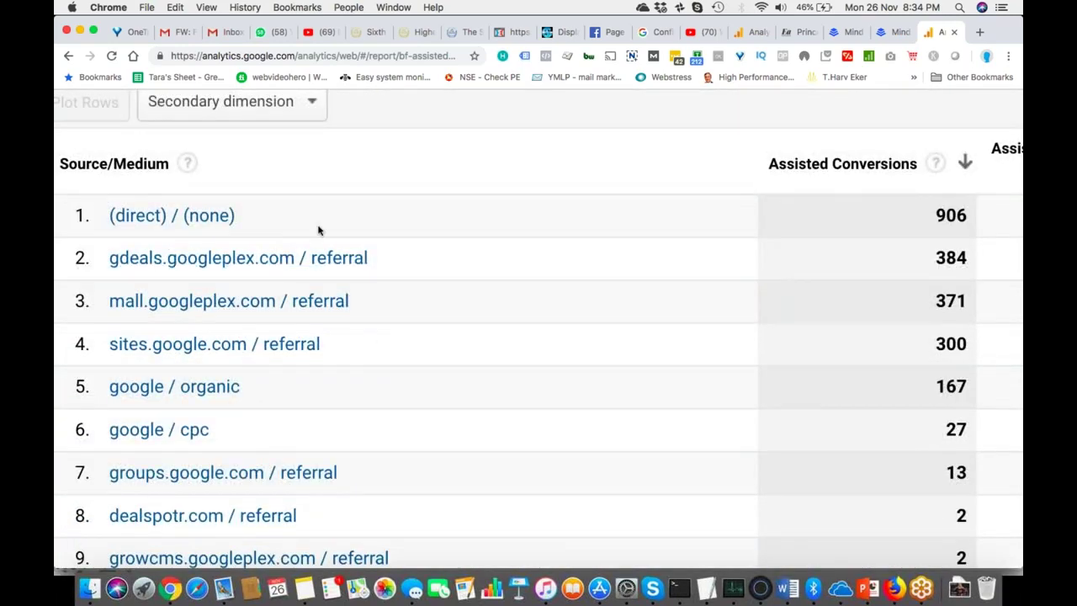
scroll(318, 229, "right", 2)
scroll(318, 230, "right", 10)
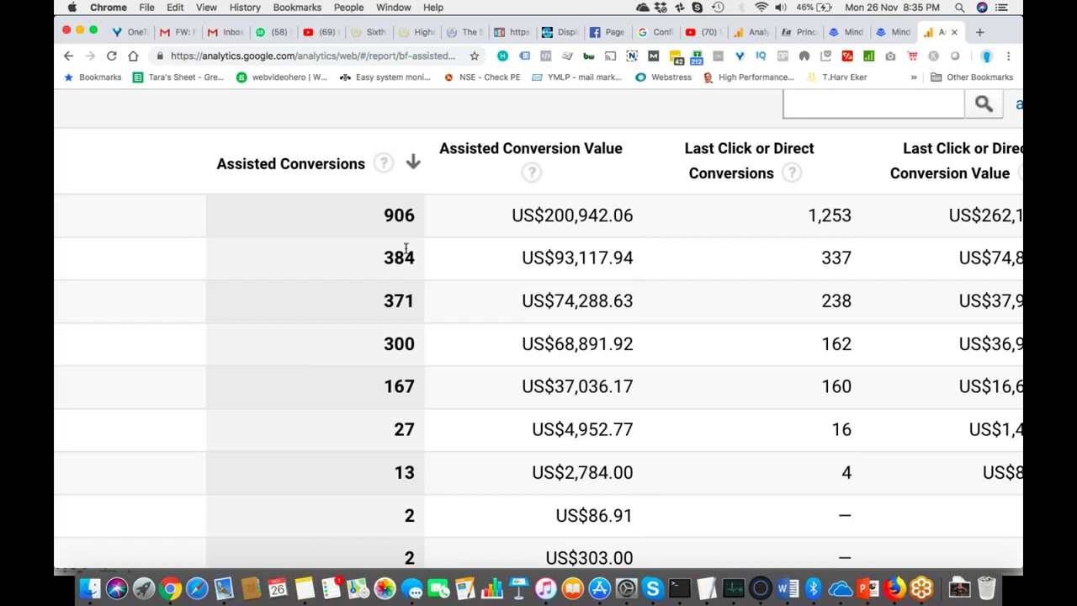
scroll(389, 235, "left", 3)
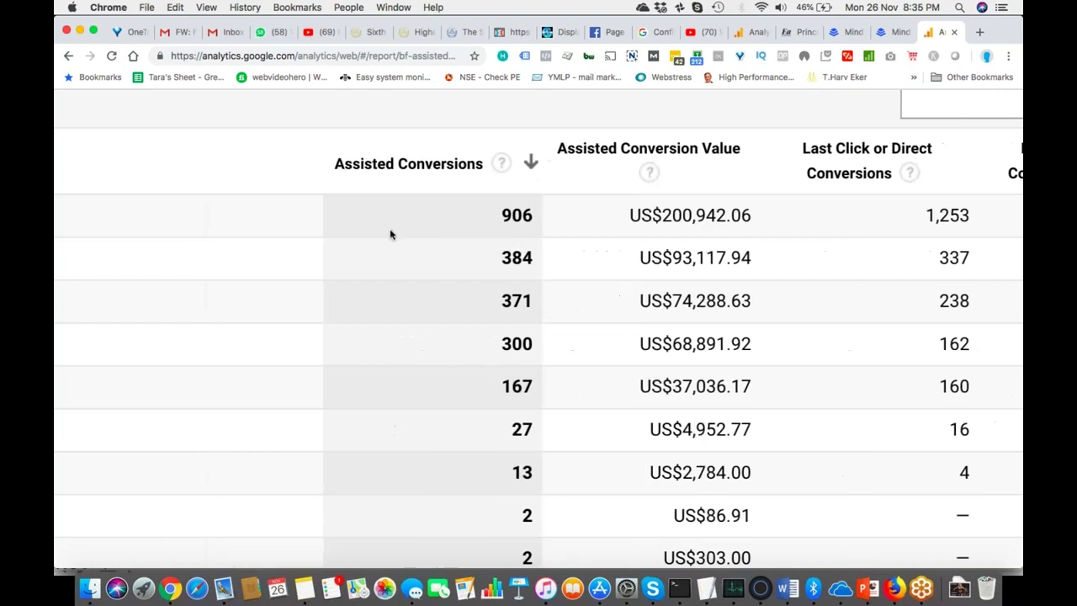
scroll(389, 235, "left", 10)
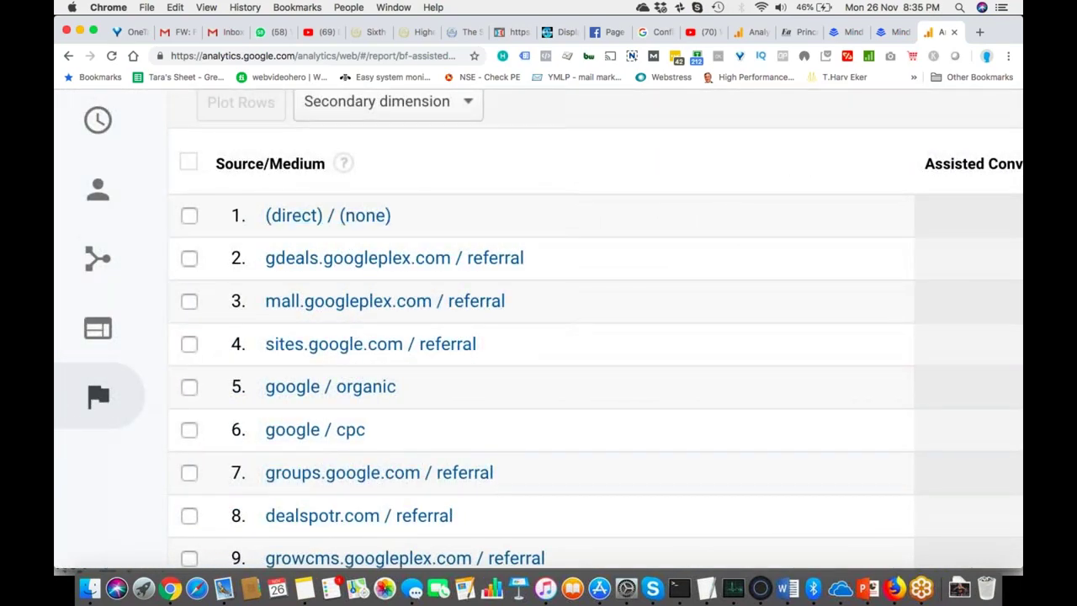
scroll(360, 327, "down", 5)
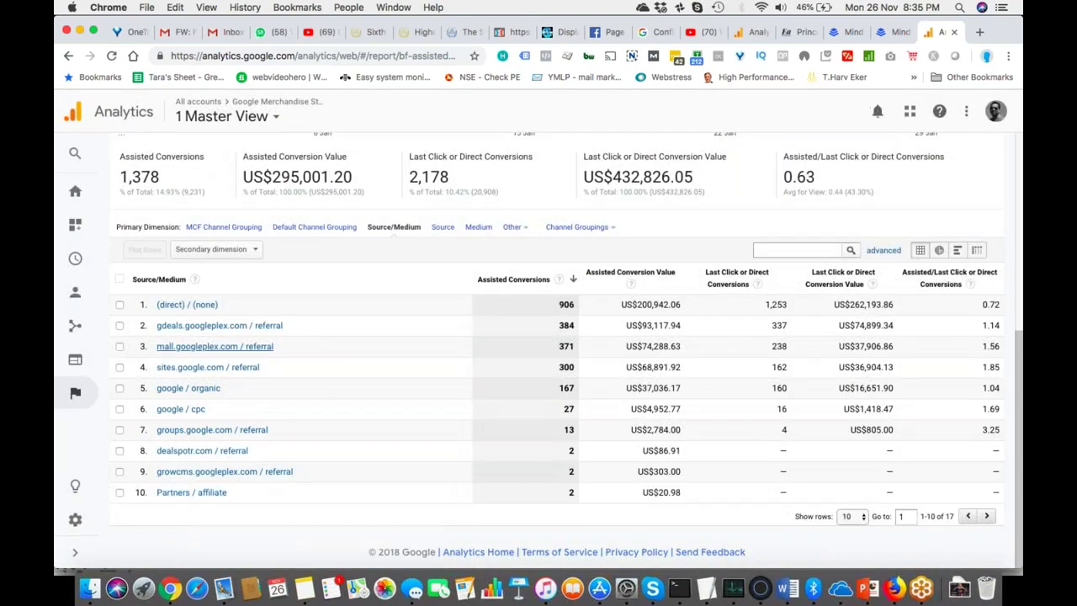
Open the Top Conversion Paths report under Multi-Channel Funnels and collapse the report navigation.
left_click(75, 552)
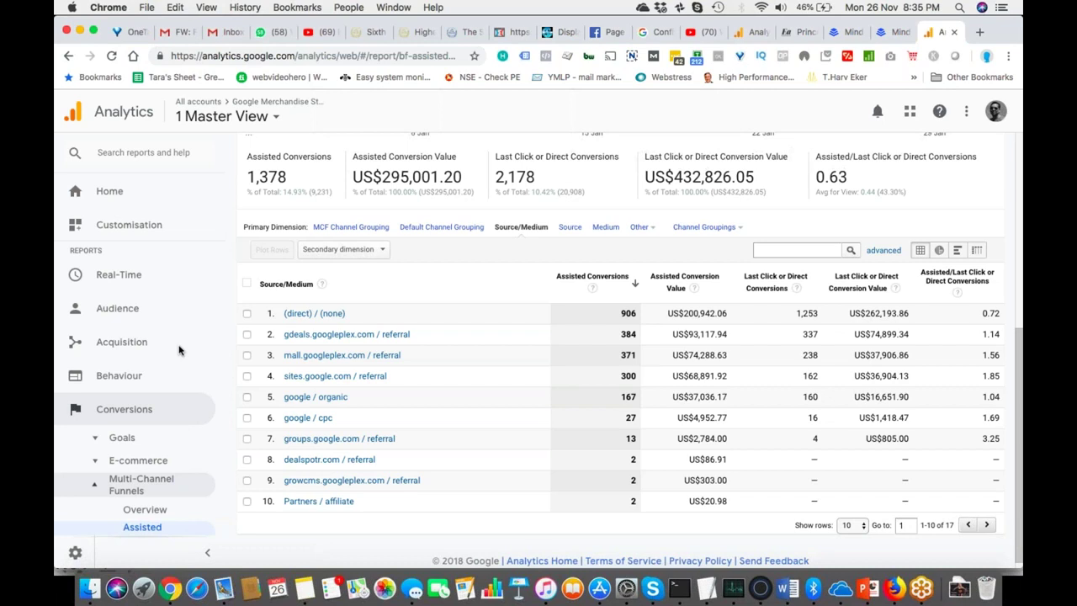
scroll(220, 421, "down", 3)
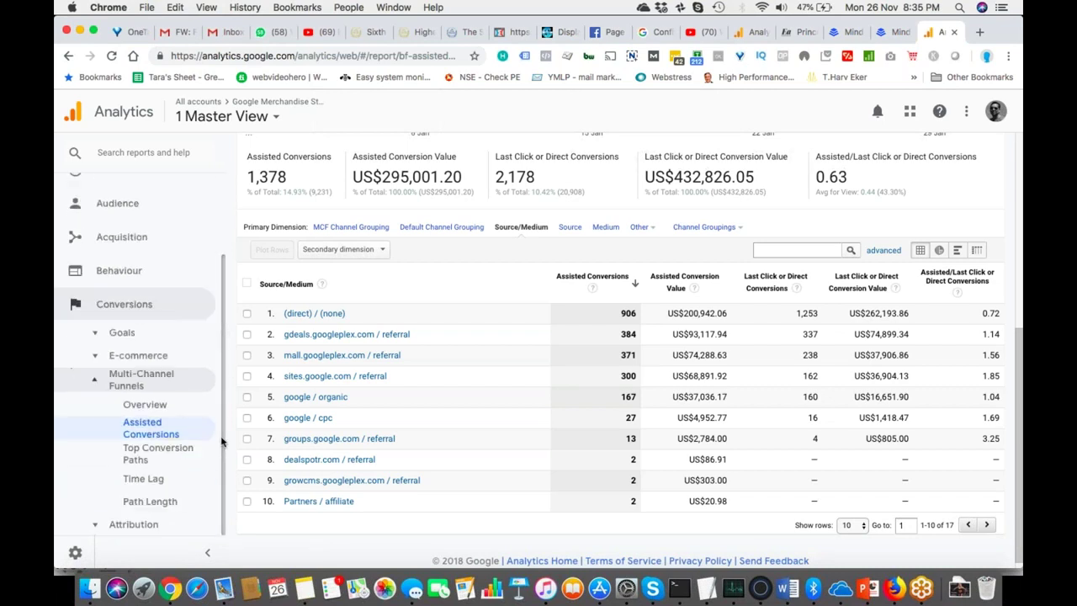
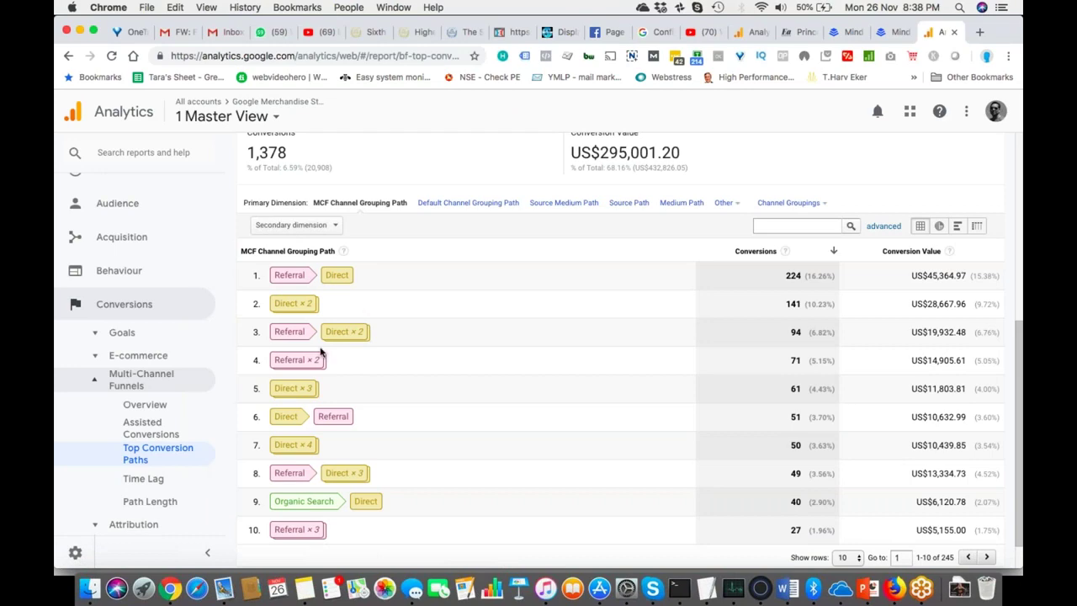
left_click(208, 552)
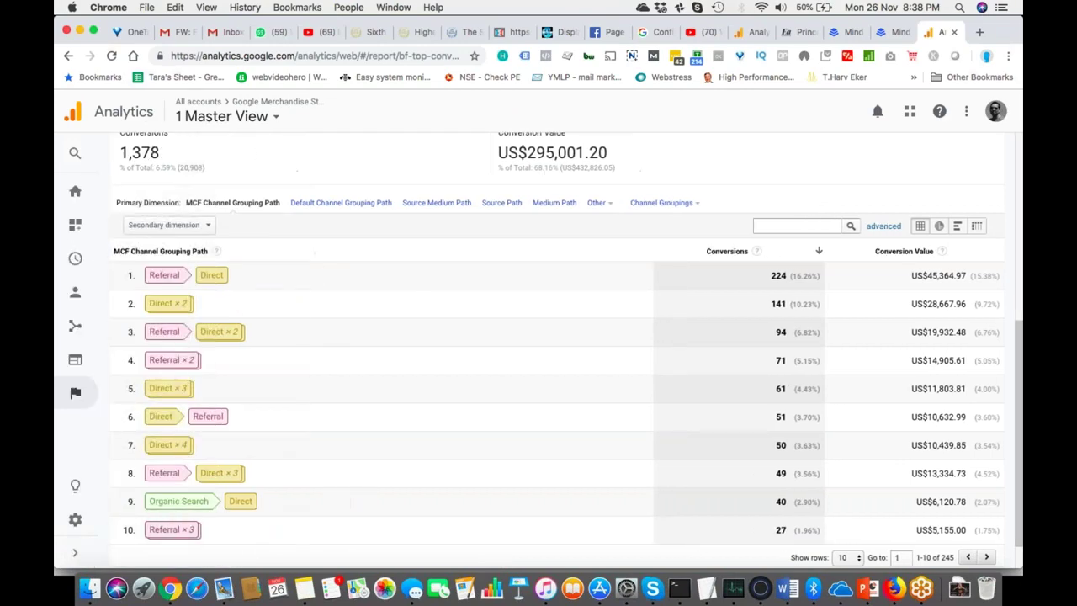
Examine the MCF Channel Grouping Path list and match the Referral to Direct path with its conversions.
scroll(288, 292, "up", 5)
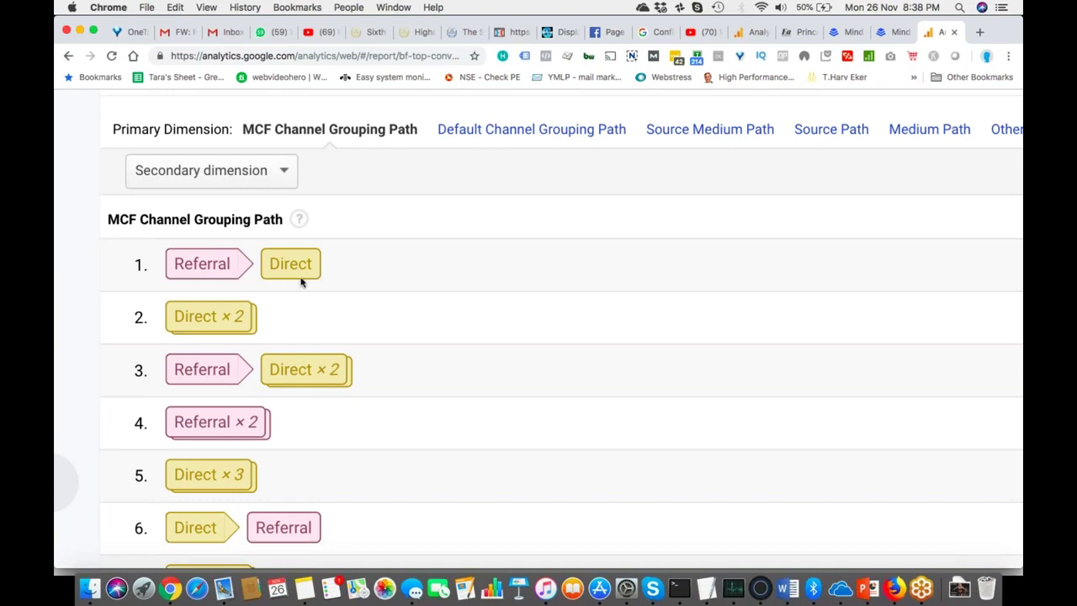
scroll(301, 282, "down", 5)
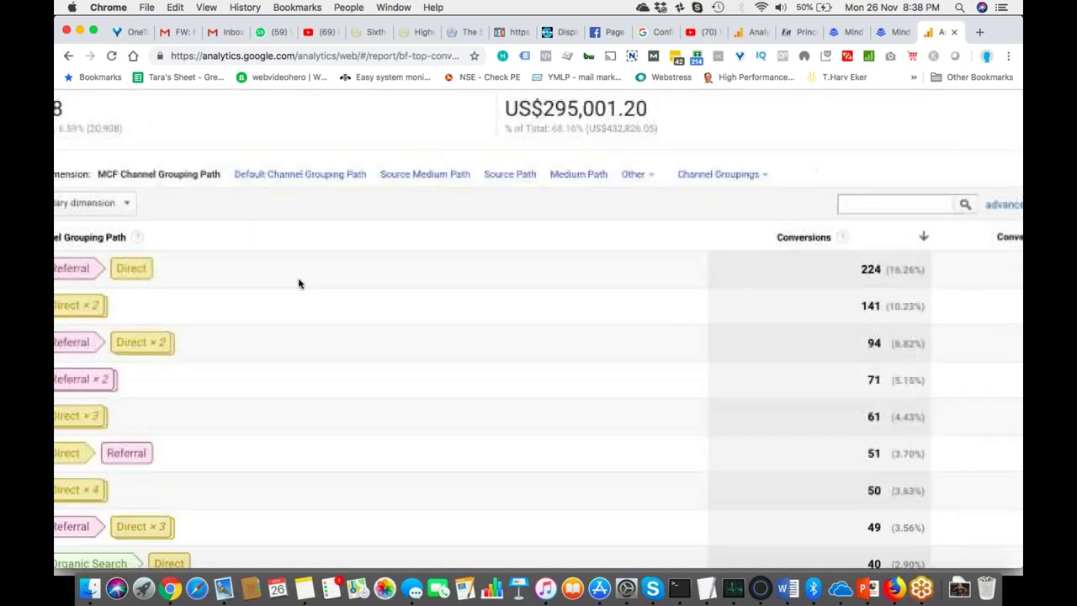
scroll(847, 284, "up", 5)
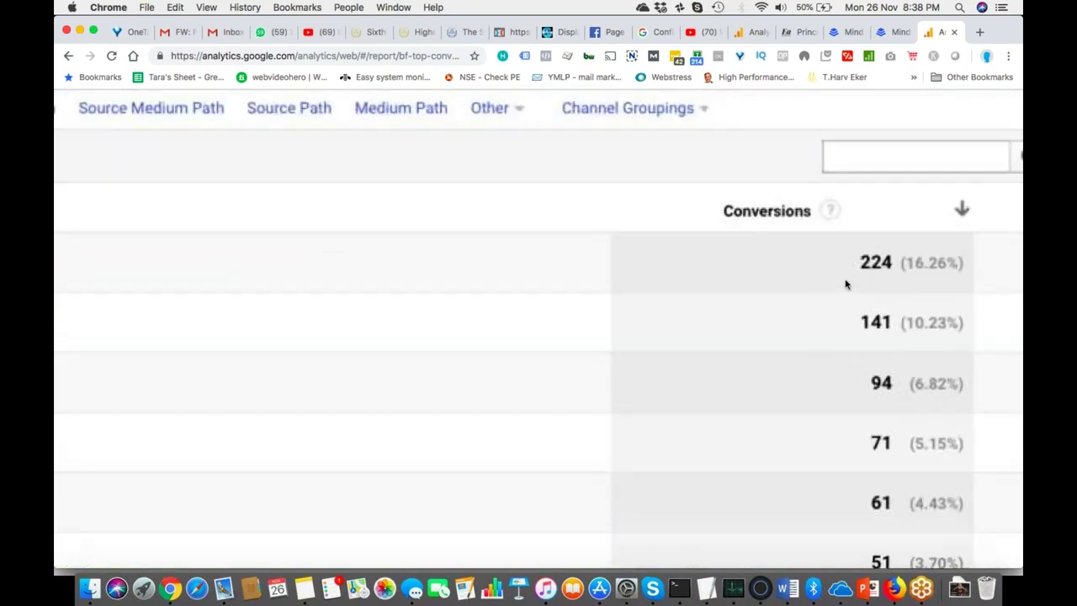
scroll(853, 278, "left", 10)
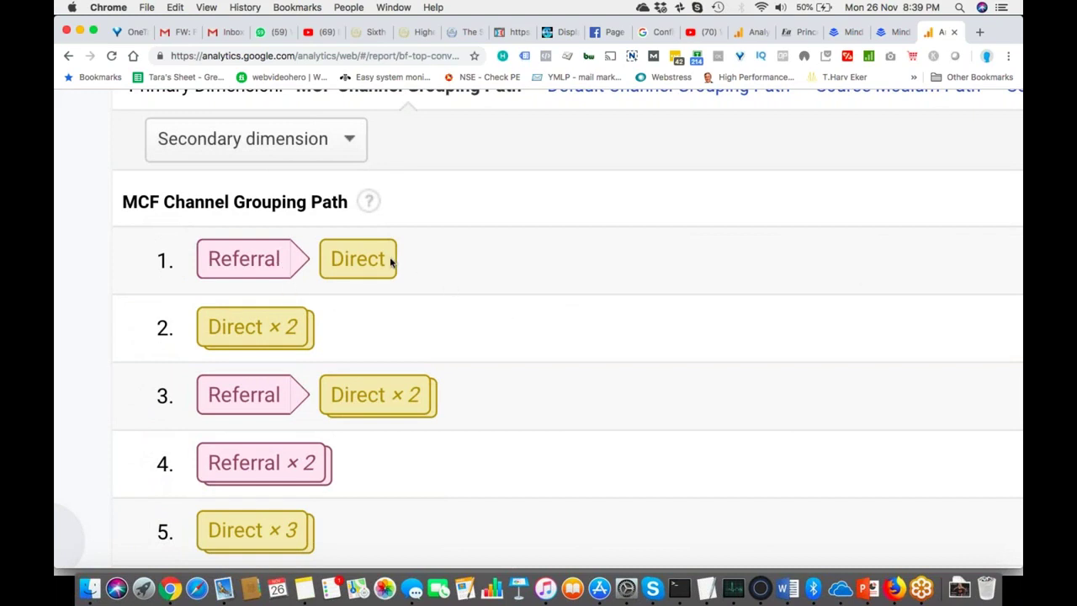
scroll(389, 263, "down", 5)
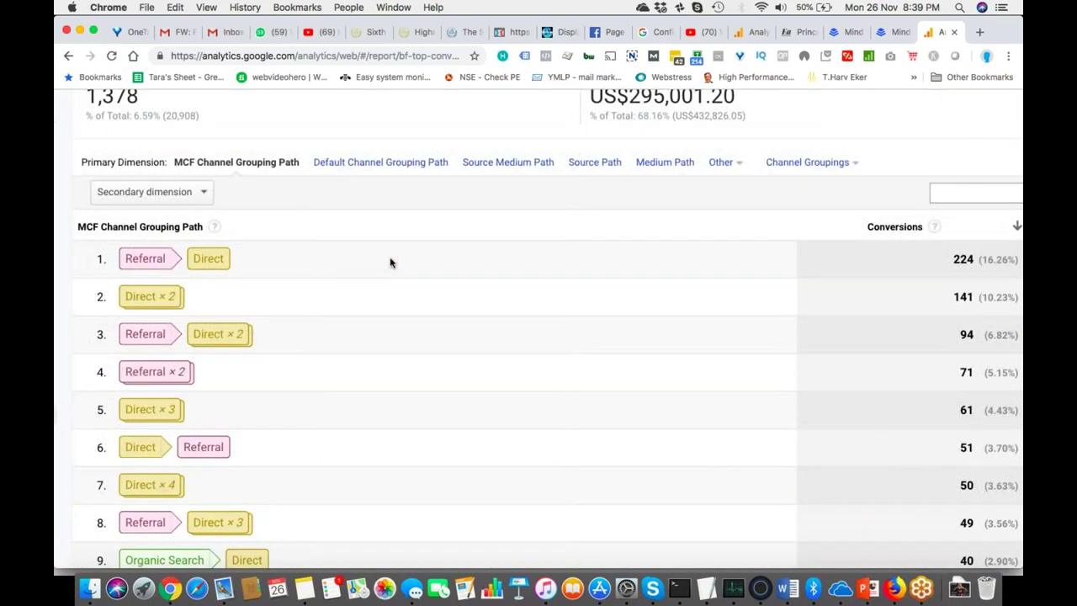
scroll(390, 263, "right", 1)
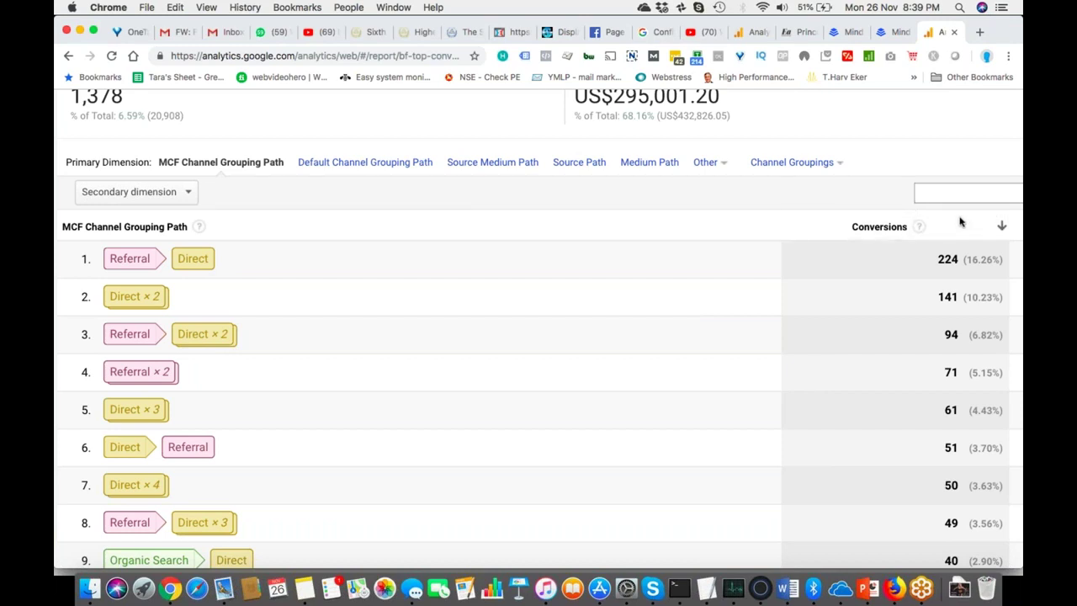
Mark the Referral touchpoints in paths 1, 4, 6 and 8 with pink pen strokes and check the list down to path 10.
mouse_move(96, 249)
left_mouse_down()
mouse_move(156, 243)
mouse_move(168, 269)
mouse_move(98, 270)
mouse_move(98, 250)
left_mouse_up()
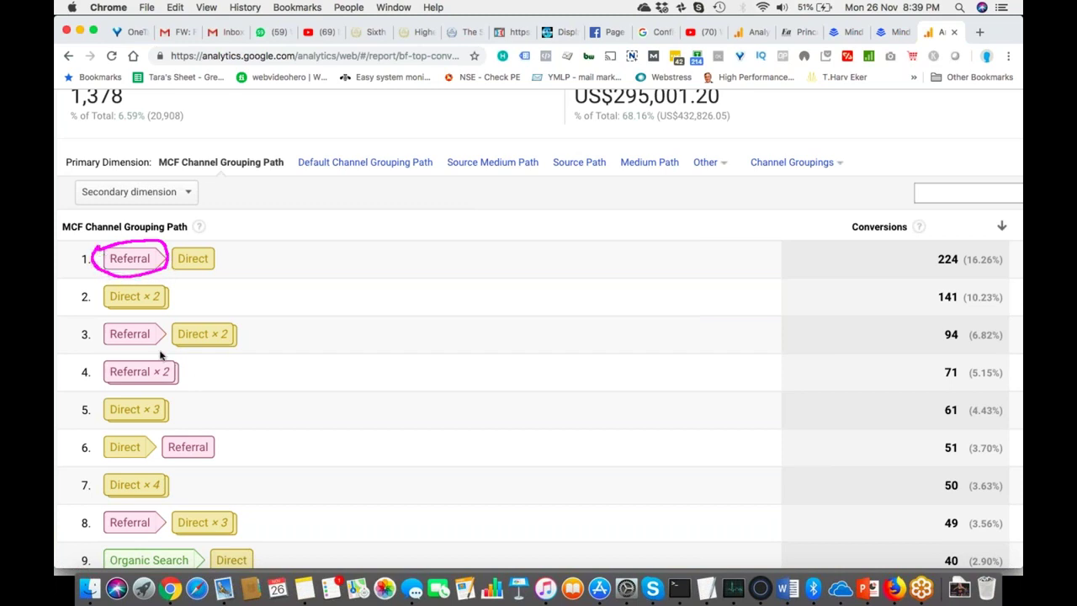
mouse_move(164, 356)
left_mouse_down()
mouse_move(197, 363)
mouse_move(194, 385)
mouse_move(175, 394)
left_mouse_up()
mouse_move(210, 428)
left_mouse_down()
mouse_move(239, 436)
mouse_move(217, 467)
left_mouse_up()
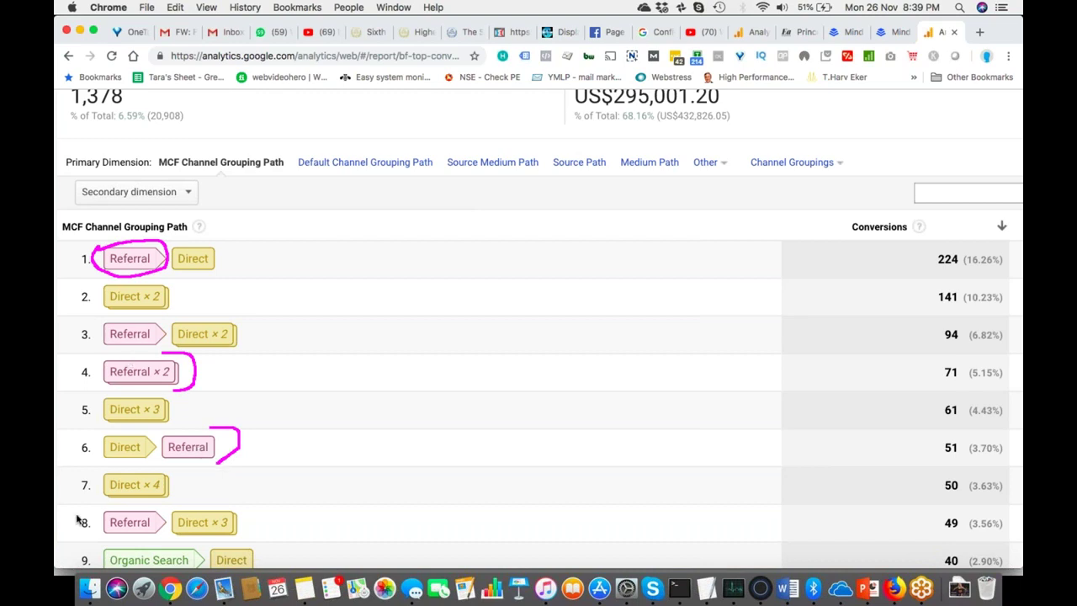
mouse_move(98, 508)
left_mouse_down()
mouse_move(162, 506)
mouse_move(169, 529)
mouse_move(151, 544)
mouse_move(104, 534)
mouse_move(95, 524)
mouse_move(106, 509)
left_mouse_up()
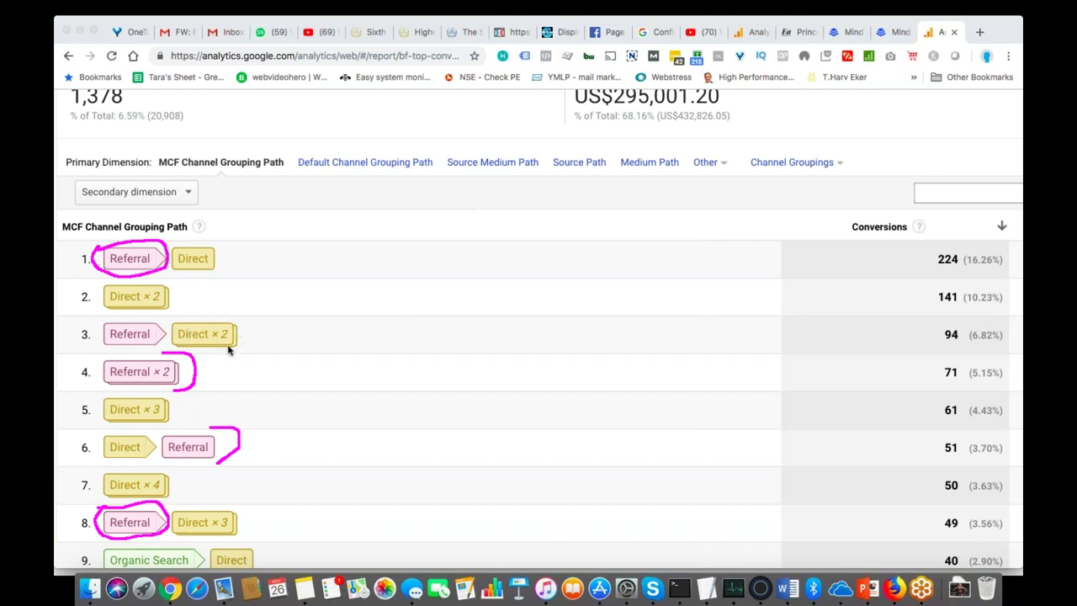
scroll(165, 370, "down", 2)
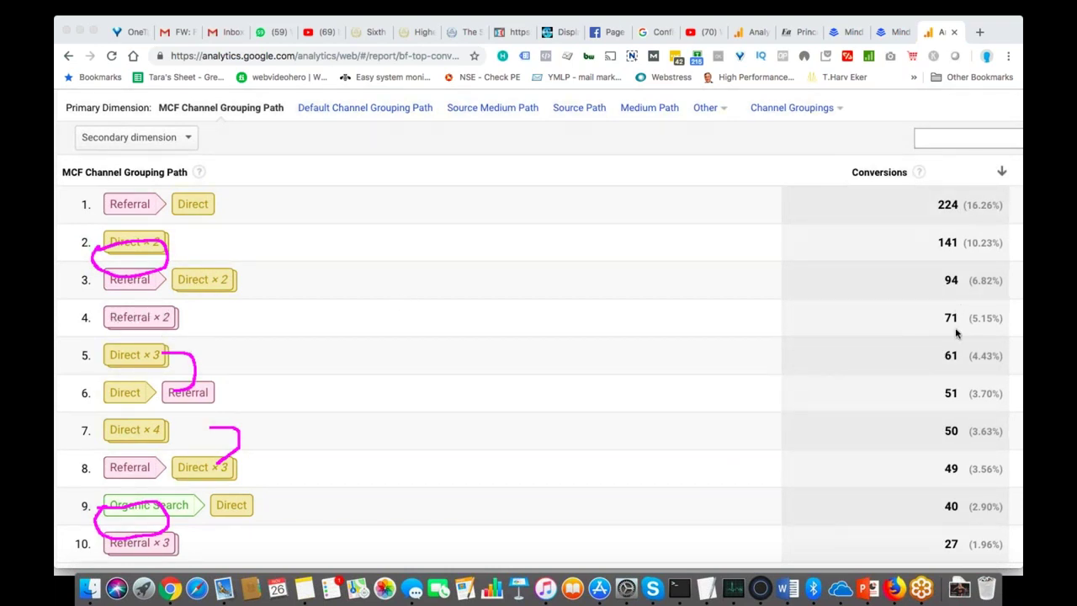
scroll(591, 372, "down", 3)
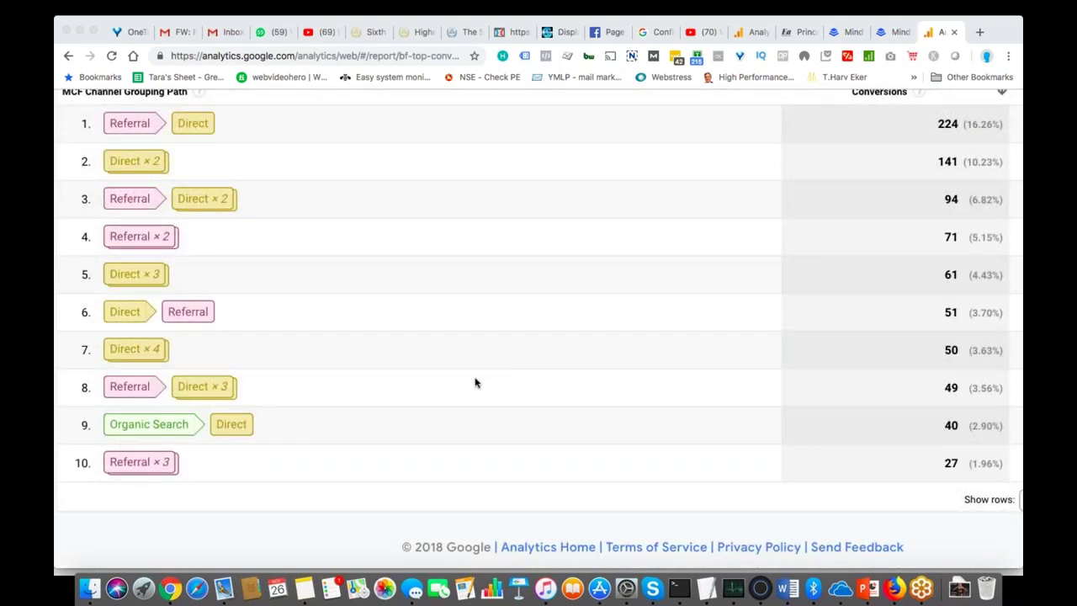
Set the Top Conversion Paths table to show 250 rows.
left_click(543, 493)
key("super+minus")
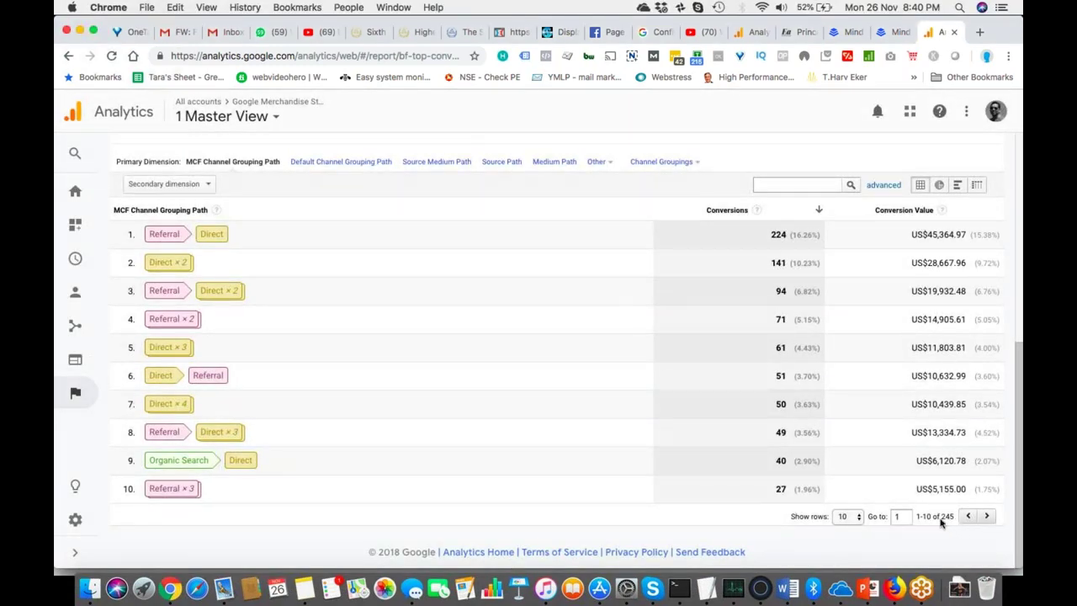
left_click(858, 518)
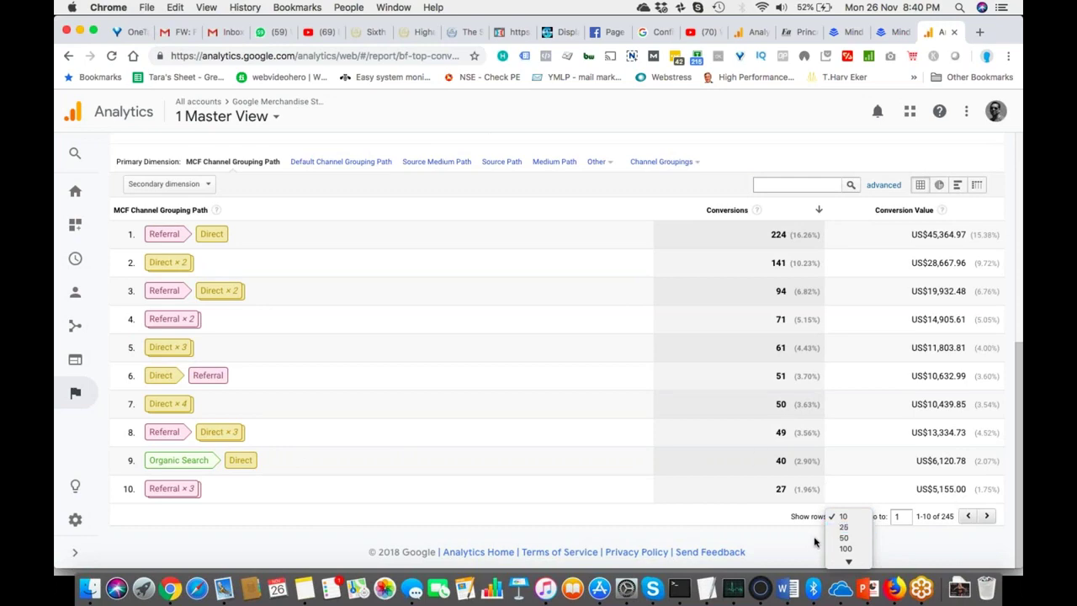
left_click(895, 496)
scroll(895, 496, "up", 5)
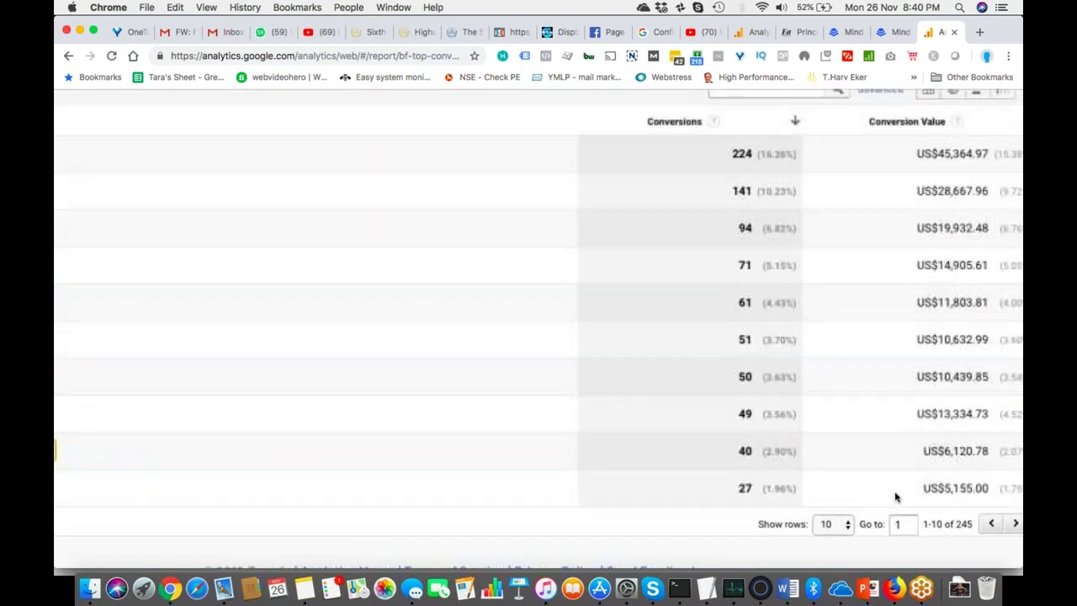
scroll(894, 491, "up", 5)
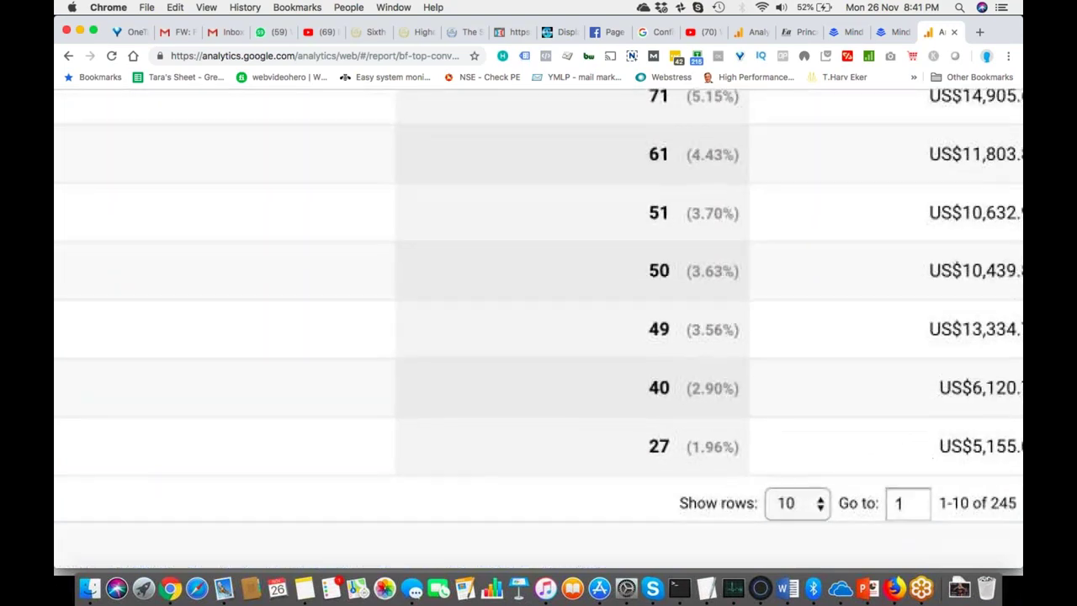
left_click(822, 511)
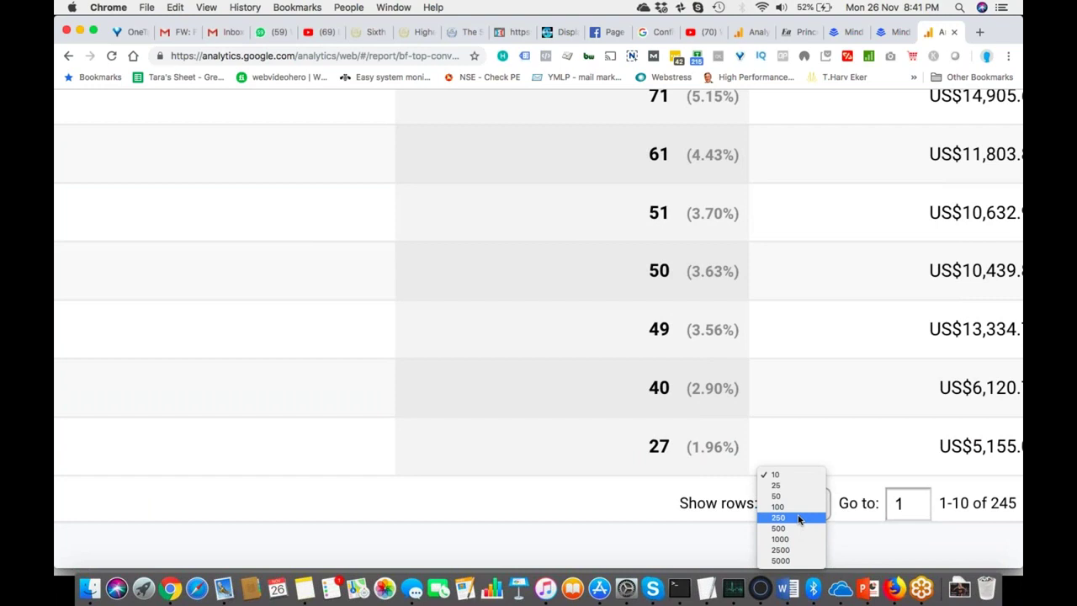
left_click(798, 519)
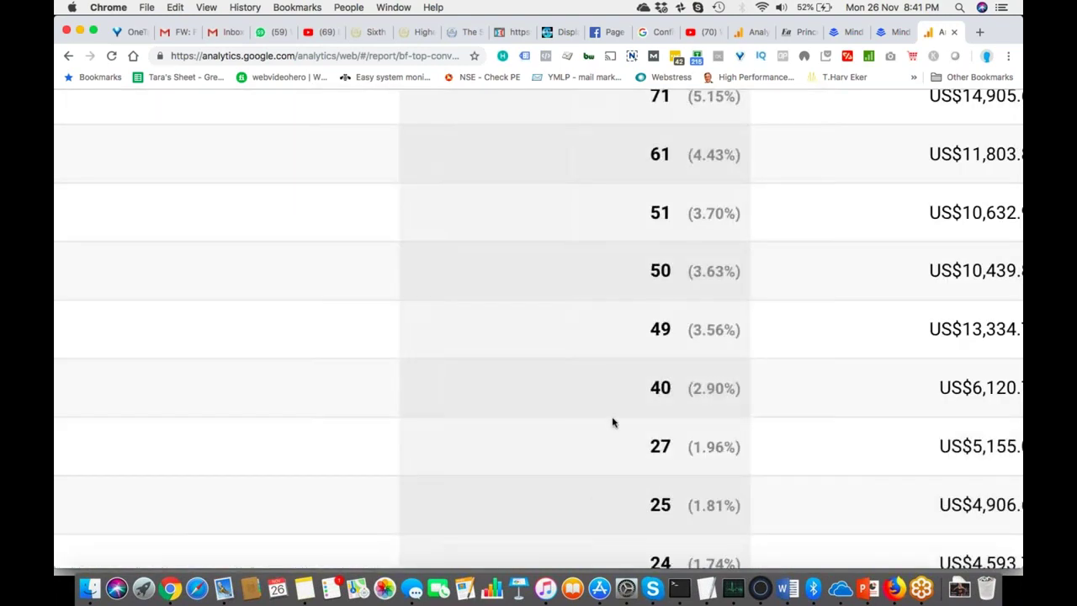
Examine the expanded MCF Channel Grouping Path list down to path 38 and return to the top of the table.
scroll(612, 422, "left", 10)
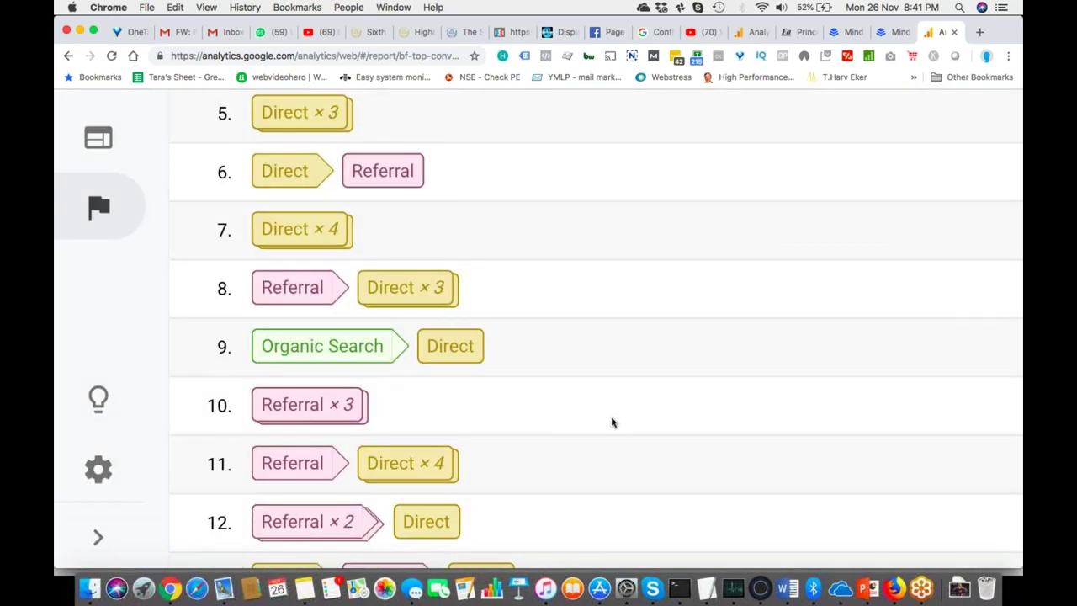
scroll(612, 423, "down", 10)
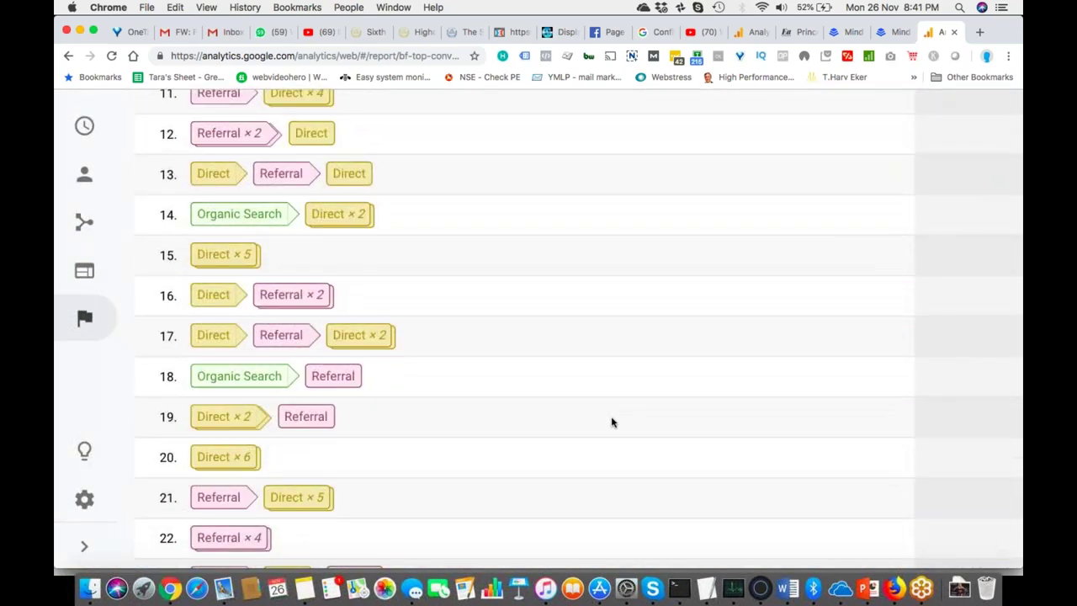
scroll(612, 422, "down", 10)
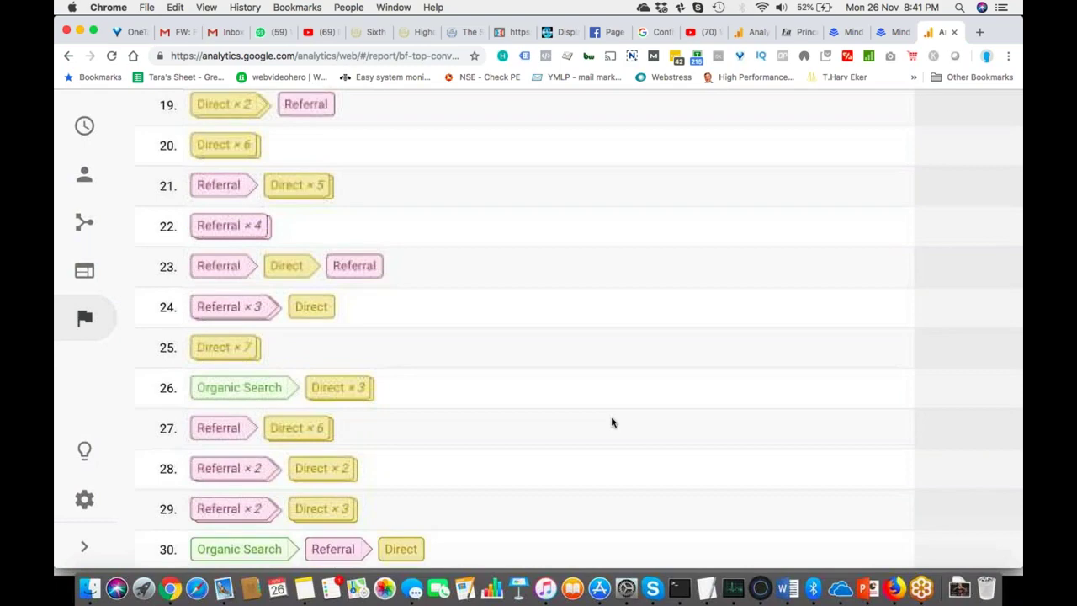
scroll(612, 423, "down", 5)
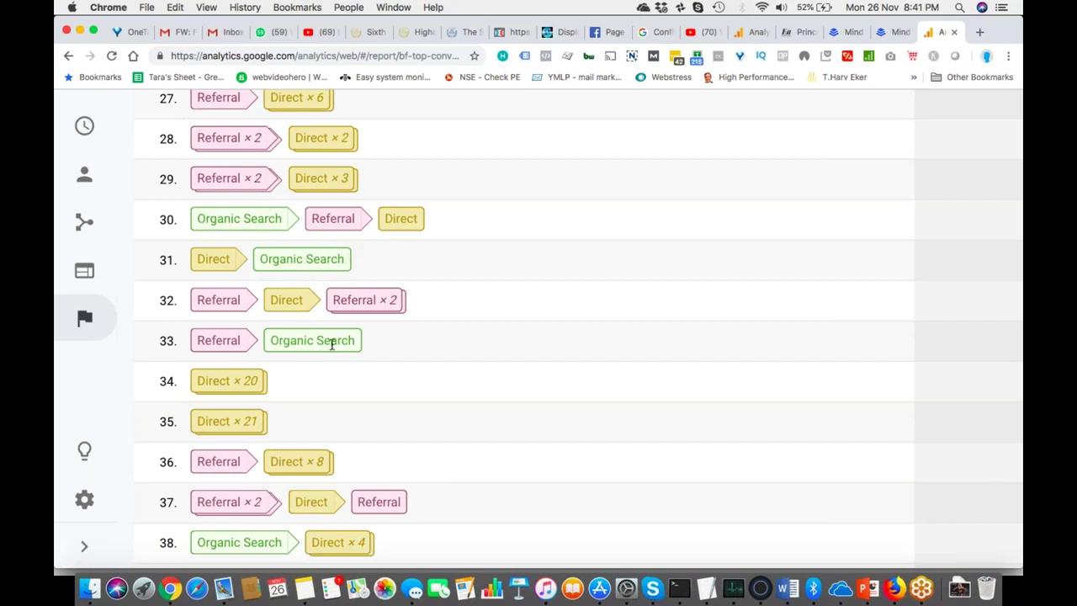
key("super+minus")
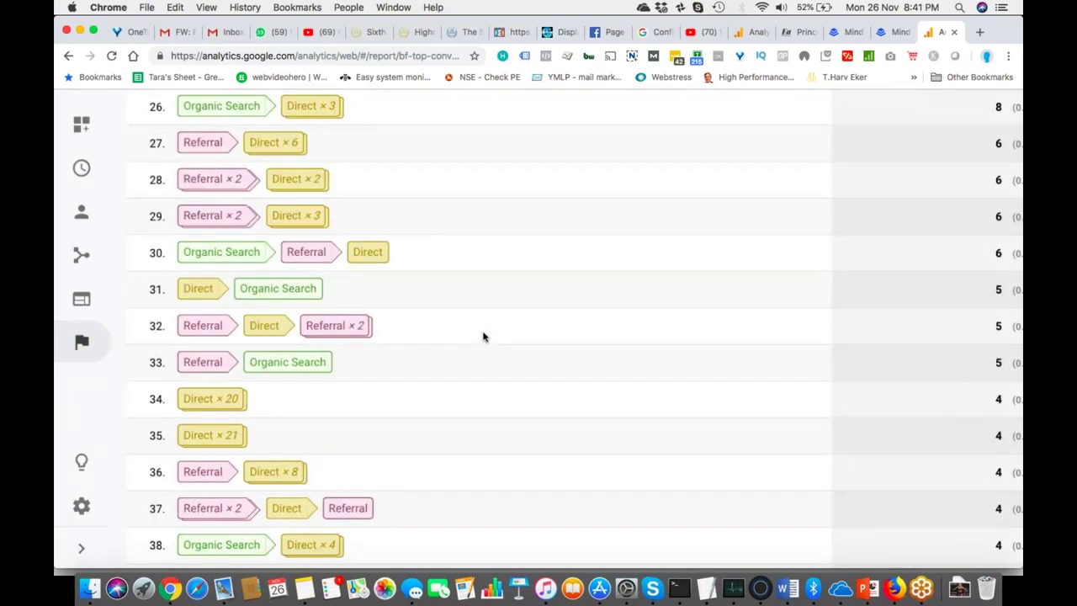
key("super+minus")
scroll(989, 227, "up", 5)
scroll(695, 330, "up", 10)
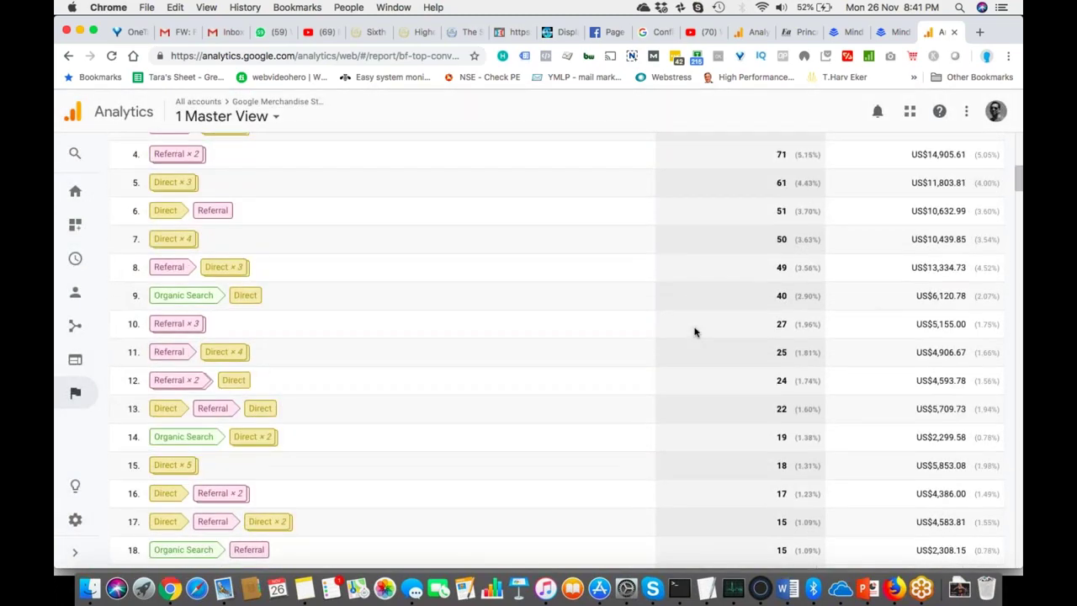
scroll(695, 331, "down", 5)
scroll(695, 331, "left", 5)
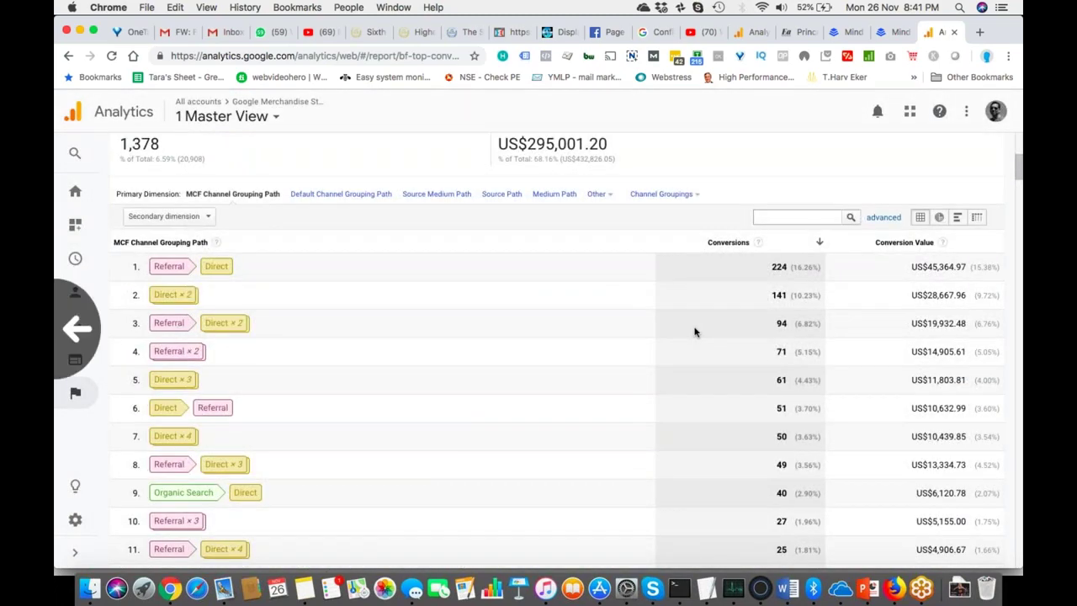
Compare the channel sequences, conversions and conversion values across paths 1 to 29.
scroll(614, 325, "down", 1)
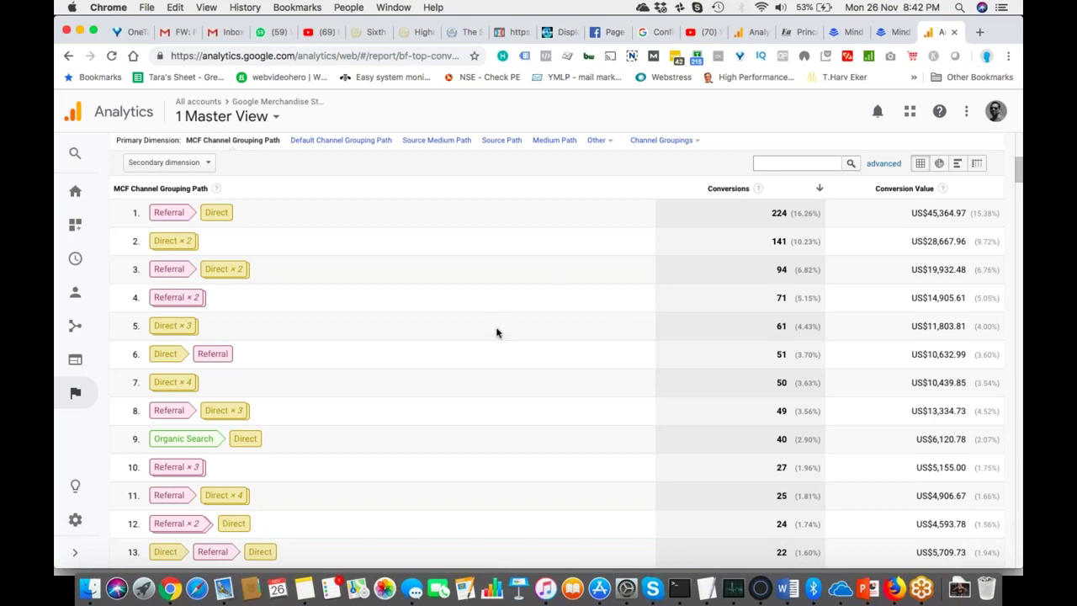
scroll(497, 332, "down", 5)
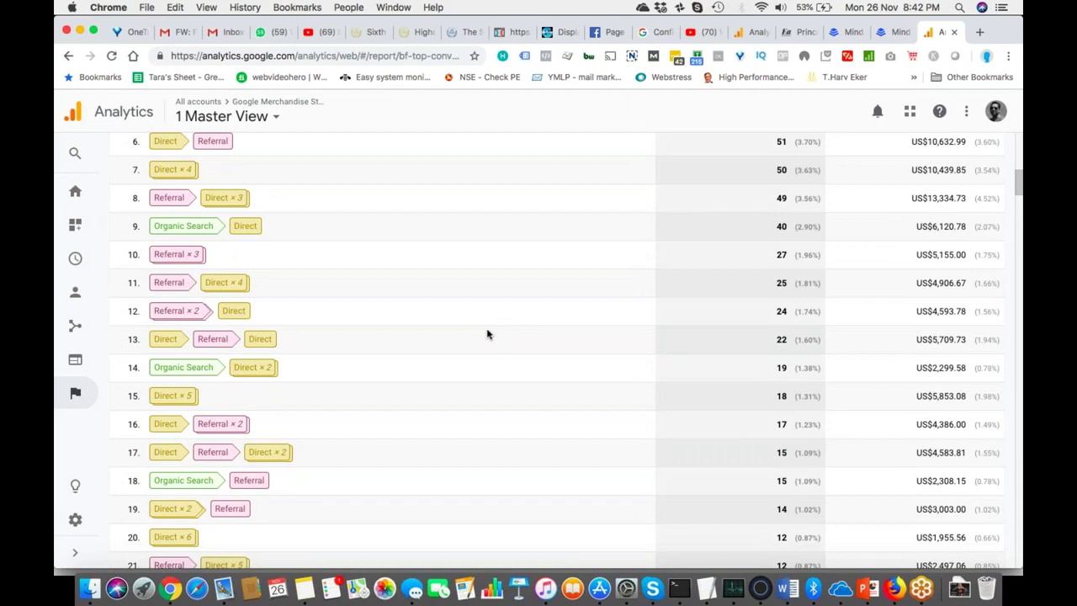
scroll(287, 253, "up", 2)
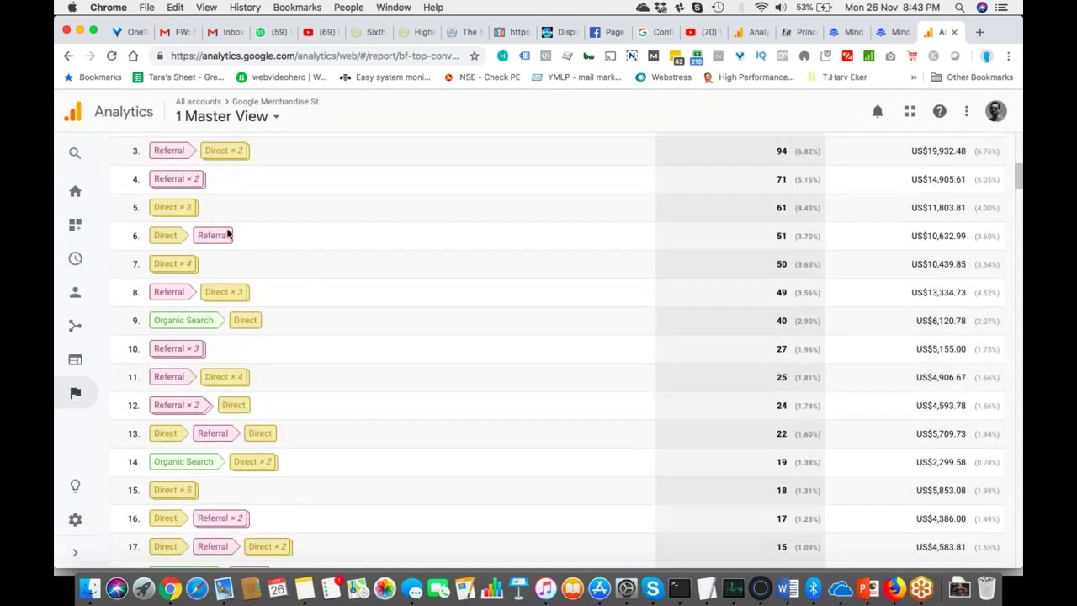
scroll(281, 341, "down", 6)
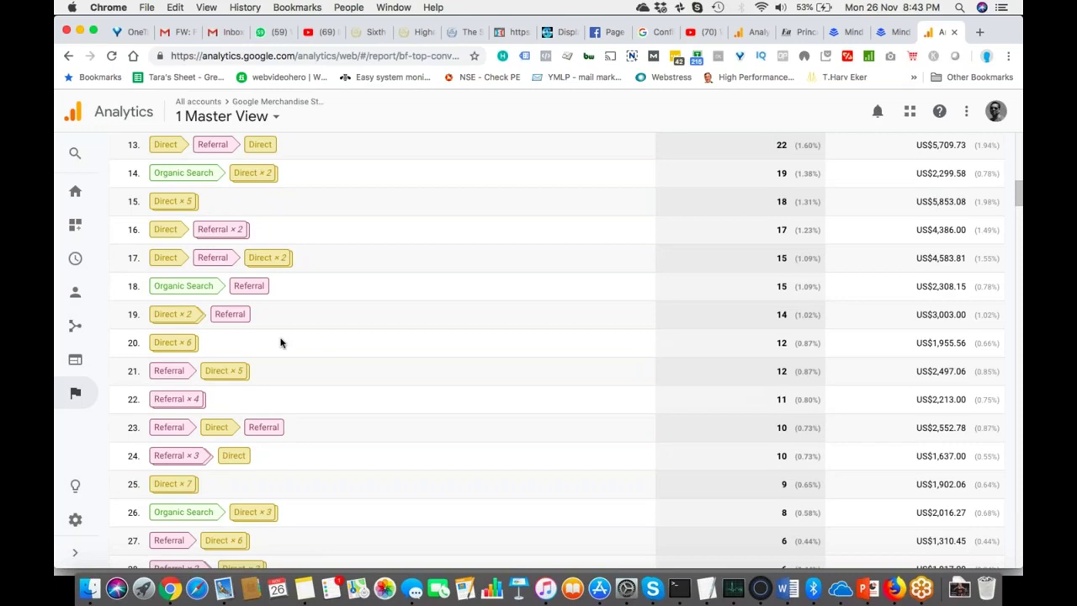
scroll(363, 336, "up", 10)
scroll(363, 336, "down", 3)
scroll(363, 337, "down", 5)
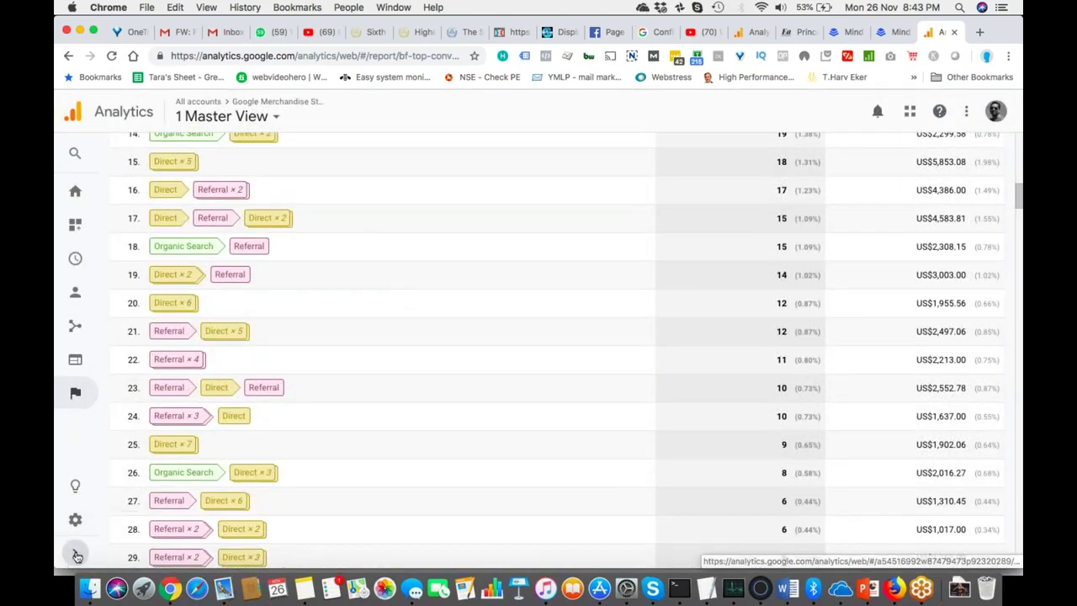
Open the Time Lag report under Multi-Channel Funnels, examine conversions by days and mark the 12-30 day row's conversions with the pen.
left_click(76, 556)
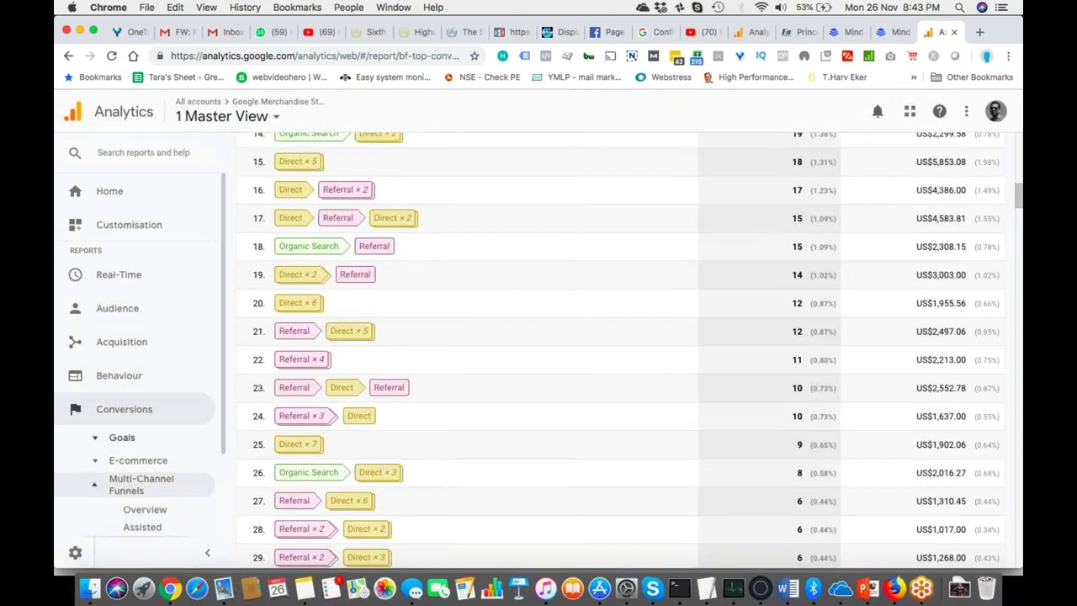
scroll(135, 420, "down", 3)
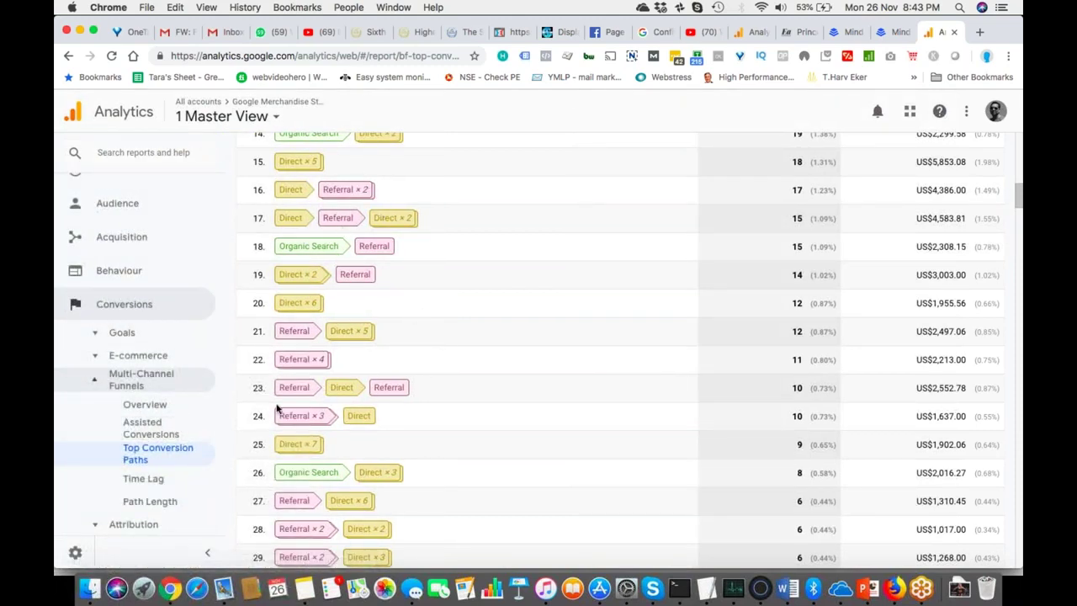
left_click(165, 485)
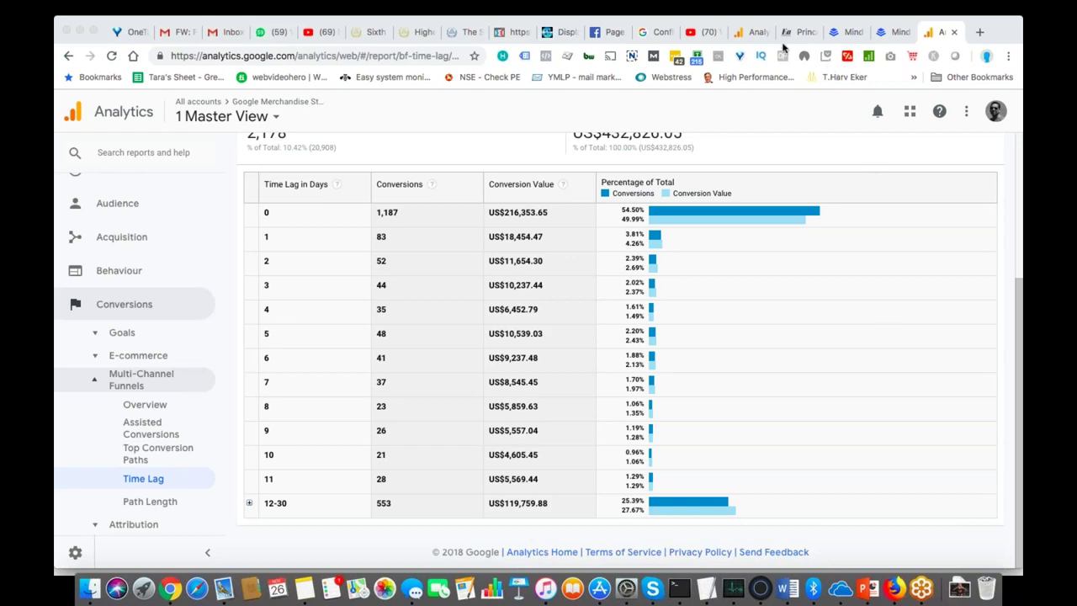
scroll(689, 258, "up", 3)
scroll(689, 258, "down", 3)
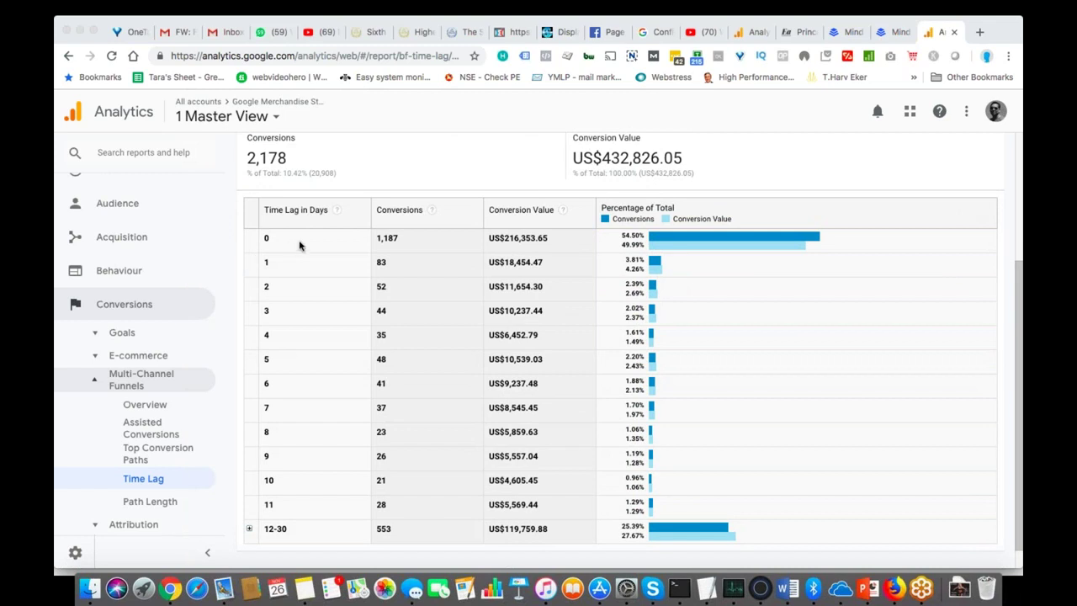
scroll(347, 326, "down", 1)
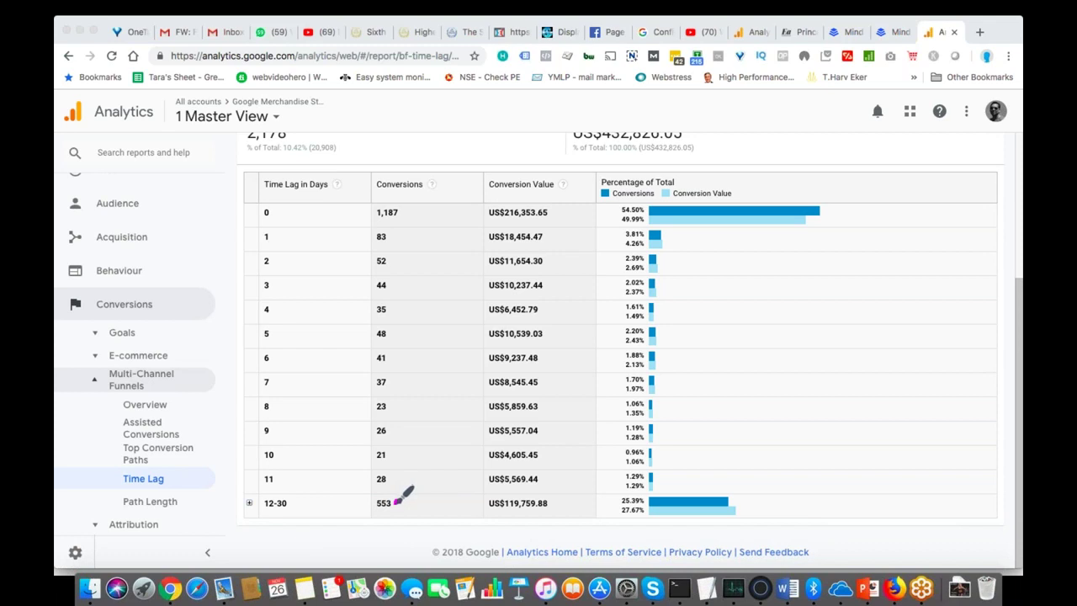
left_click_drag(397, 500, 399, 501)
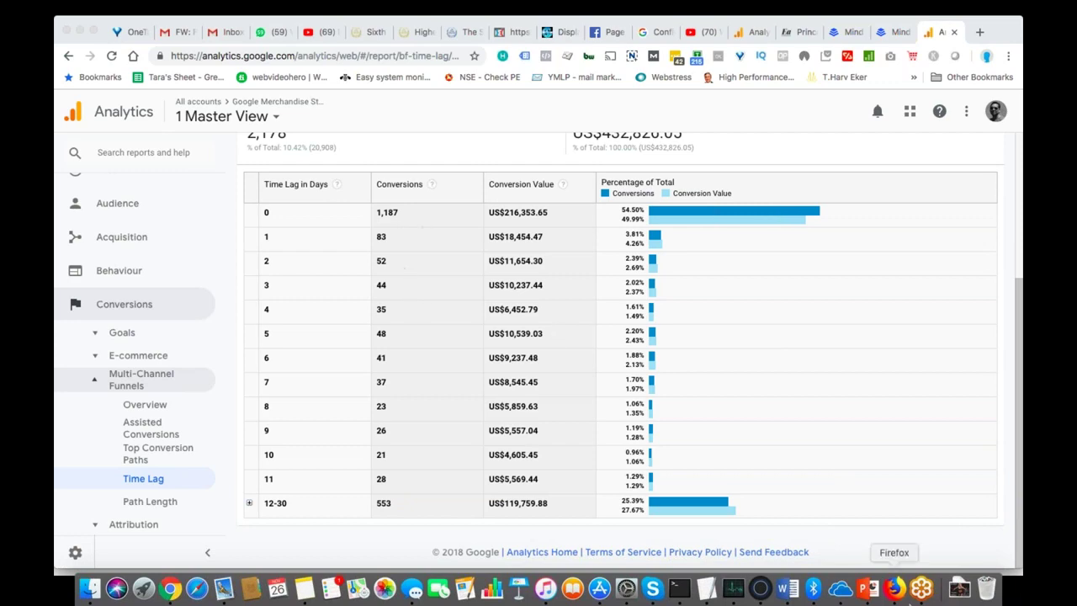
Switch to the PowerPoint slideshow and advance from the Top Conversion Paths slide through Time Lag Report to Conversion Path Length.
left_click(870, 589)
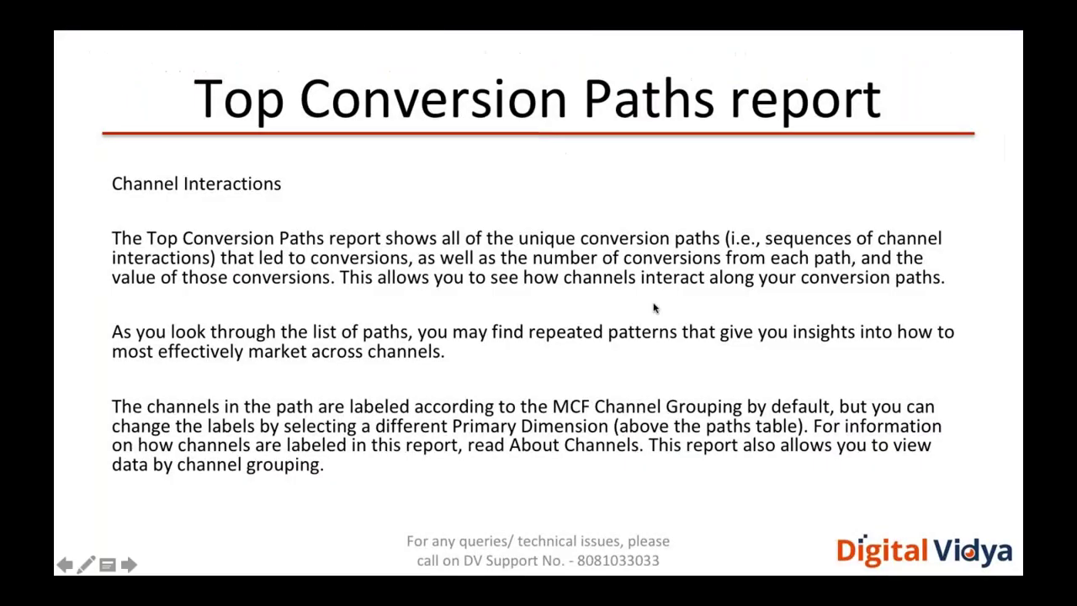
left_click(645, 212)
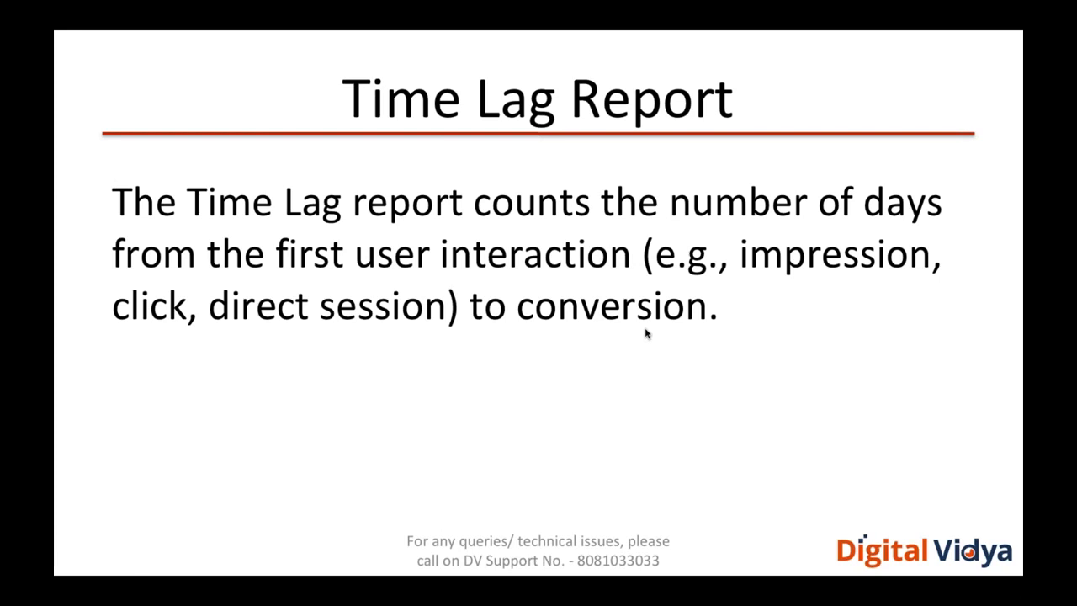
key("Right")
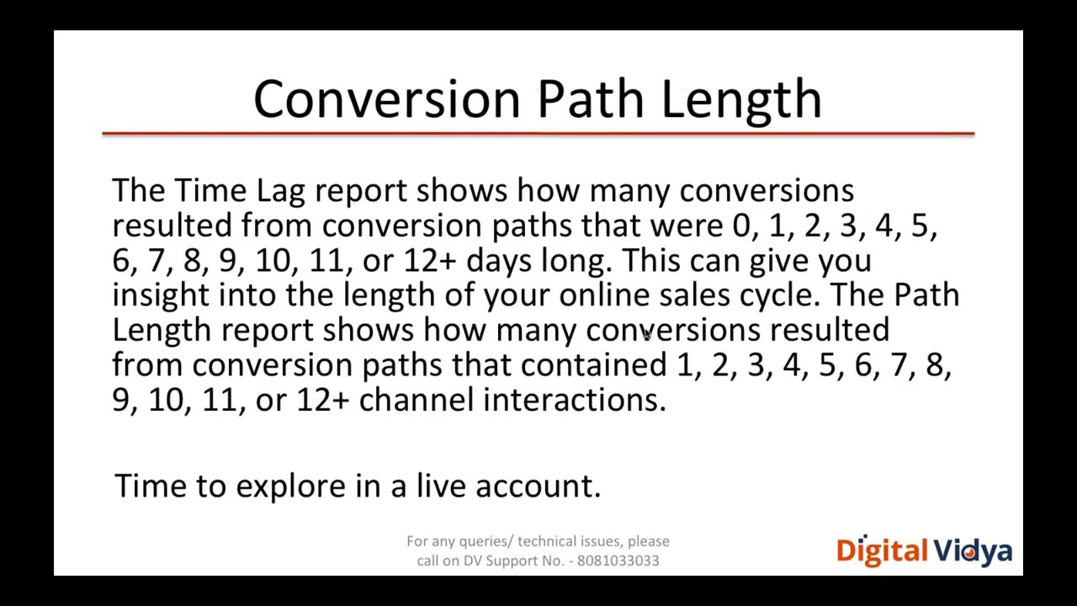
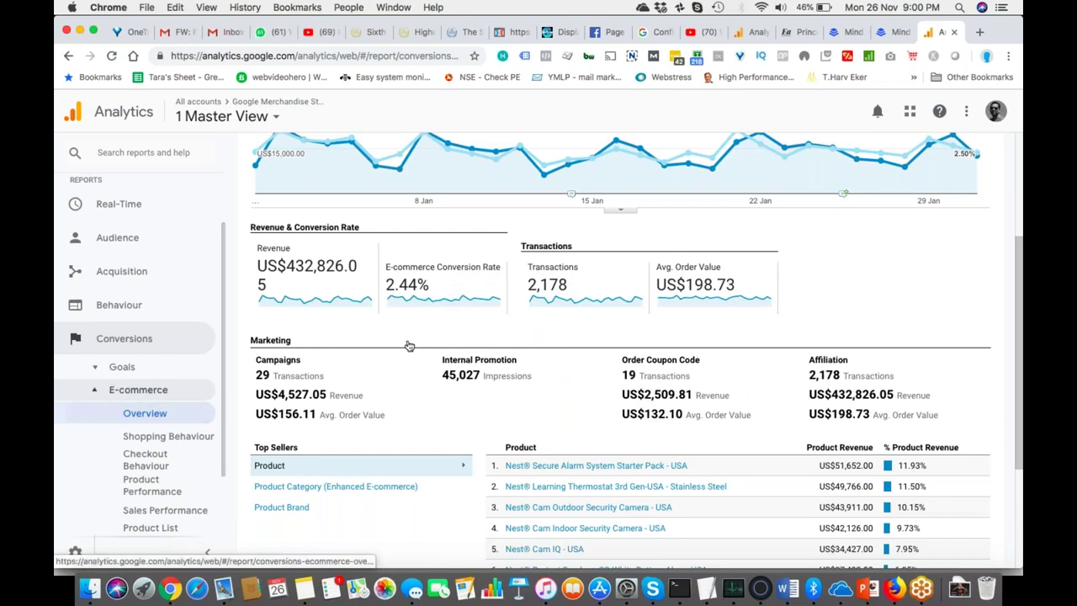
Start sharing the E-commerce Overview report by email and enter the recipient's e-mail address.
scroll(940, 246, "up", 4)
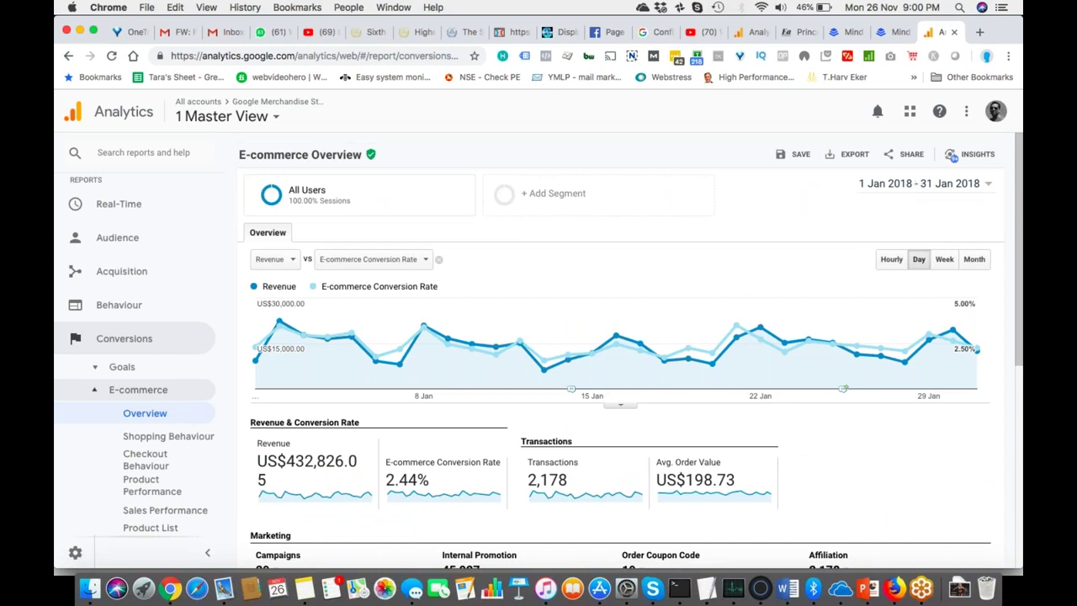
left_click(910, 161)
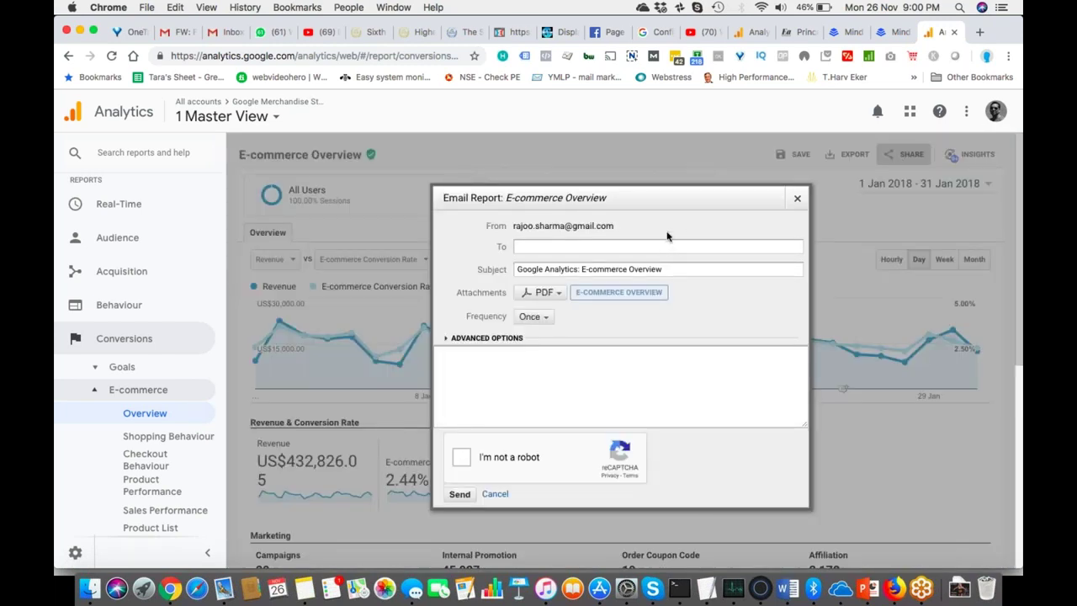
left_click(637, 247)
scroll(638, 248, "up", 3)
scroll(637, 249, "up", 2)
key("super+v")
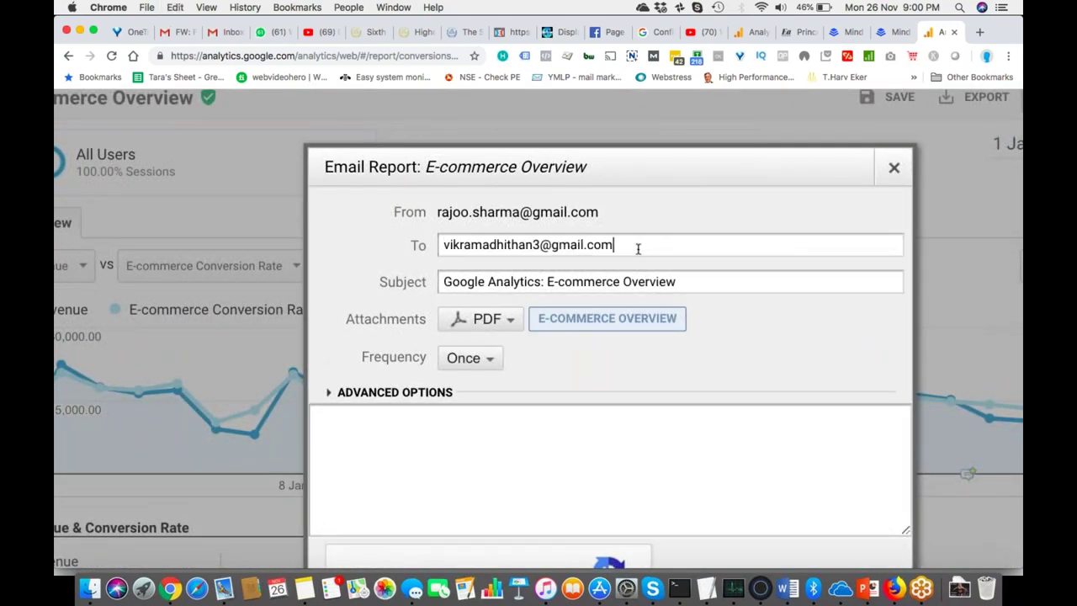
Review the attachment format choices for the emailed report without changing the PDF format.
scroll(555, 319, "down", 2)
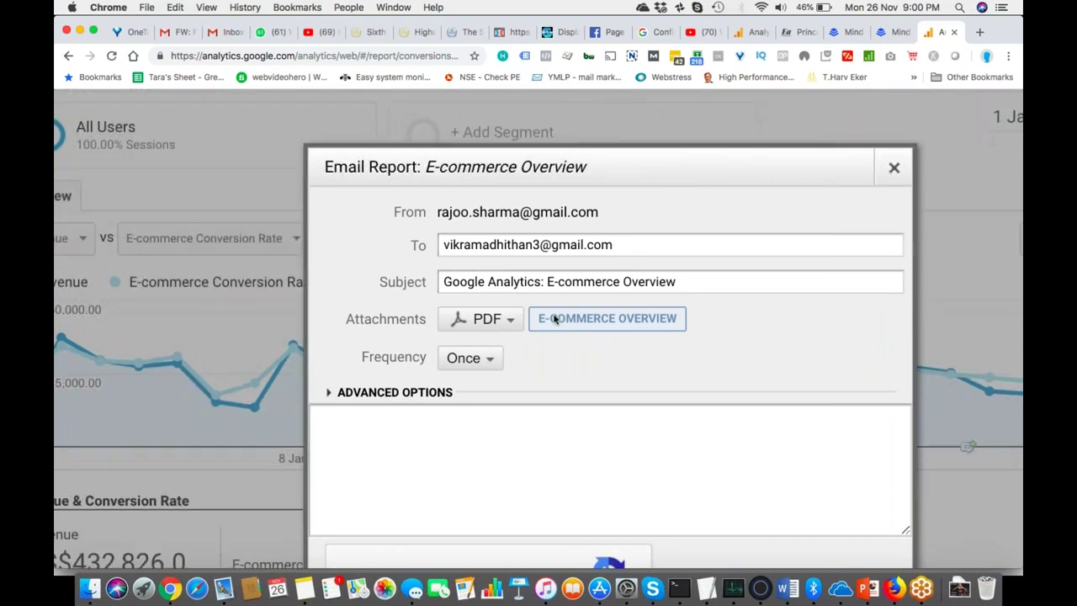
left_click(510, 318)
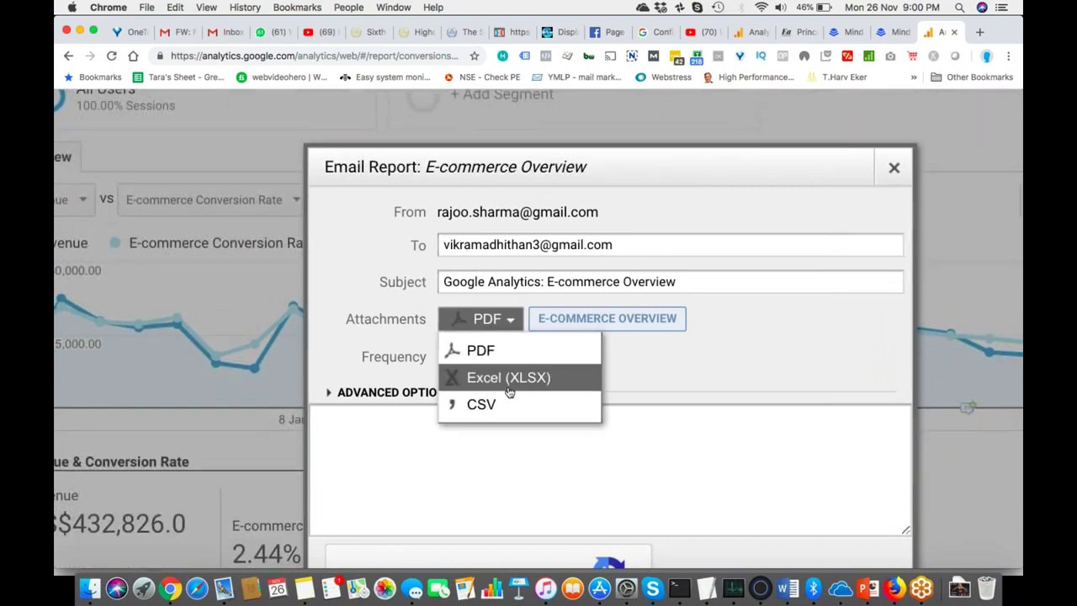
left_click(673, 373)
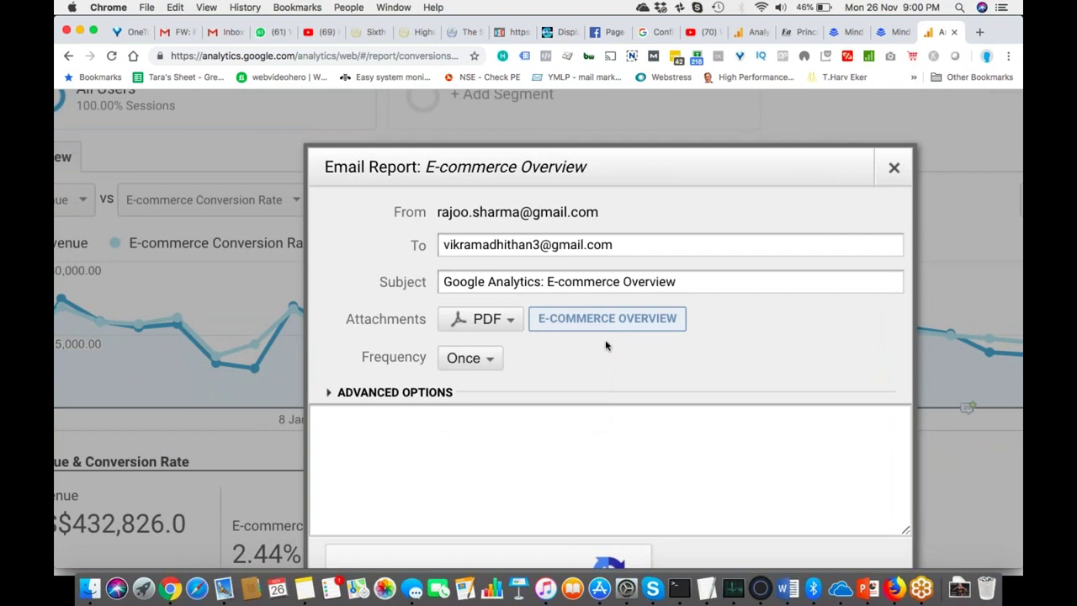
Set the report email's frequency to Daily and its active period to 1 month in the advanced options.
left_click(489, 367)
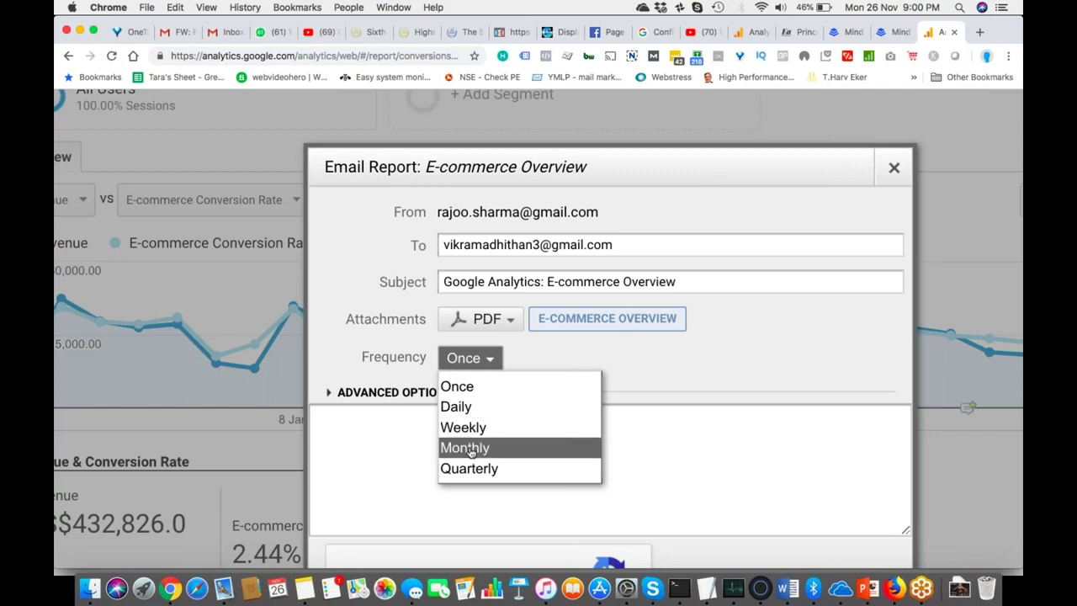
left_click(487, 409)
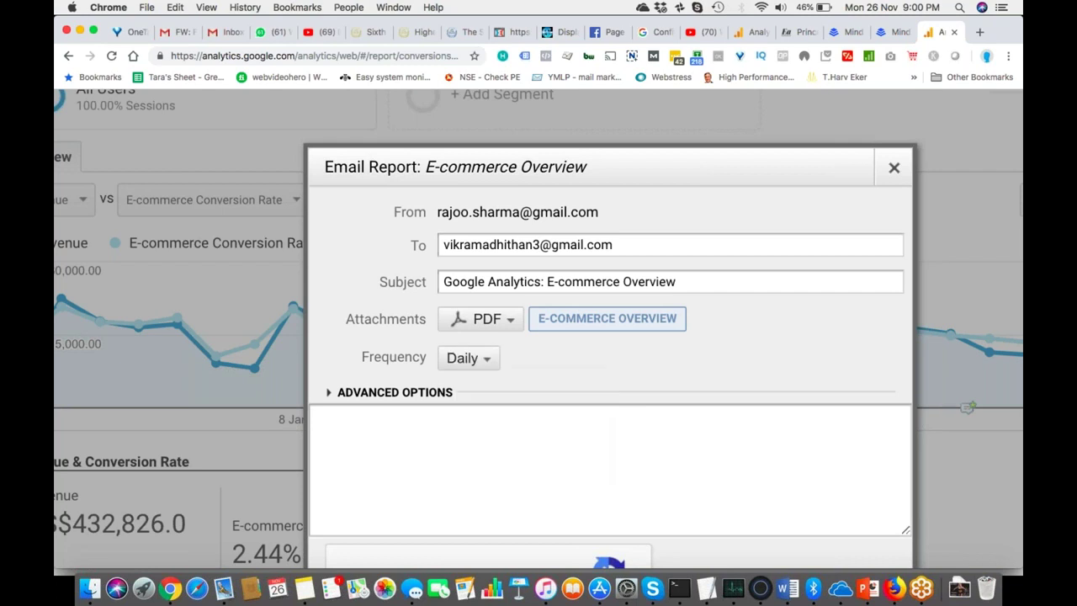
left_click(329, 392)
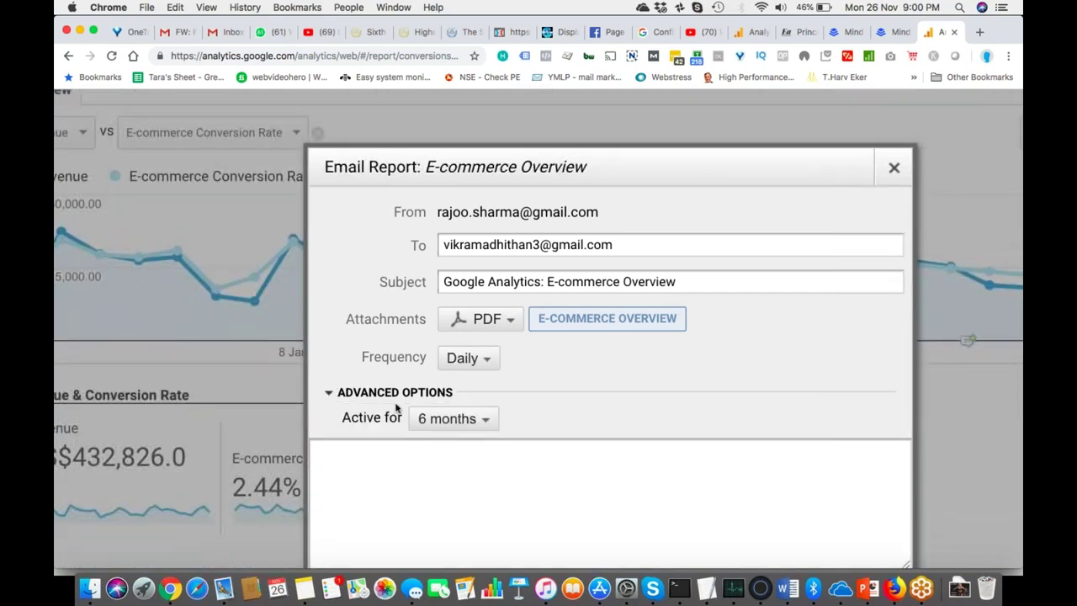
left_click(488, 421)
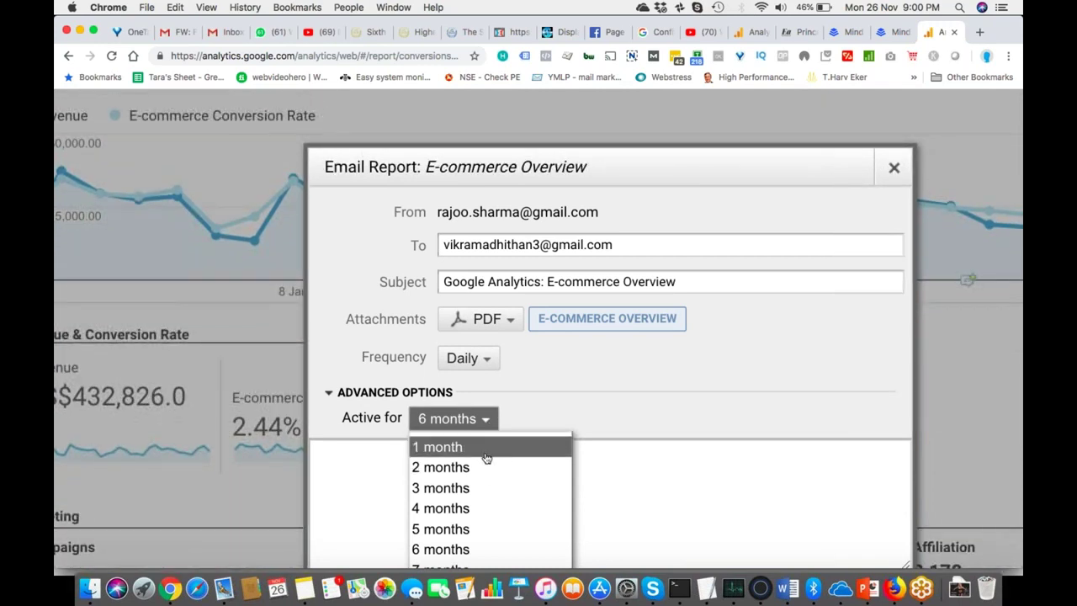
left_click(488, 448)
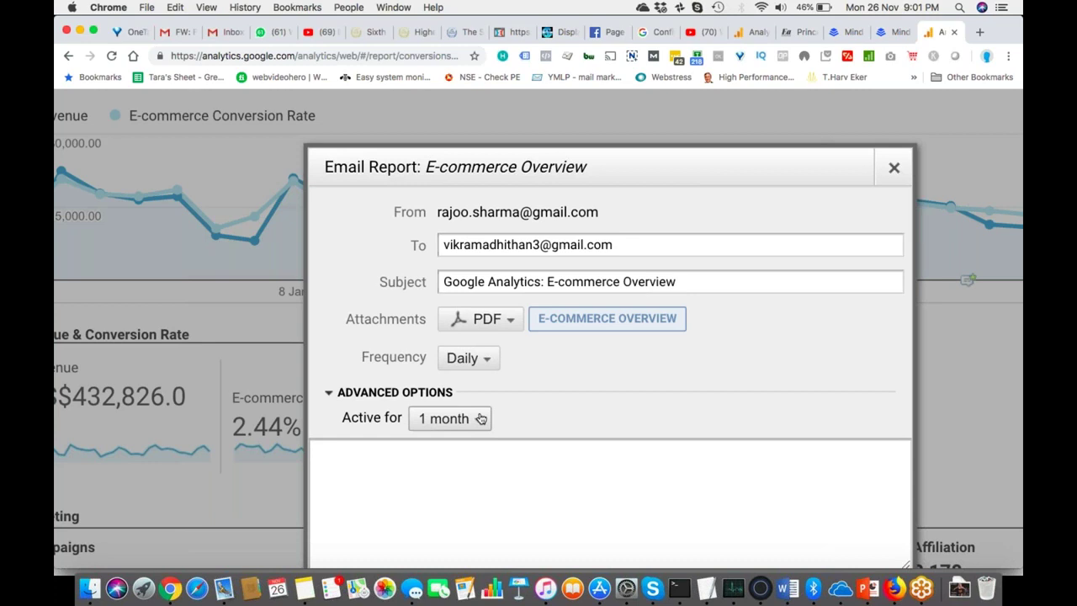
Set the email frequency to Once and write the message "Hey! check this.".
left_click(491, 366)
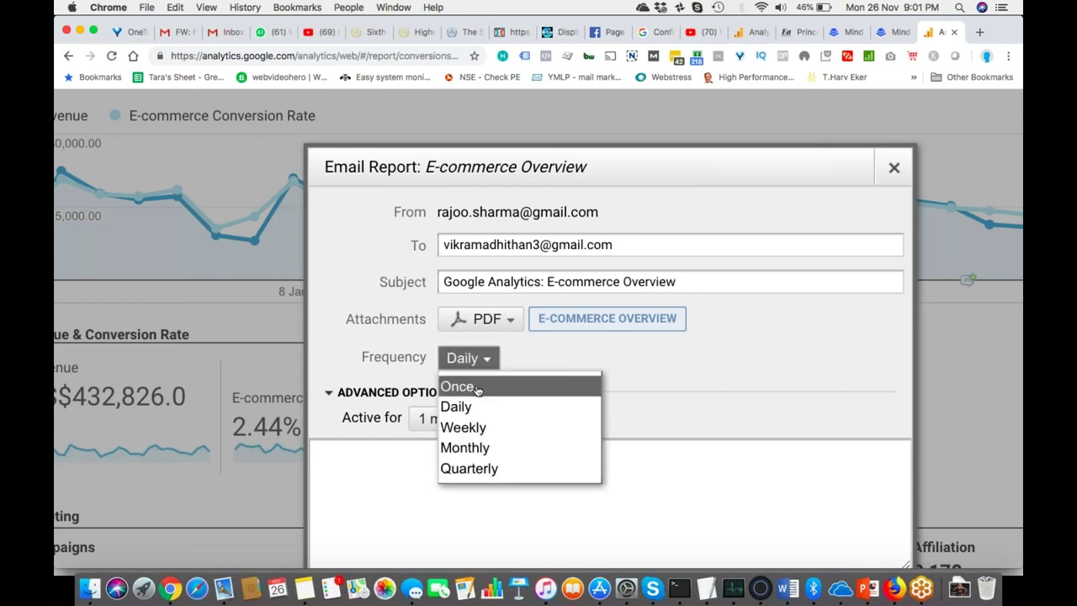
left_click(475, 385)
left_click(481, 400)
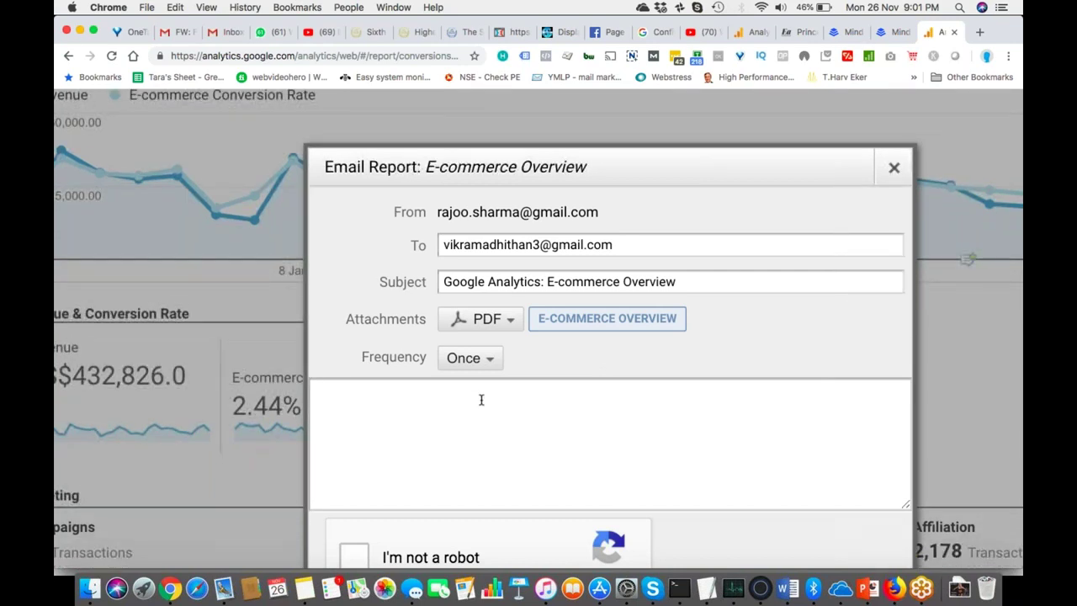
type("Hey! check this.")
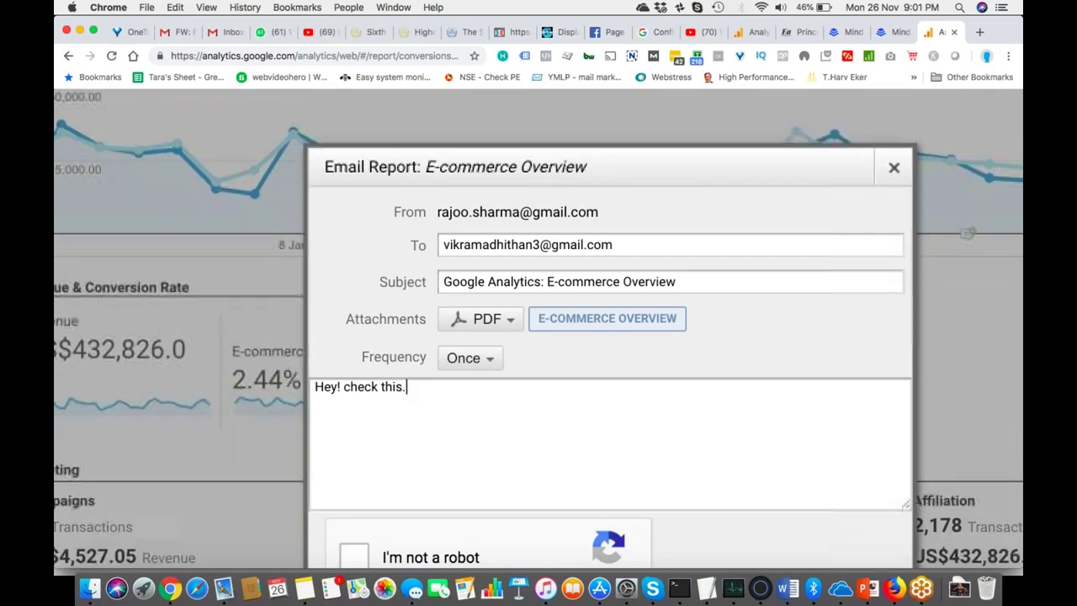
Complete the "I'm not a robot" check and send the E-commerce Overview report email.
scroll(541, 385, "down", 2)
key("super+0")
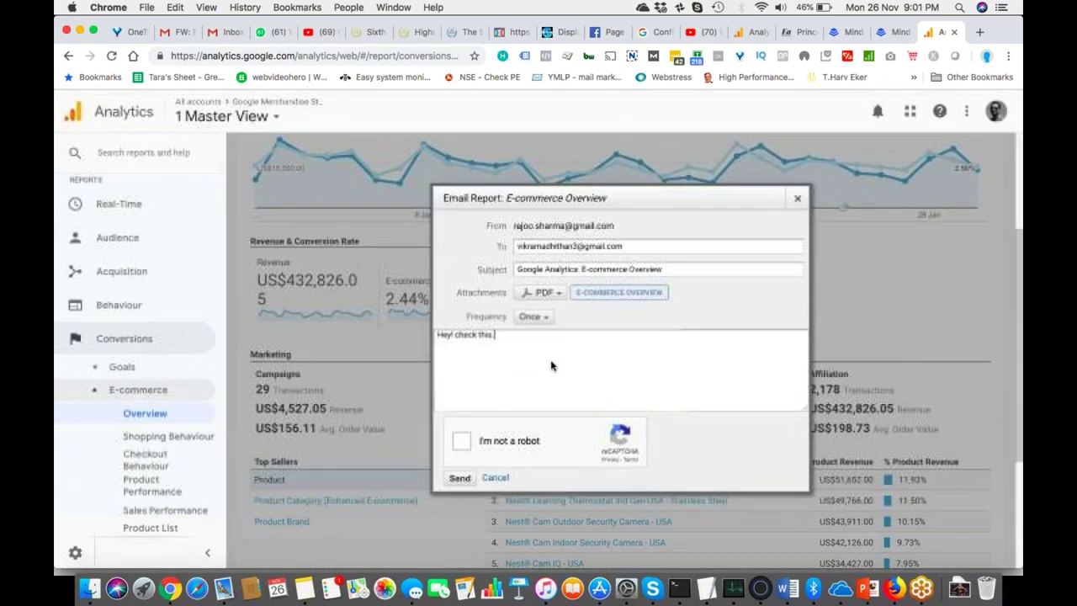
left_click(464, 446)
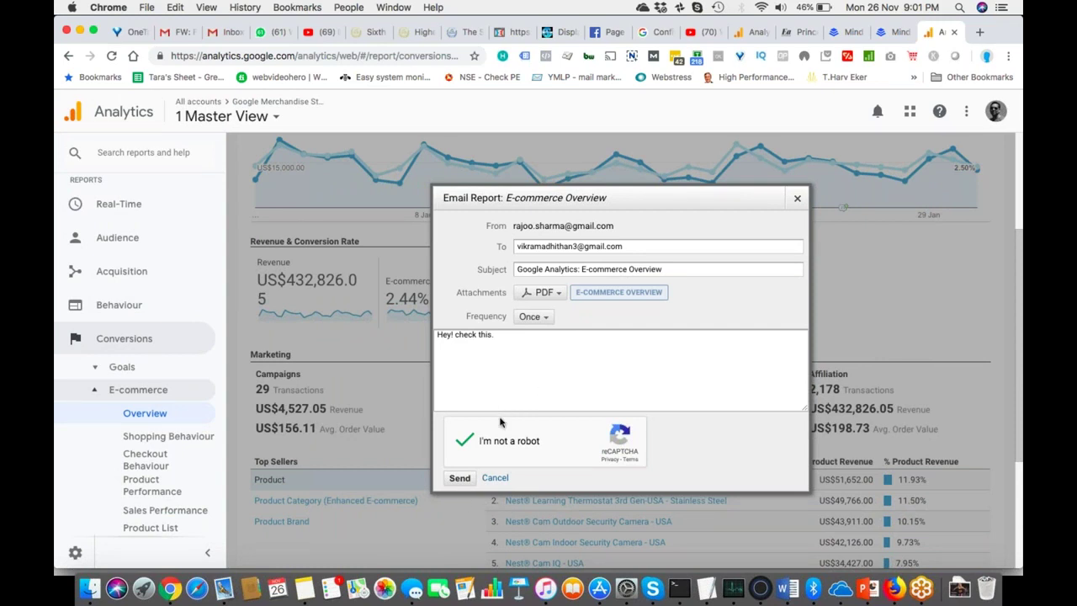
left_click(460, 477)
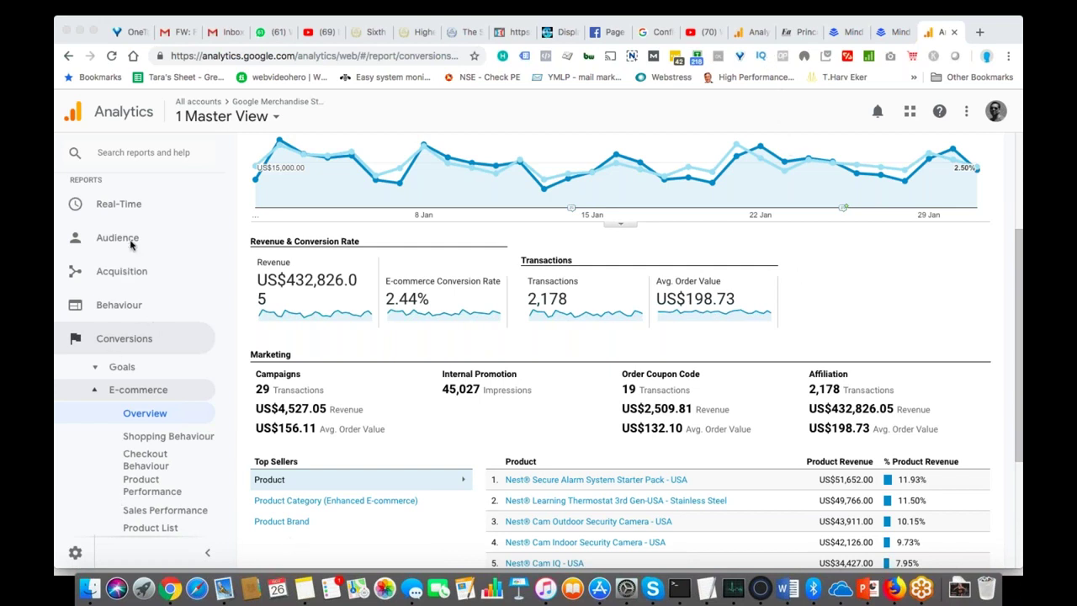
Open the Location report under Audience's Geo section and change its primary dimension to City.
left_click(120, 239)
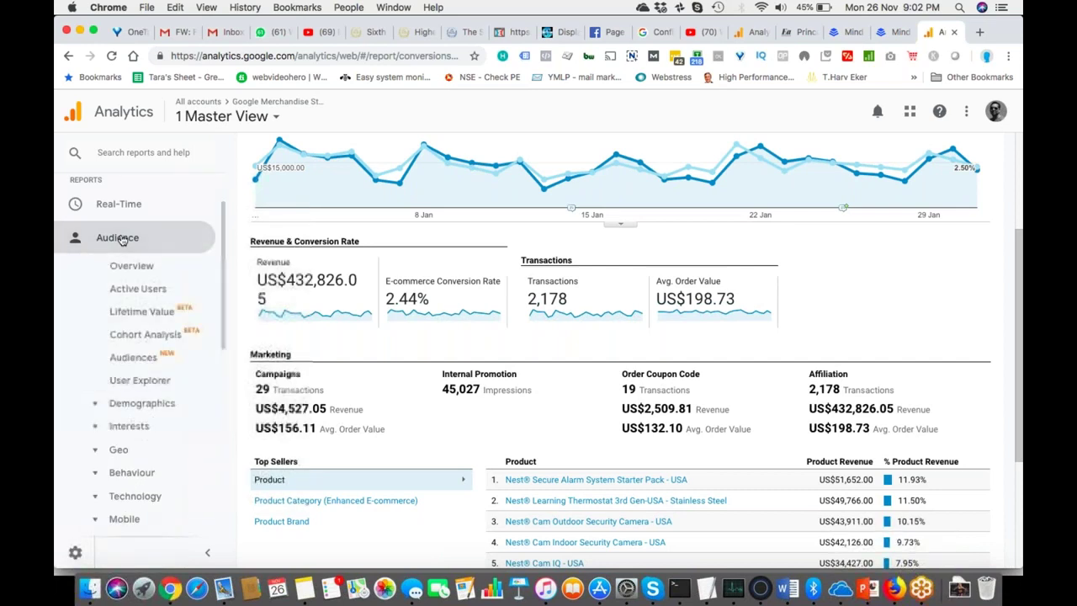
left_click(143, 451)
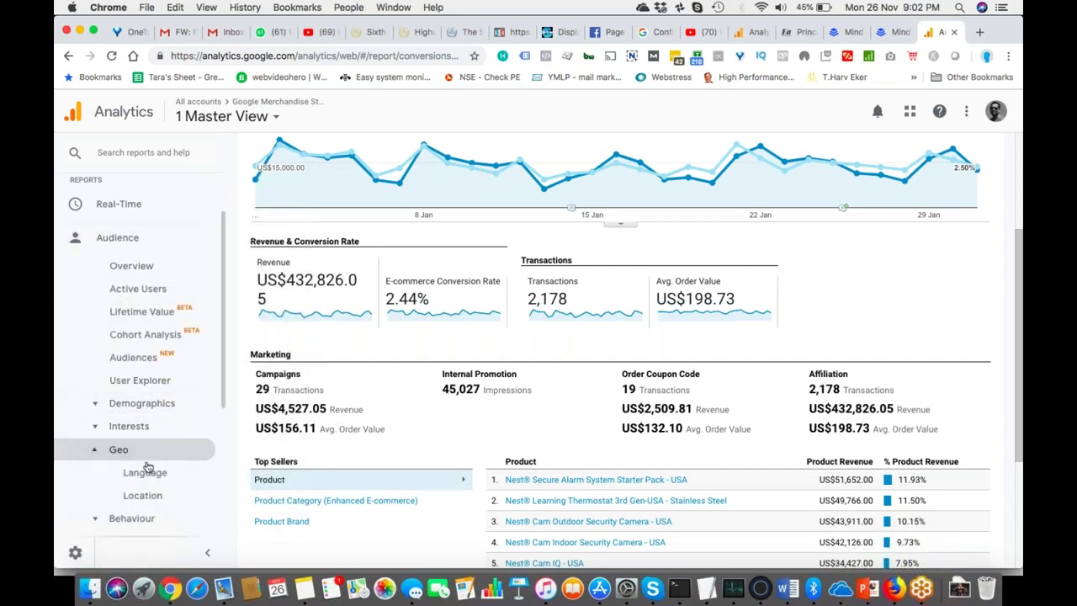
left_click(143, 495)
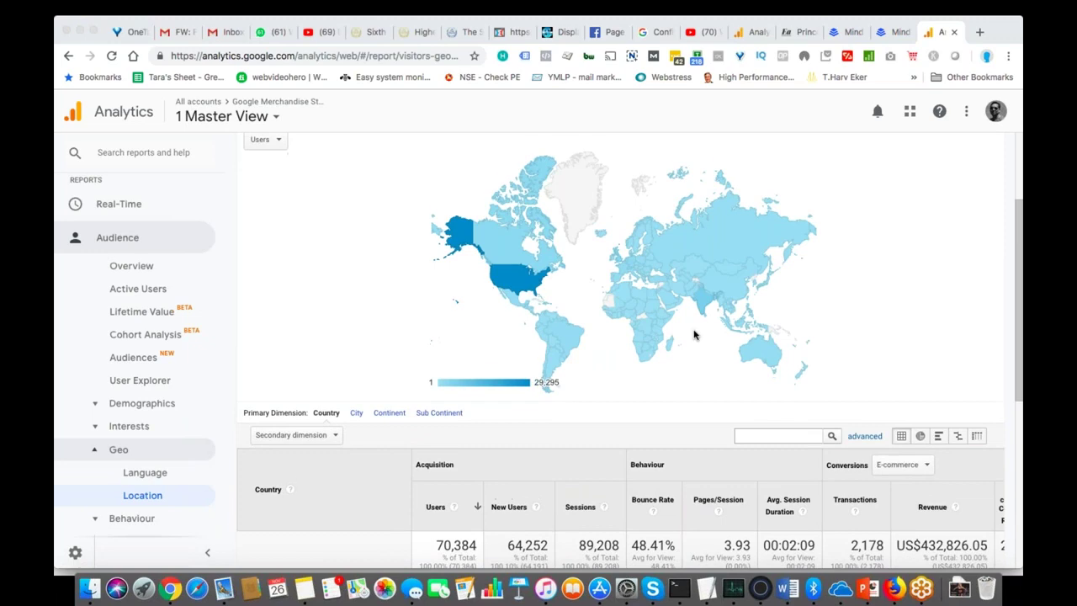
scroll(695, 333, "down", 5)
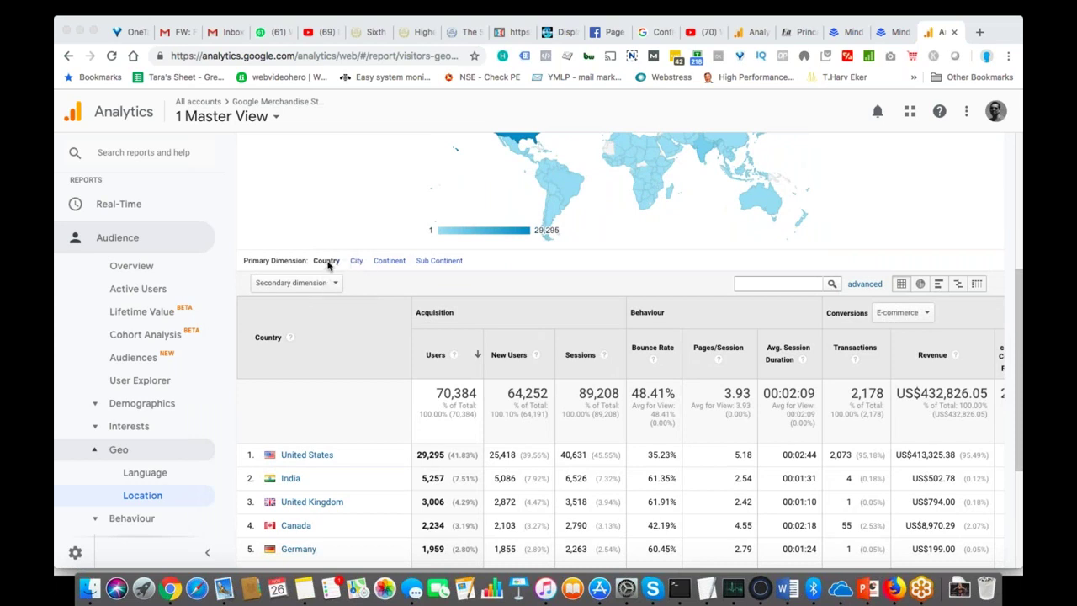
left_click(356, 260)
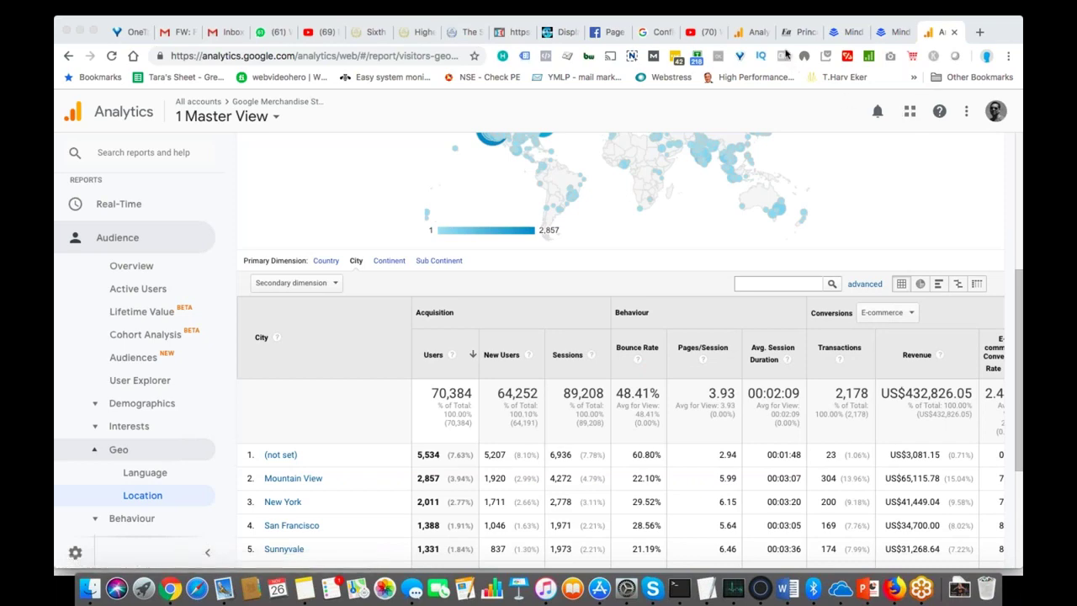
Apply an advanced filter including City matching RegExp "Mountain View|New York|Sunnyvale|San Francisco".
scroll(770, 317, "down", 3)
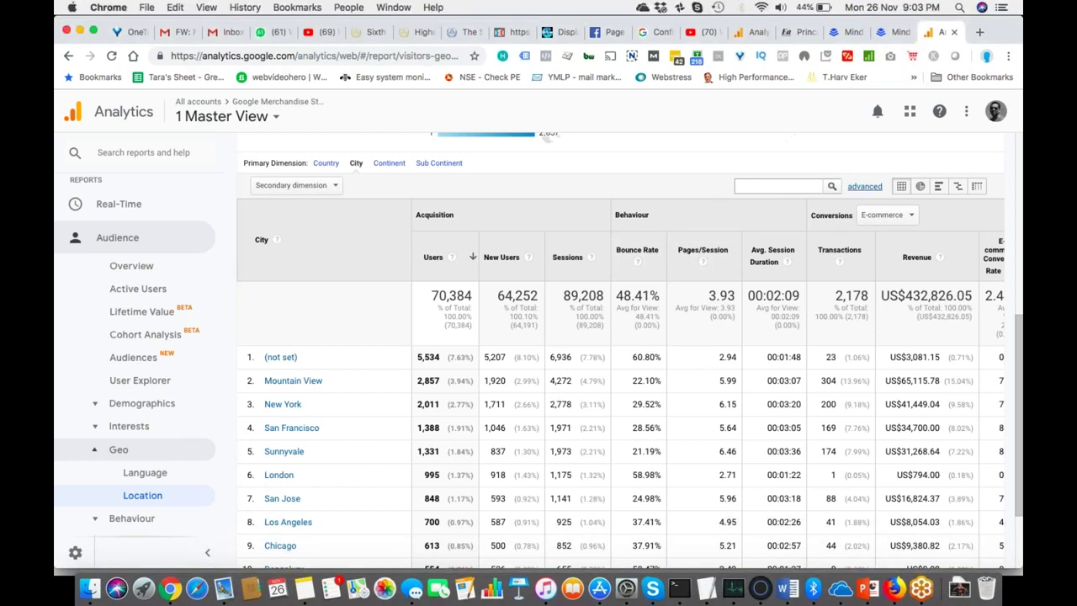
left_click(852, 185)
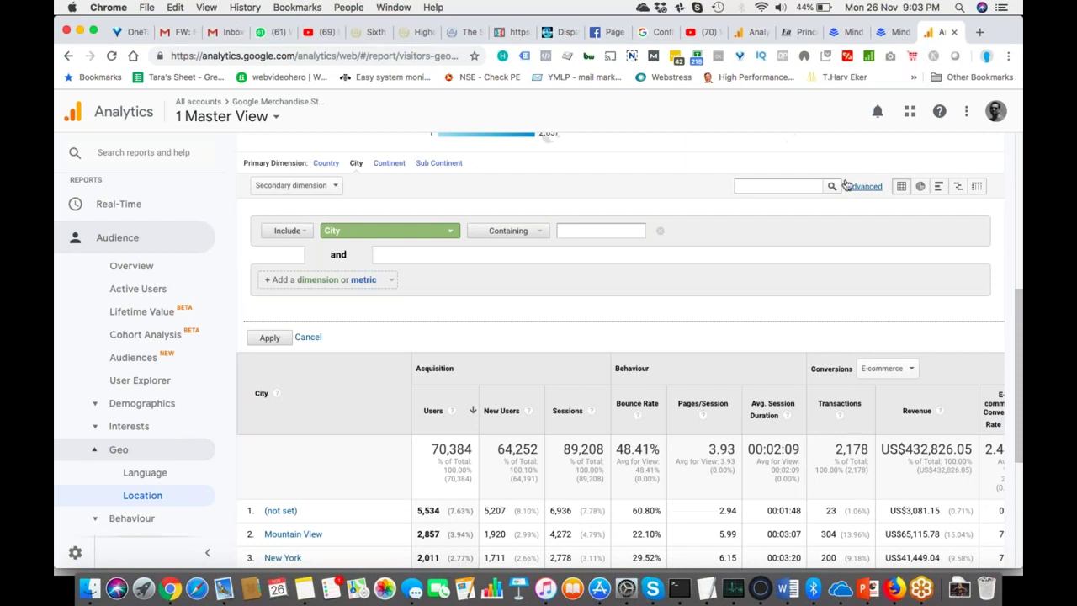
left_click(545, 232)
left_click(527, 264)
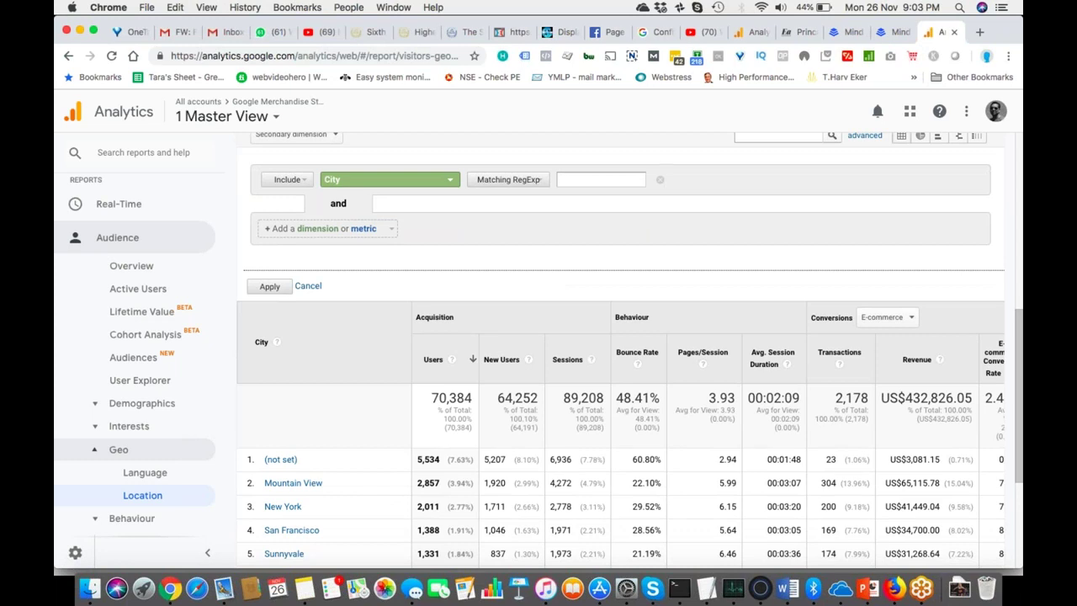
type("Mount")
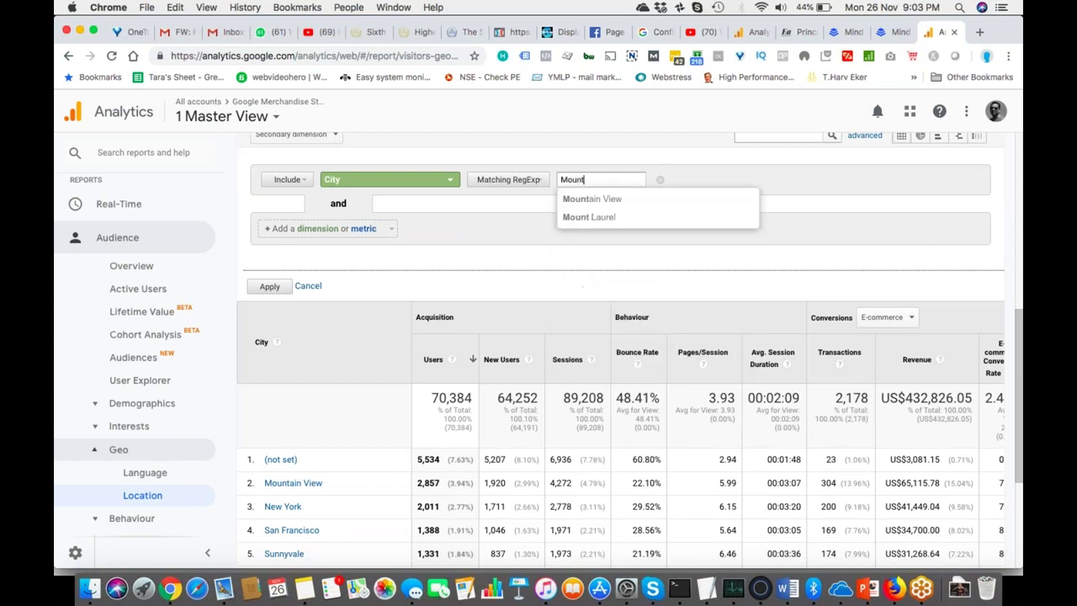
left_click(610, 200)
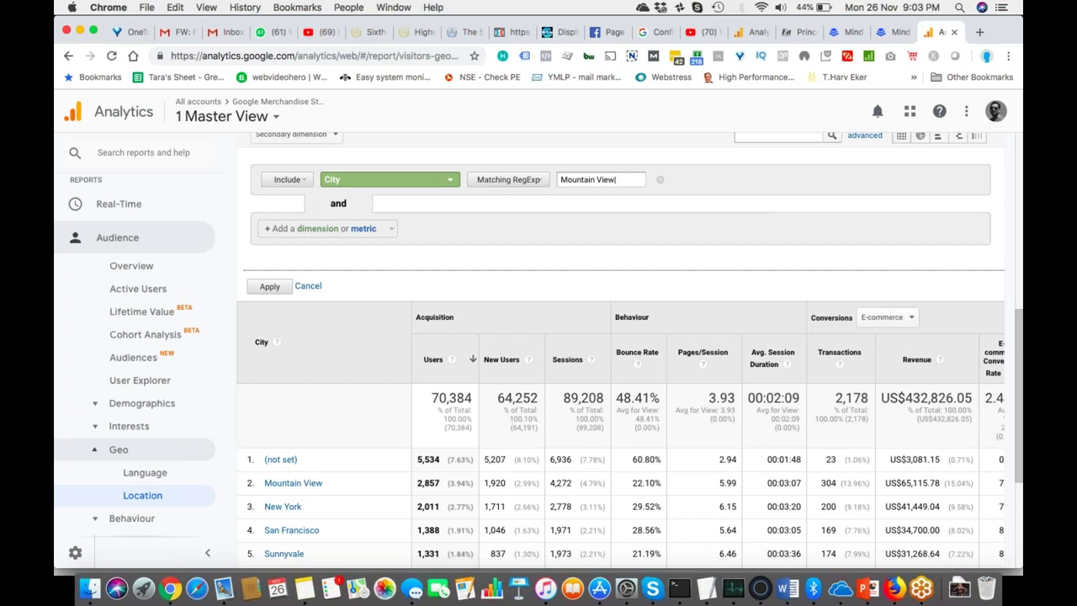
type("|New York|Sunnyvale|San Fa")
key("BackSpace")
type("rancisco")
left_click(267, 286)
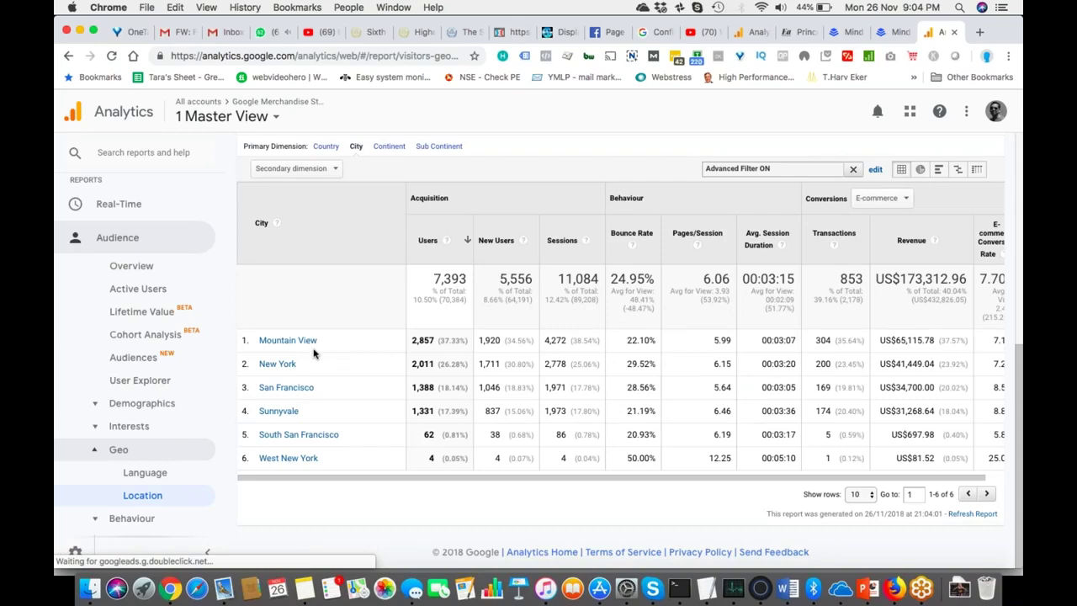
Examine the filtered city rows, comparing the matched city names with their users, sessions and behaviour metrics.
scroll(313, 353, "up", 5)
scroll(313, 354, "down", 3)
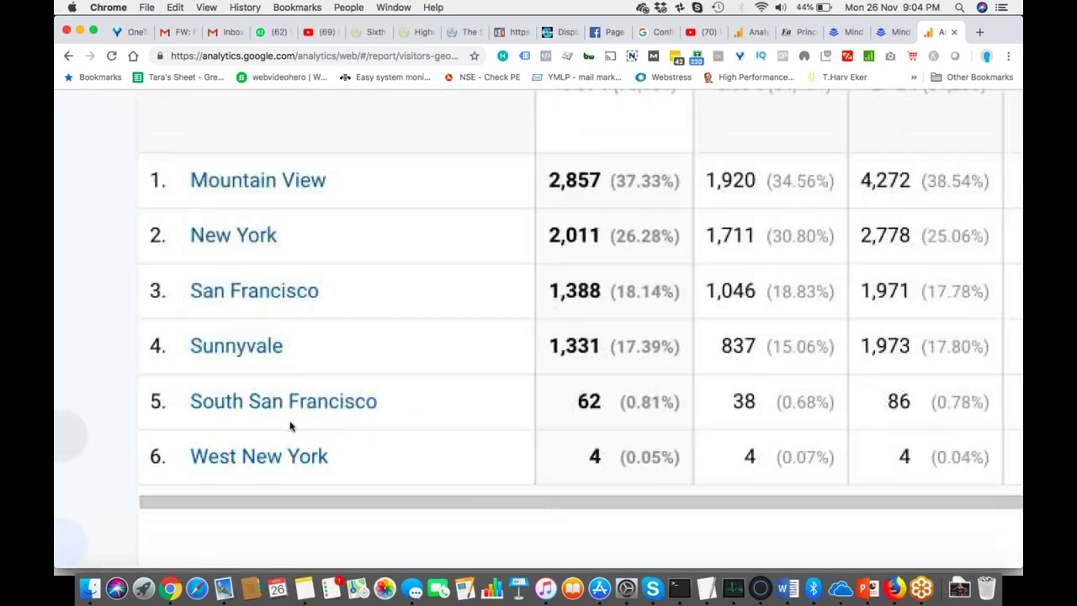
scroll(290, 427, "down", 3)
scroll(290, 427, "down", 3)
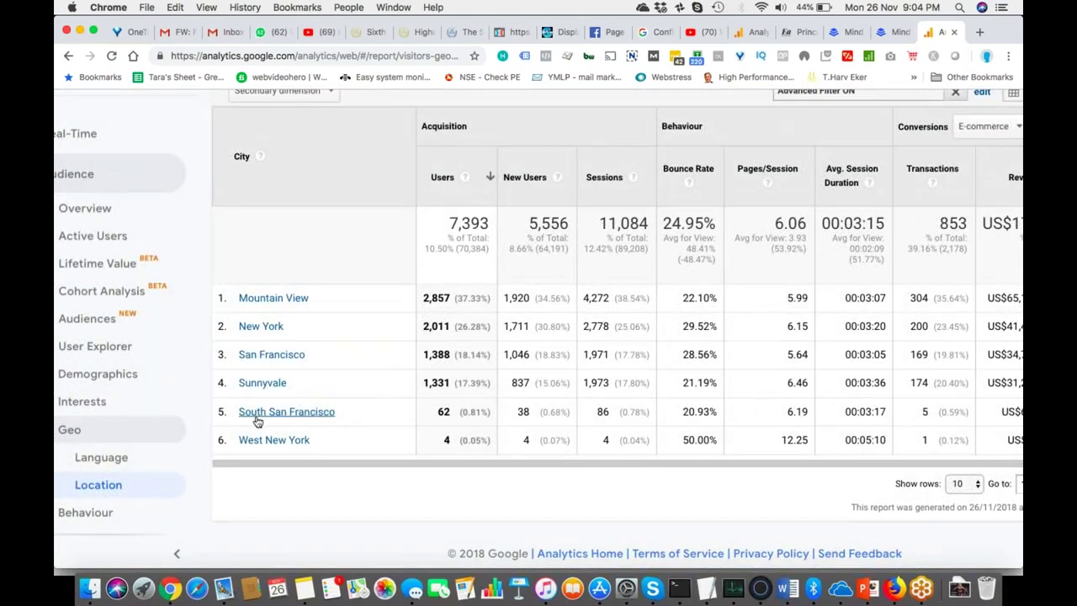
scroll(308, 401, "down", 3)
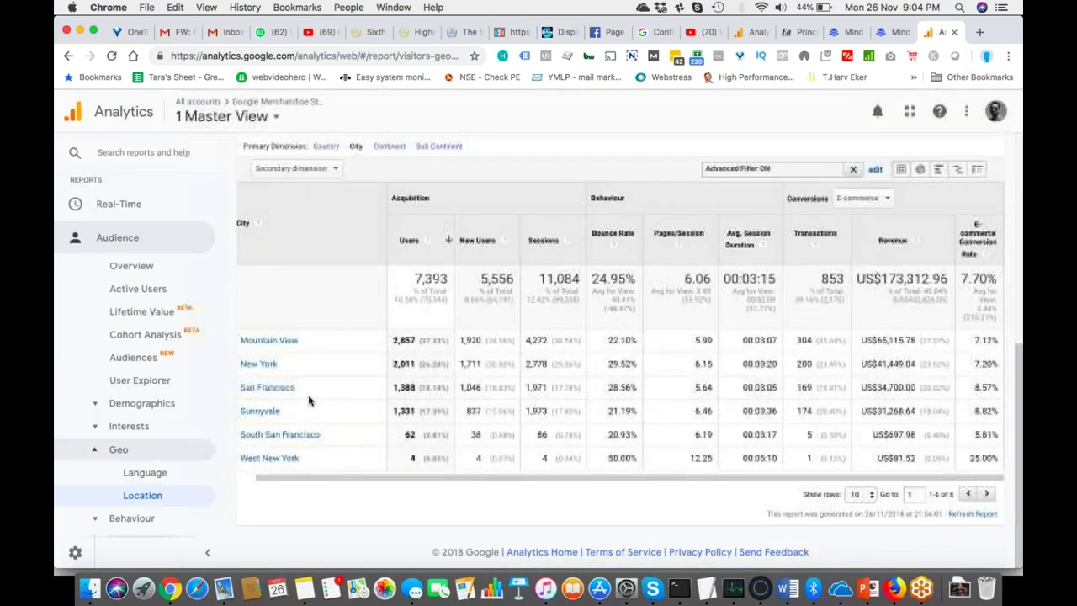
scroll(309, 402, "up", 2)
scroll(309, 401, "up", 4)
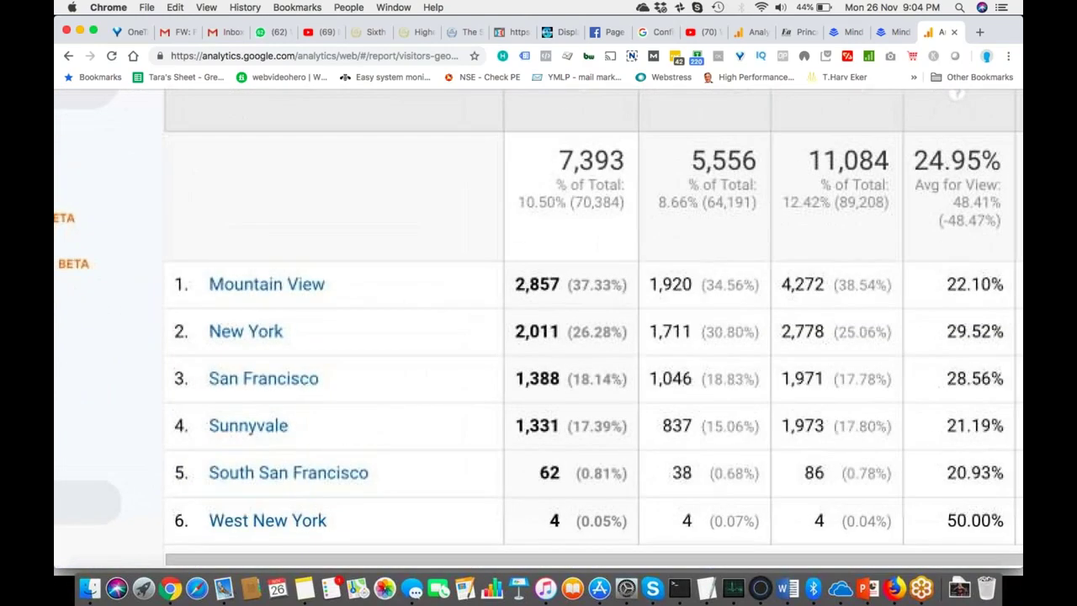
scroll(428, 465, "down", 2)
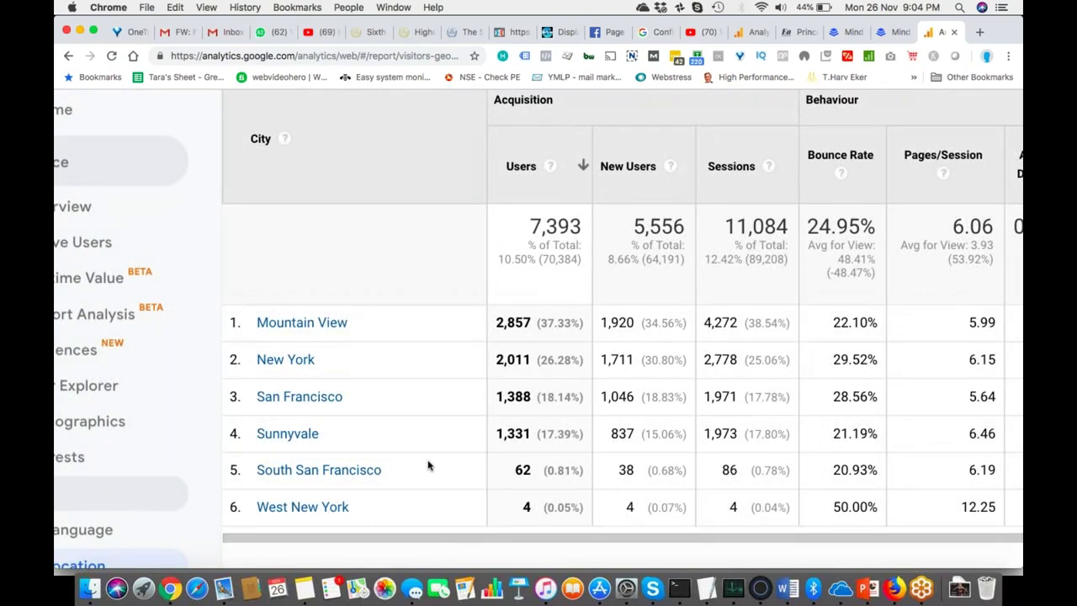
scroll(428, 466, "down", 2)
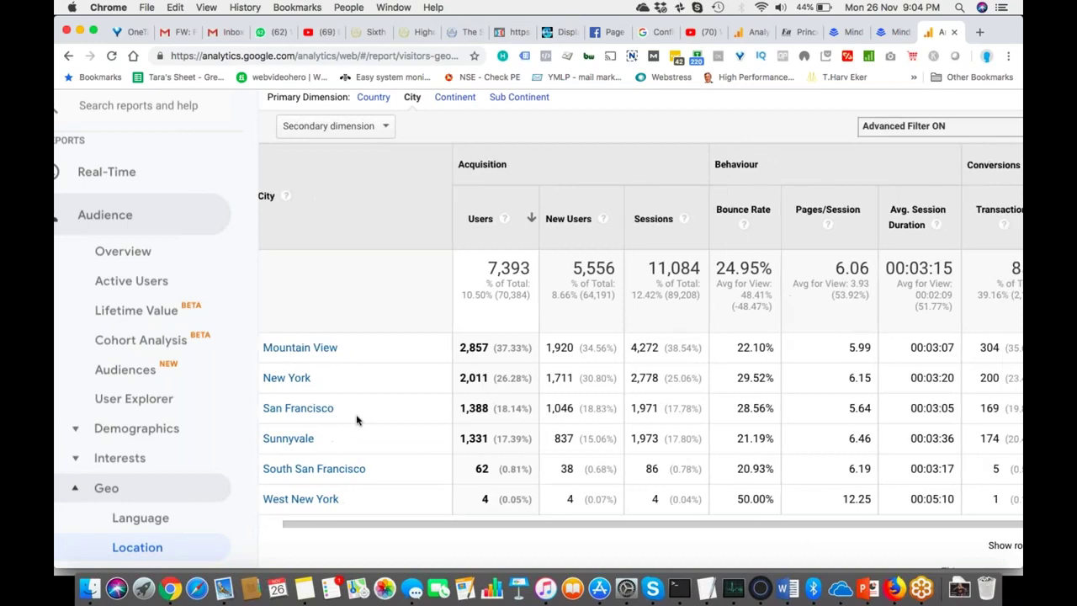
scroll(356, 419, "up", 1)
scroll(356, 419, "up", 3)
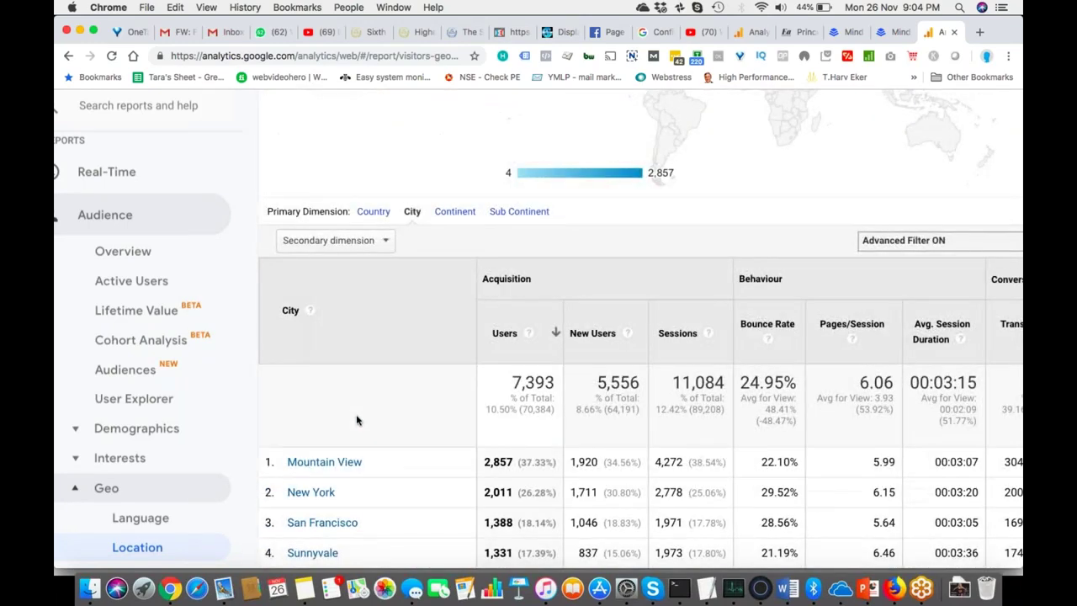
scroll(356, 419, "down", 2)
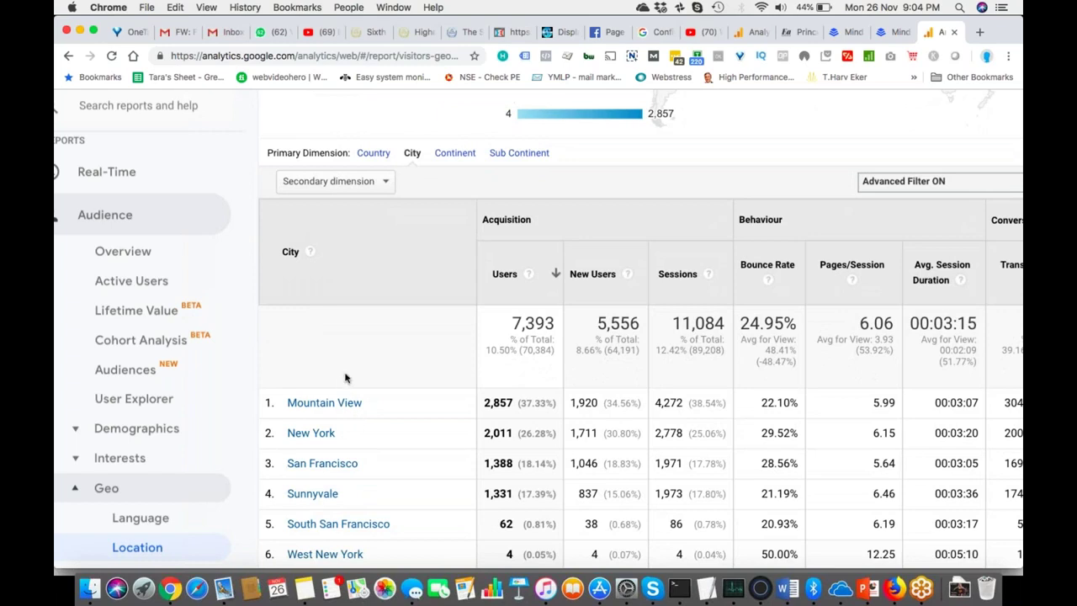
Add Gender as the secondary dimension of the filtered city table.
left_click(386, 181)
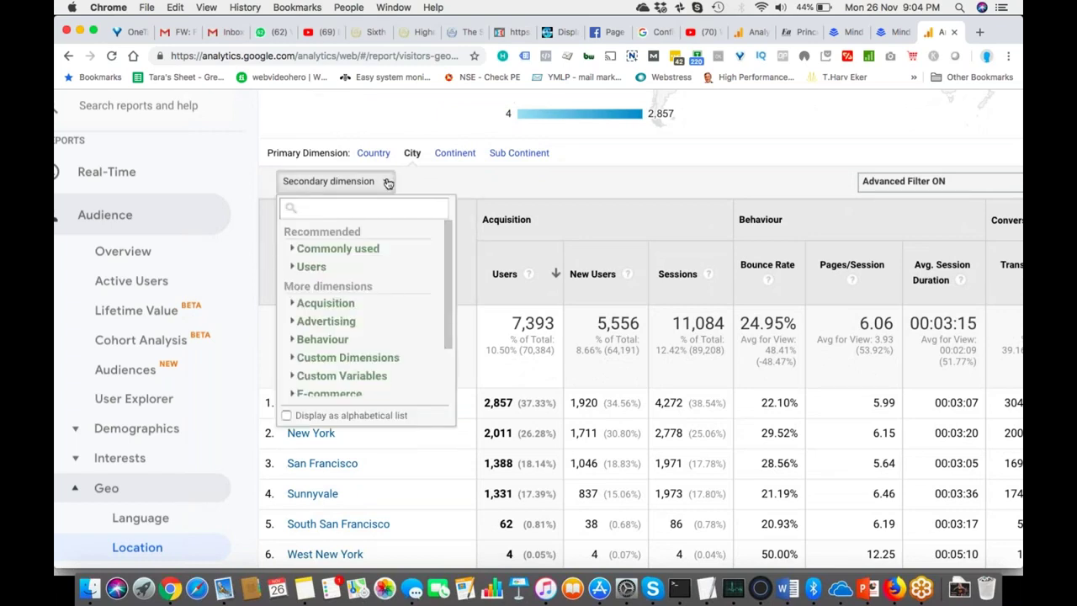
type("gender")
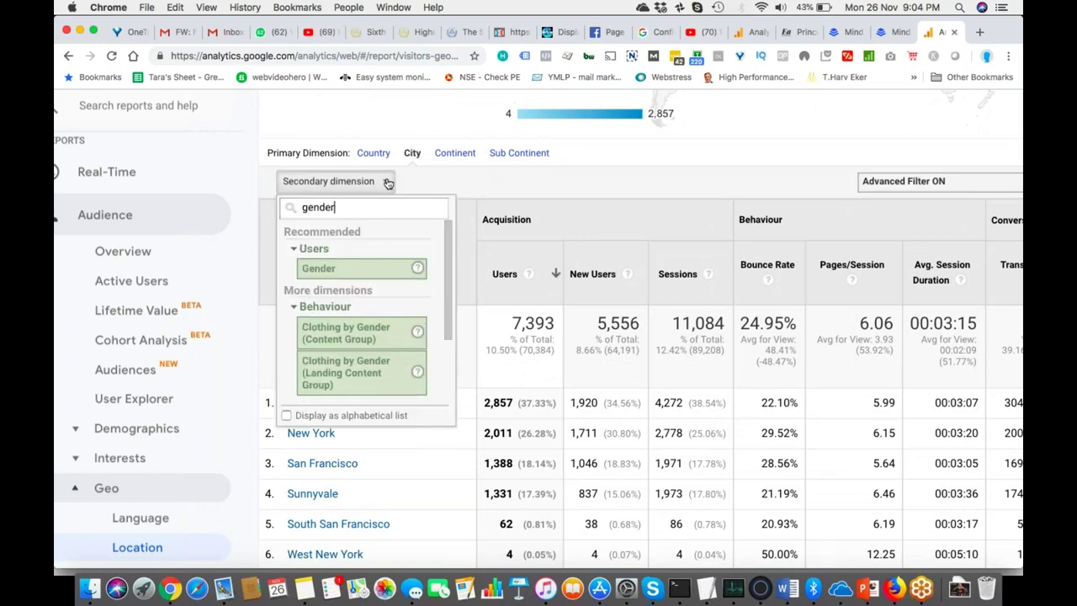
left_click(353, 278)
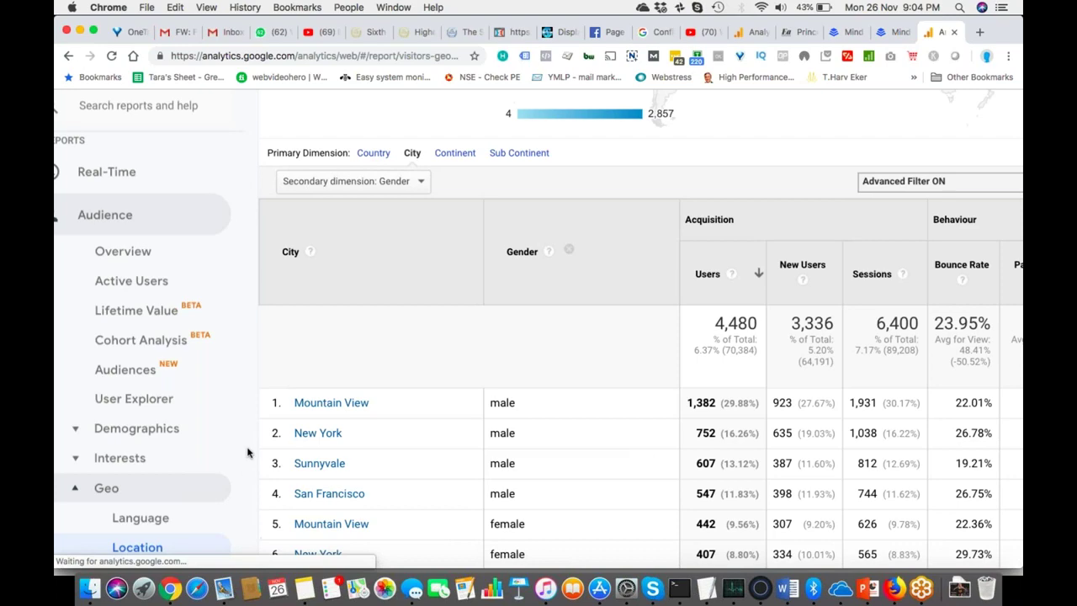
Examine the city rows split by gender, comparing their users, sessions, behaviour, transactions and revenue with the navigation sidebar collapsed.
scroll(452, 412, "down", 2)
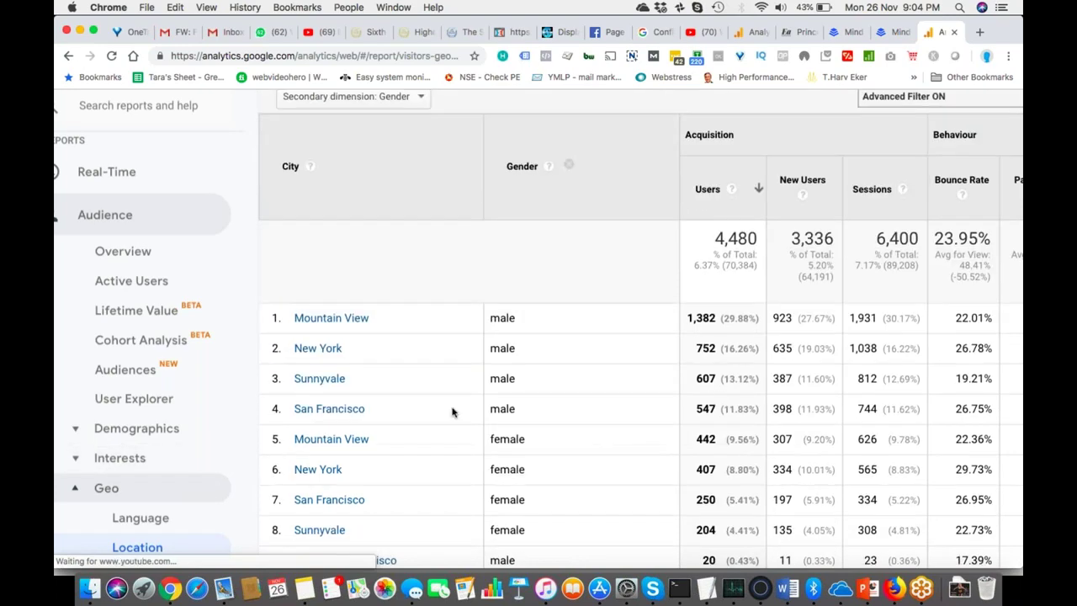
scroll(452, 411, "down", 2)
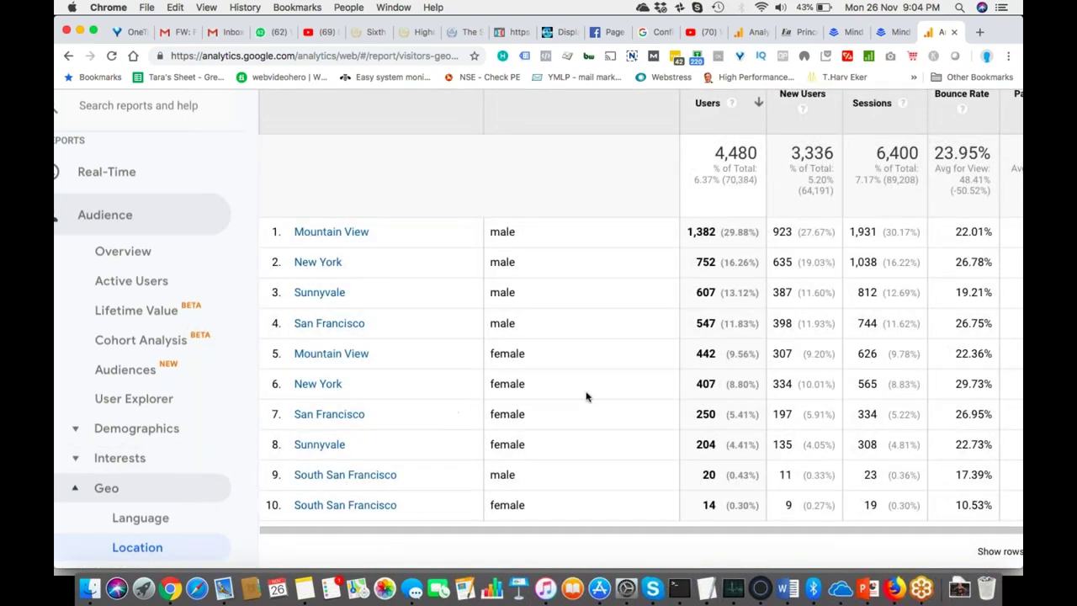
scroll(586, 397, "right", 3)
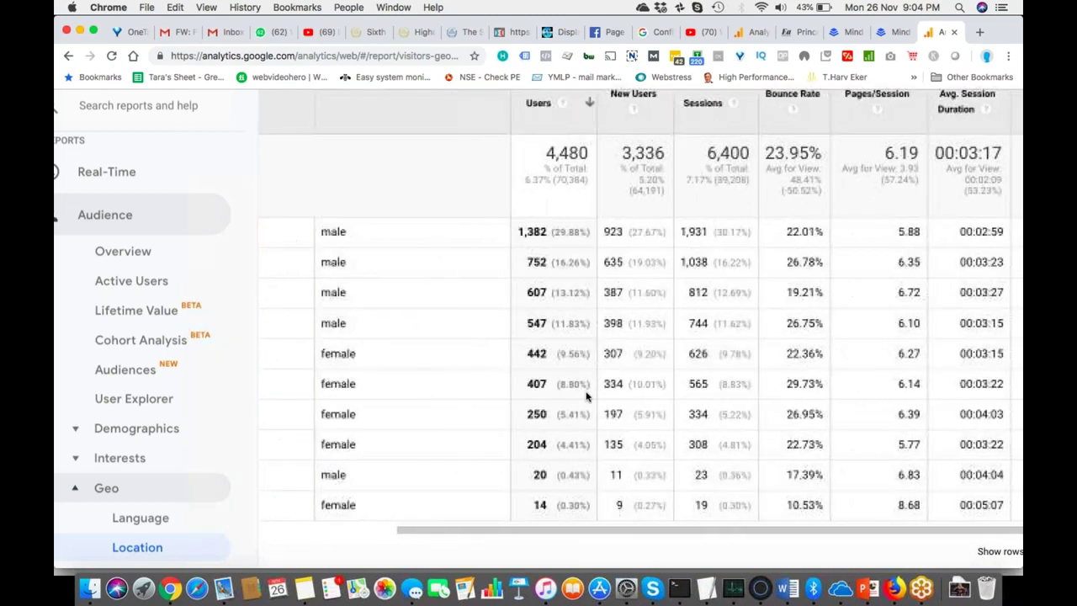
scroll(520, 384, "down", 3)
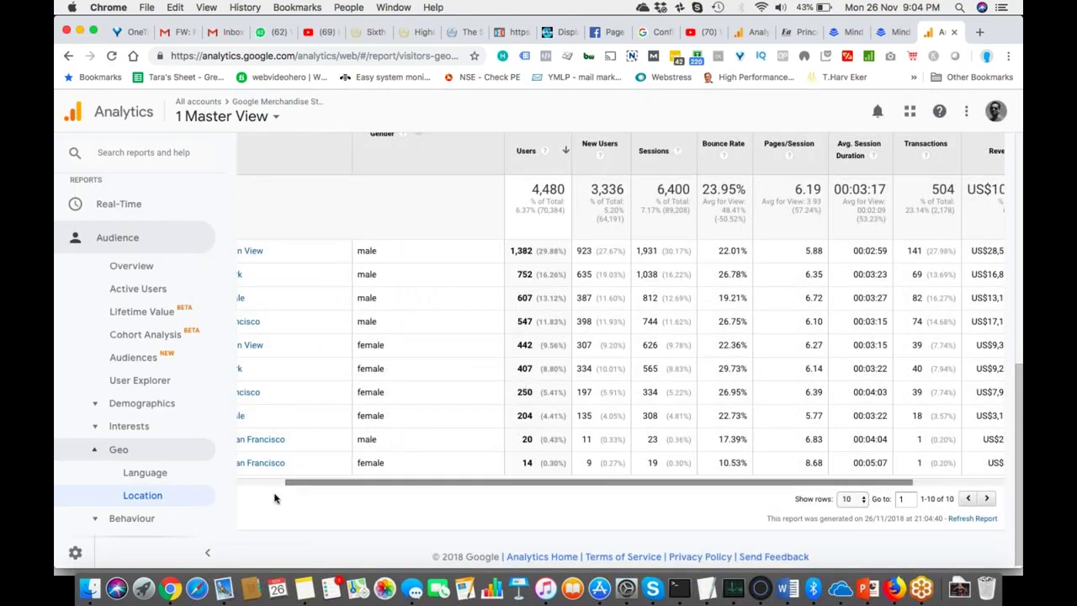
left_click(211, 553)
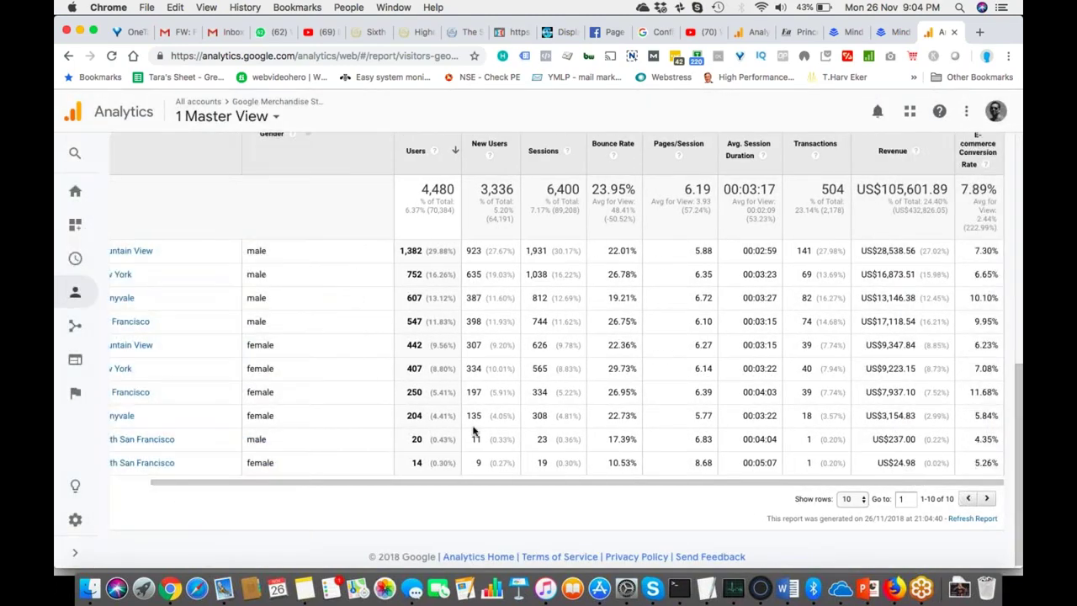
scroll(474, 430, "left", 2)
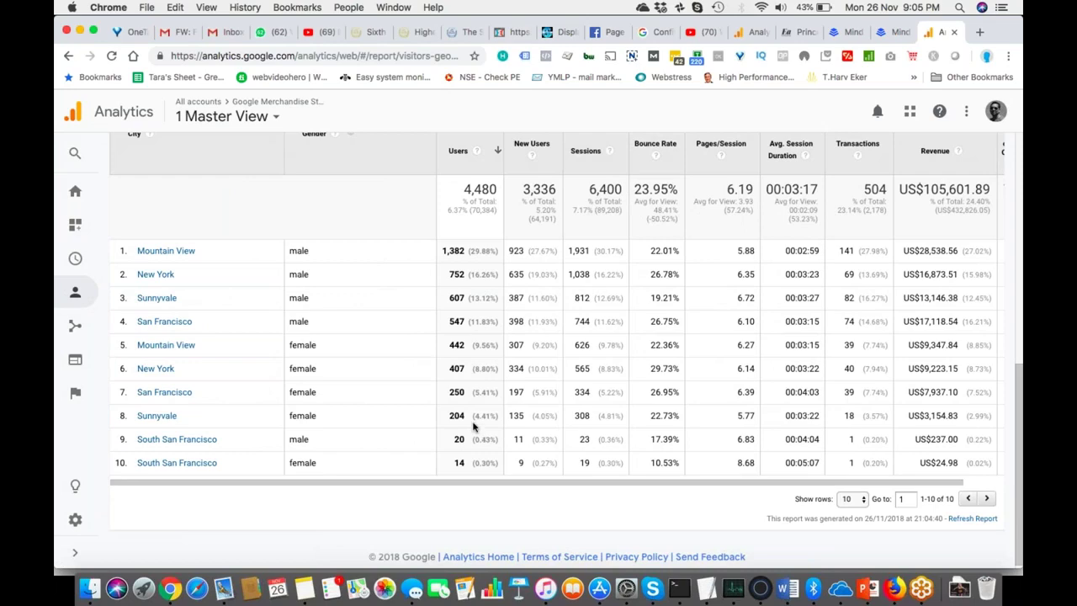
scroll(508, 368, "up", 2)
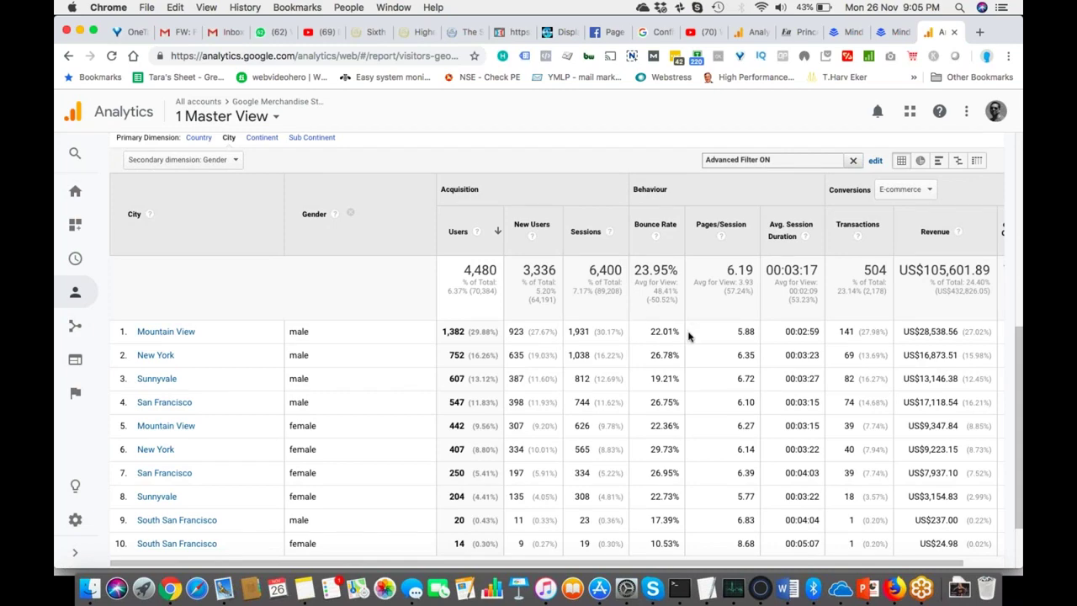
Save the customised Location report under the name "Location - GAIQ Nov 2018".
scroll(688, 335, "up", 10)
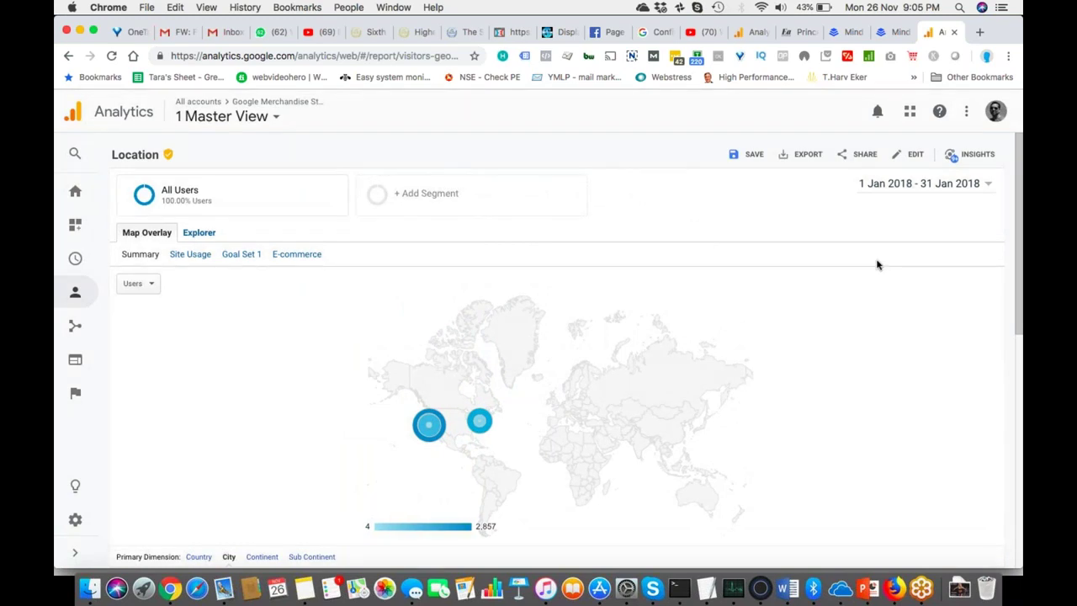
left_click(753, 158)
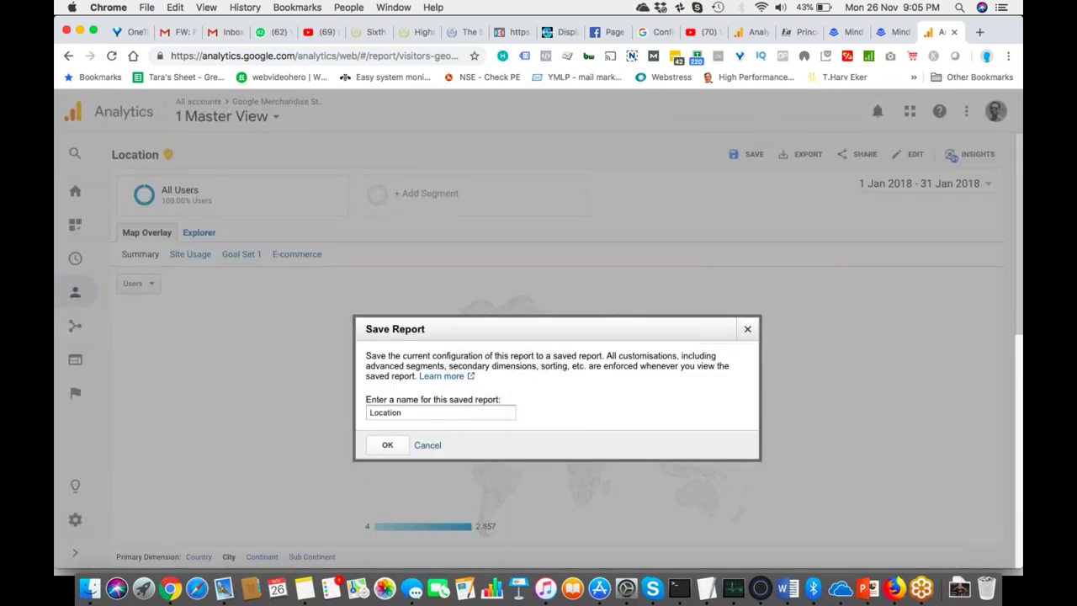
left_click(477, 415)
left_click(390, 447)
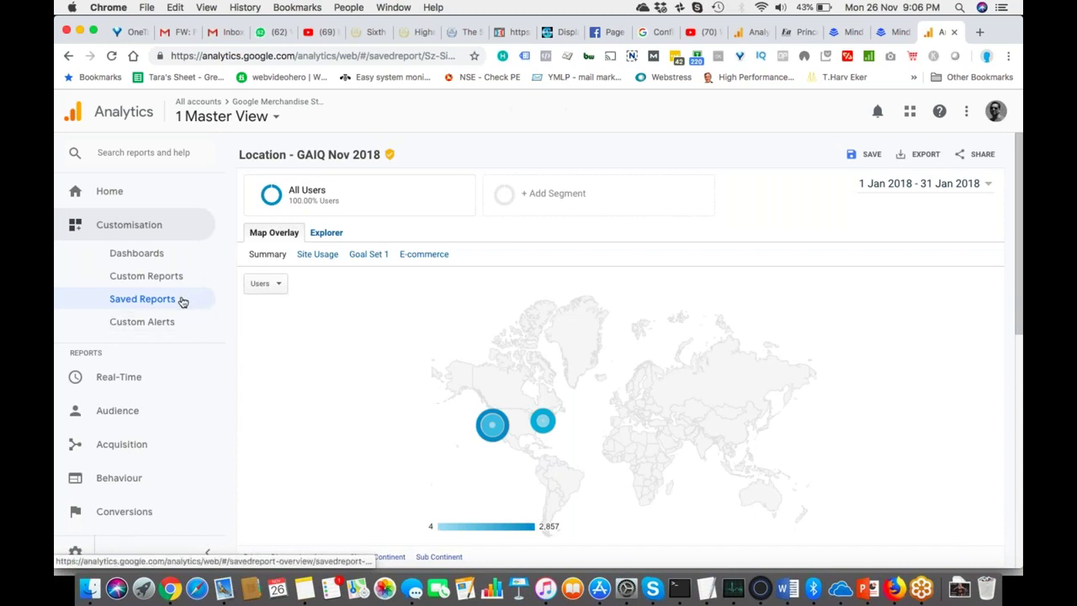
Visit the Real-Time Overview and reopen "Location - GAIQ Nov 2018" from the saved reports.
left_click(130, 389)
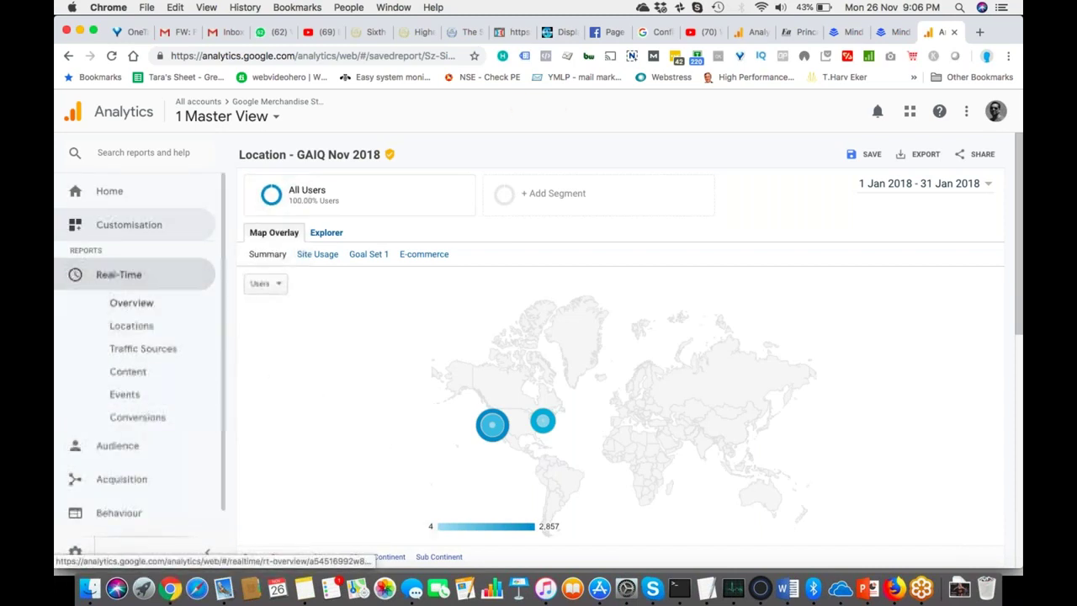
left_click(131, 303)
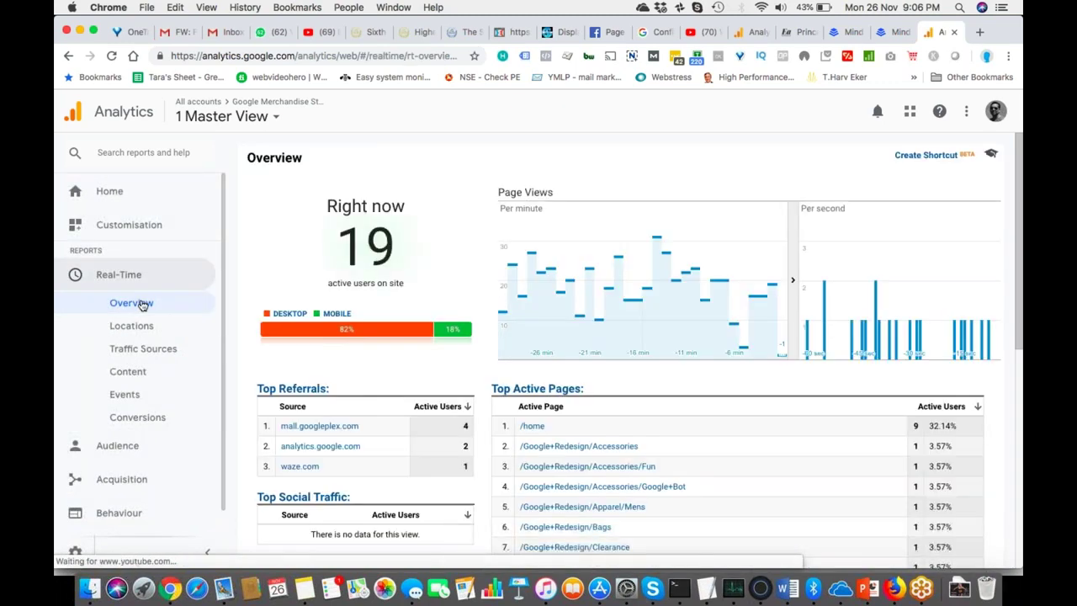
left_click(141, 226)
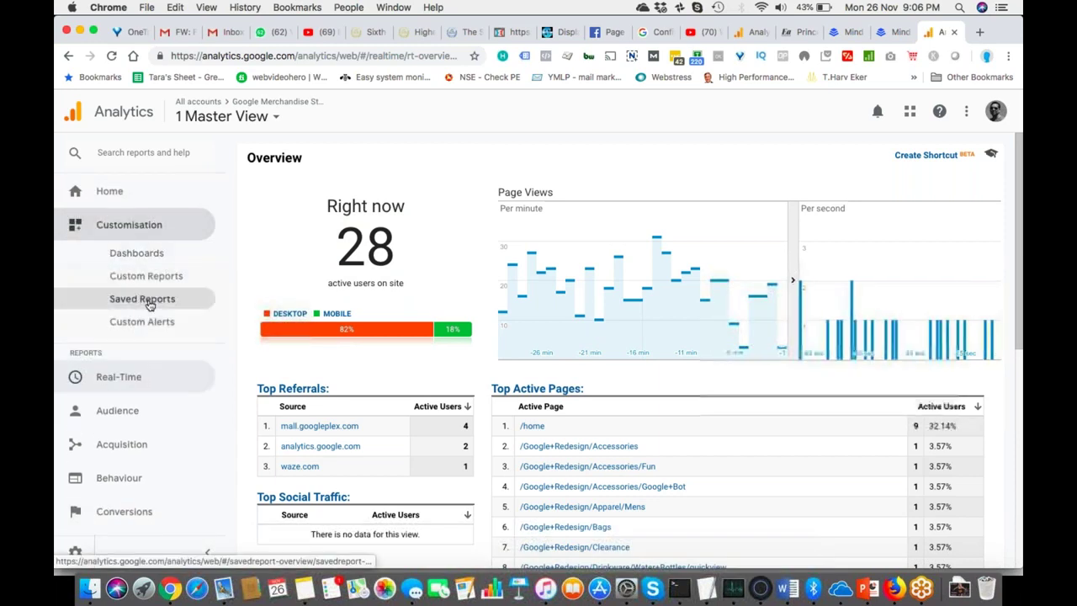
left_click(142, 300)
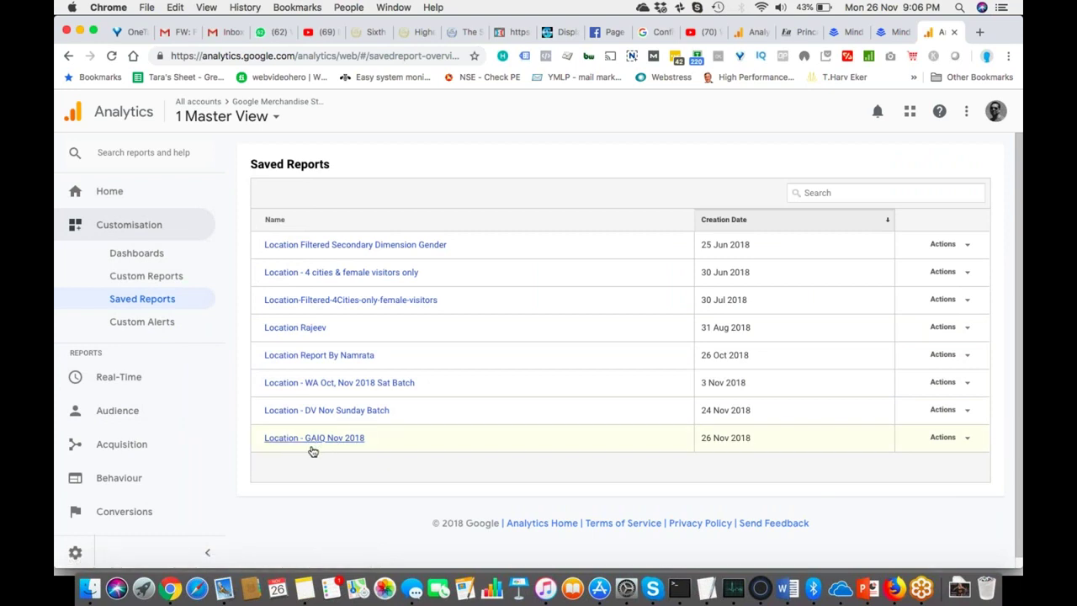
left_click(329, 438)
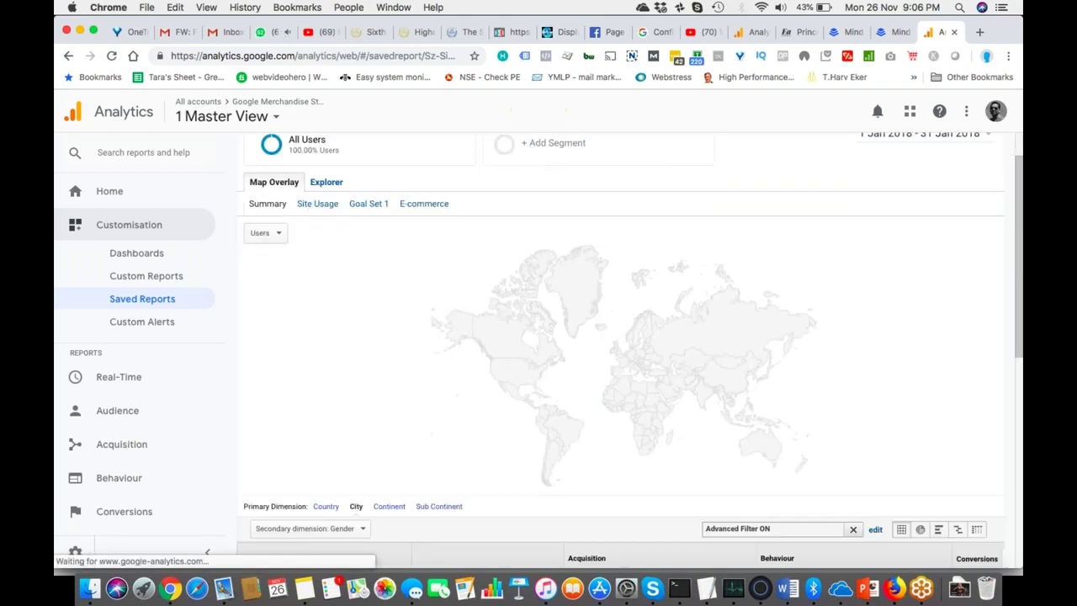
Inspect the city conditions of the saved report's advanced filter and leave the editor without changing them.
scroll(564, 463, "down", 5)
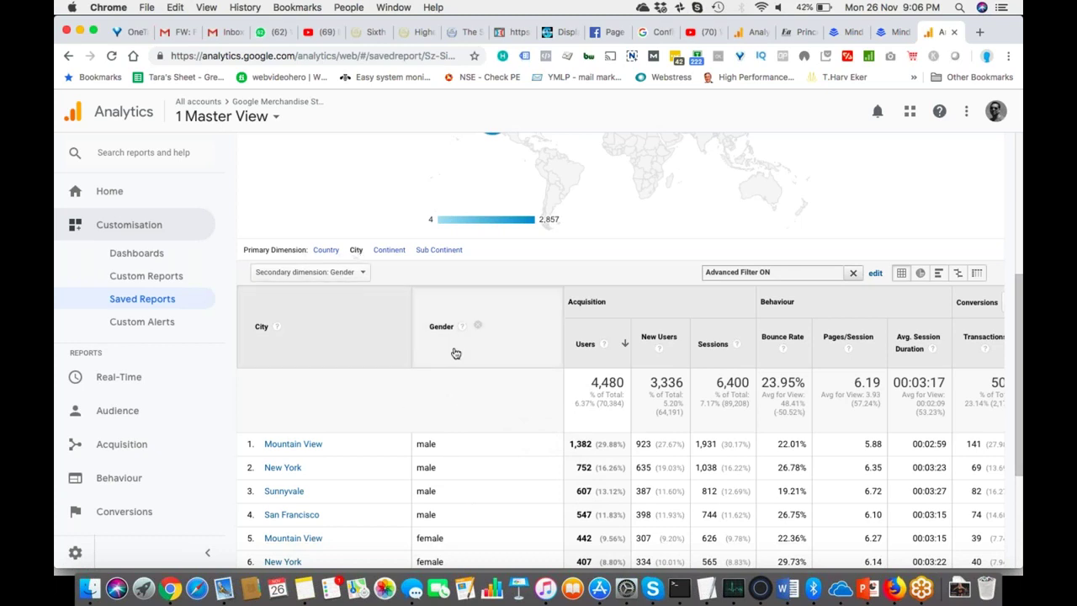
scroll(471, 441, "down", 2)
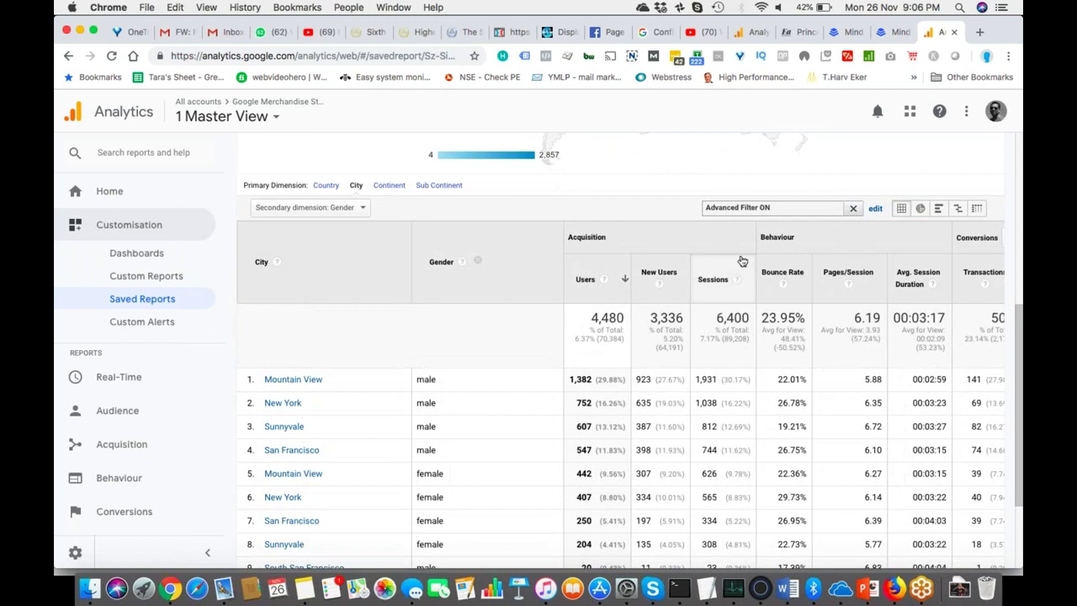
left_click(873, 209)
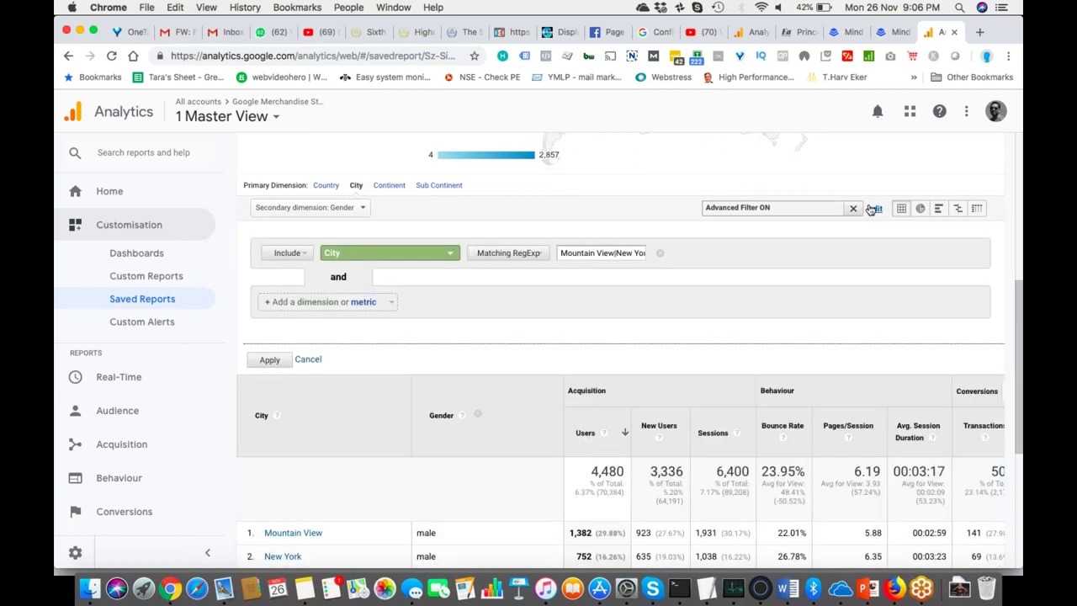
left_click(310, 361)
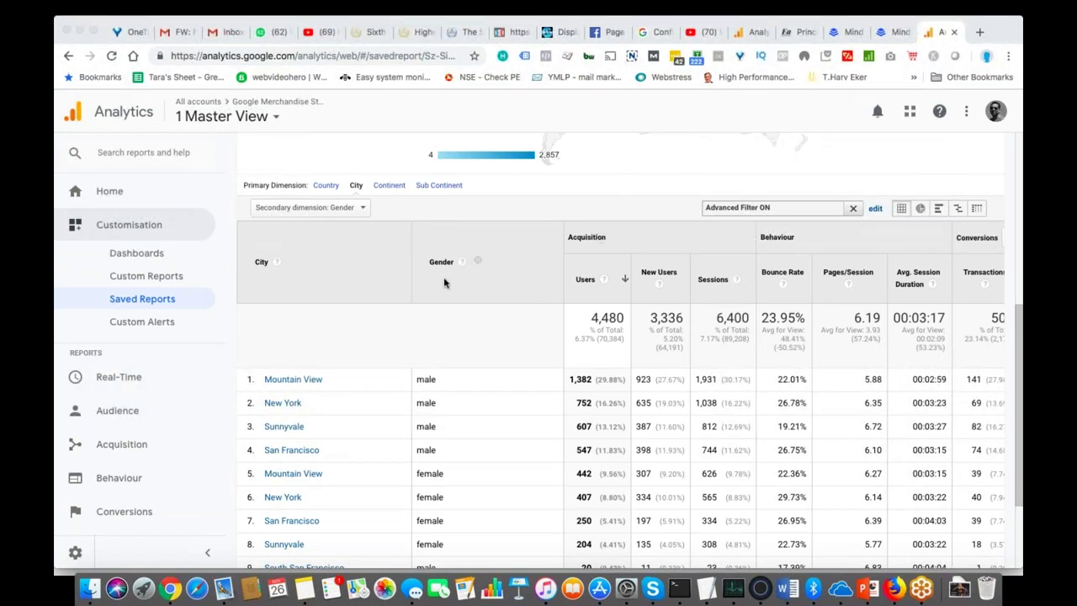
View the export formats offered for the saved report and close the list without exporting.
scroll(443, 276, "up", 2)
scroll(443, 282, "up", 4)
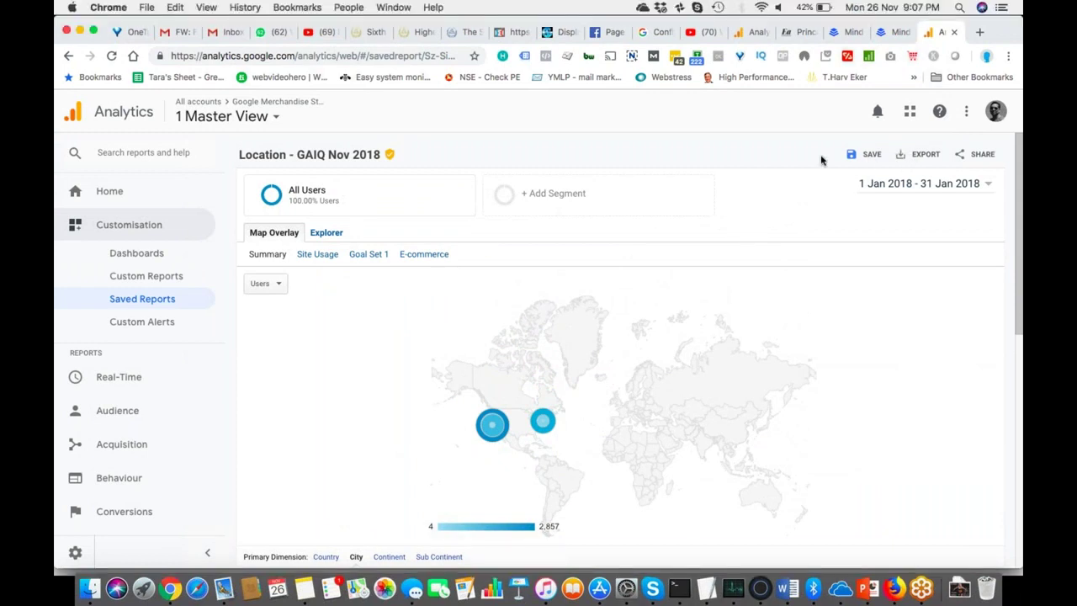
left_click(924, 156)
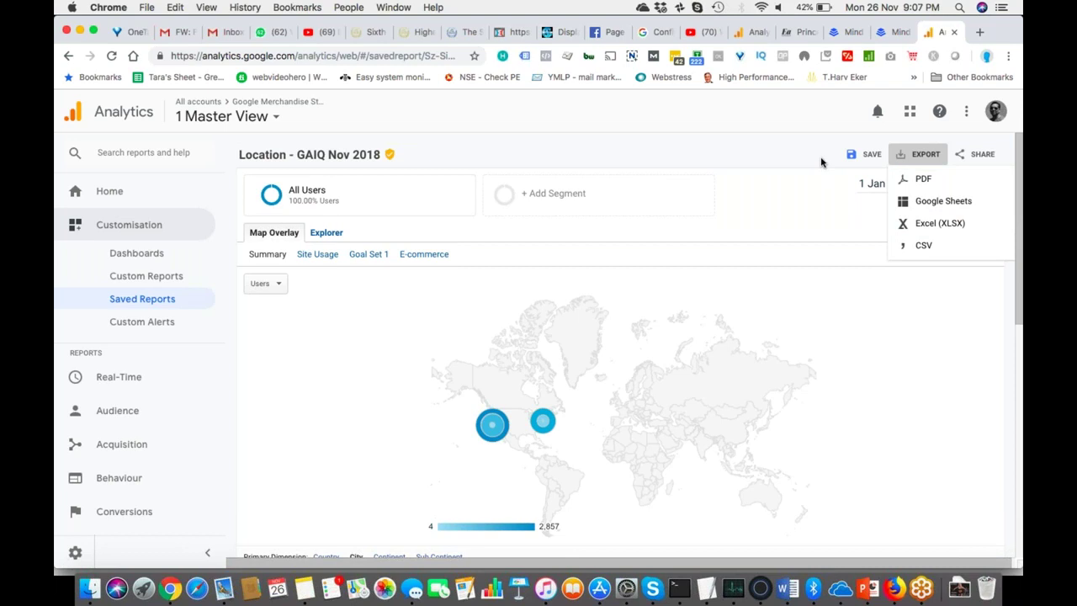
left_click(774, 151)
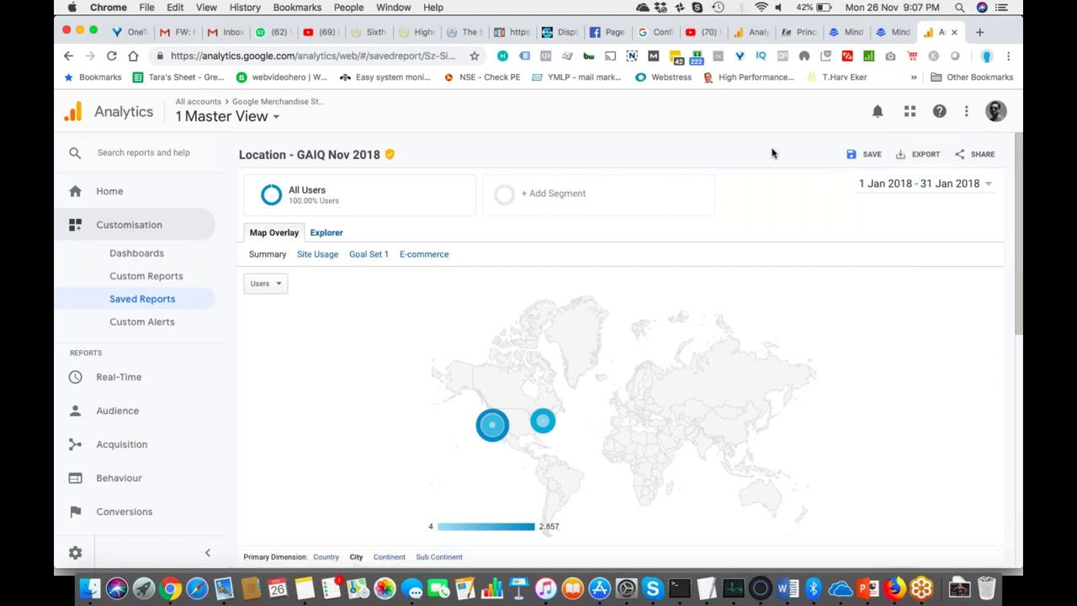
Check the available rows-per-page options of the city table without choosing a different one.
scroll(736, 202, "down", 2)
scroll(736, 205, "down", 10)
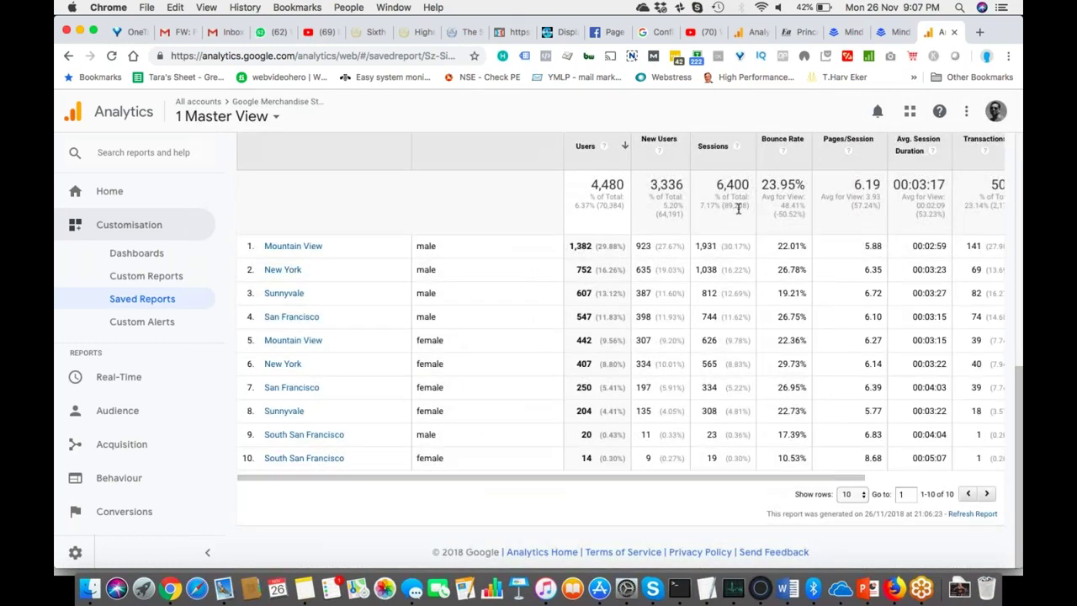
left_click(851, 494)
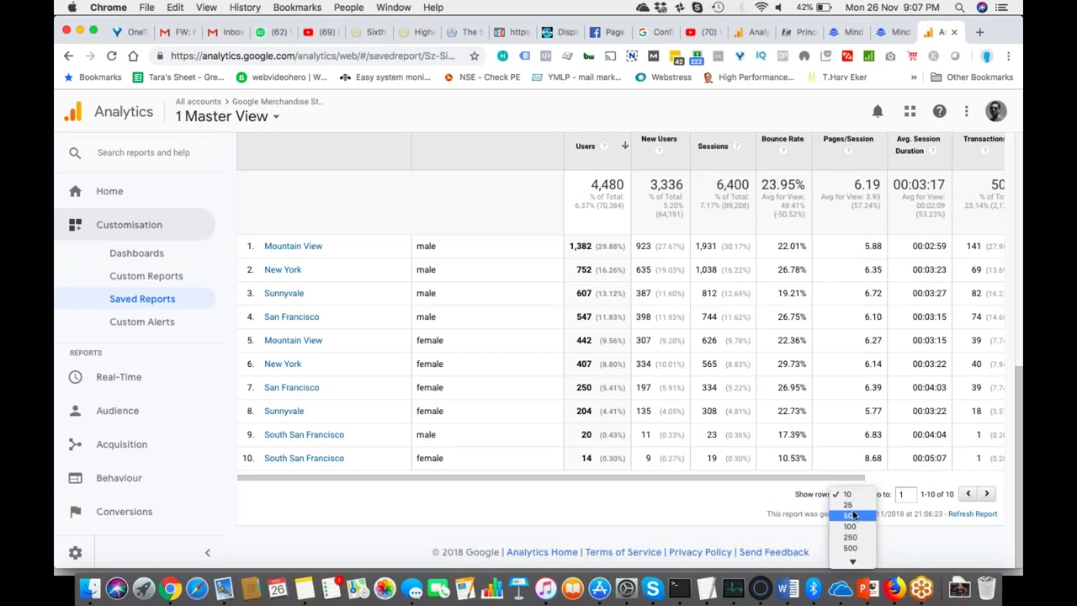
left_click(685, 515)
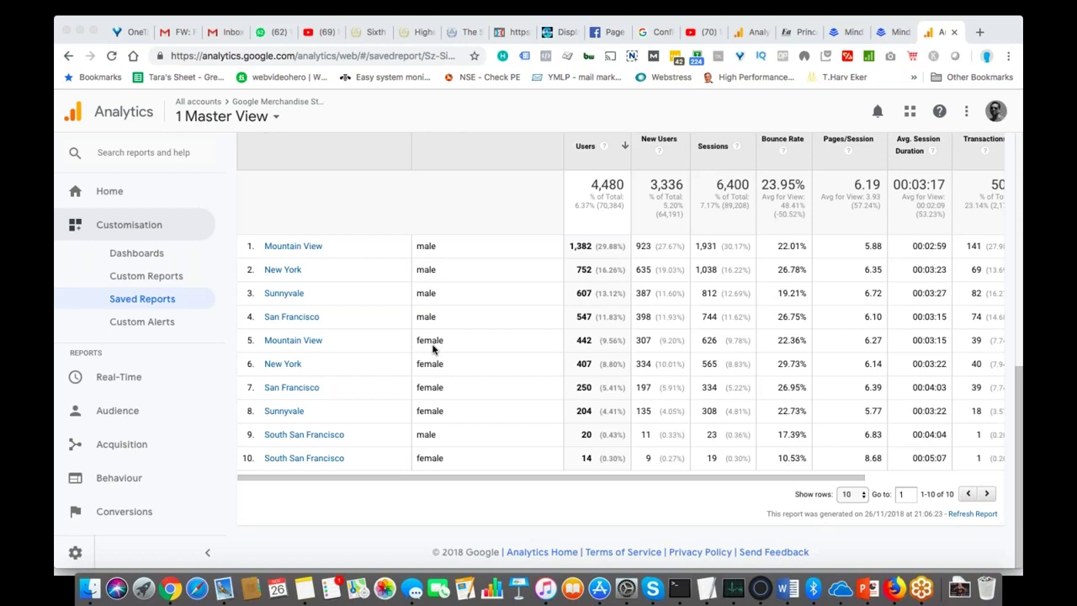
Open a fresh Location report under Audience's Geo section and set its primary dimension to City.
scroll(468, 317, "up", 1)
scroll(469, 317, "down", 1)
scroll(470, 319, "up", 2)
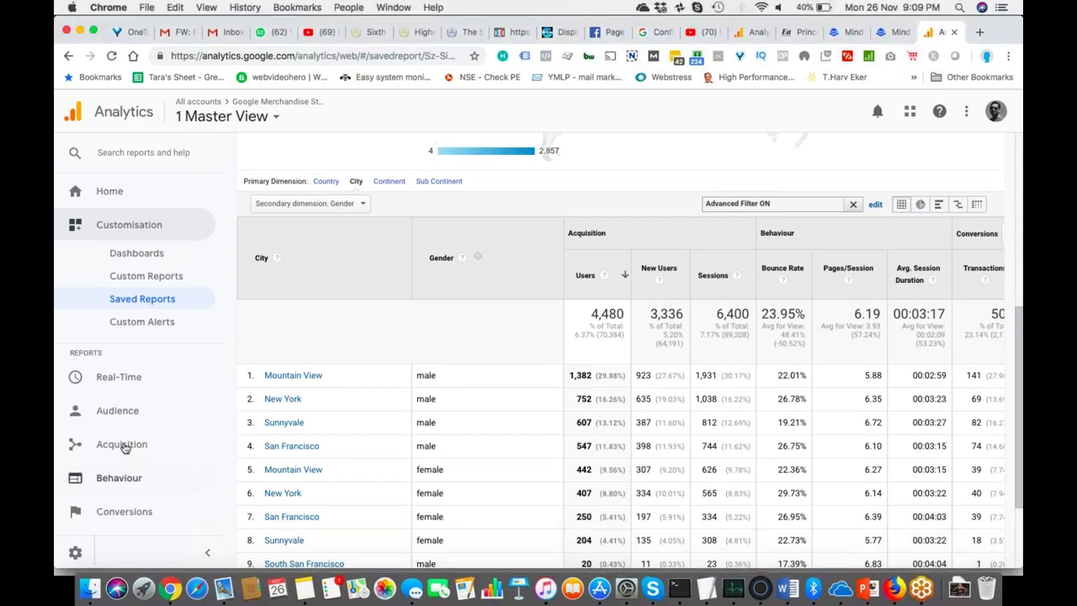
left_click(123, 409)
scroll(126, 416, "down", 5)
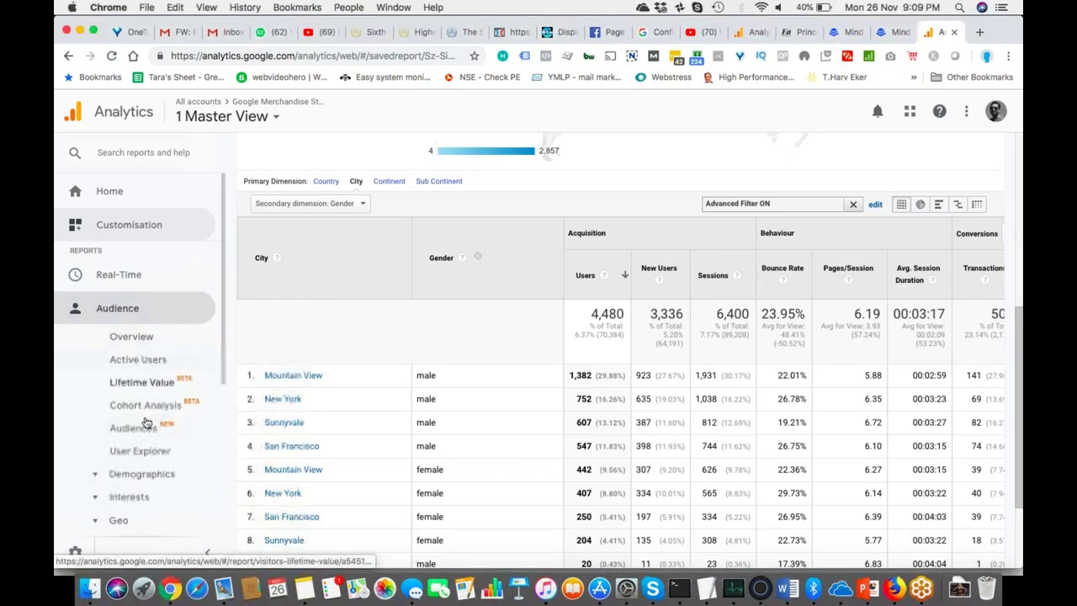
left_click(133, 372)
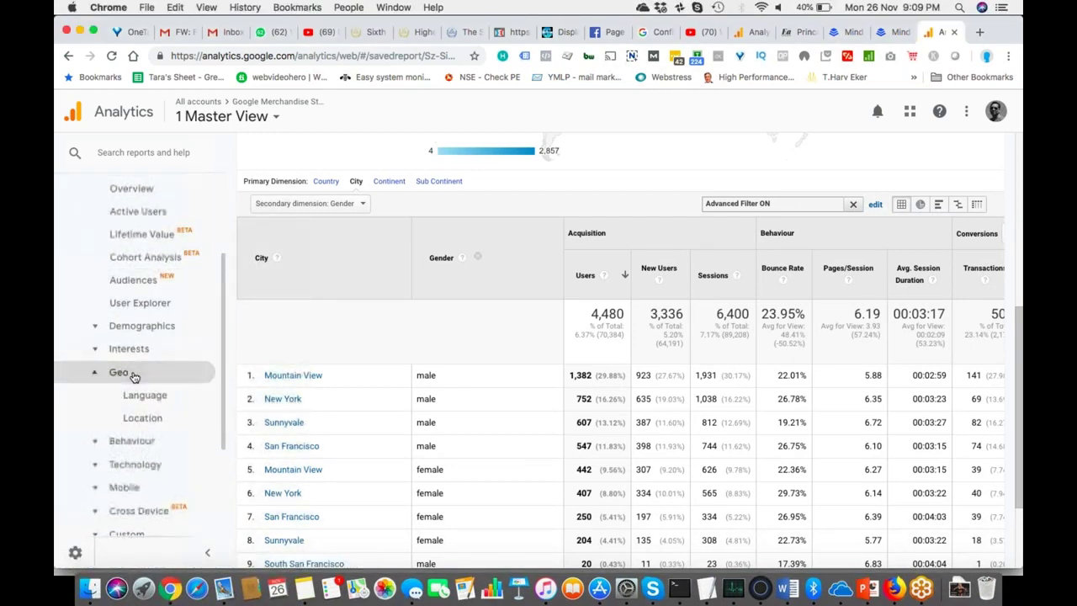
left_click(148, 426)
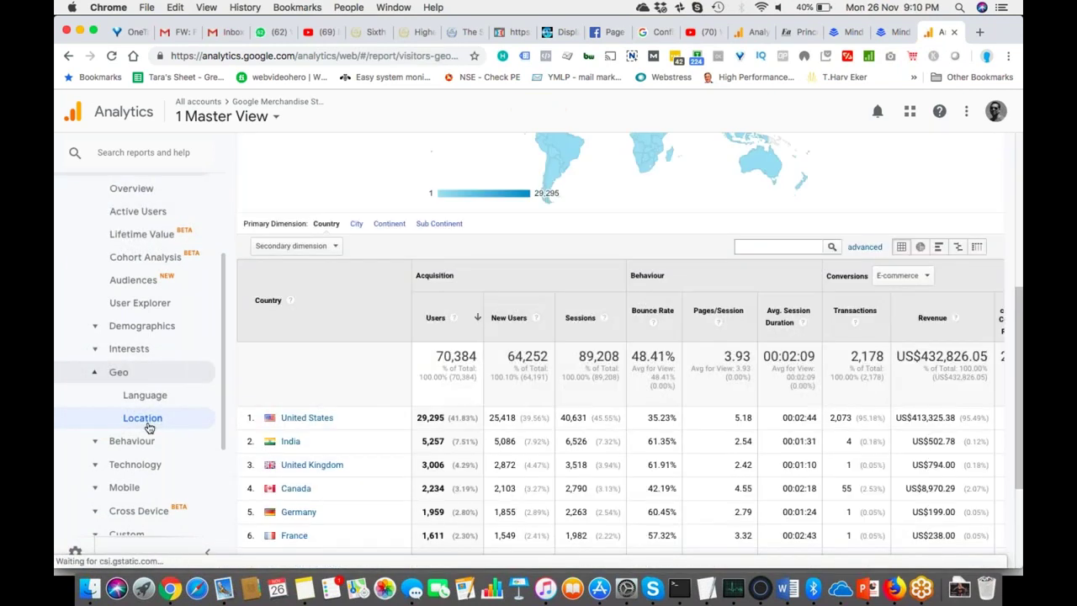
left_click(356, 224)
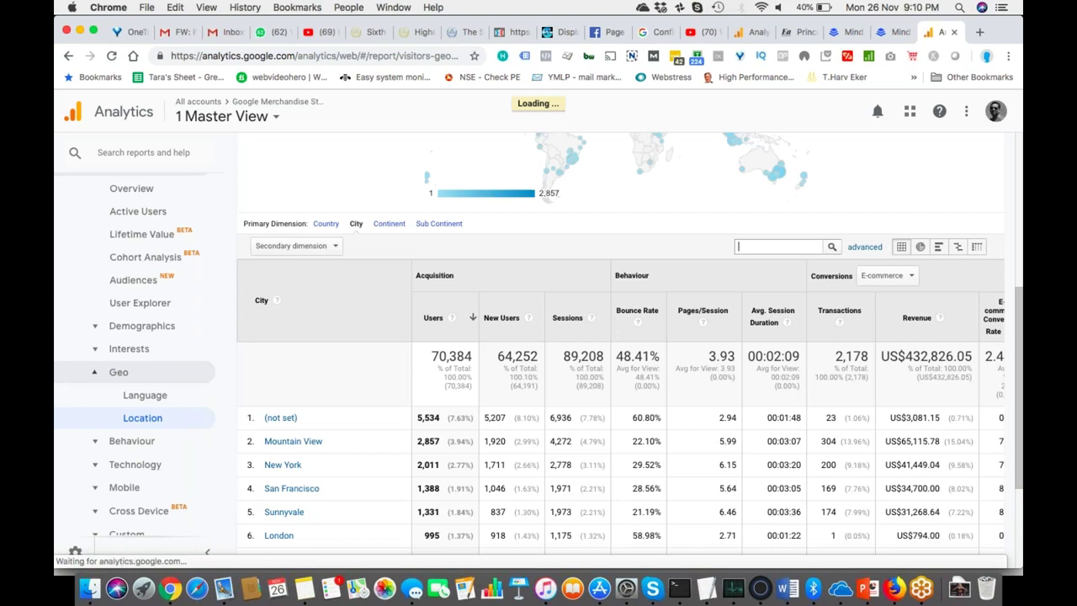
Apply an advanced filter to the city table that includes cities matching the regular expression Mountain View|New York.
left_click(859, 247)
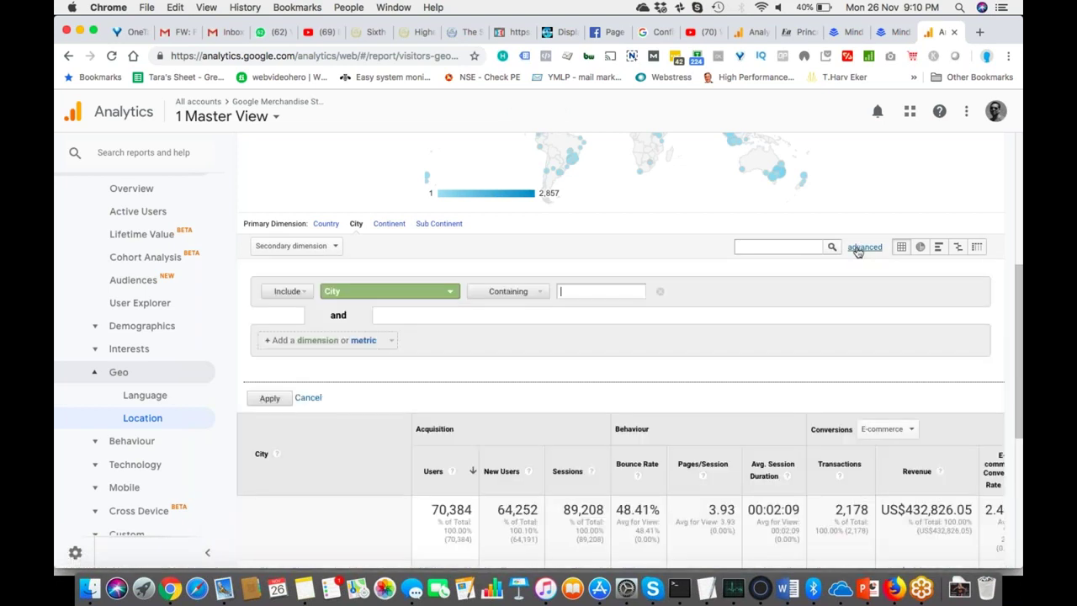
left_click(529, 294)
left_click(515, 316)
left_click(570, 286)
type("Mountain")
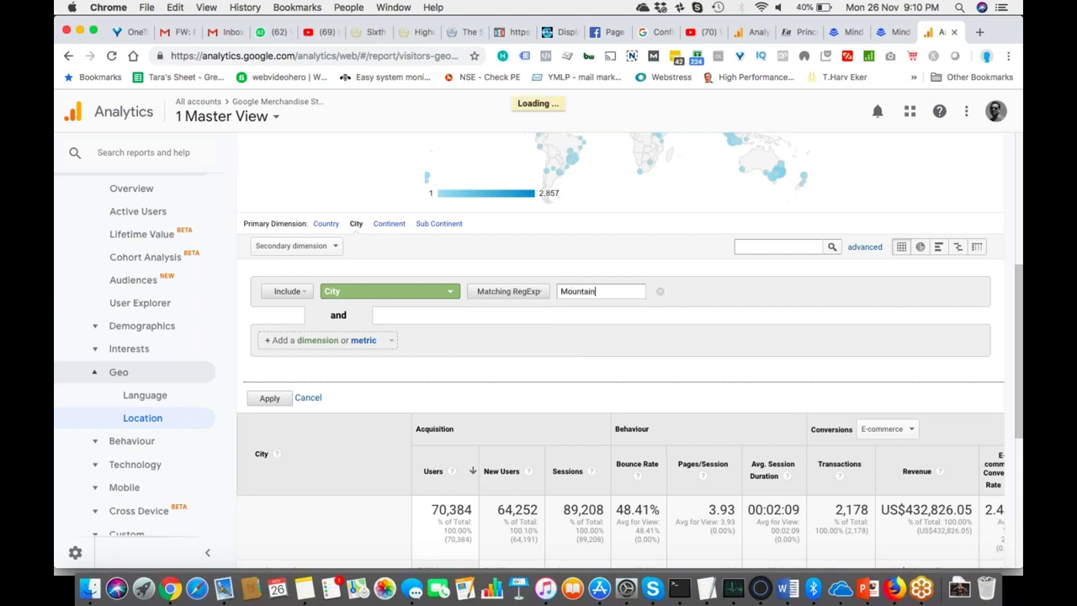
key("super+a")
type("Mou")
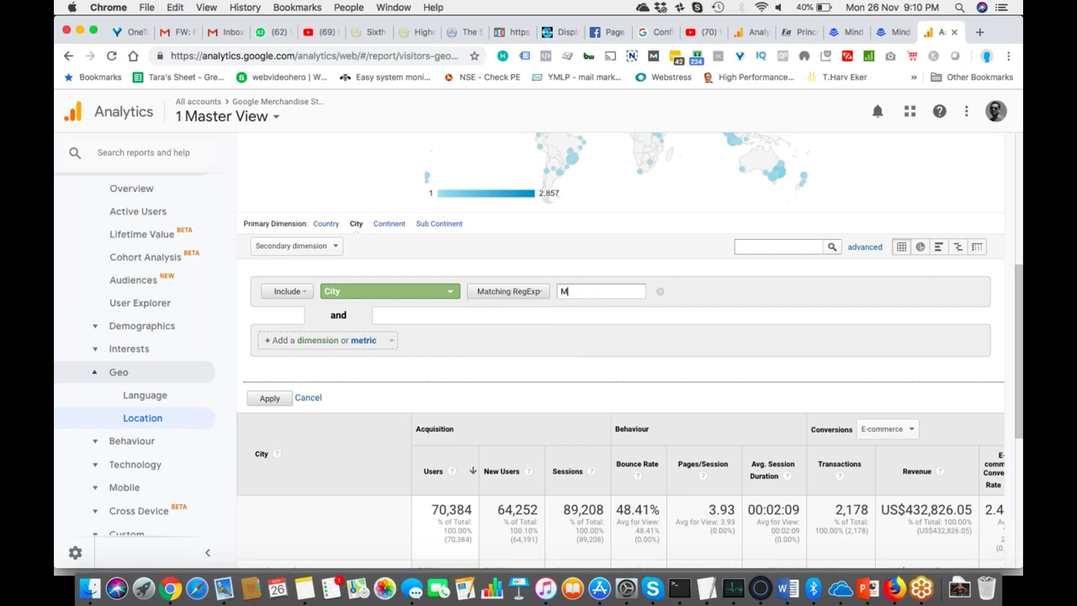
left_click(592, 311)
type("|New York")
left_click(270, 398)
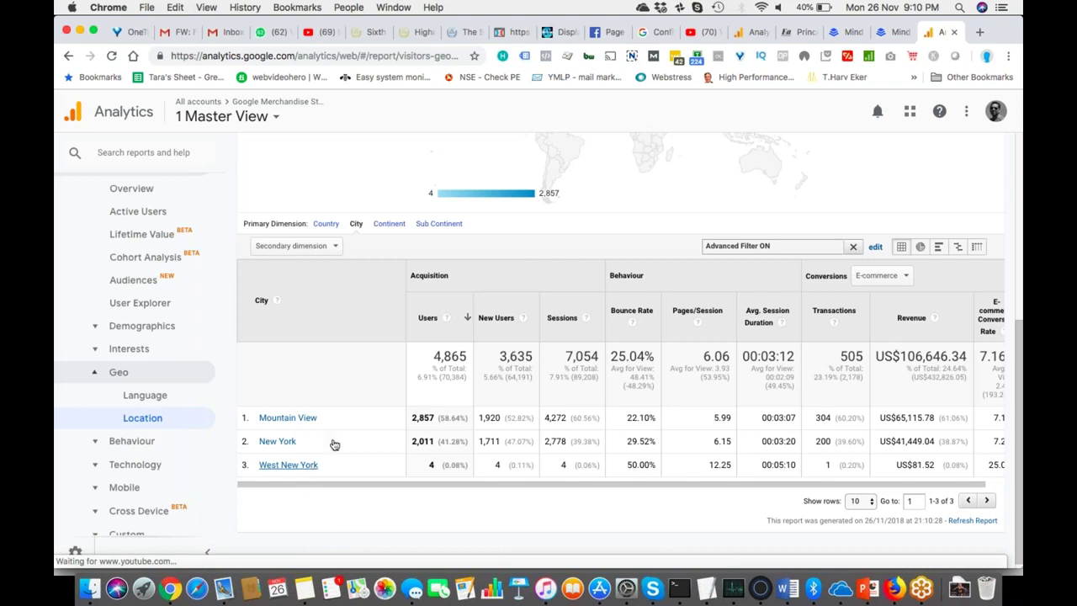
Add Gender as the secondary dimension of the filtered city table and collapse the navigation sidebar.
left_click(336, 247)
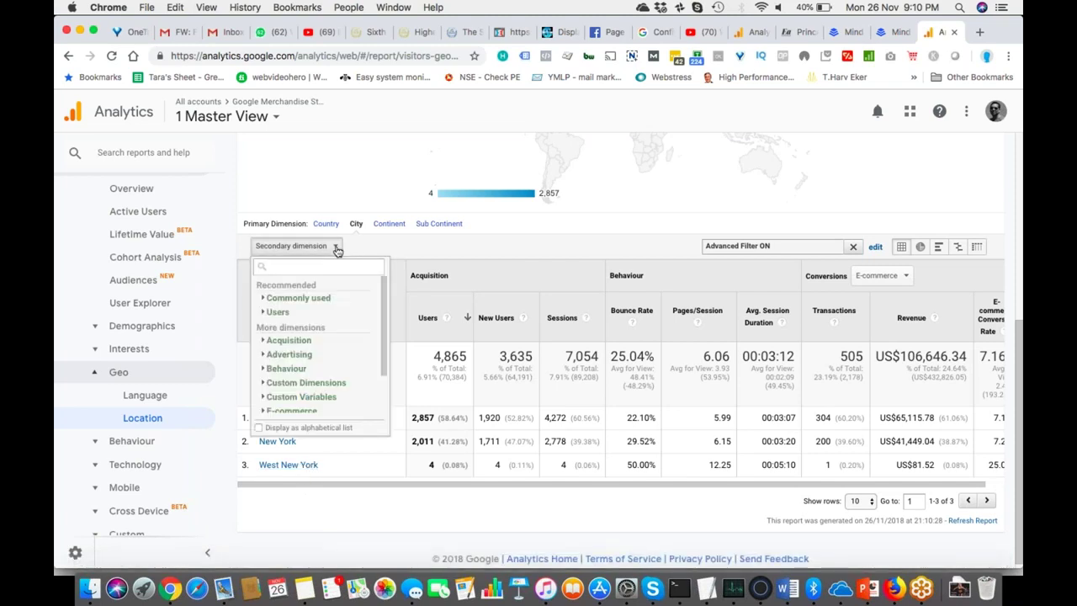
type("gender")
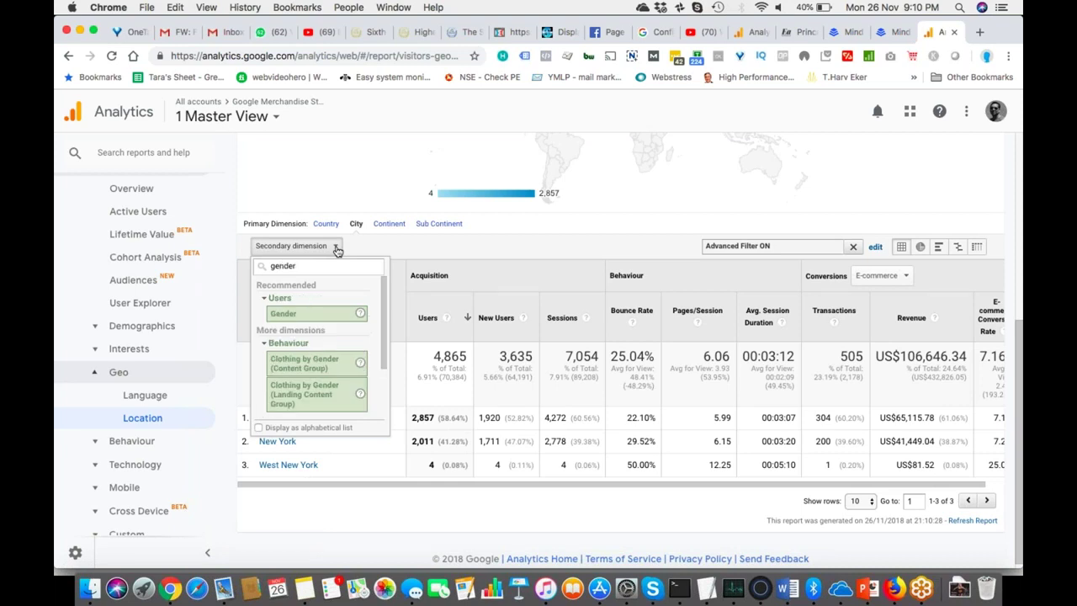
left_click(317, 313)
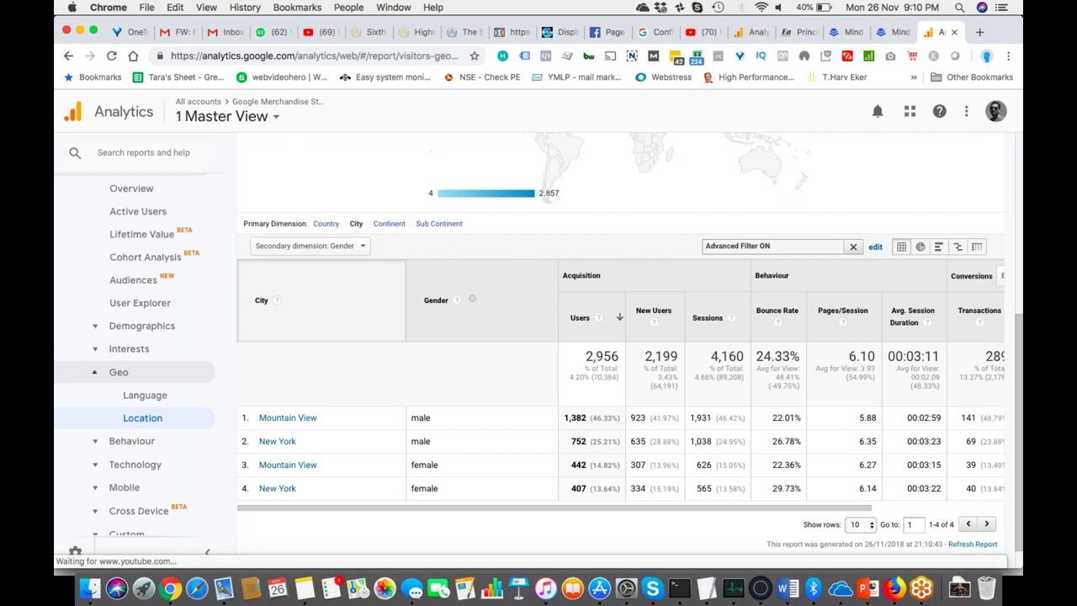
left_click(207, 551)
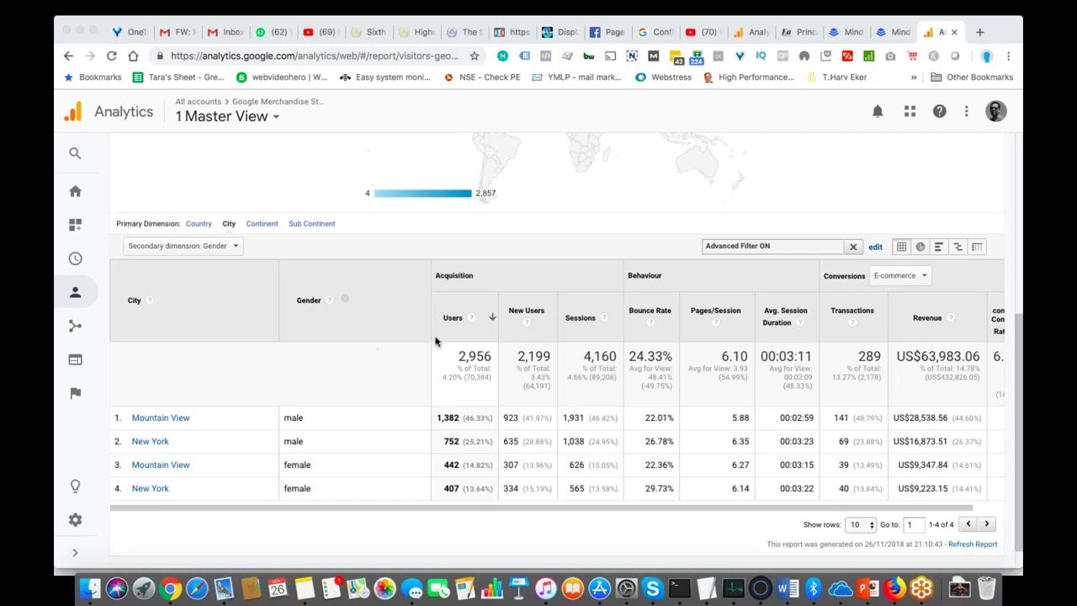
Start a custom report from the Location report and title it "Location - 4 Dimensions" followed by the presenter's first name.
scroll(493, 358, "up", 5)
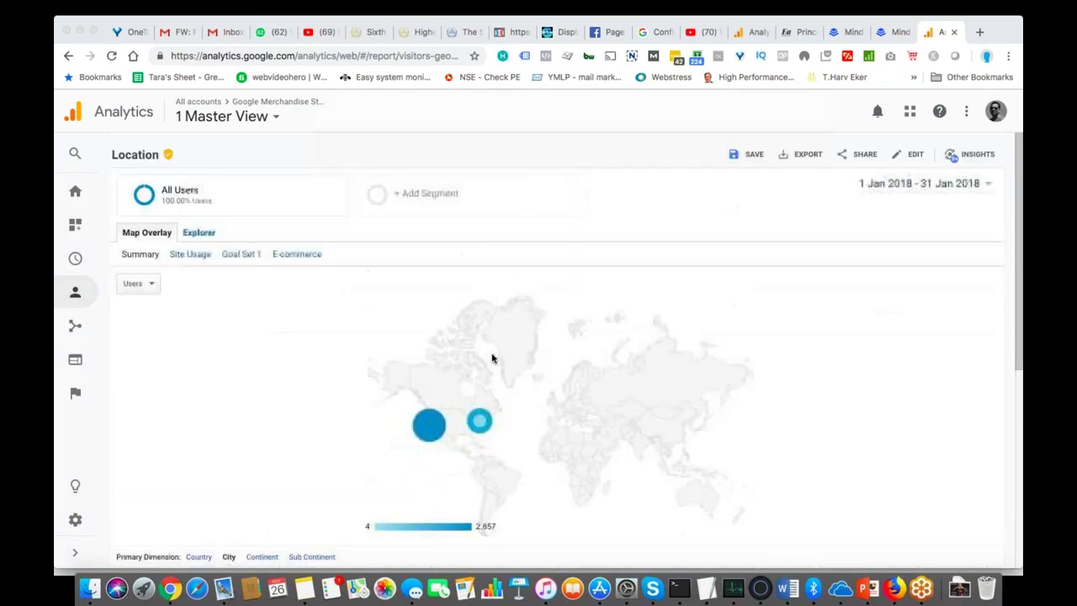
left_click(914, 156)
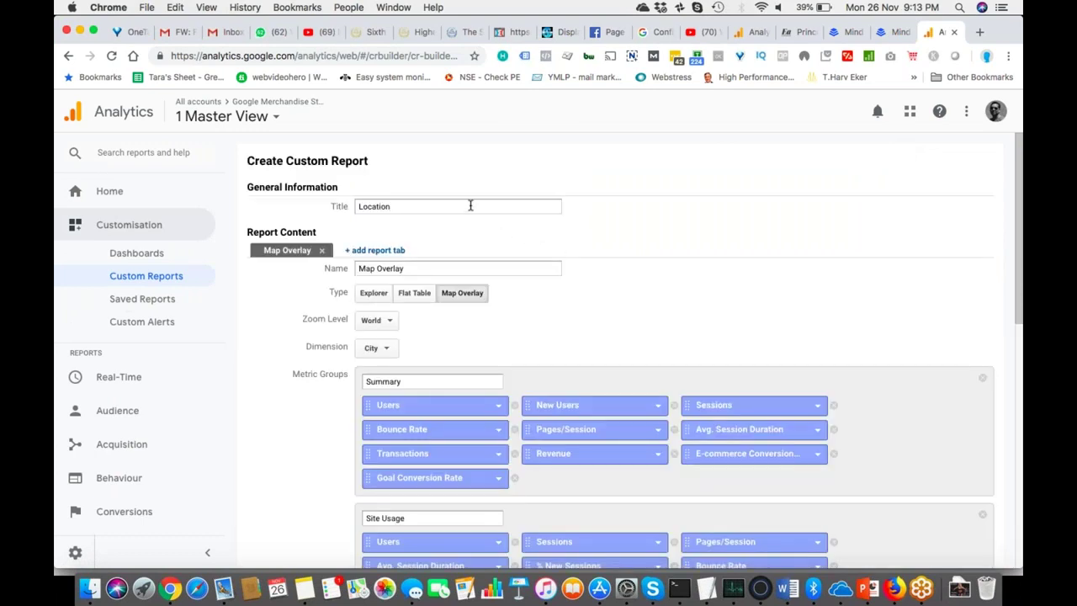
type("- C")
key("BackSpace")
type("4 Dimensions - Nitin")
Change the custom report's content type to Flat Table and add City as its first dimension.
scroll(452, 231, "down", 2)
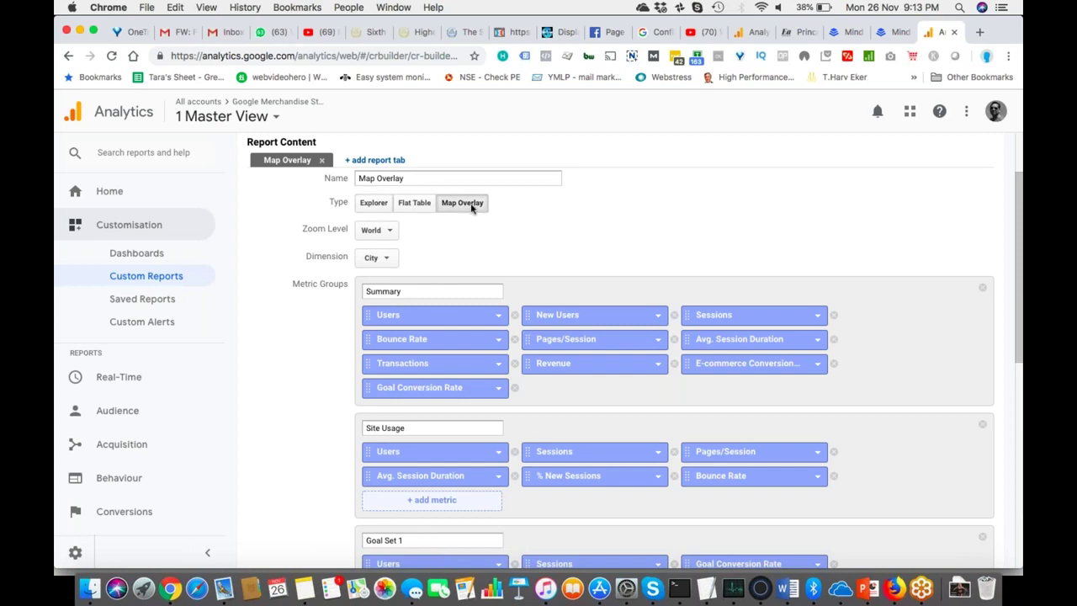
scroll(476, 233, "down", 5)
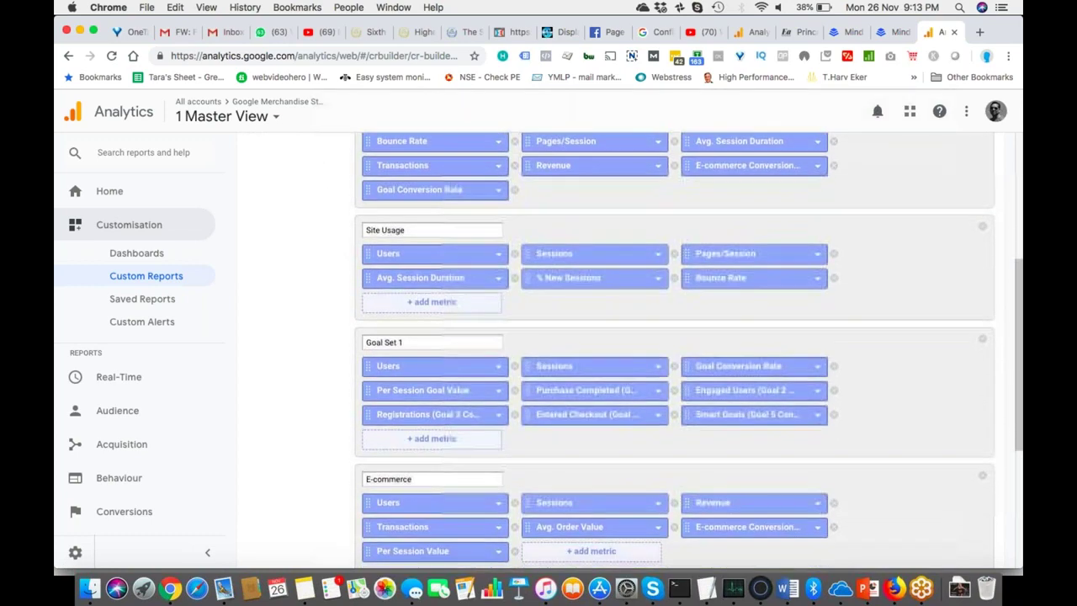
scroll(471, 234, "up", 5)
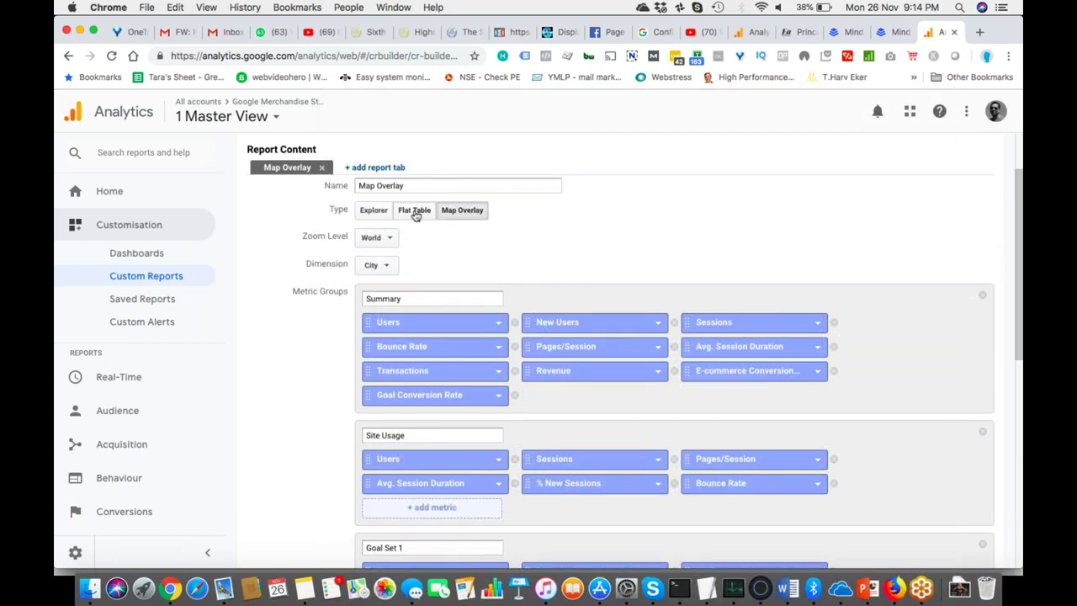
scroll(416, 278, "down", 3)
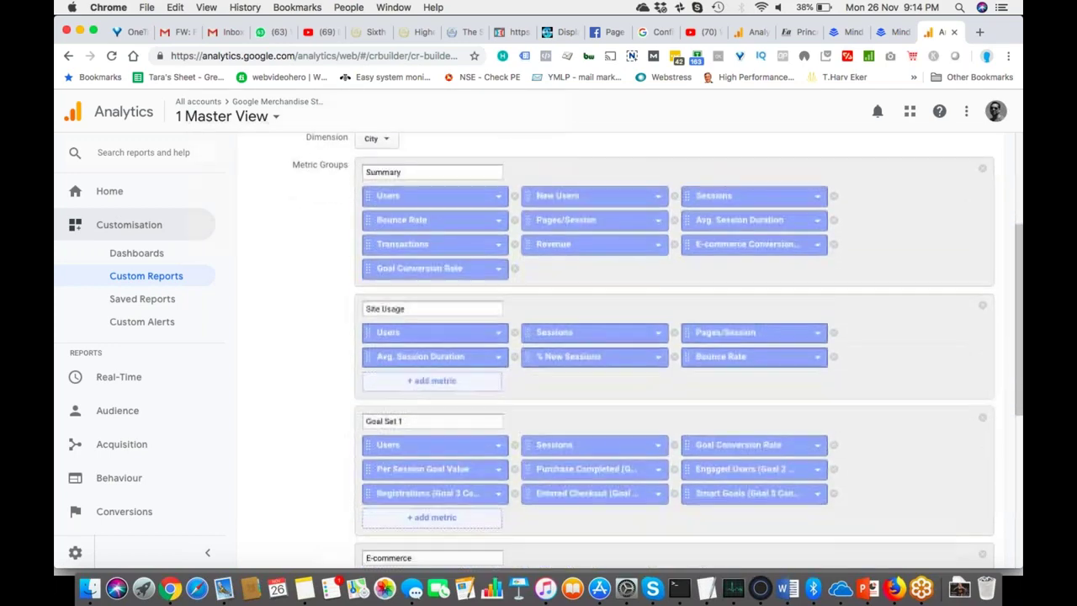
scroll(415, 278, "up", 2)
scroll(416, 253, "up", 2)
left_click(412, 227)
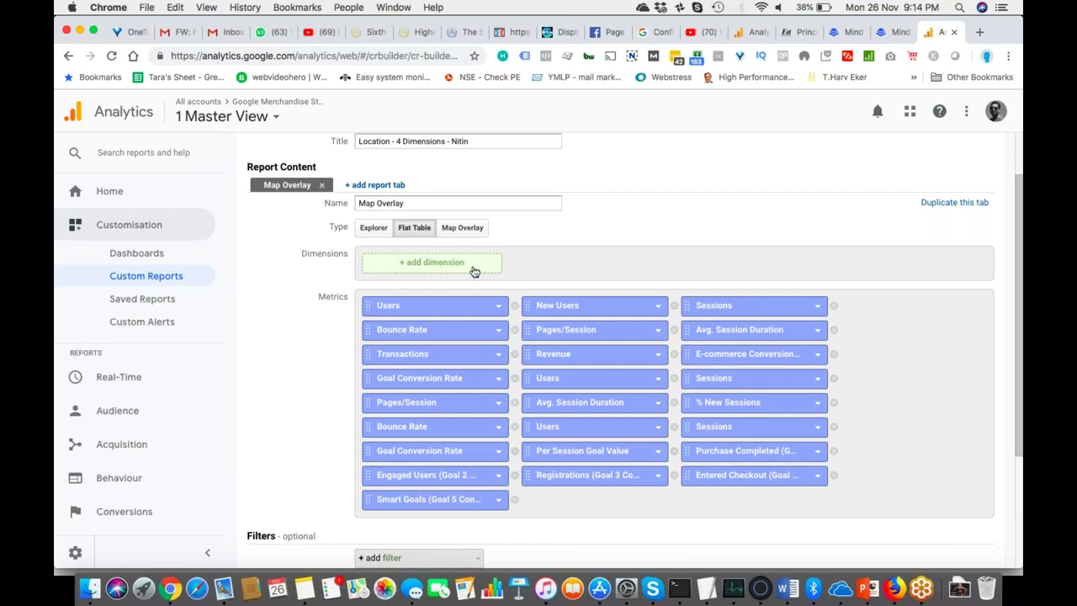
left_click(418, 264)
type("city")
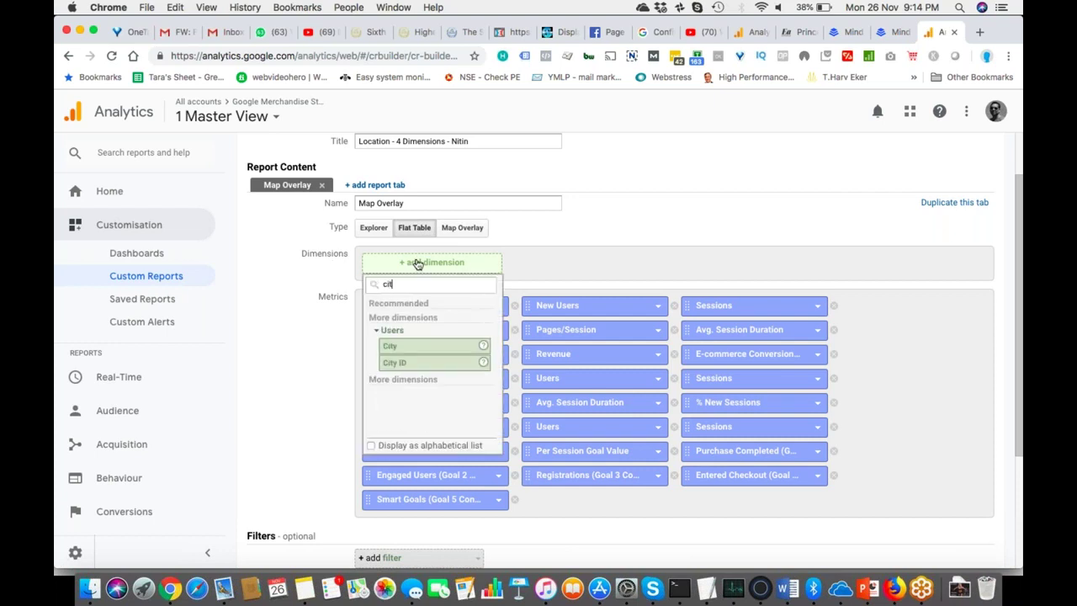
left_click(409, 348)
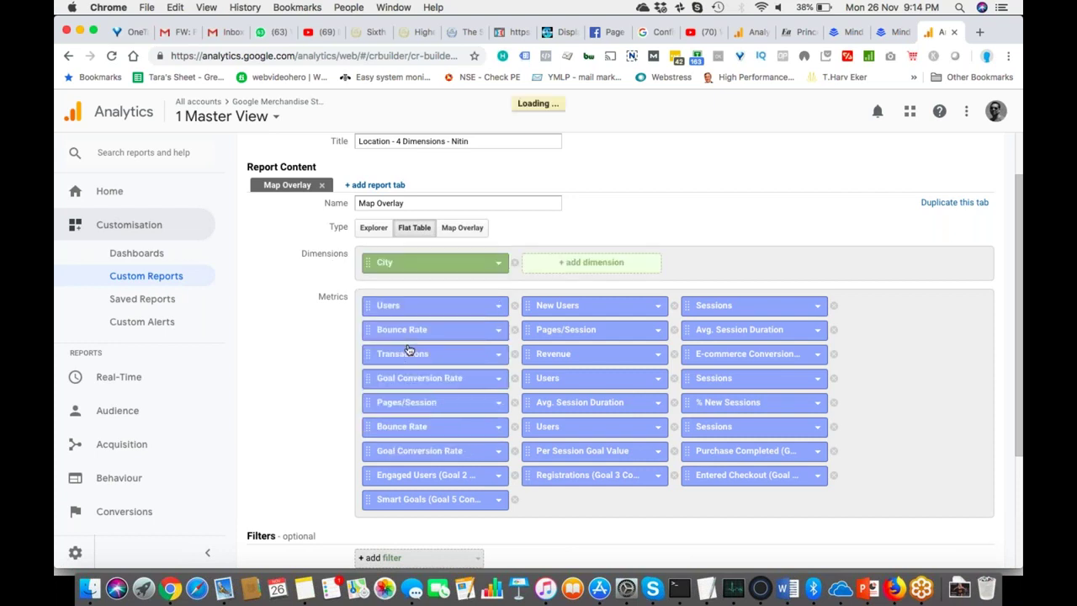
Add Gender and Age as the second and third dimensions of the flat table.
left_click(581, 266)
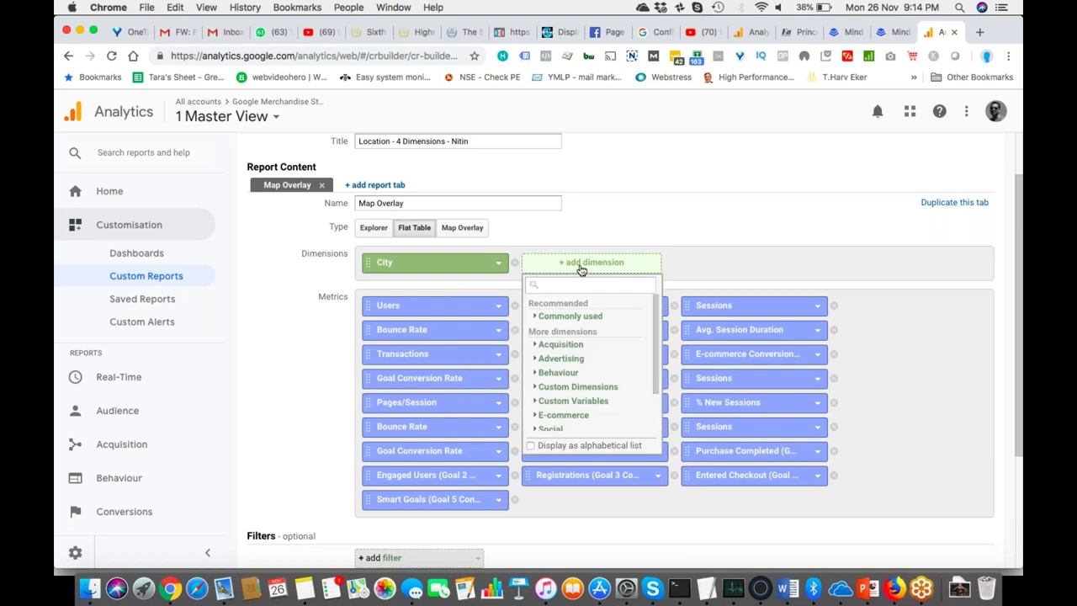
type("gender")
scroll(585, 362, "down", 2)
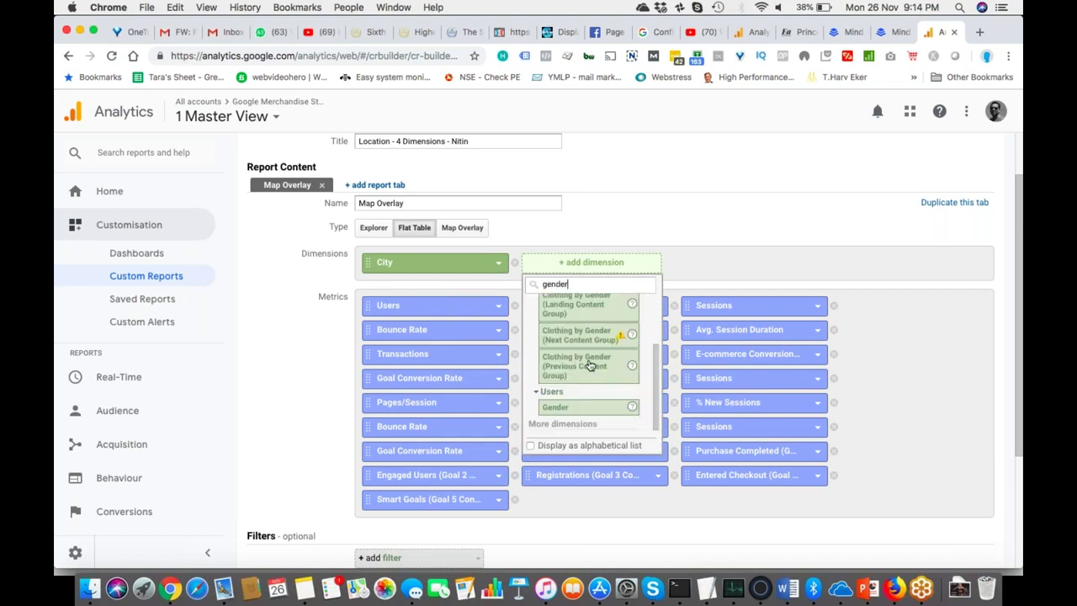
left_click(562, 406)
left_click(741, 262)
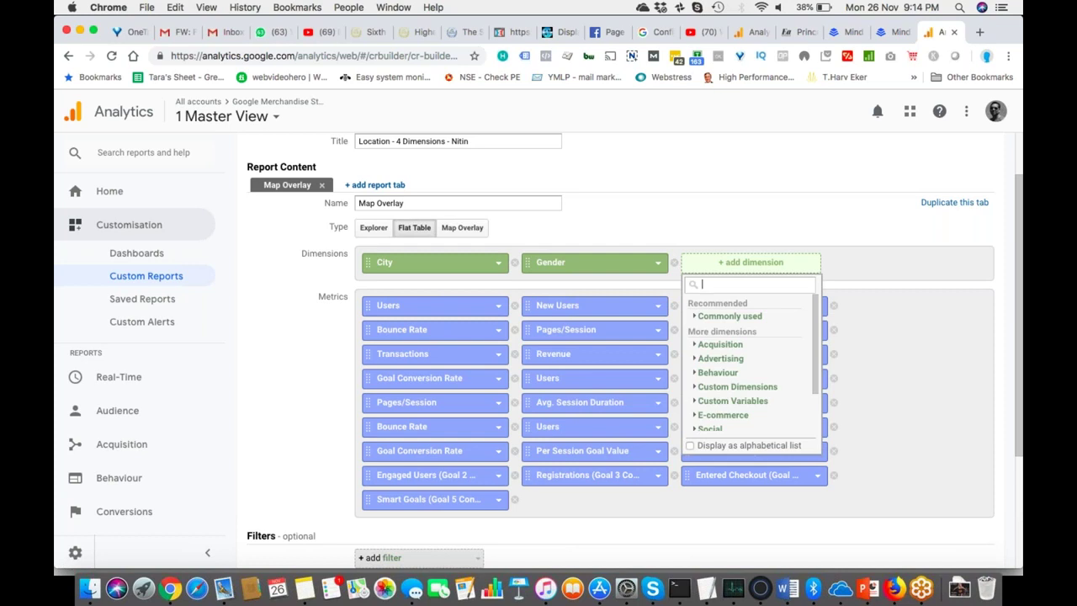
type("age")
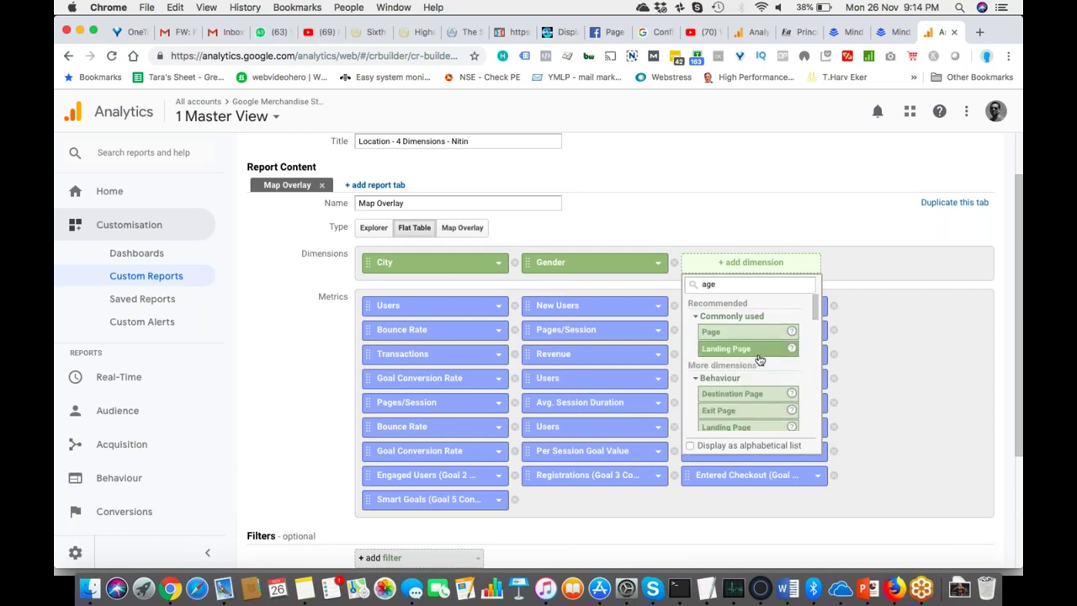
scroll(744, 395, "down", 3)
left_click(728, 392)
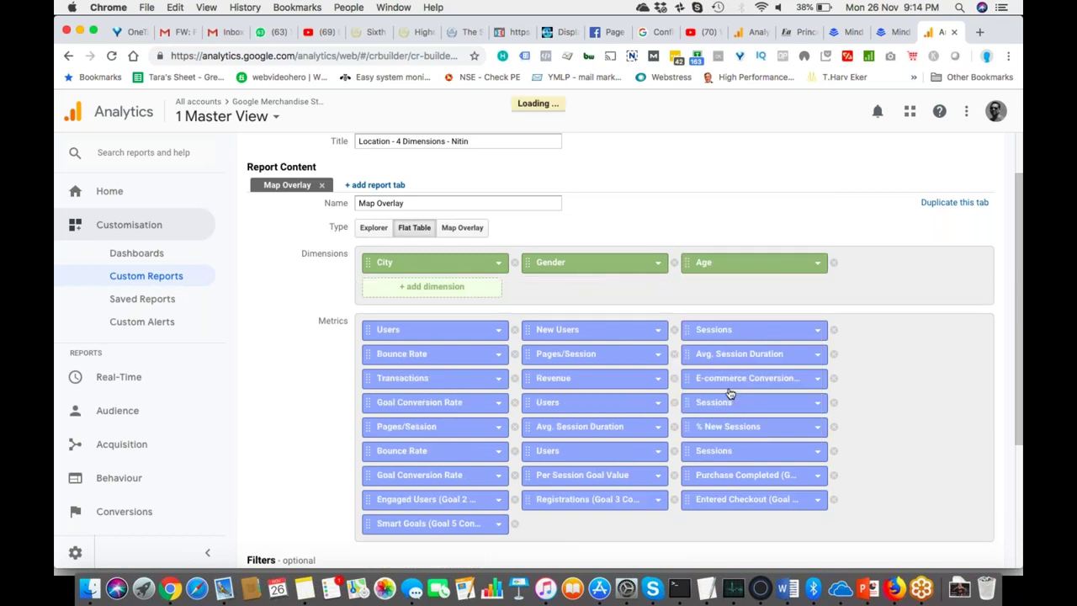
Add Mobile Device Info as the fourth dimension of the flat table.
left_click(419, 288)
type("device")
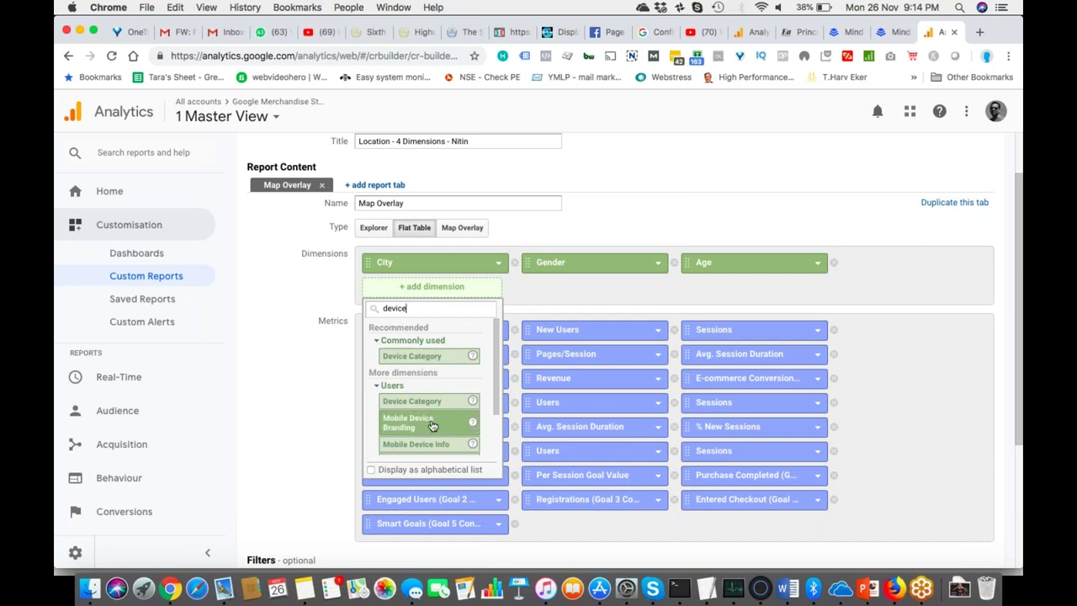
scroll(446, 444, "down", 1)
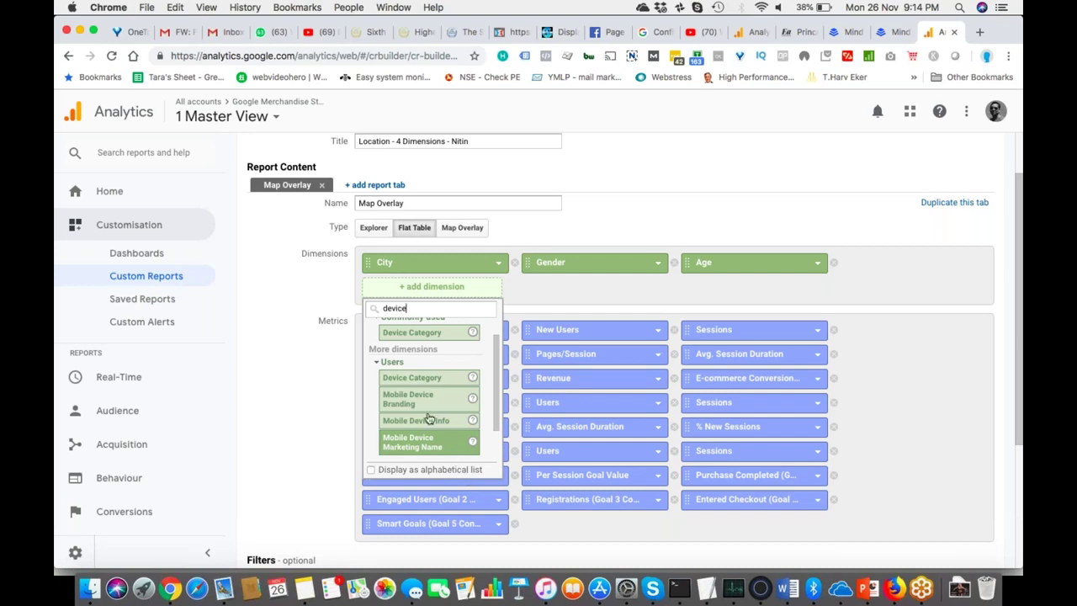
scroll(431, 418, "up", 3)
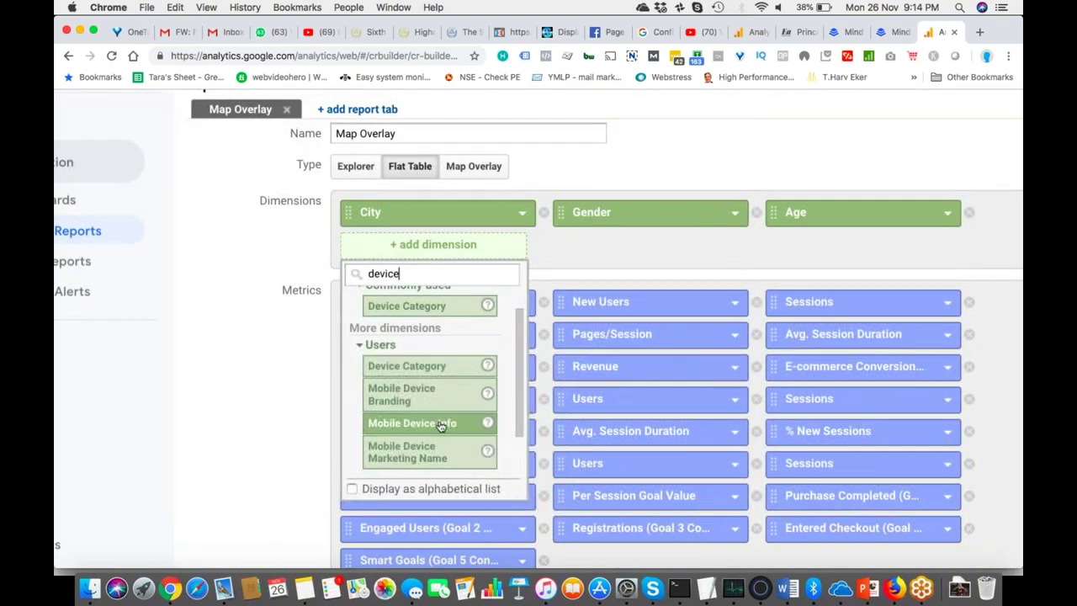
left_click(444, 423)
scroll(493, 373, "right", 2)
scroll(538, 337, "right", 1)
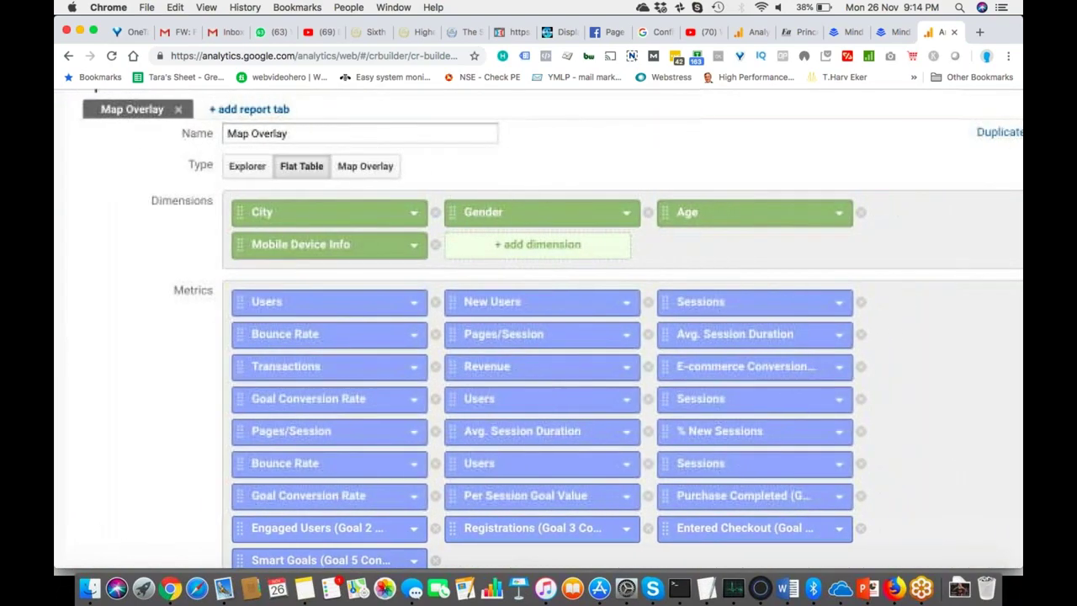
Add a report filter that includes City values matching the regex New York|Mountain View.
scroll(538, 337, "down", 3)
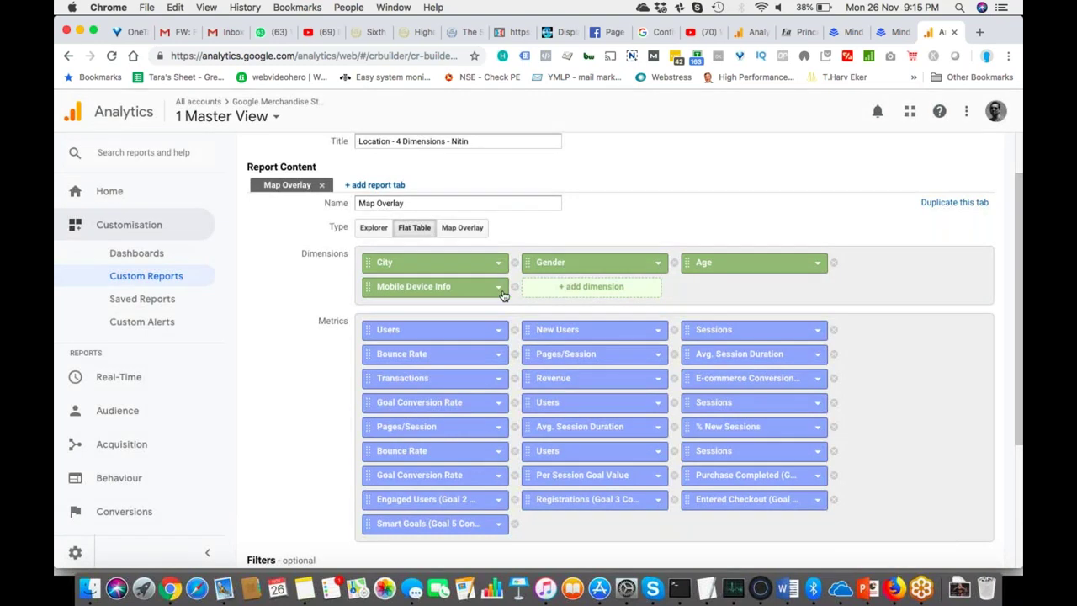
scroll(502, 295, "down", 5)
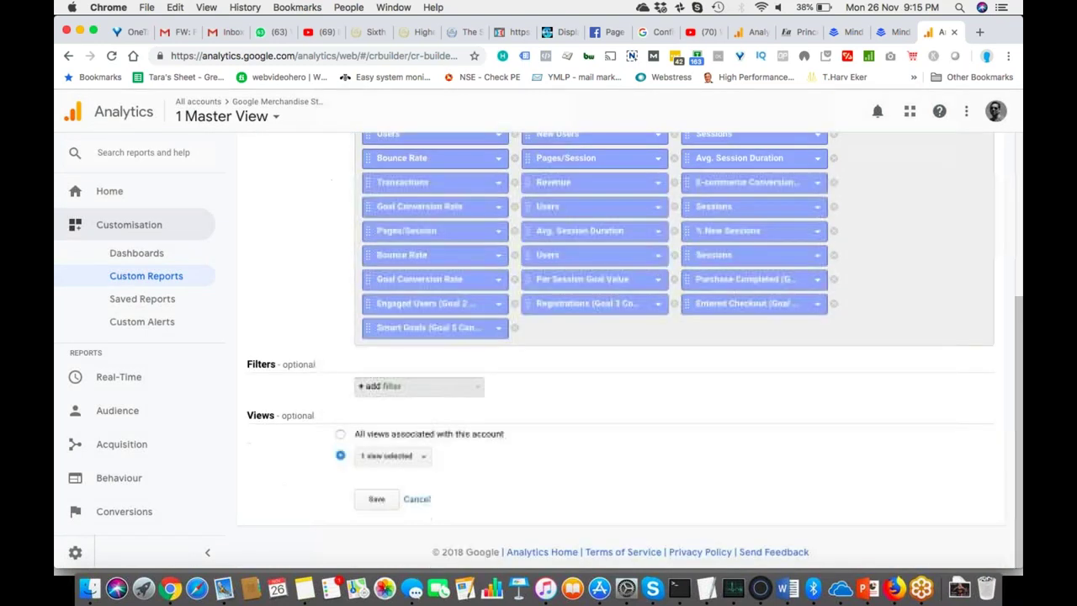
left_click(411, 398)
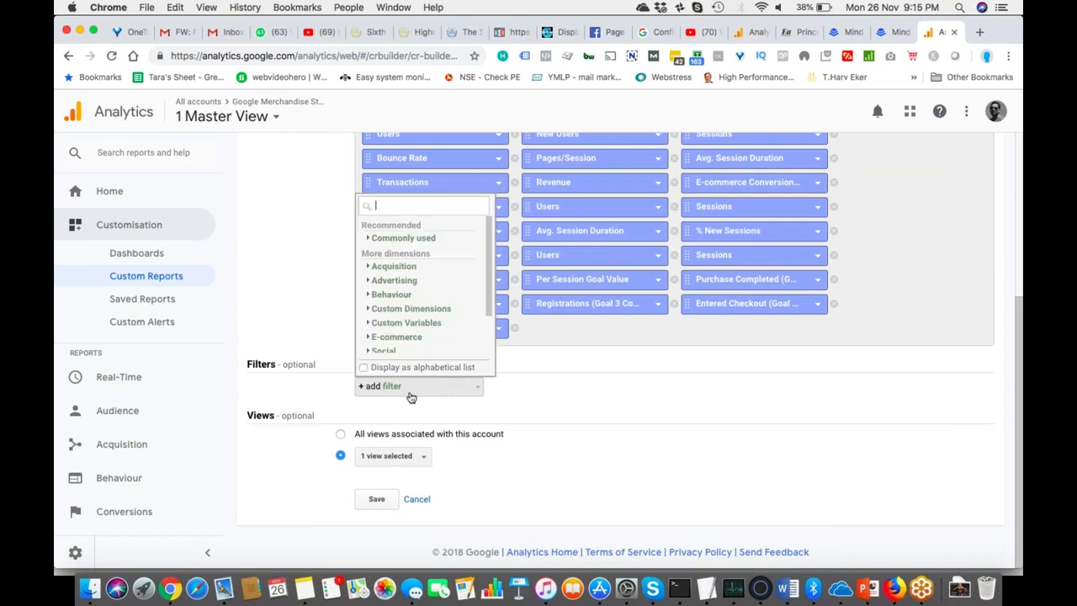
type("city")
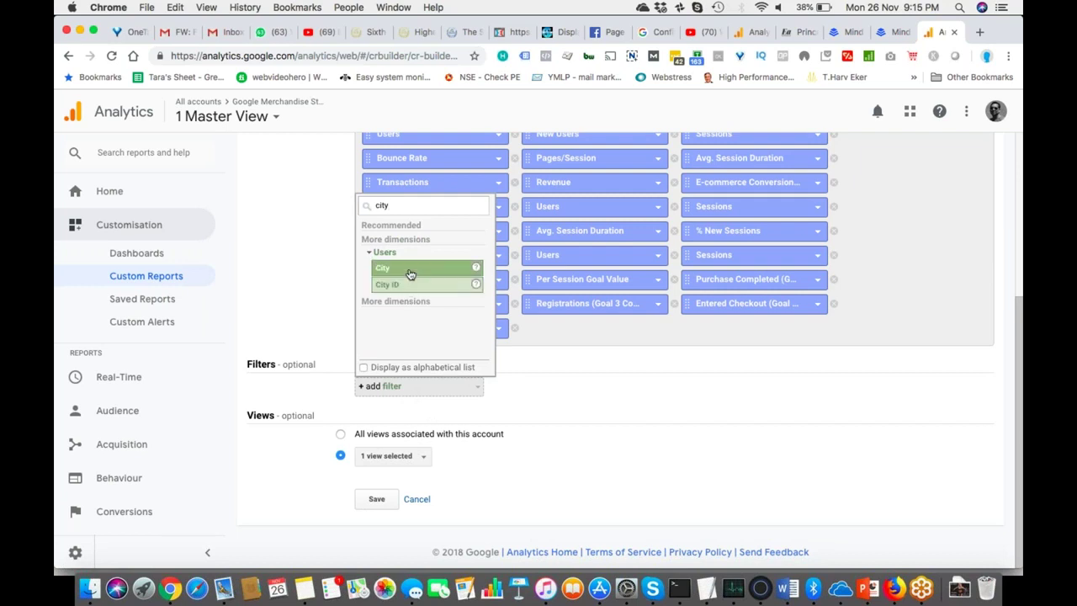
left_click(408, 271)
left_click(592, 398)
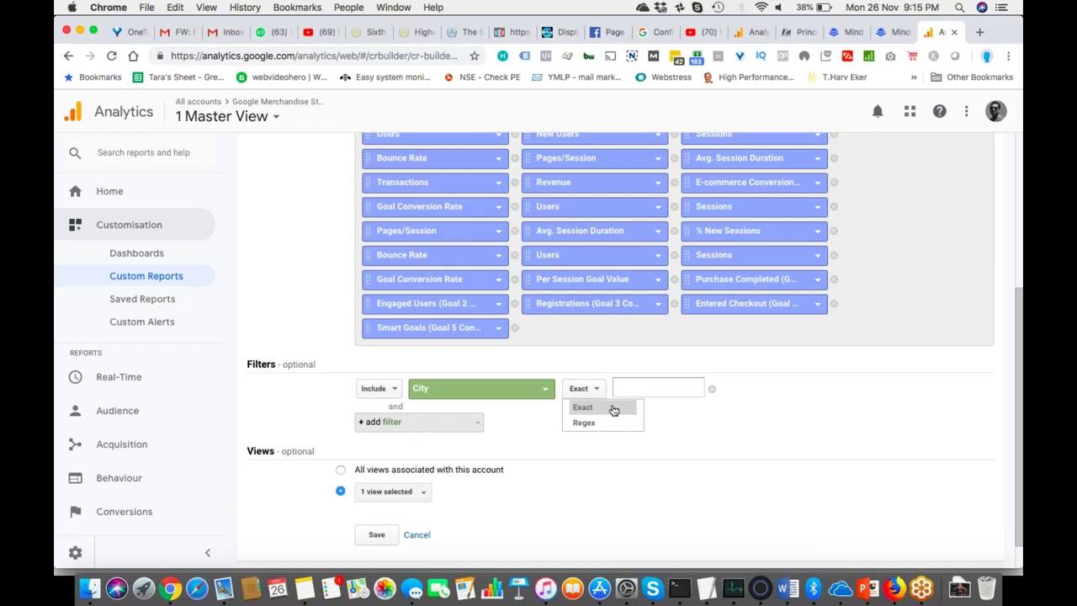
left_click(584, 422)
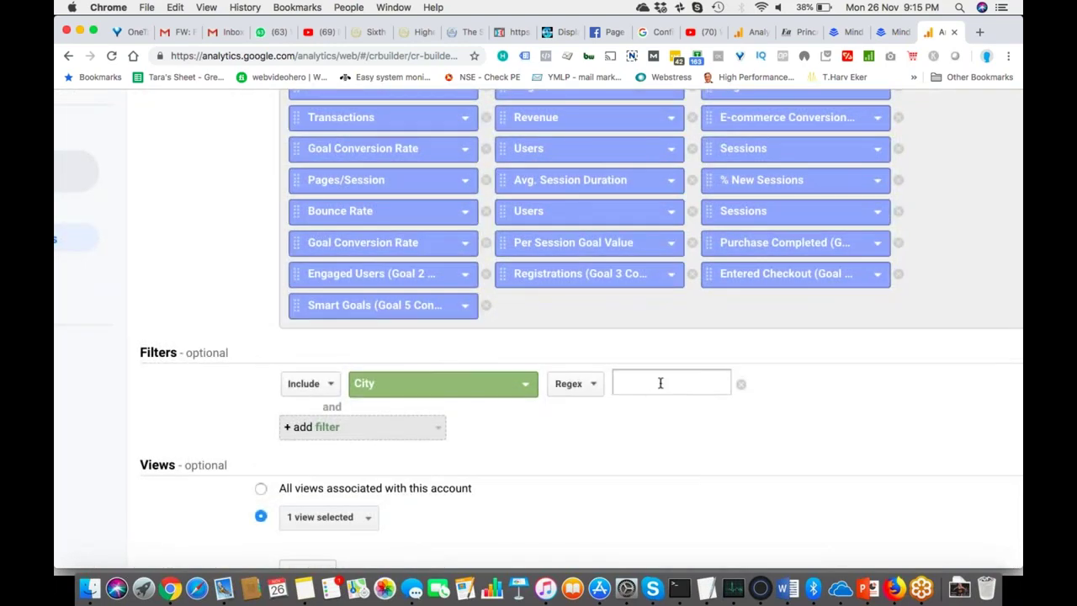
left_click(661, 383)
type("New")
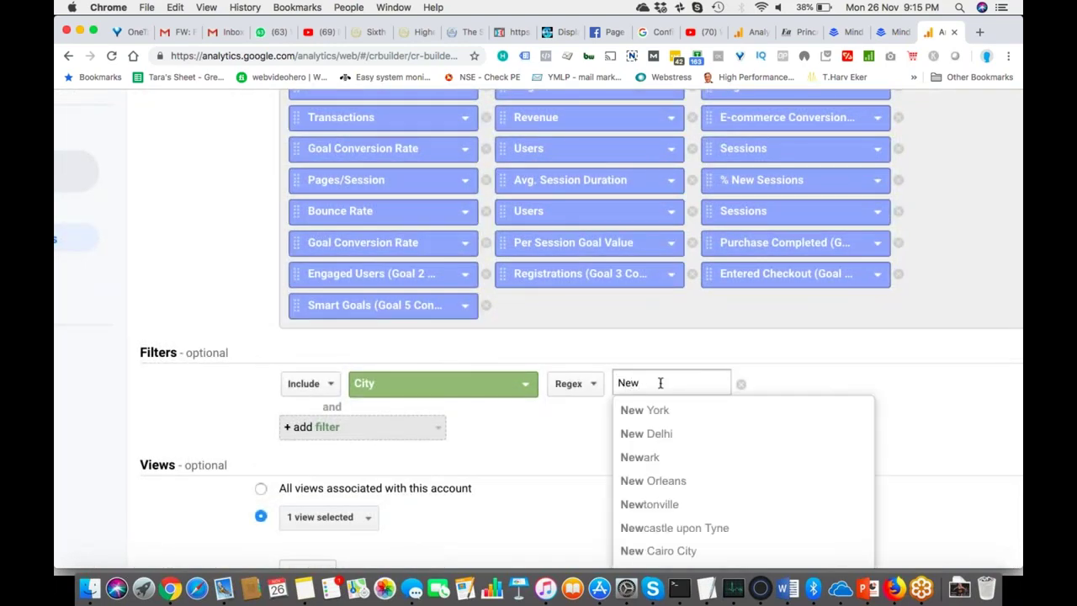
type(" York|Mountain V")
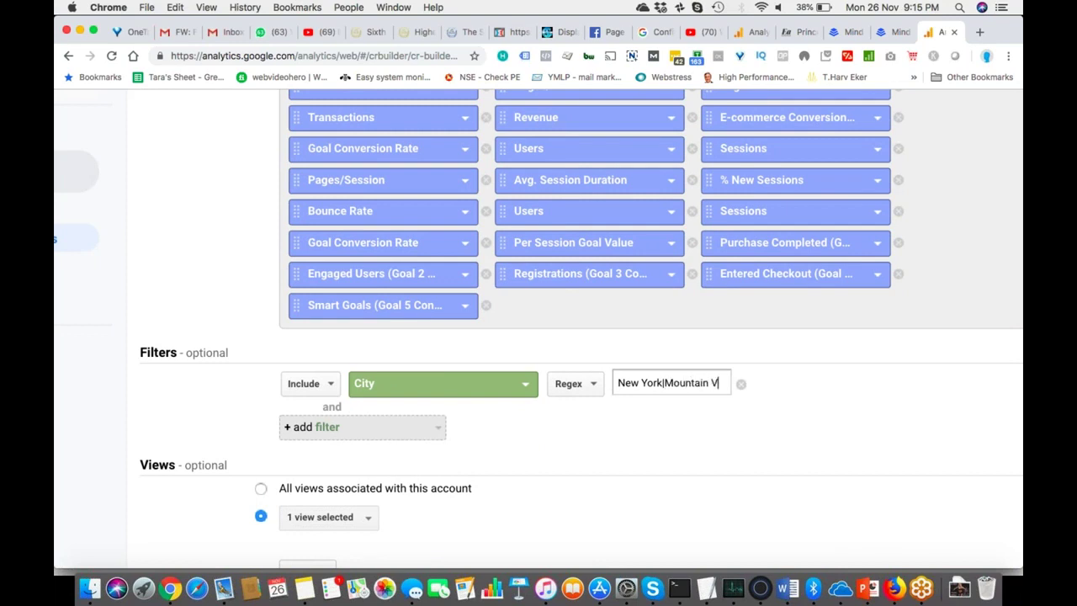
type("iew")
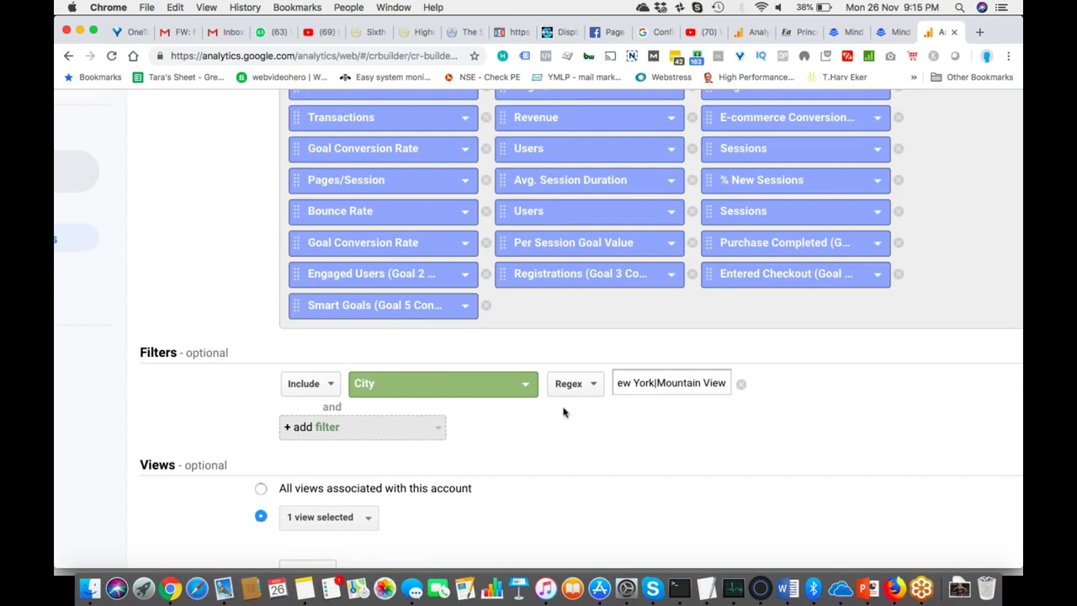
Save the custom report with its single selected view kept.
scroll(564, 412, "down", 3)
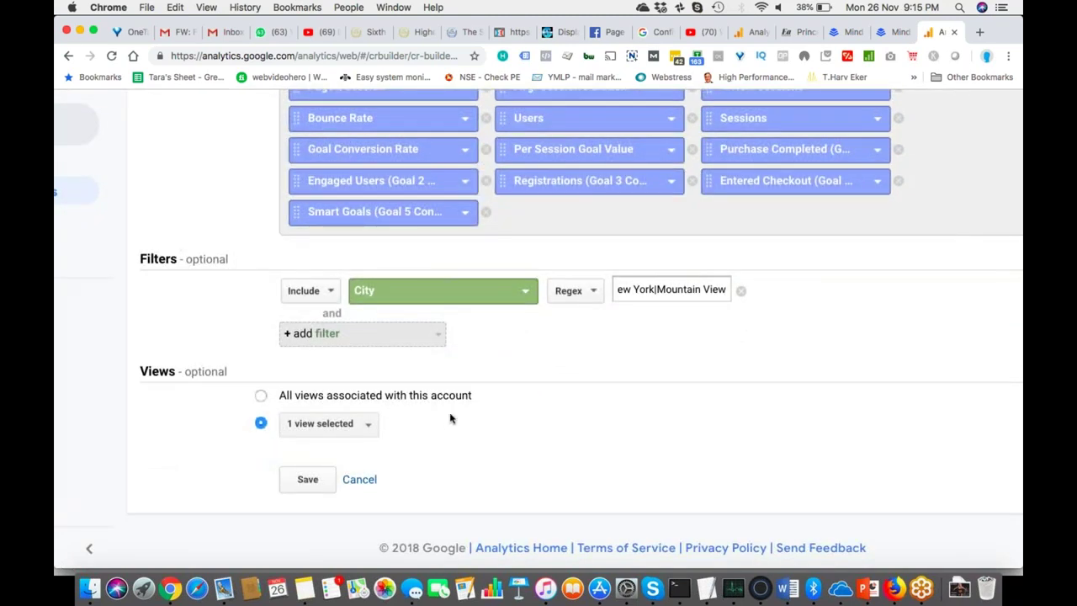
left_click(371, 431)
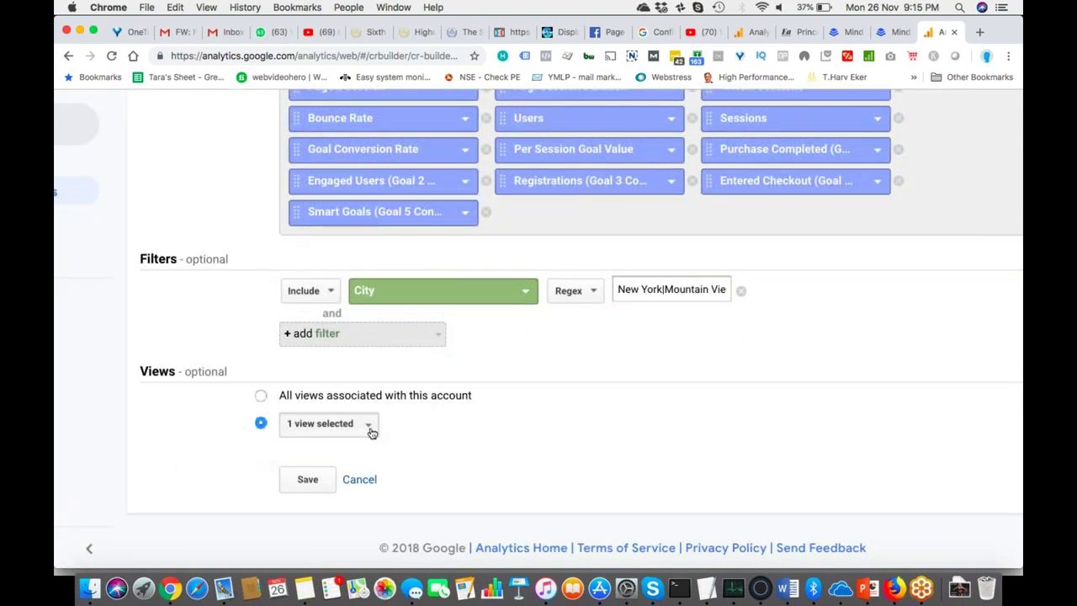
left_click(372, 432)
left_click(371, 431)
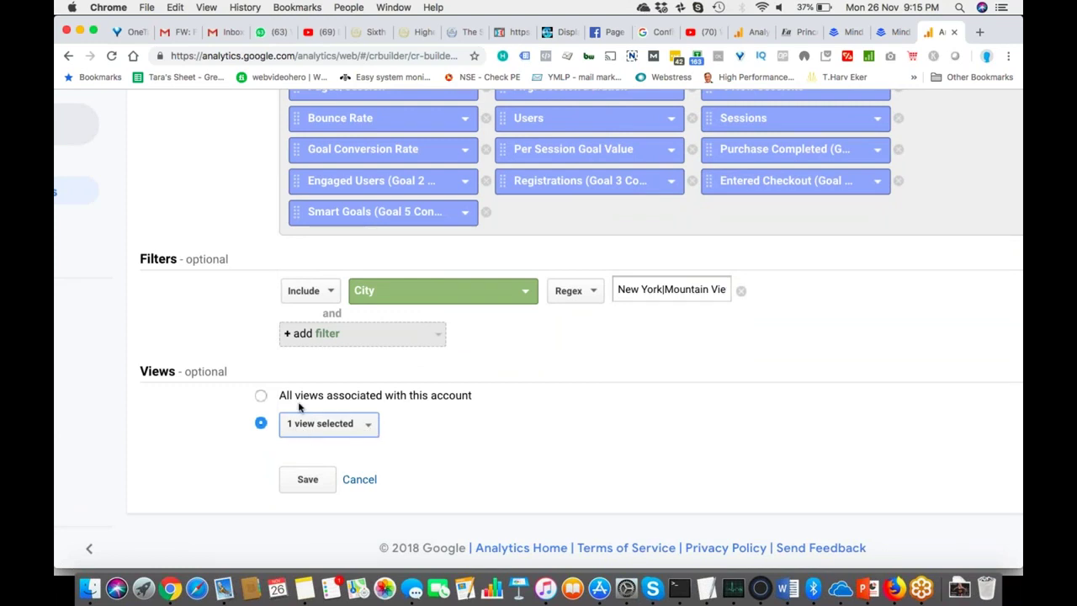
left_click(306, 477)
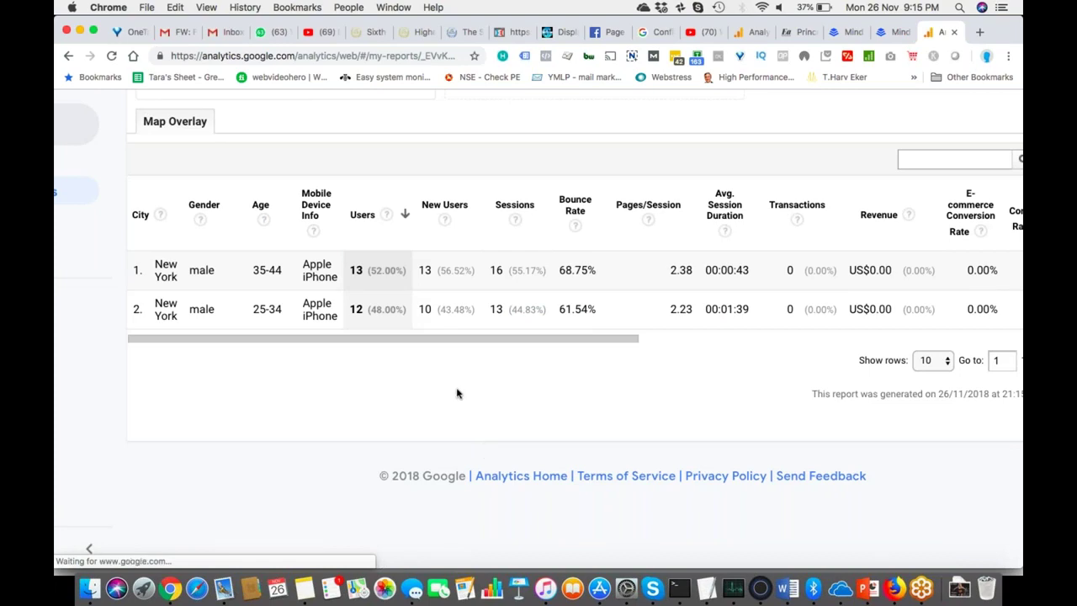
right_click(457, 393)
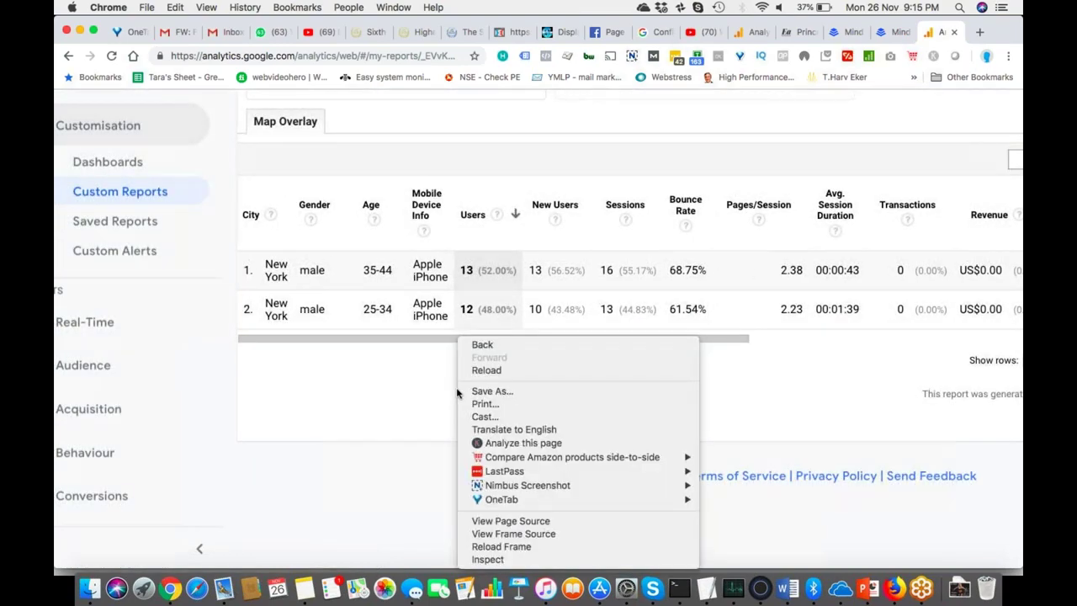
left_click(368, 386)
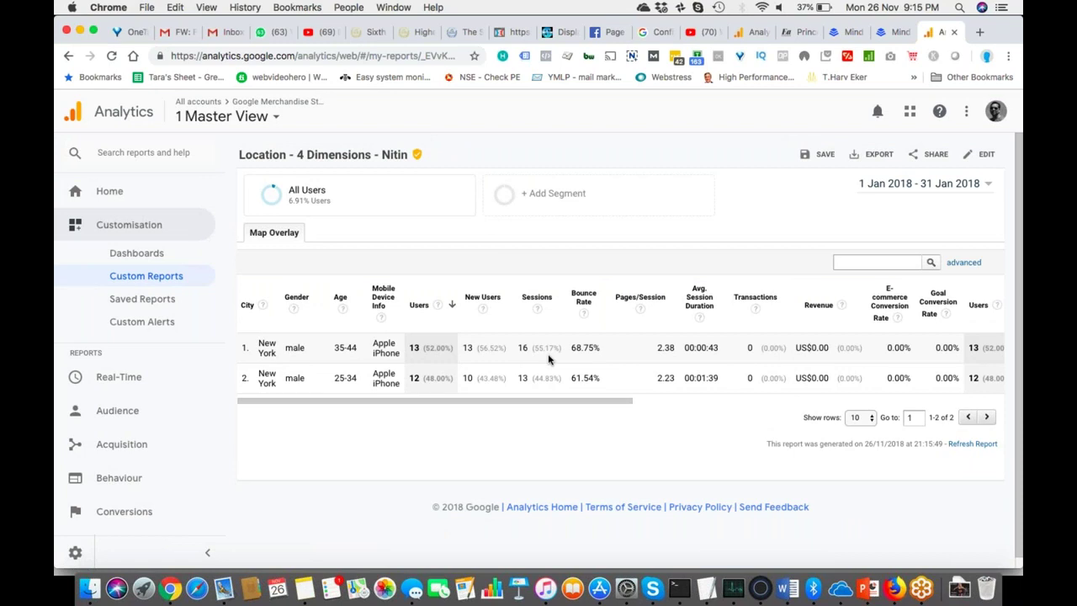
Set the custom report's date range to 1 Jan 2018 - 26 Nov 2018 and apply it.
left_click(909, 189)
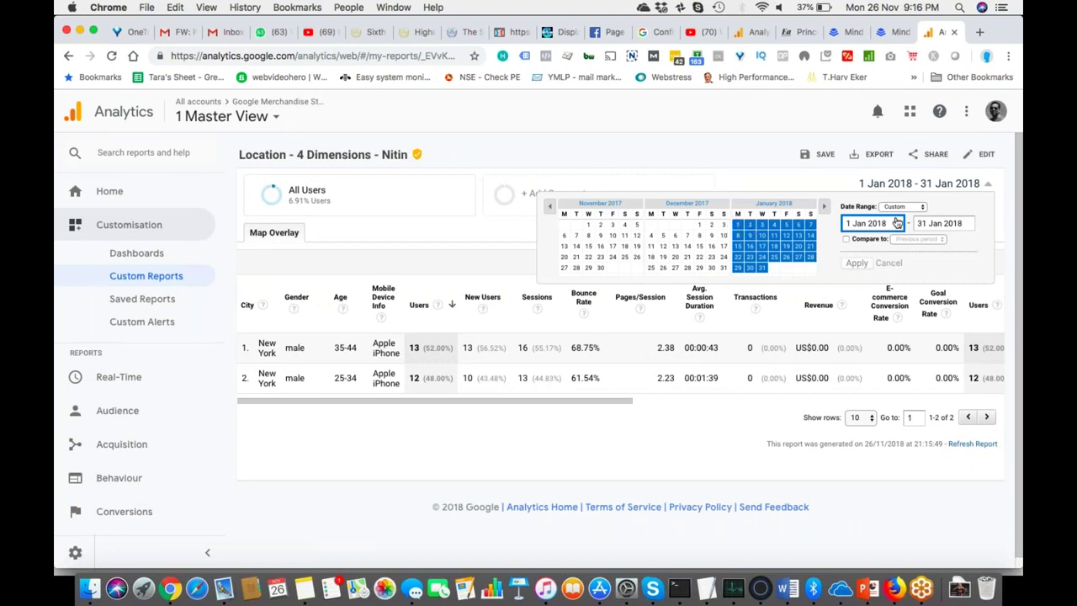
left_click(737, 228)
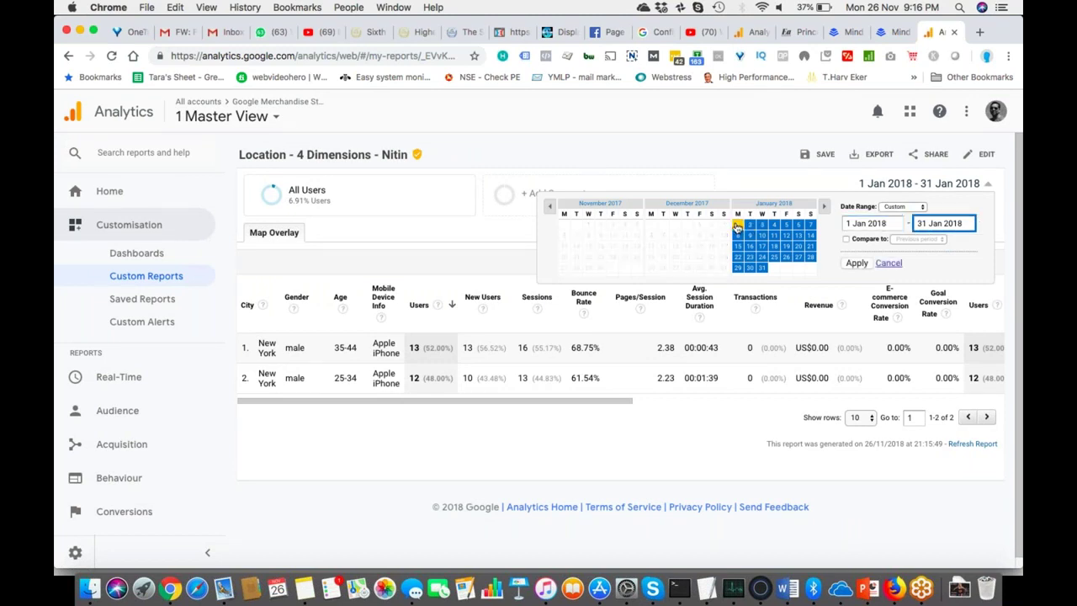
left_click(826, 207)
left_click(826, 208)
left_click(825, 208)
left_click(825, 208)
left_click(826, 207)
left_click(826, 208)
left_click(825, 208)
left_click(826, 208)
left_click(825, 208)
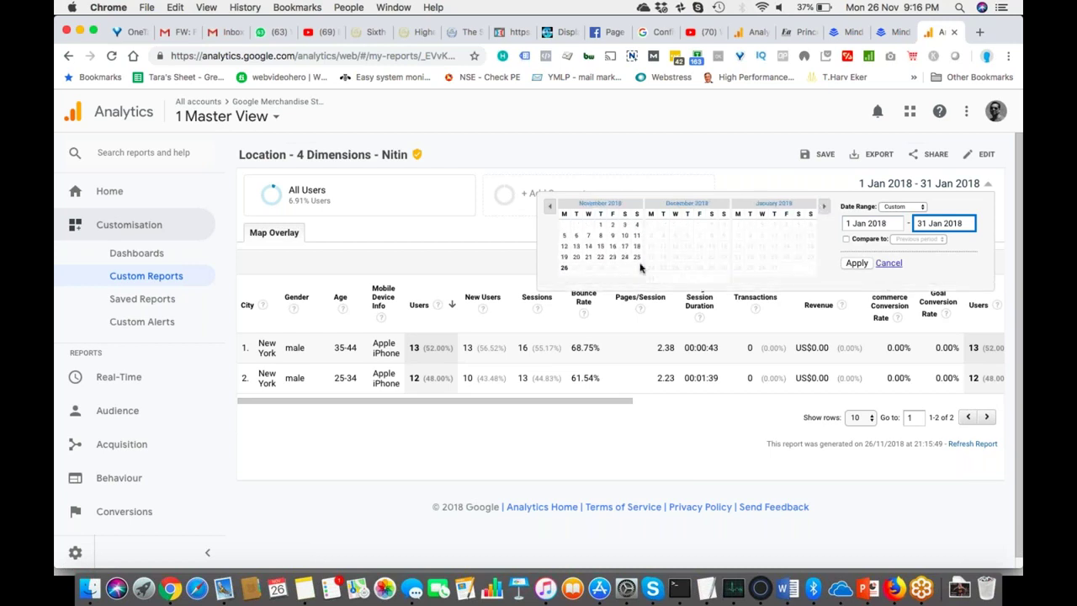
left_click(564, 267)
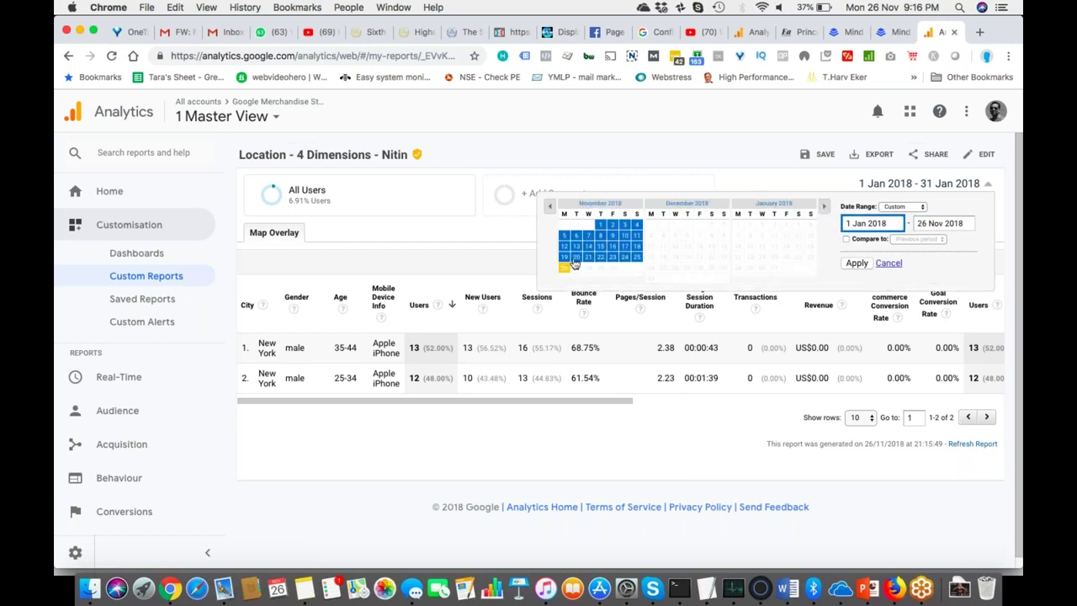
left_click(855, 263)
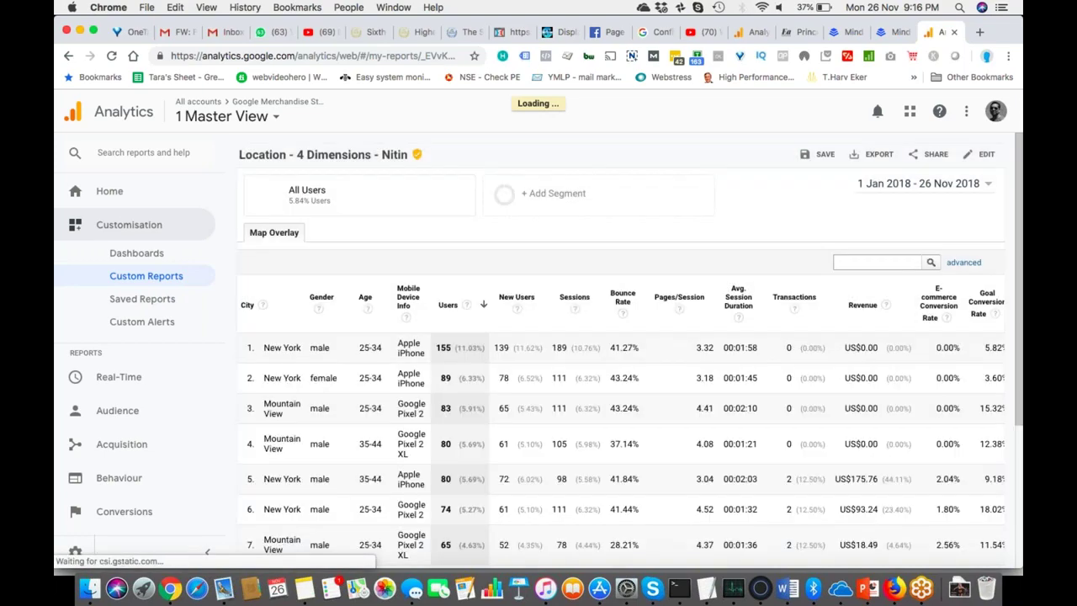
Collapse the navigation sidebar and examine the flat table's city, gender, age and mobile device rows with their user, session and revenue metrics.
scroll(667, 387, "down", 3)
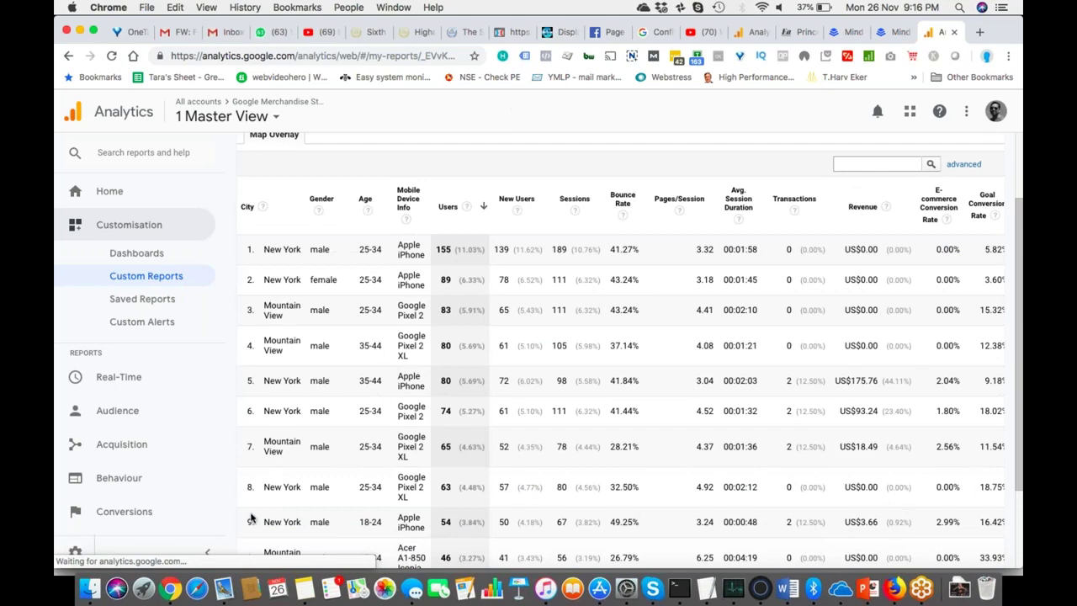
left_click(208, 553)
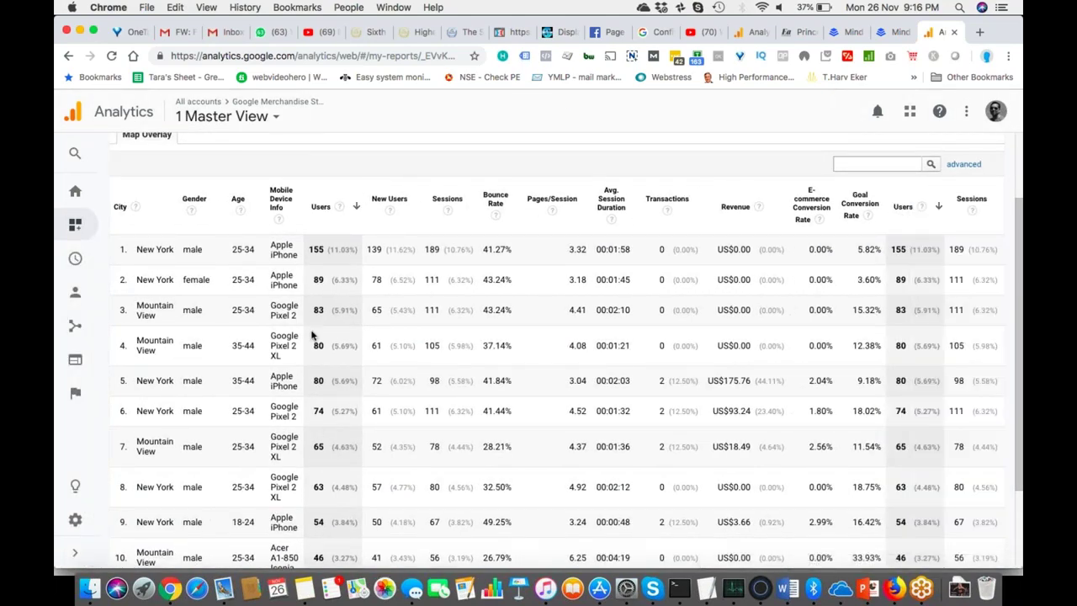
scroll(311, 336, "up", 3)
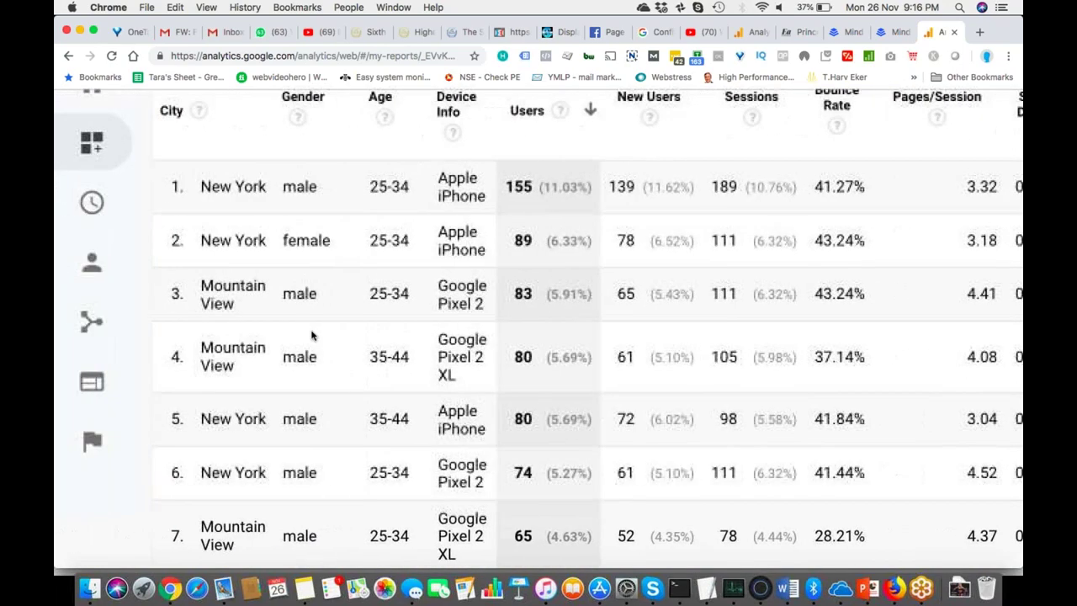
scroll(311, 335, "up", 2)
scroll(312, 336, "right", 2)
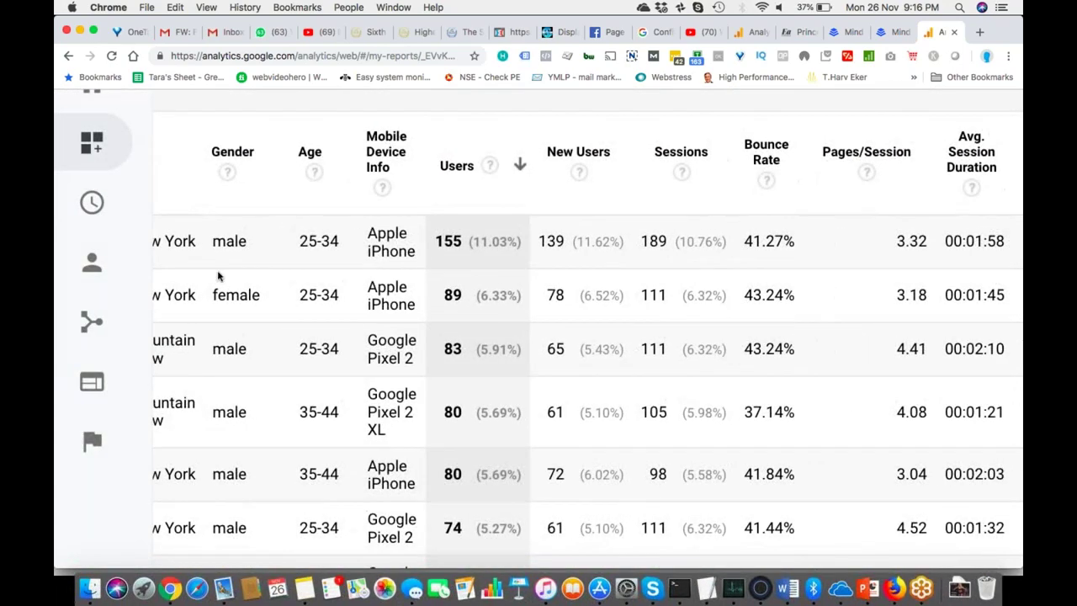
scroll(199, 261, "left", 2)
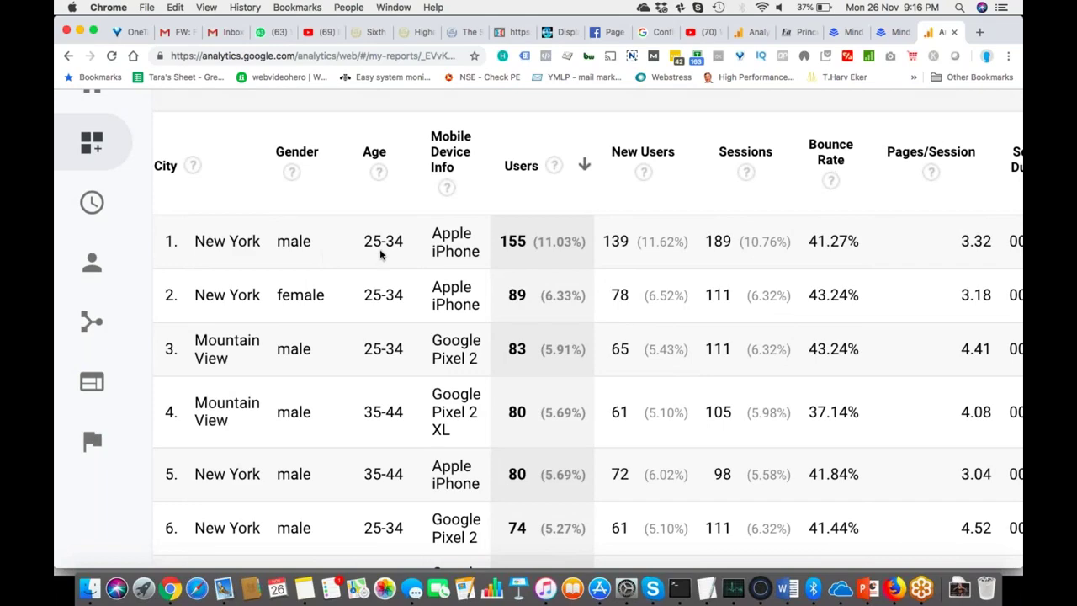
scroll(406, 249, "right", 2)
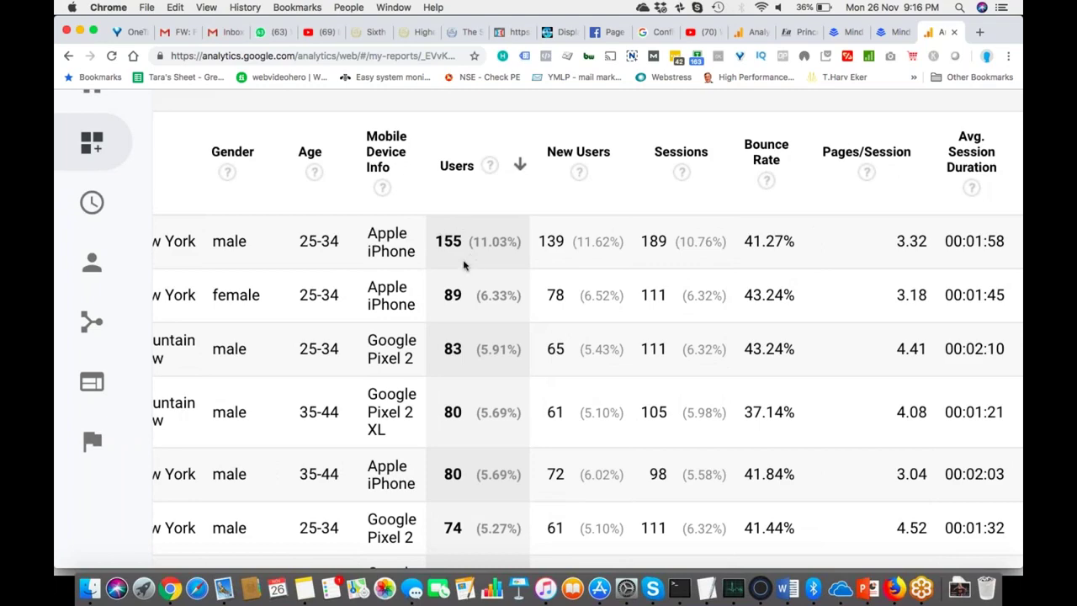
scroll(385, 310, "left", 2)
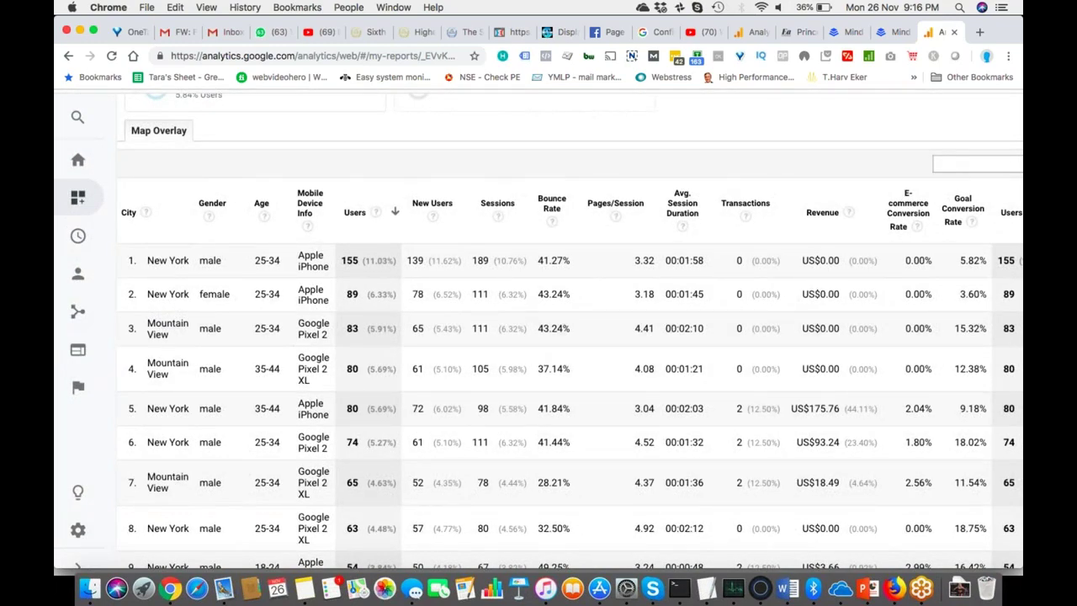
scroll(539, 336, "down", 4)
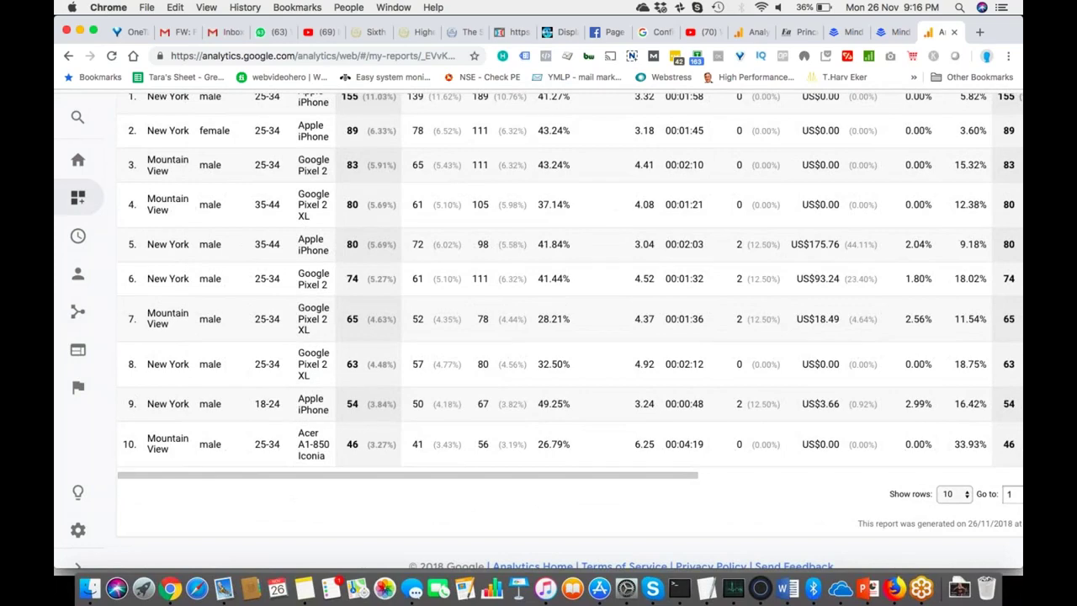
scroll(530, 278, "right", 2)
key("super+minus")
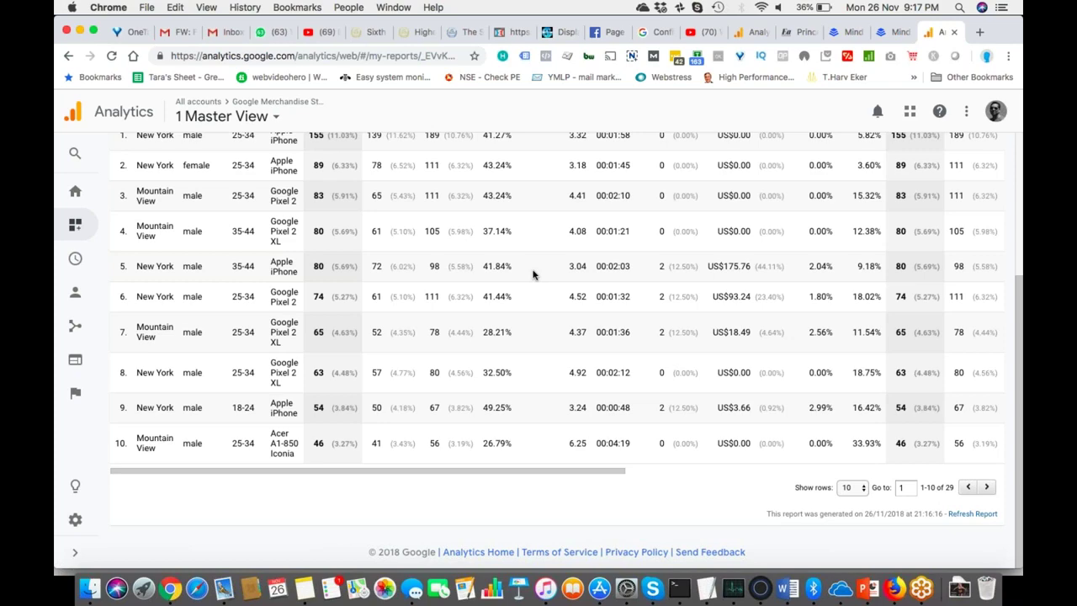
scroll(533, 273, "up", 3)
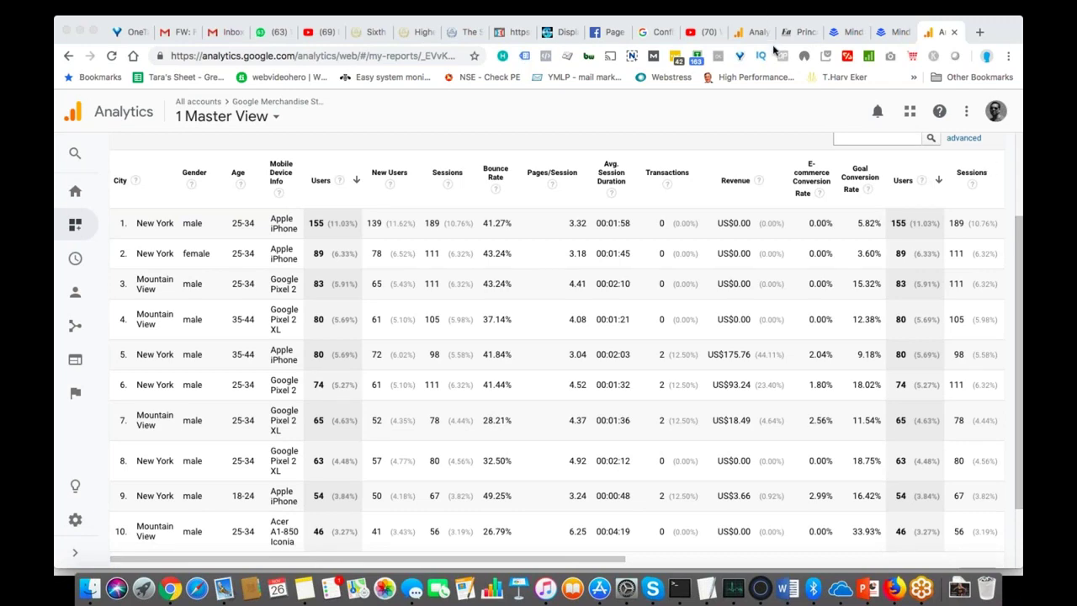
Edit the custom report to remove the Mobile Device Info dimension, and save it.
scroll(690, 291, "up", 3)
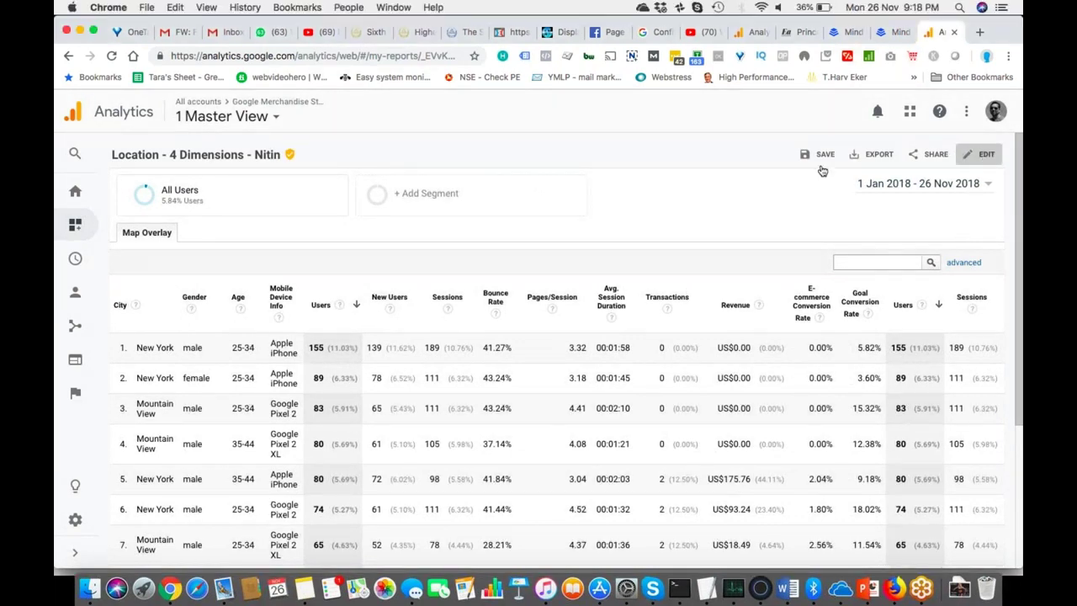
left_click(980, 154)
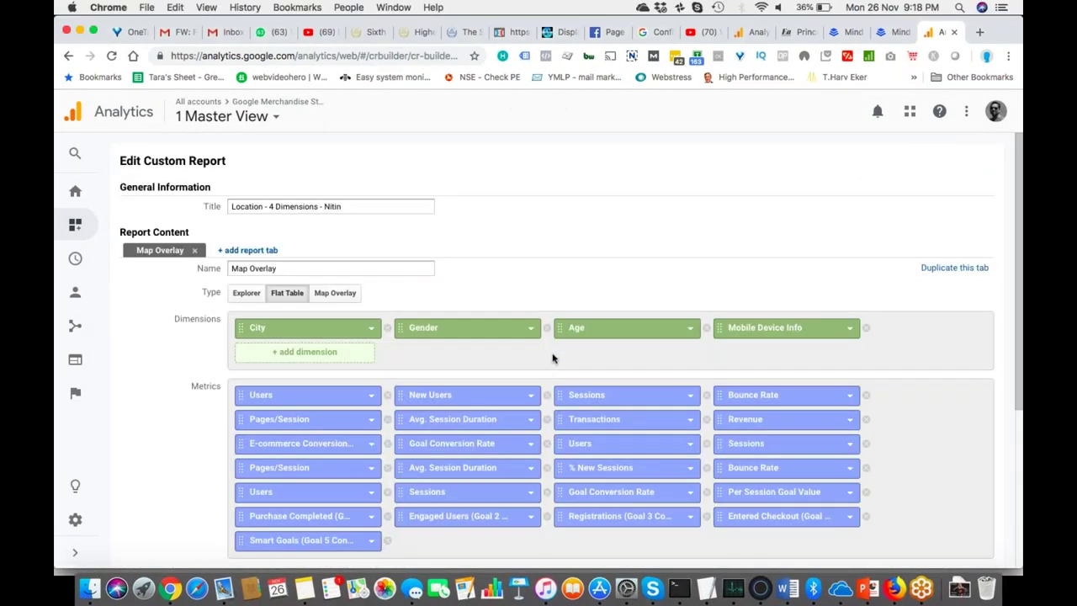
left_click(850, 328)
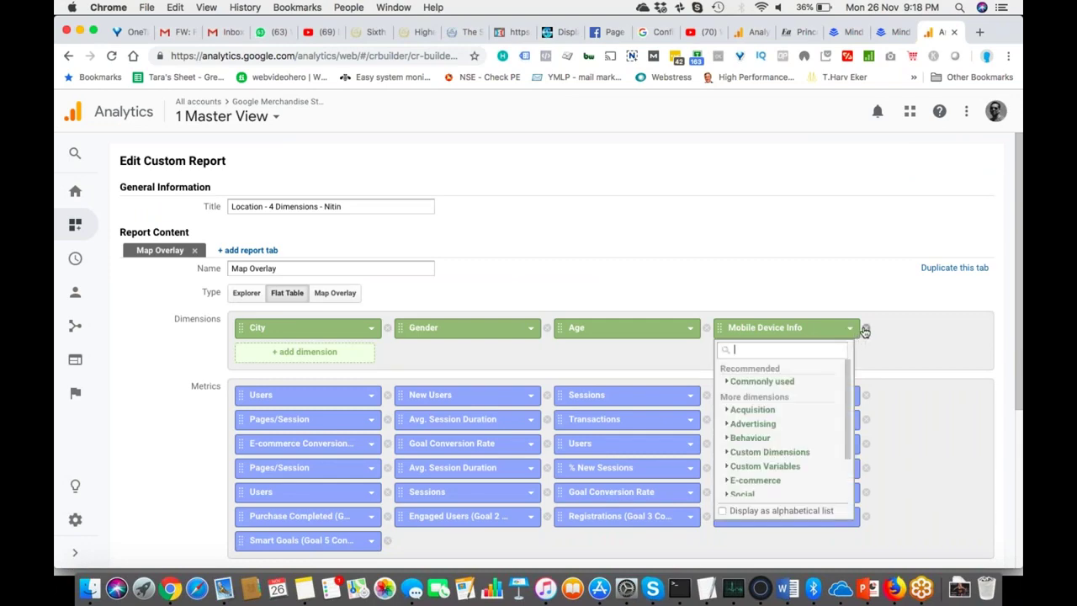
left_click(865, 331)
scroll(865, 331, "down", 3)
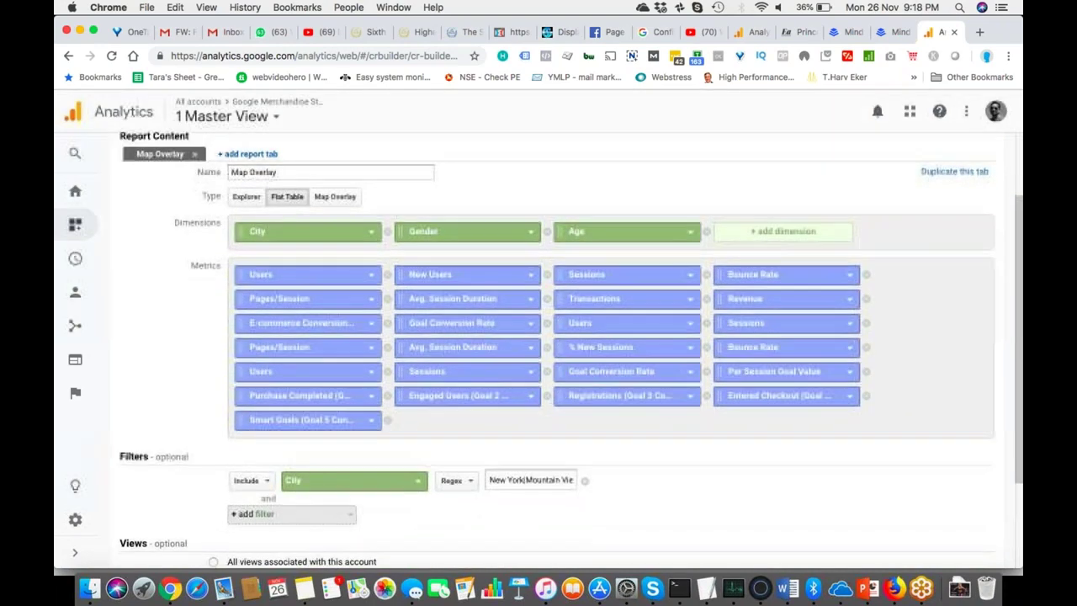
left_click(249, 500)
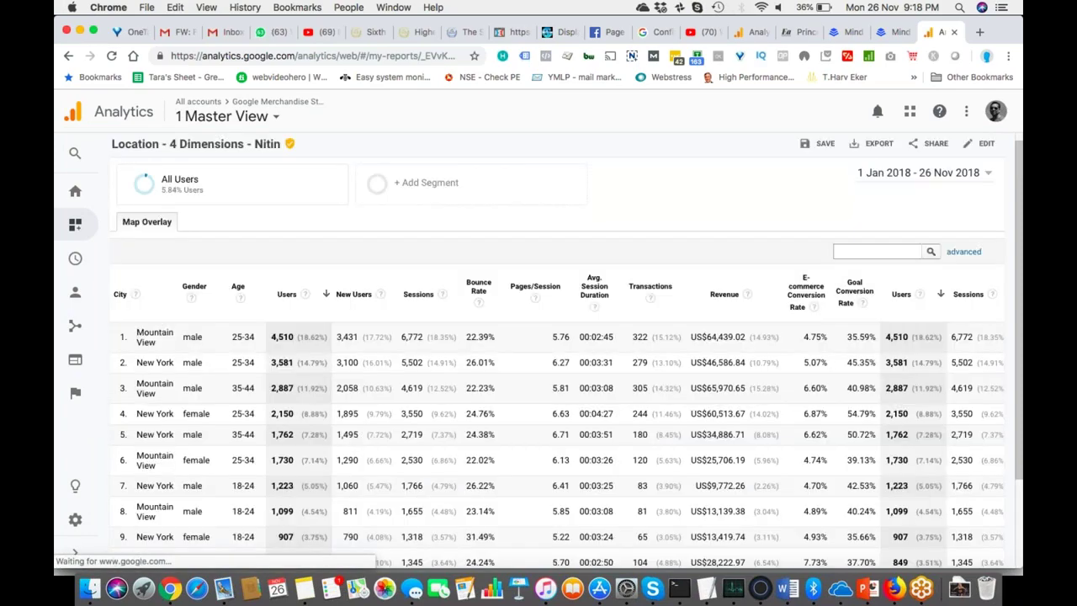
Review the updated city, gender and age table, and return to the list of custom reports.
scroll(165, 350, "up", 5)
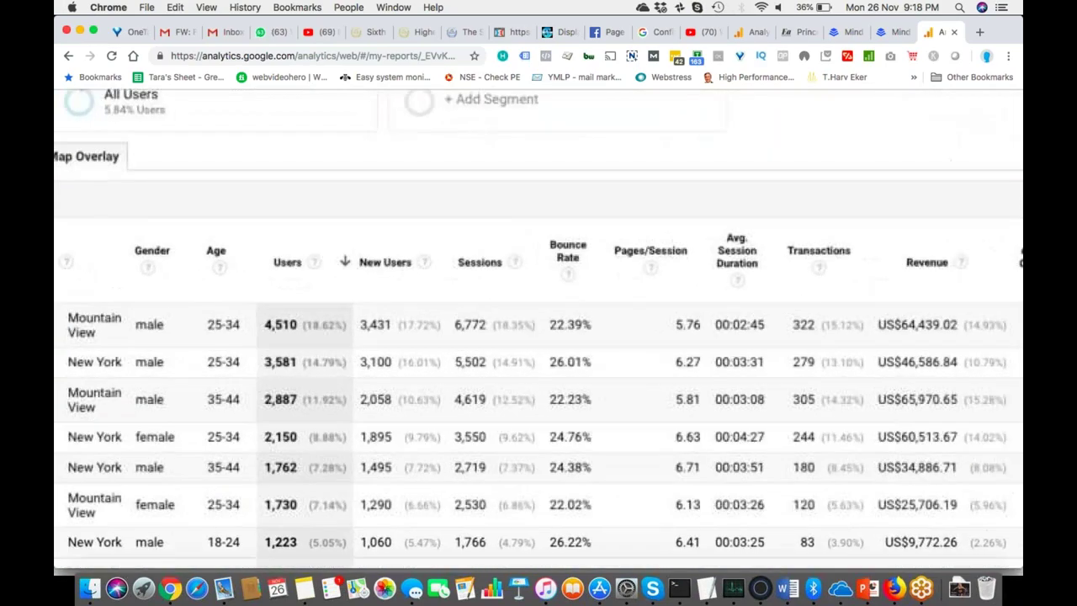
scroll(164, 350, "down", 1)
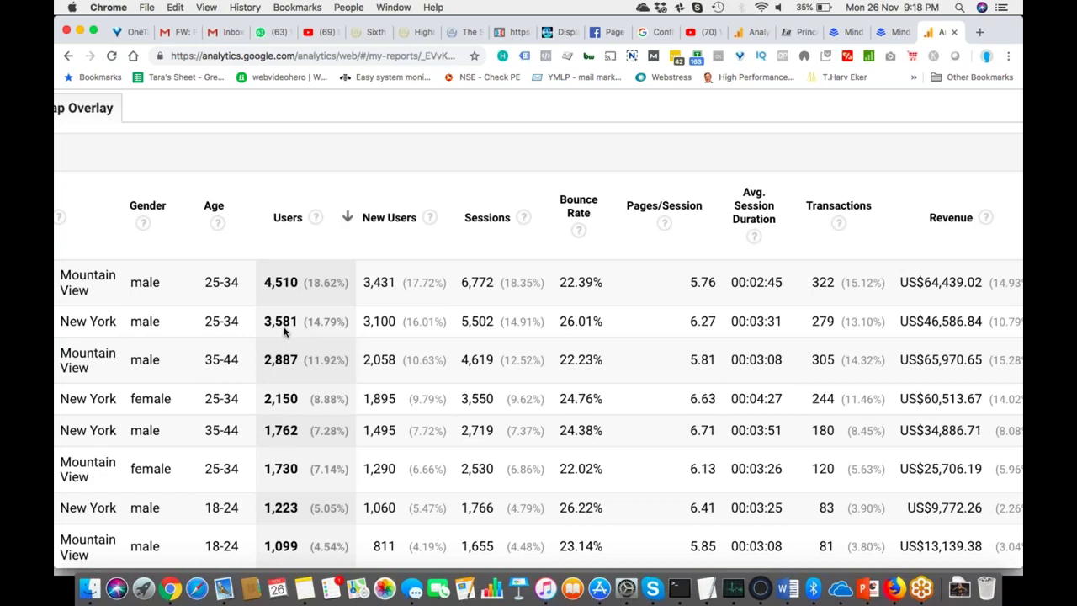
key("super+0")
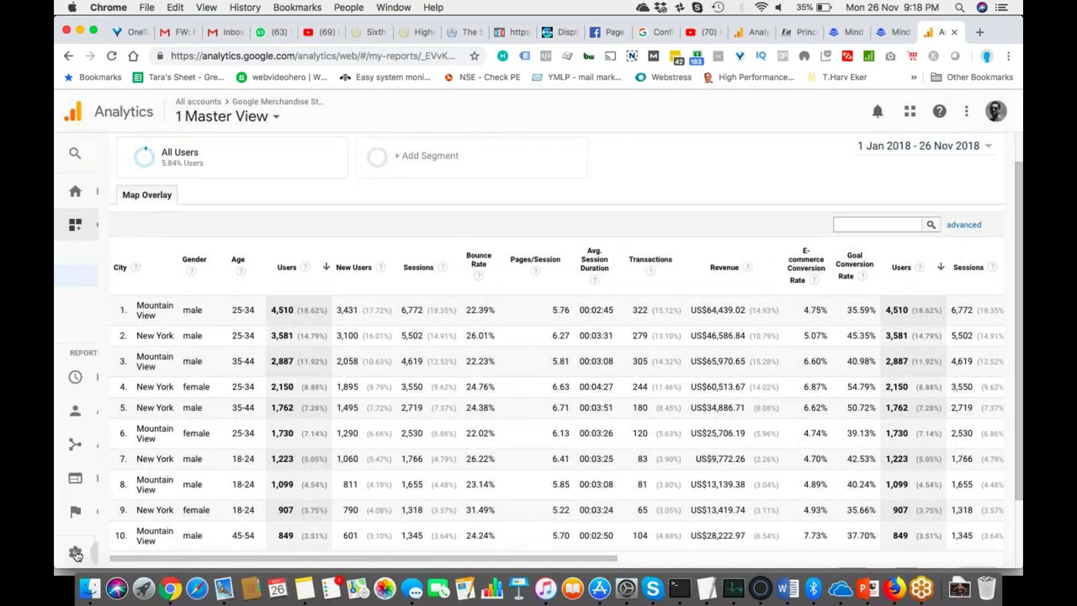
left_click(75, 552)
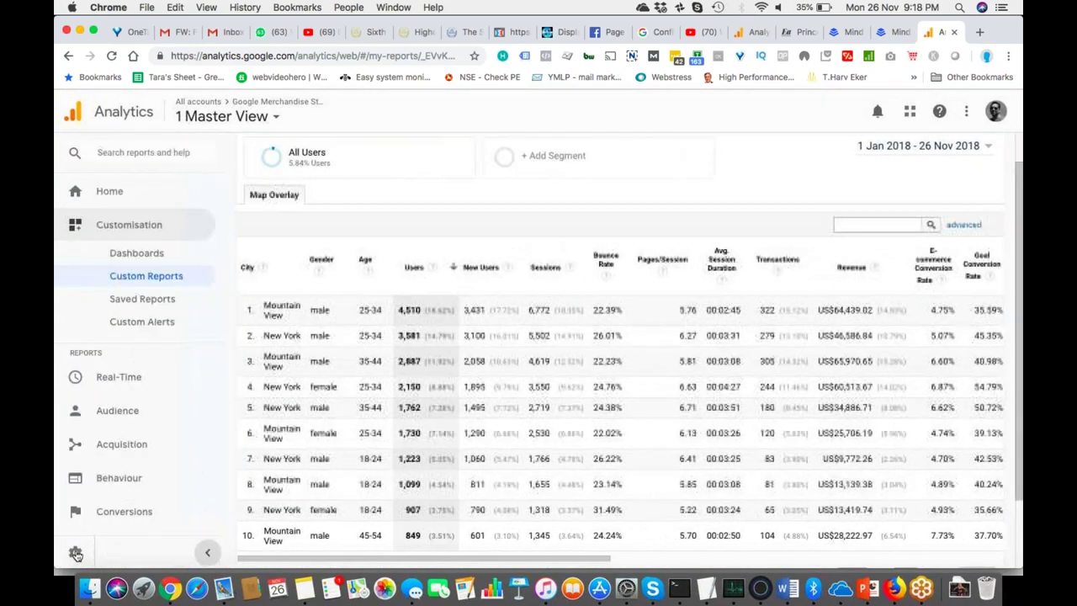
left_click(171, 281)
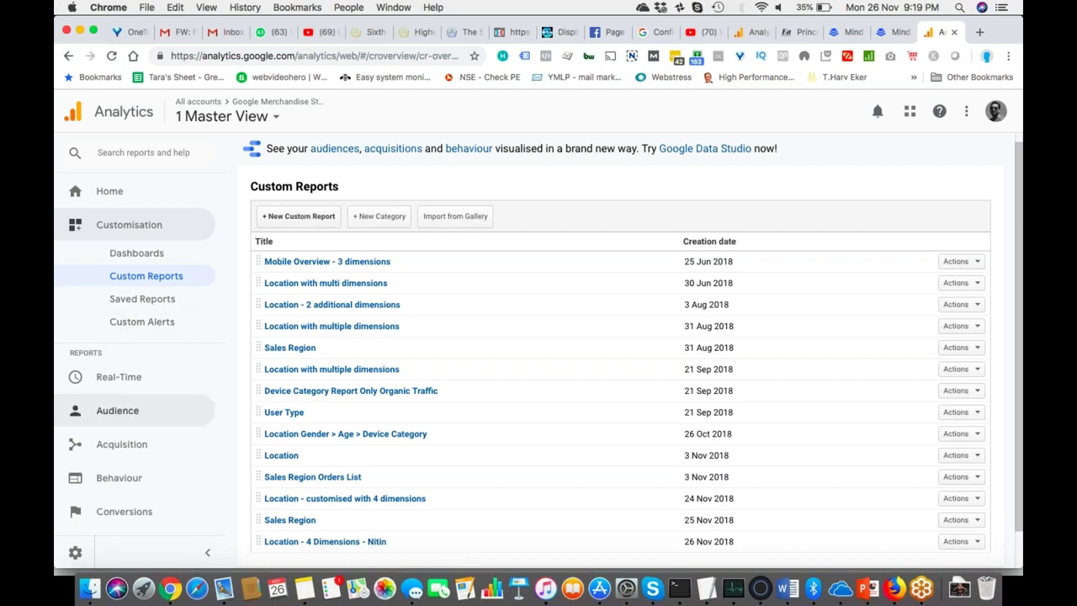
Open the Location report in the Audience Geo section and switch it to the Explorer view.
left_click(127, 414)
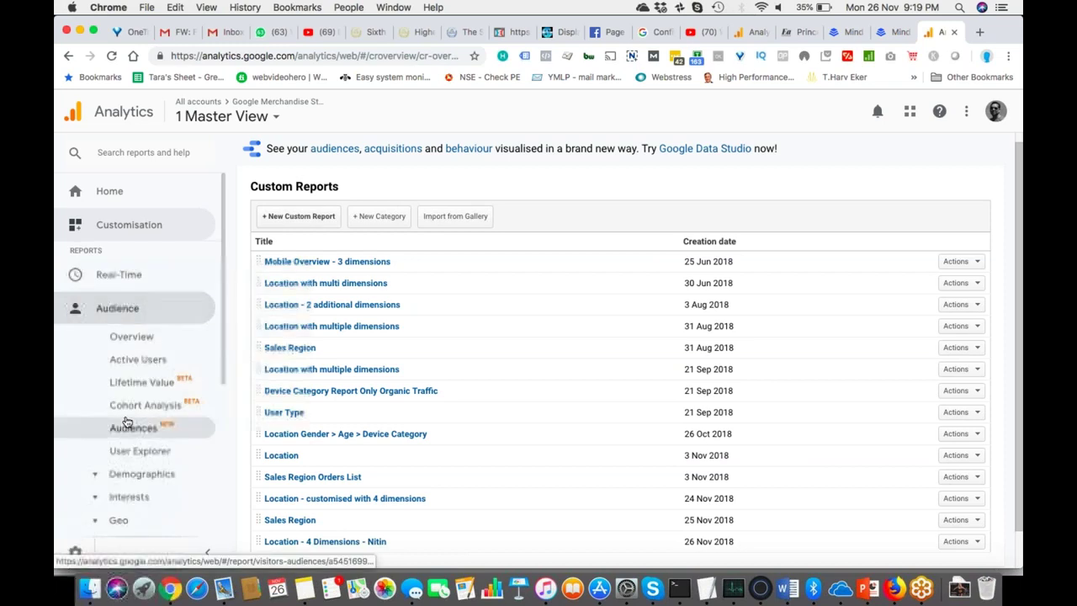
left_click(125, 353)
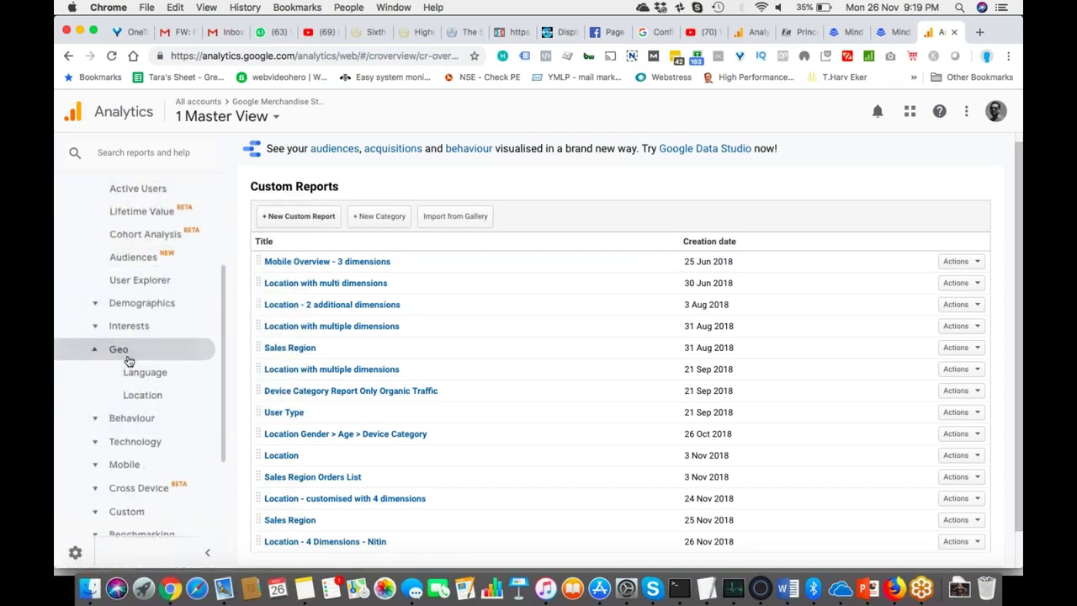
left_click(145, 406)
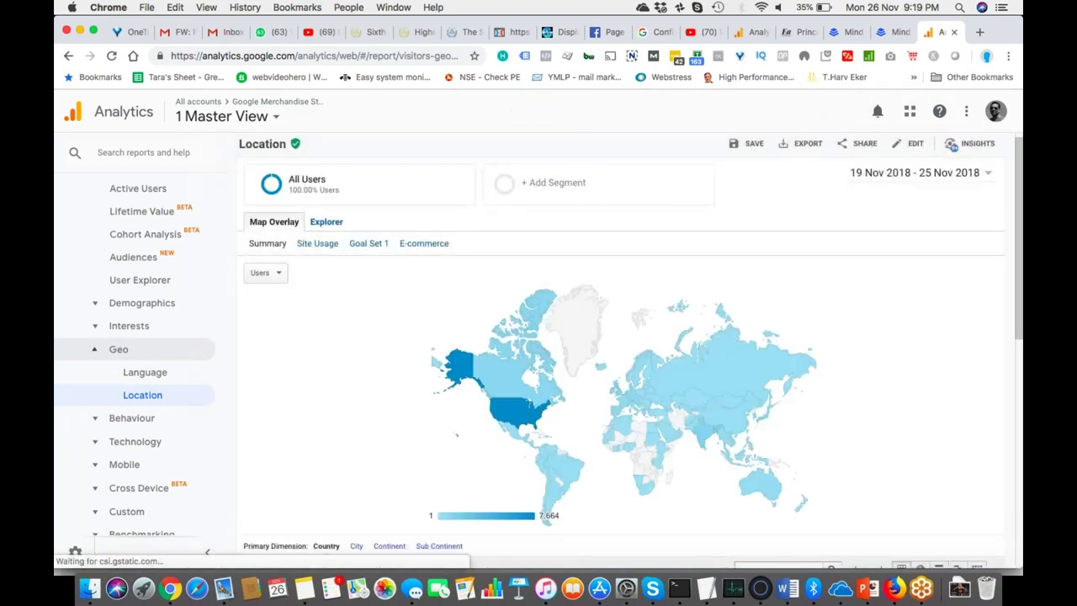
left_click(327, 221)
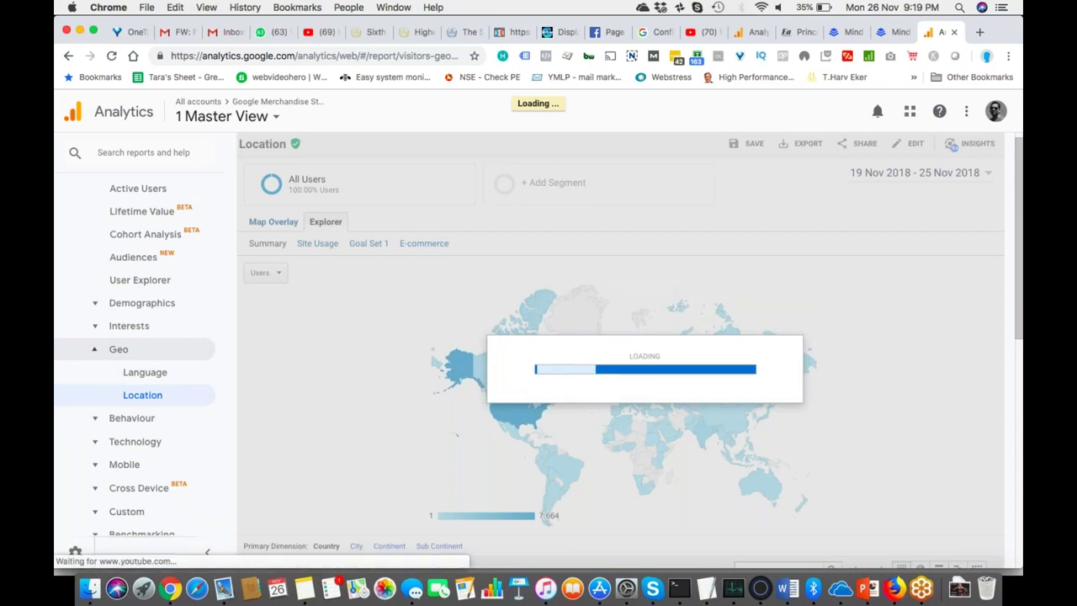
Drill down into the United States in the Location report's country table to list its regions.
scroll(529, 312, "down", 5)
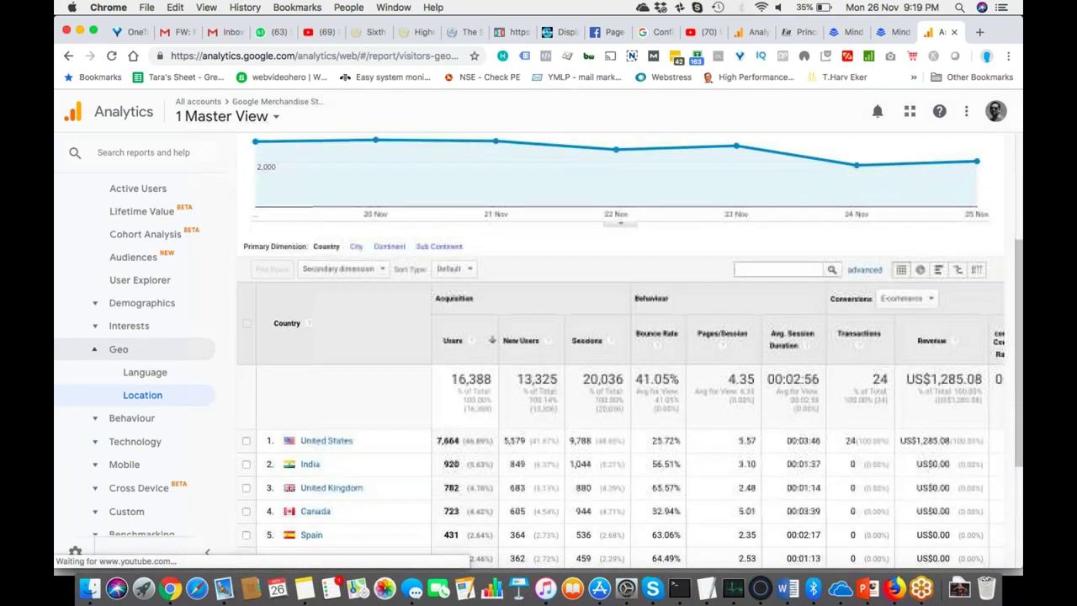
scroll(362, 378, "down", 2)
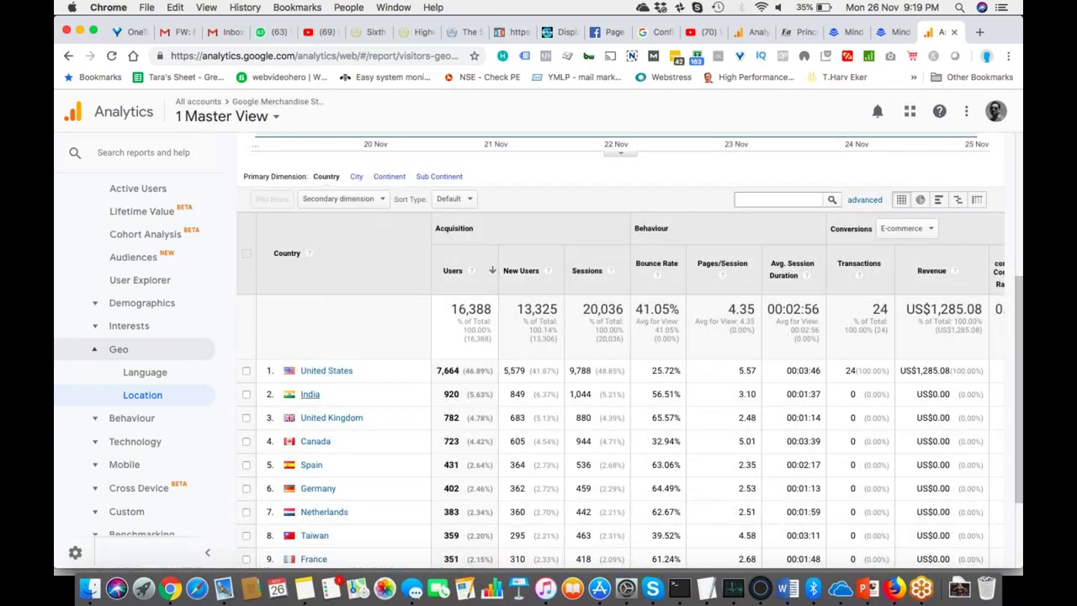
left_click(339, 373)
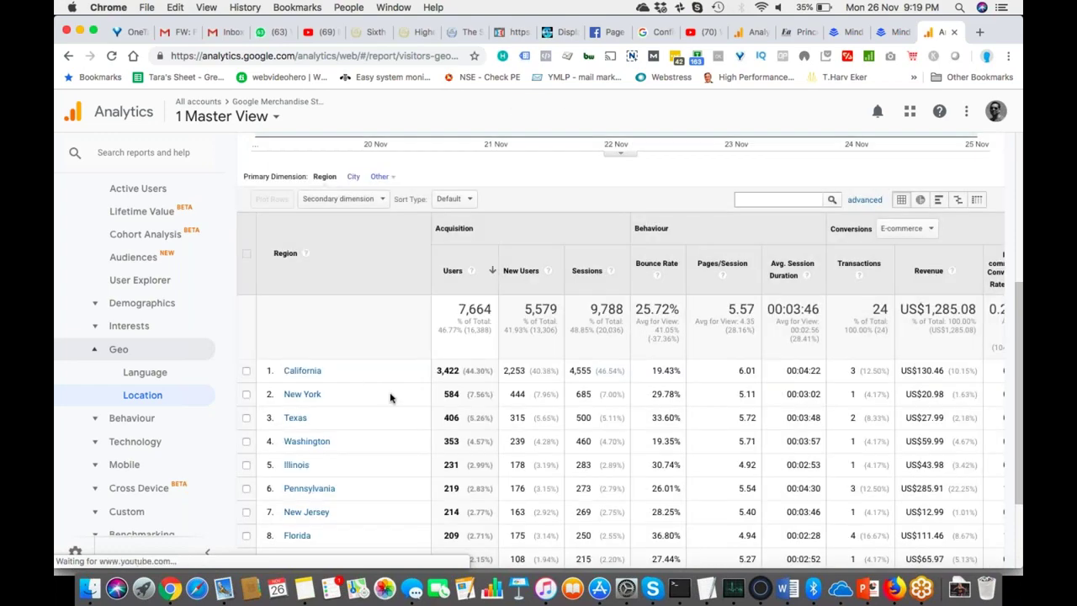
Review the United States region rows and trend chart, and drill down into California to examine its cities.
scroll(391, 398, "down", 3)
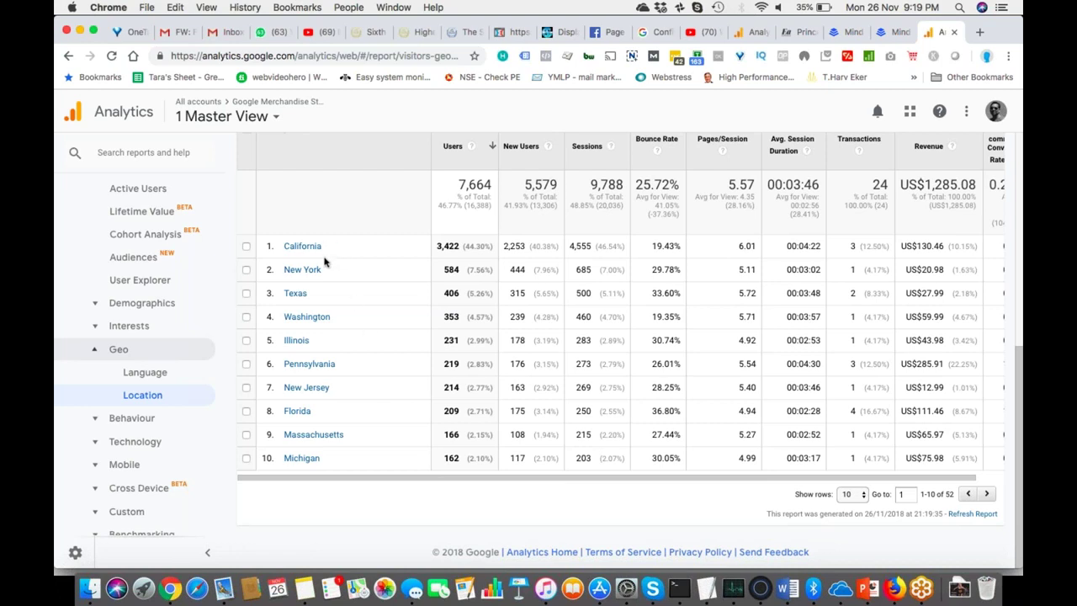
scroll(342, 329, "up", 3)
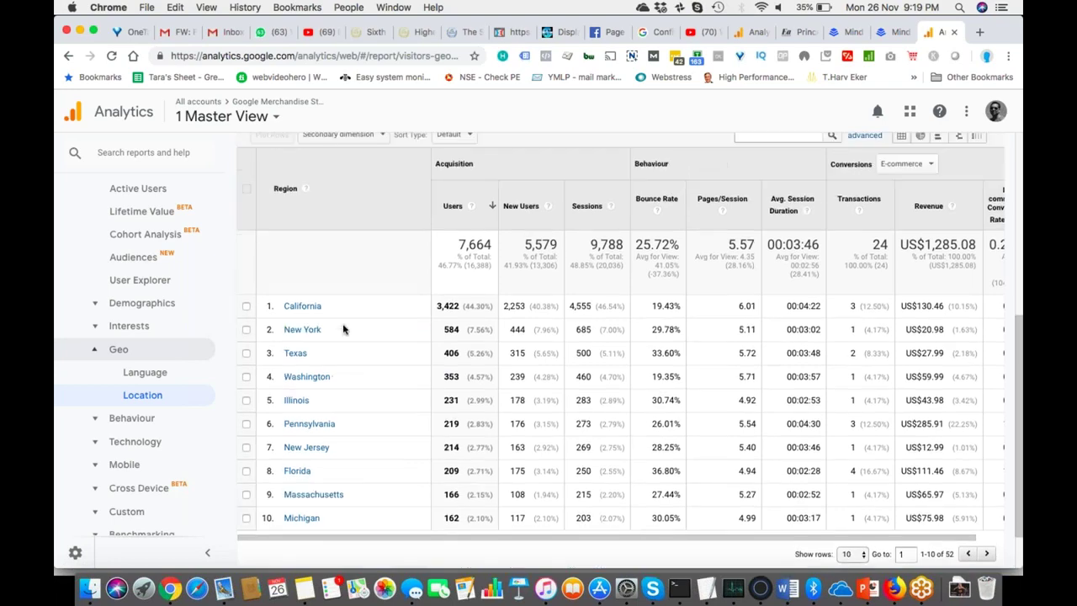
scroll(342, 326, "up", 5)
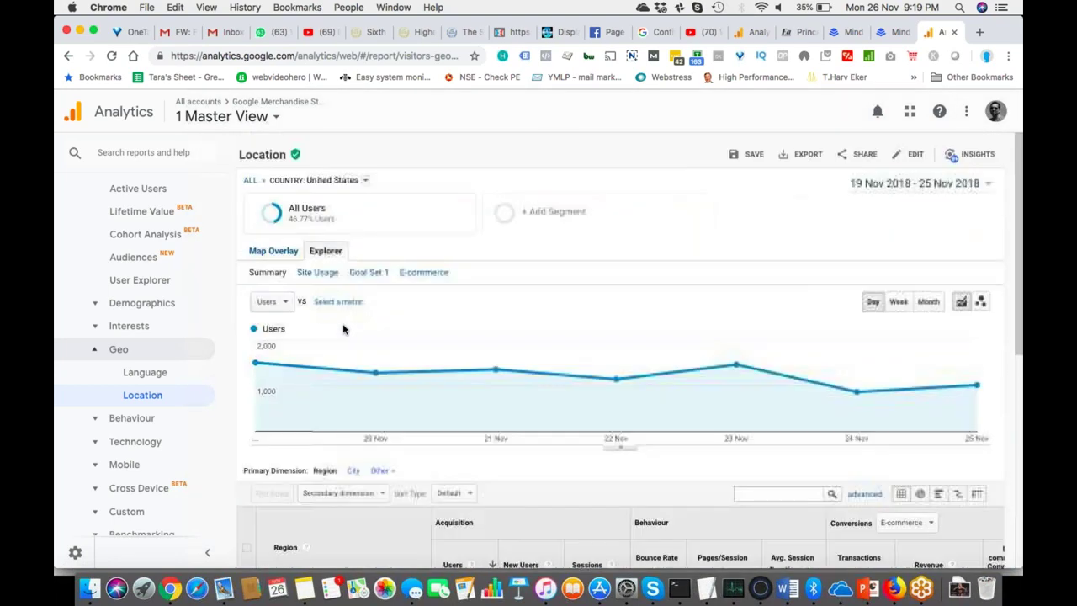
scroll(343, 328, "down", 10)
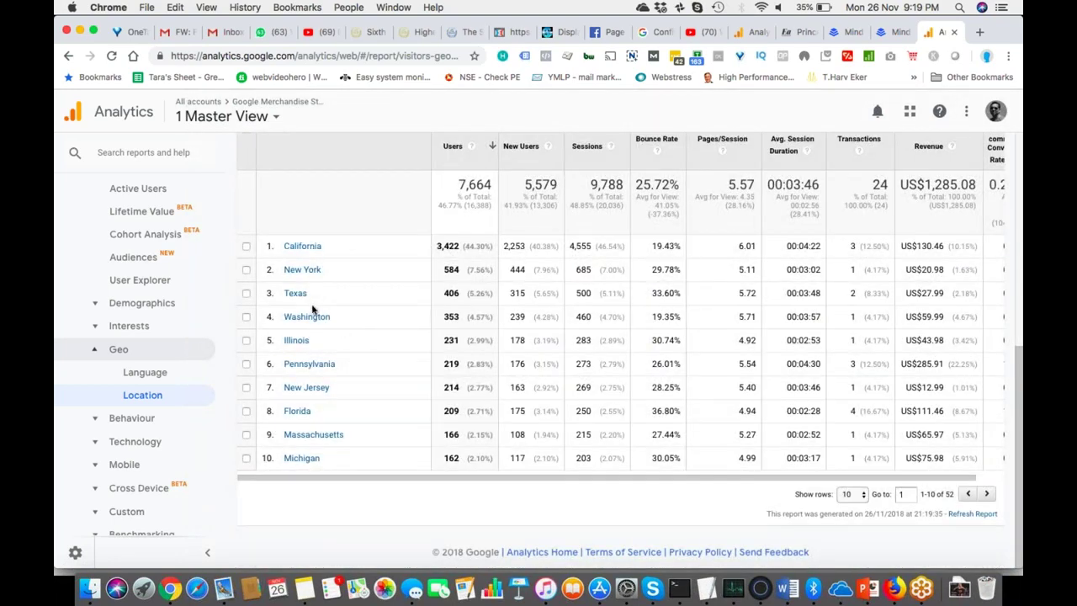
left_click(302, 245)
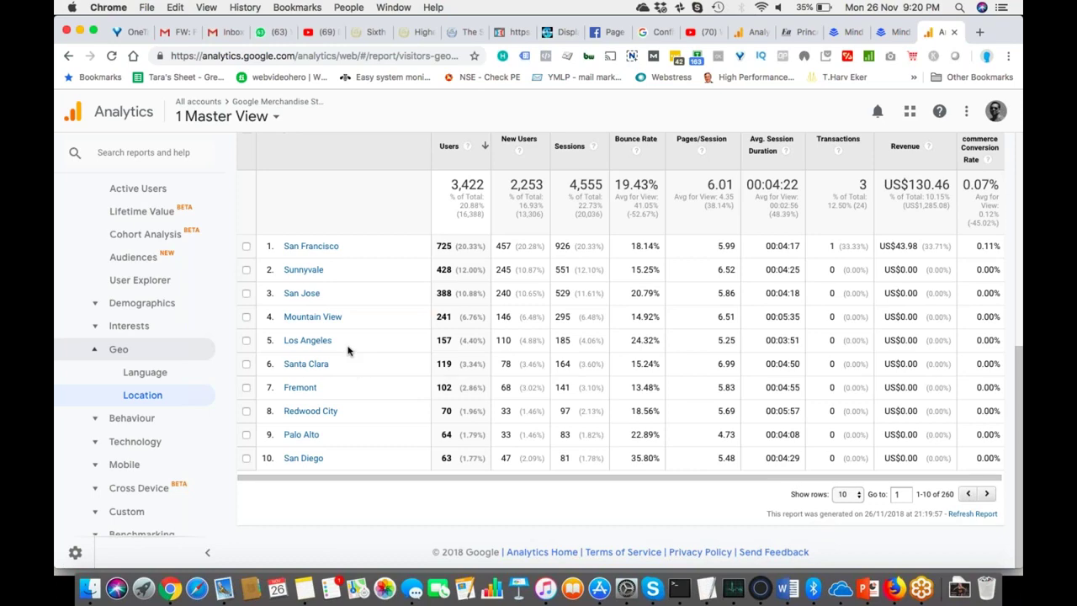
scroll(349, 350, "up", 1)
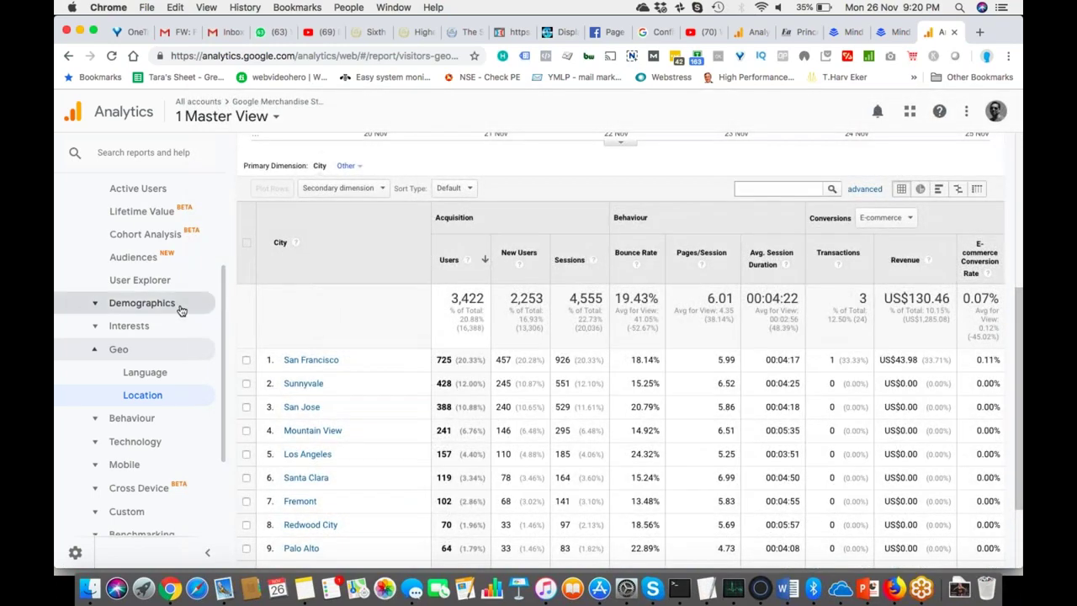
Expand the Customisation section to show its dashboard, custom report, saved report and custom alert options.
scroll(180, 308, "up", 5)
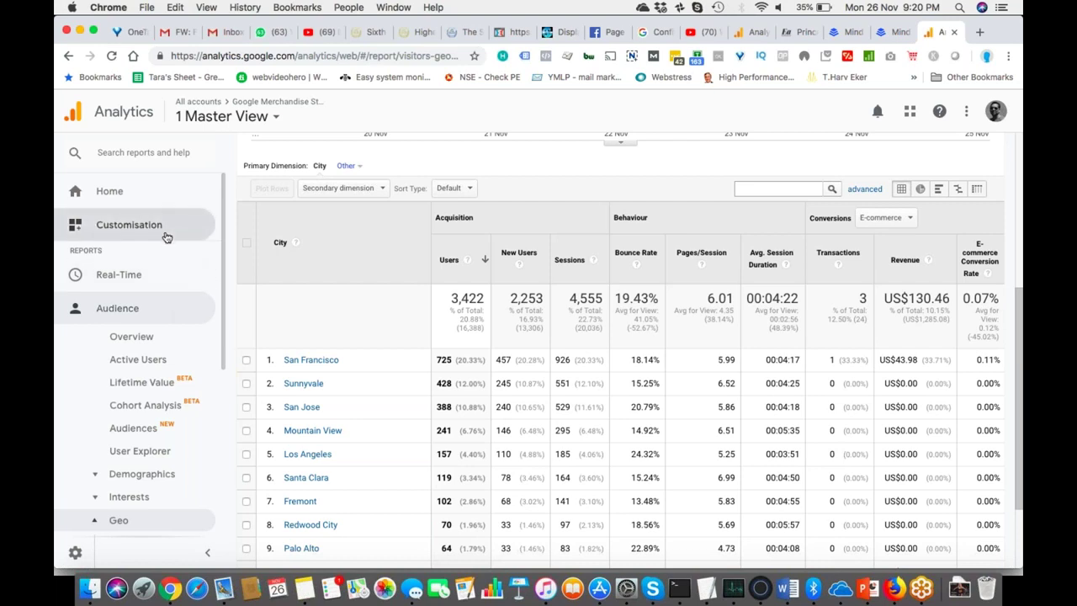
scroll(166, 231, "down", 2)
scroll(167, 238, "up", 2)
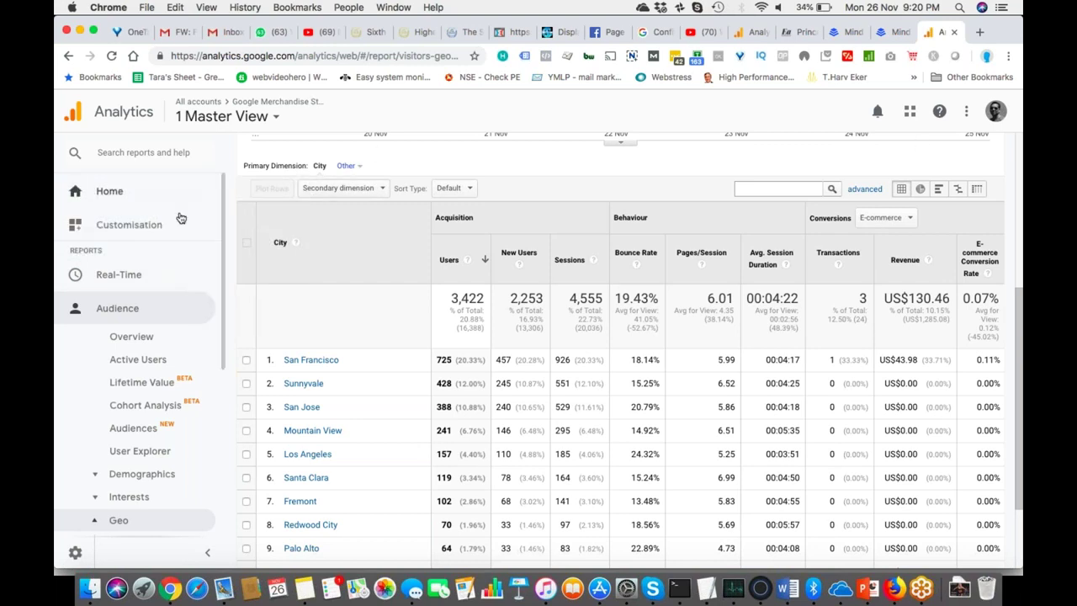
left_click(153, 225)
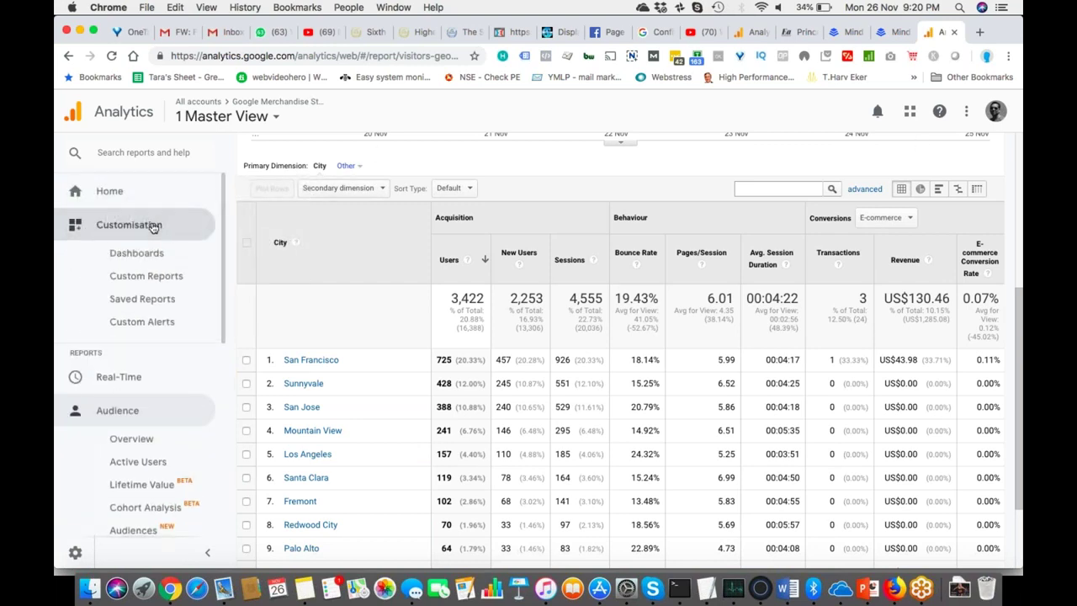
Open the custom reports list and bring up the gallery of importable reports.
left_click(164, 278)
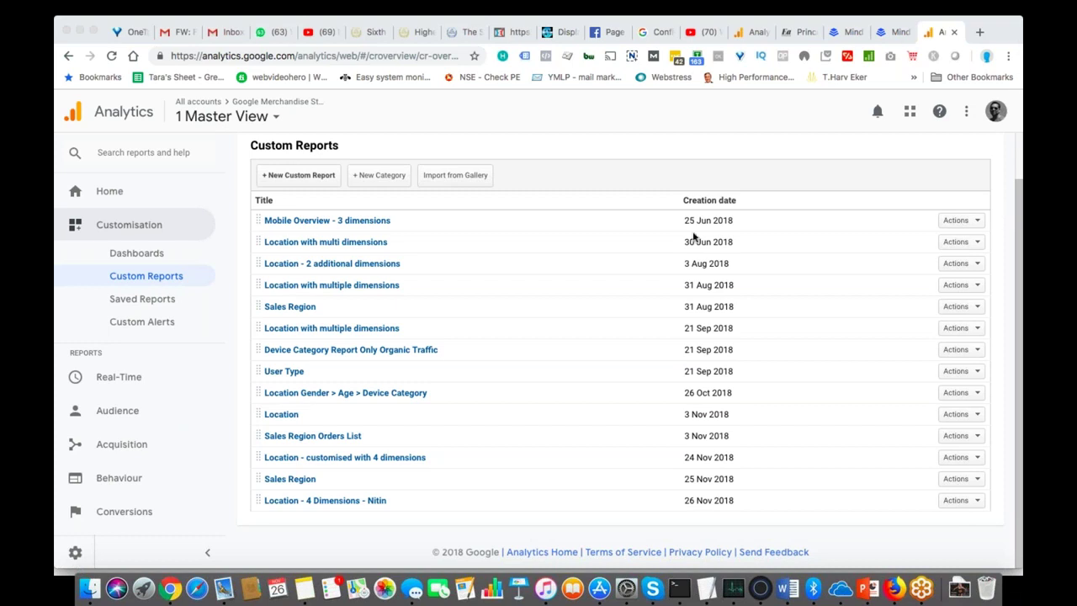
left_click(617, 169)
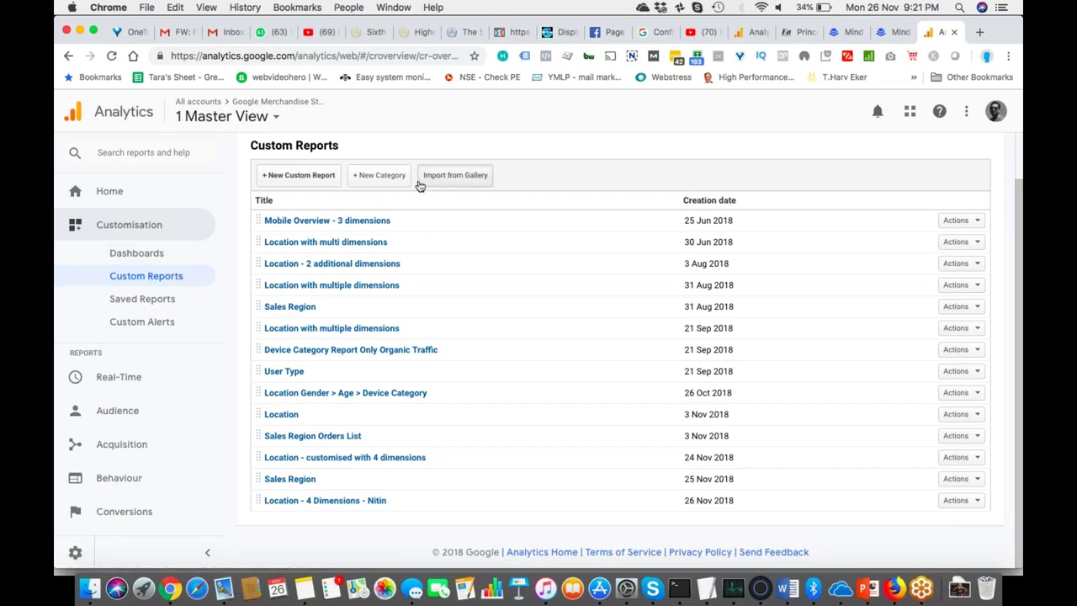
left_click(451, 179)
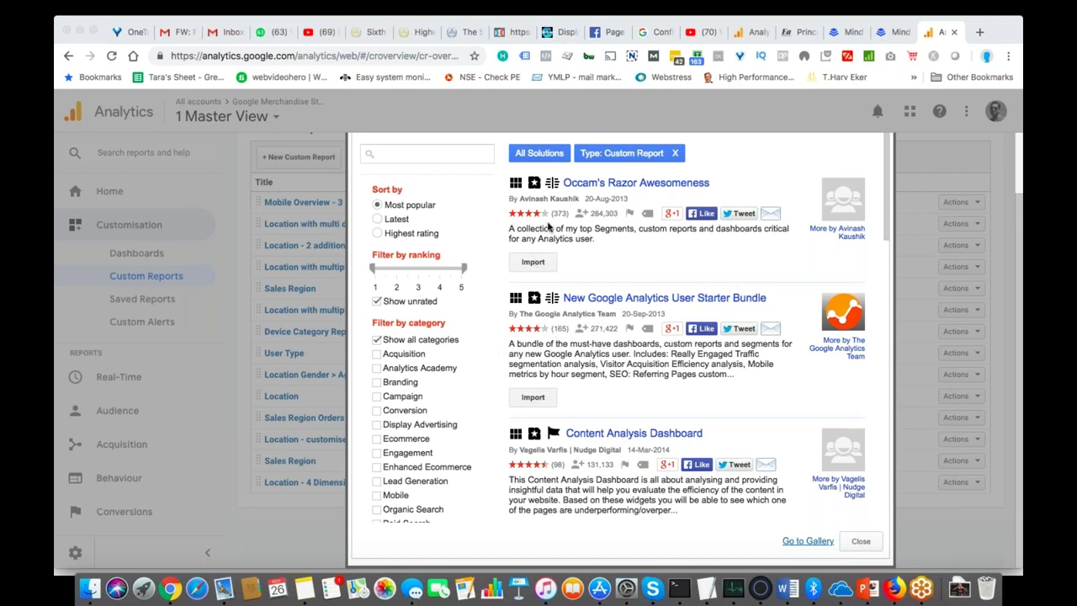
Examine the gallery's custom report solutions together with its sorting, ranking and category filter options.
scroll(581, 233, "down", 1)
left_click(425, 152)
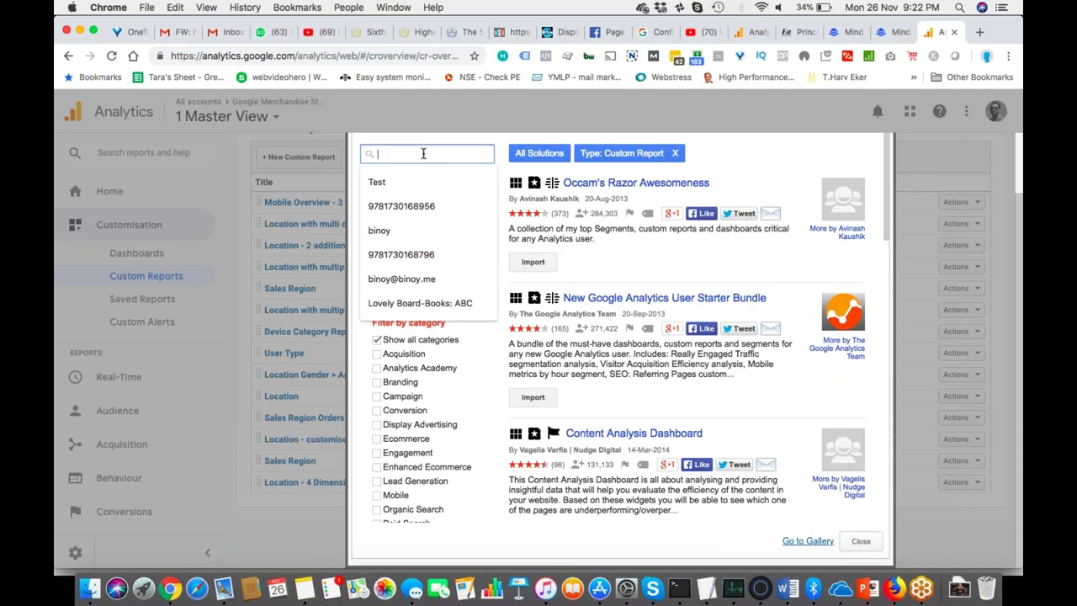
left_click(734, 175)
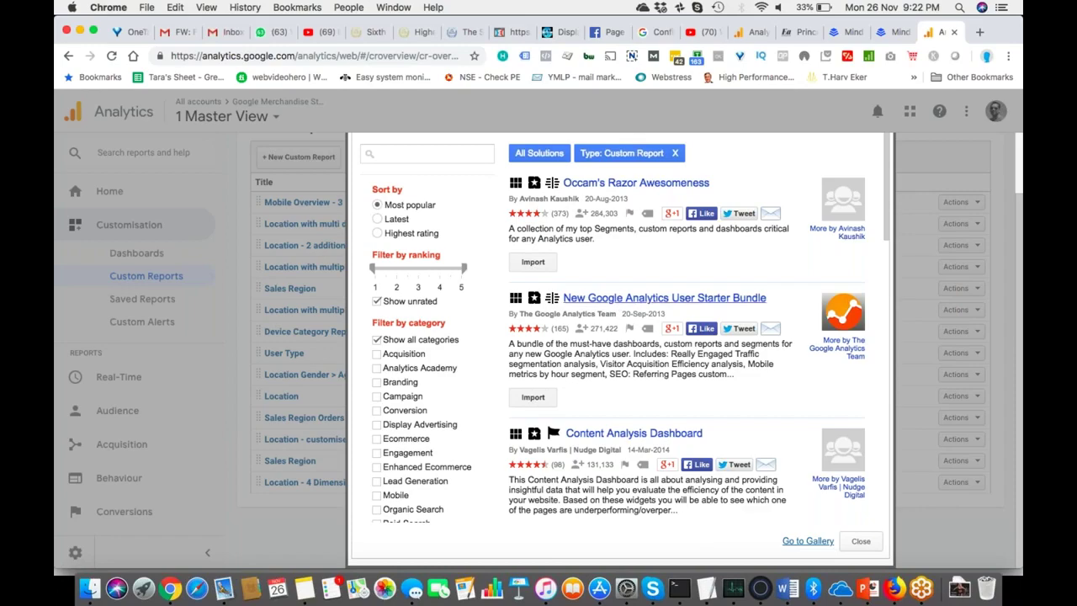
scroll(631, 305, "down", 10)
scroll(619, 337, "down", 15)
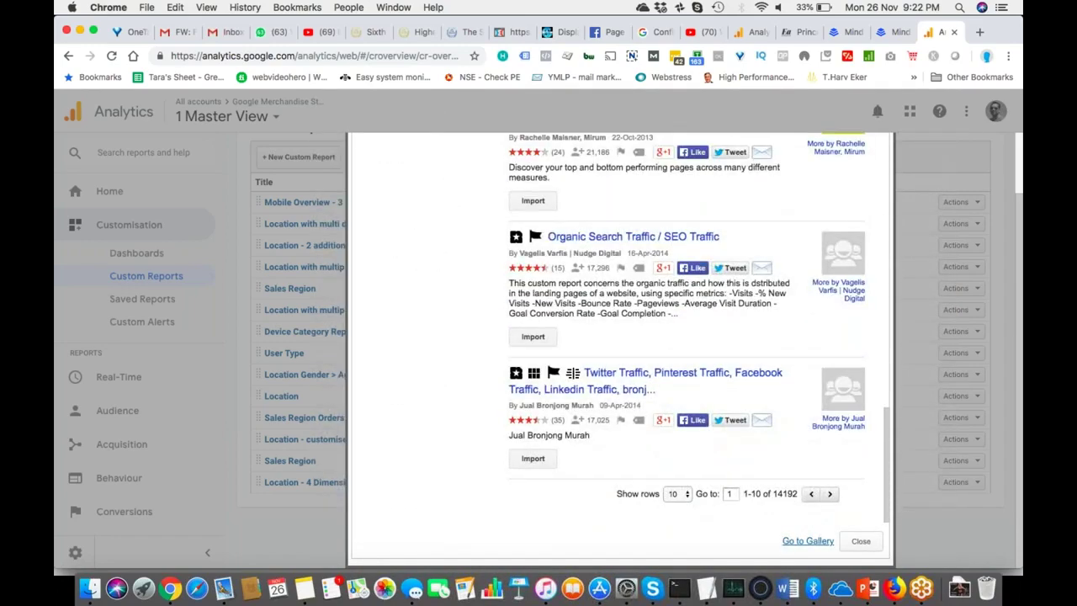
scroll(619, 337, "up", 20)
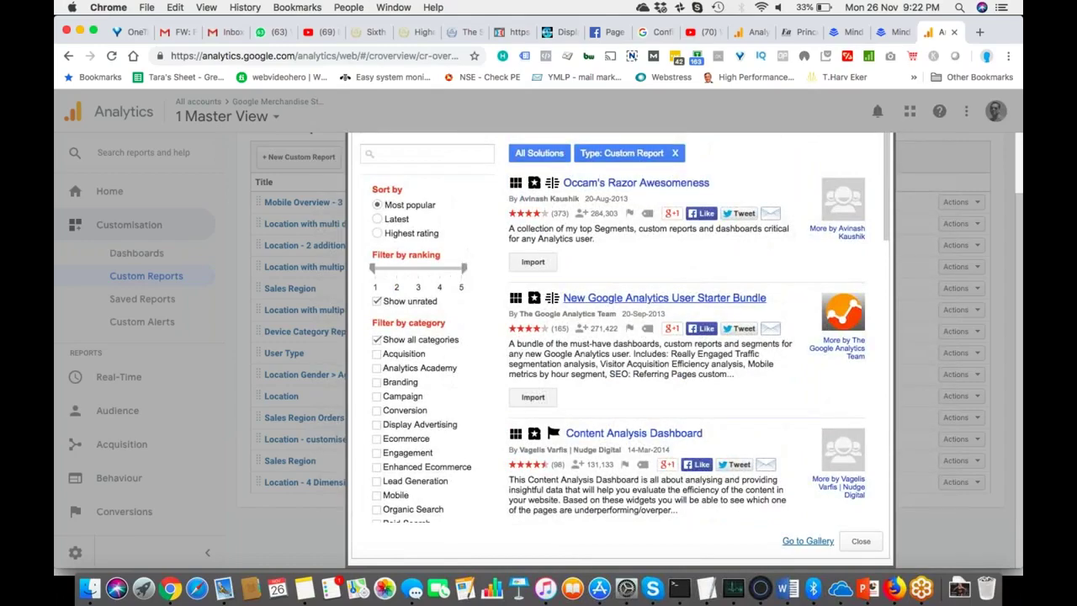
scroll(445, 404, "down", 3)
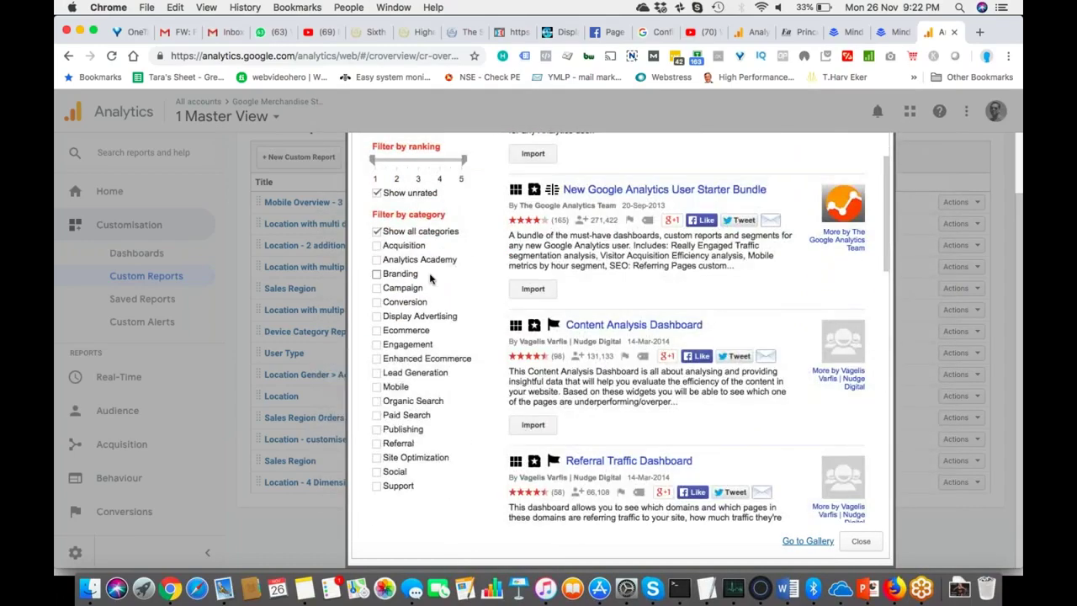
scroll(429, 278, "up", 5)
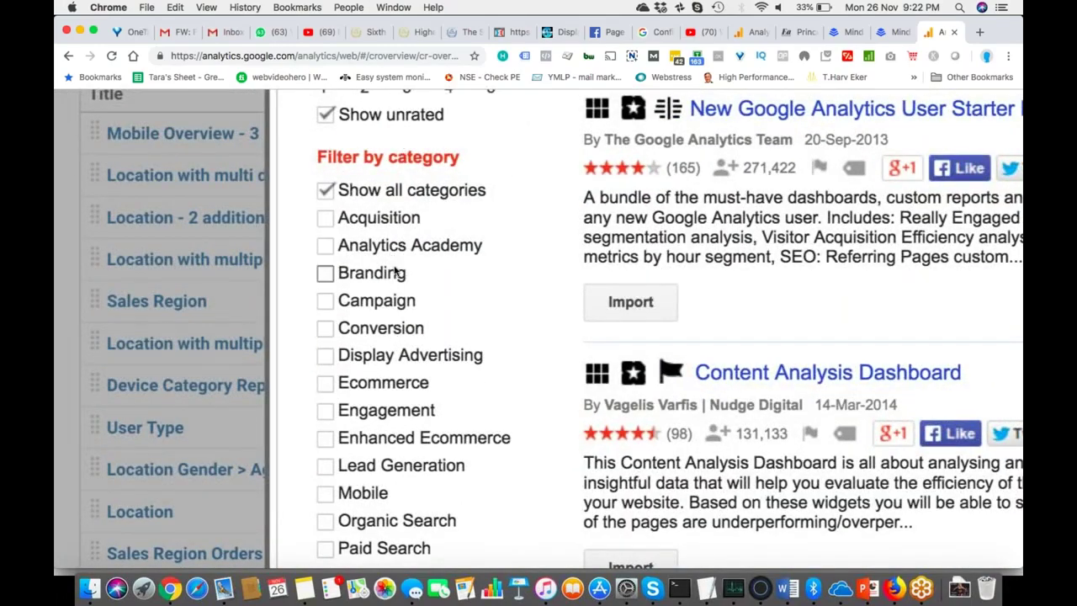
scroll(373, 252, "down", 2)
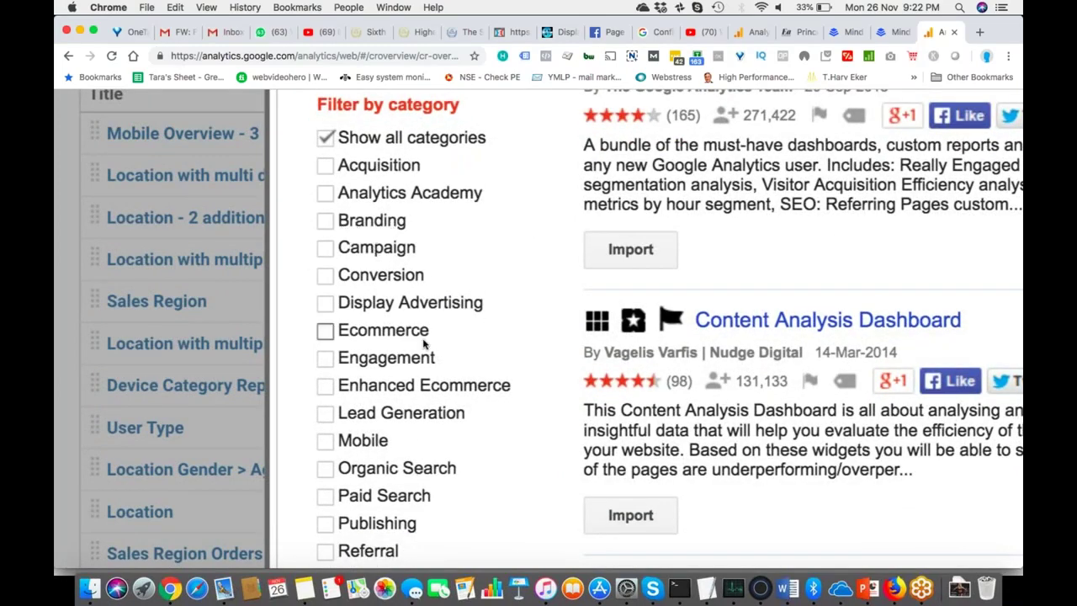
scroll(390, 380, "down", 5)
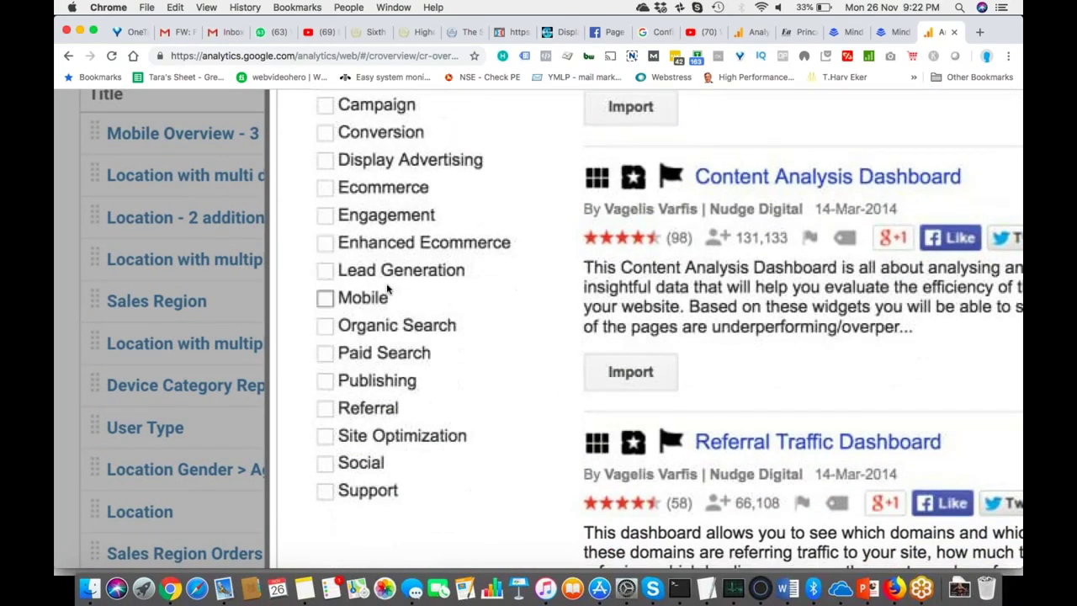
scroll(378, 335, "up", 5)
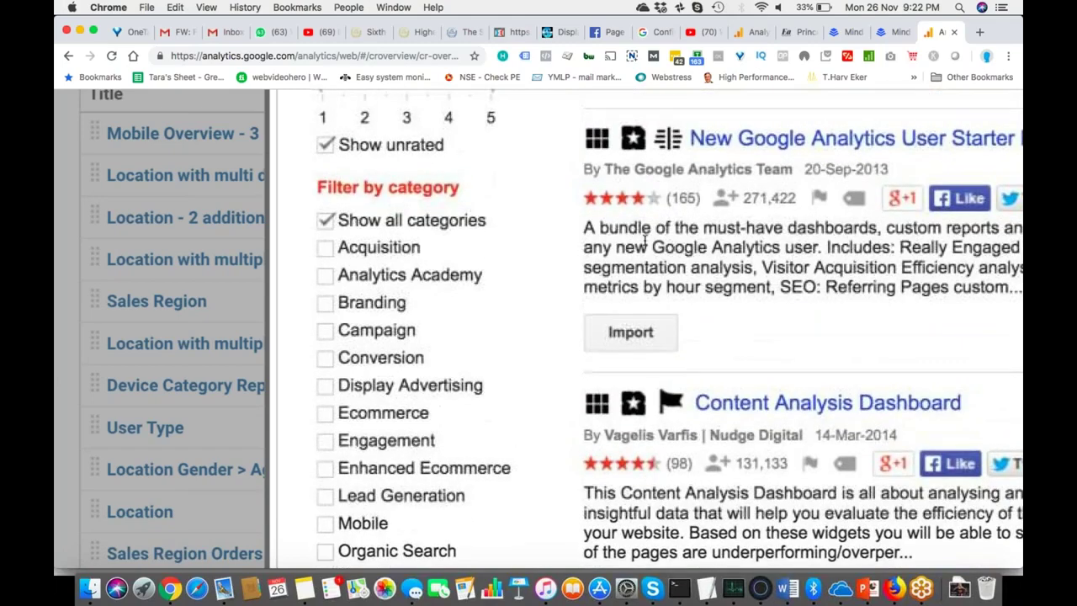
scroll(589, 253, "down", 5)
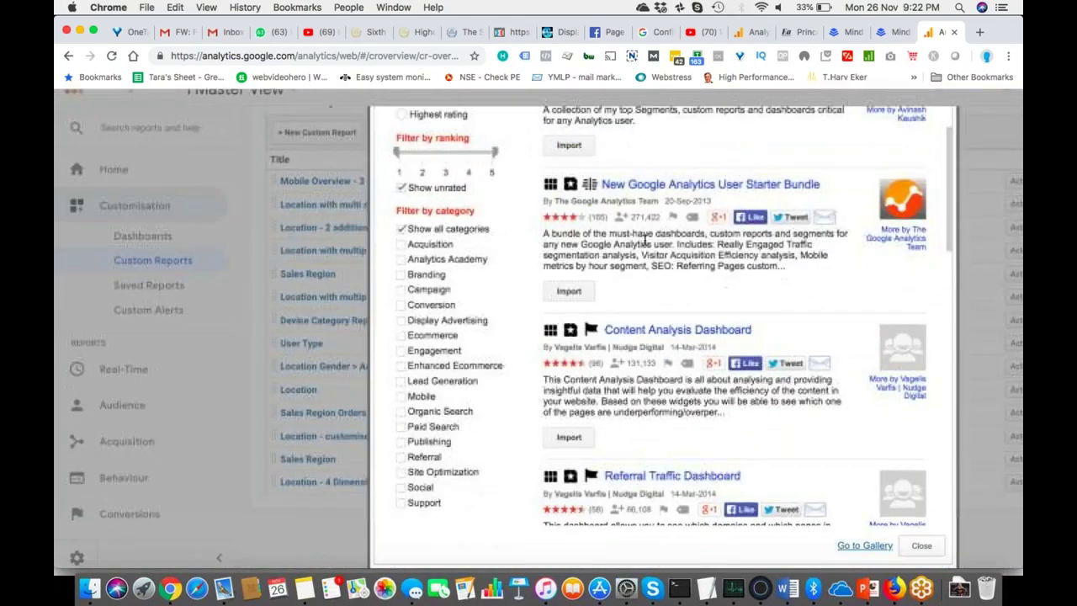
scroll(639, 253, "up", 3)
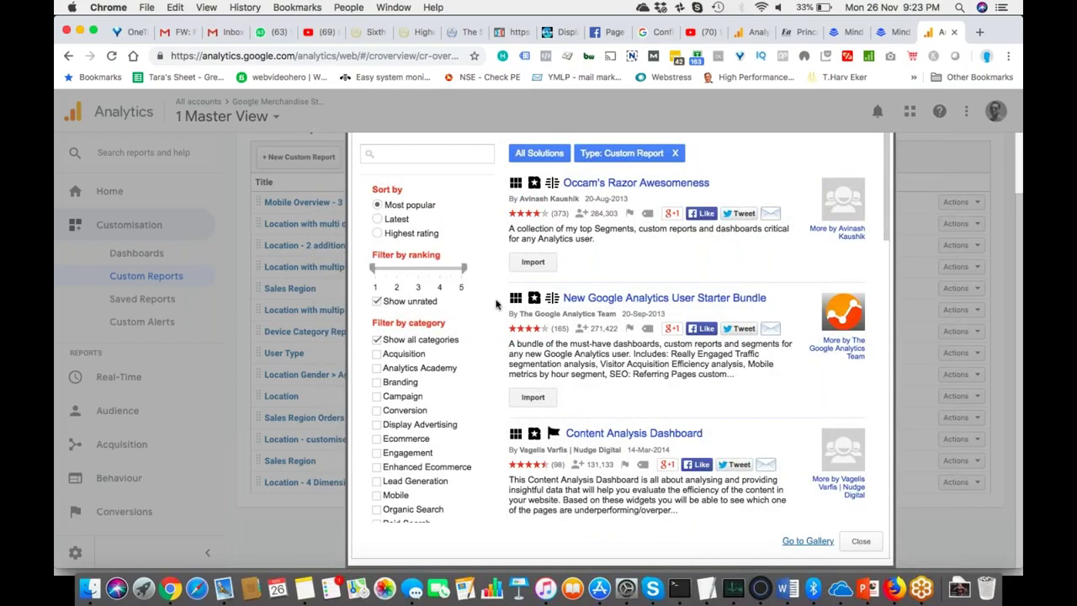
Start importing Occam's Razor Awesomeness, review its segments, custom reports and dashboard for 1 Master View, and cancel the import.
left_click(534, 261)
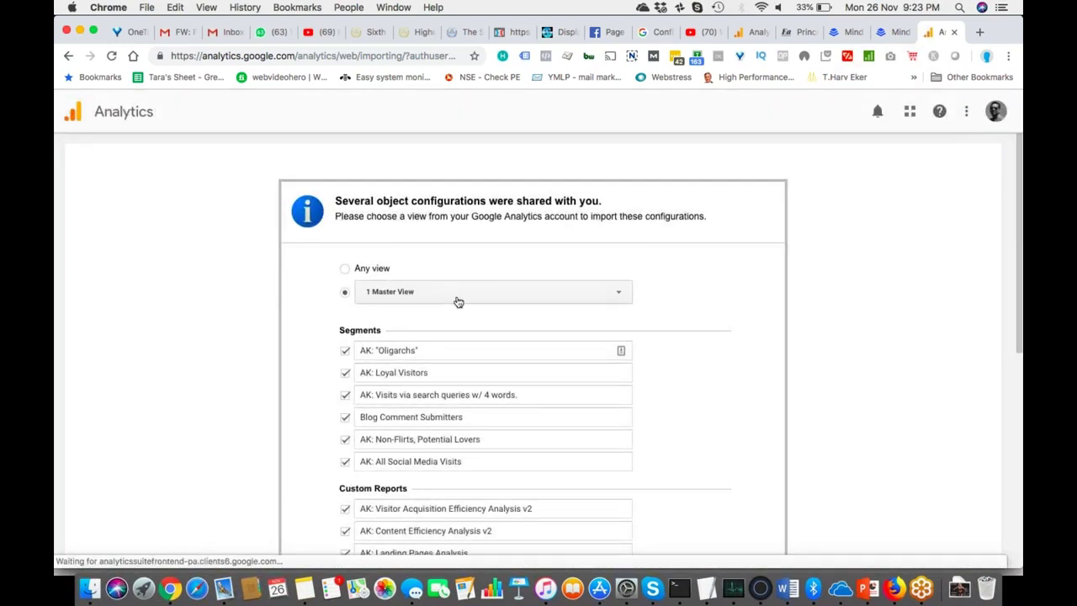
scroll(486, 380, "down", 3)
scroll(486, 379, "down", 1)
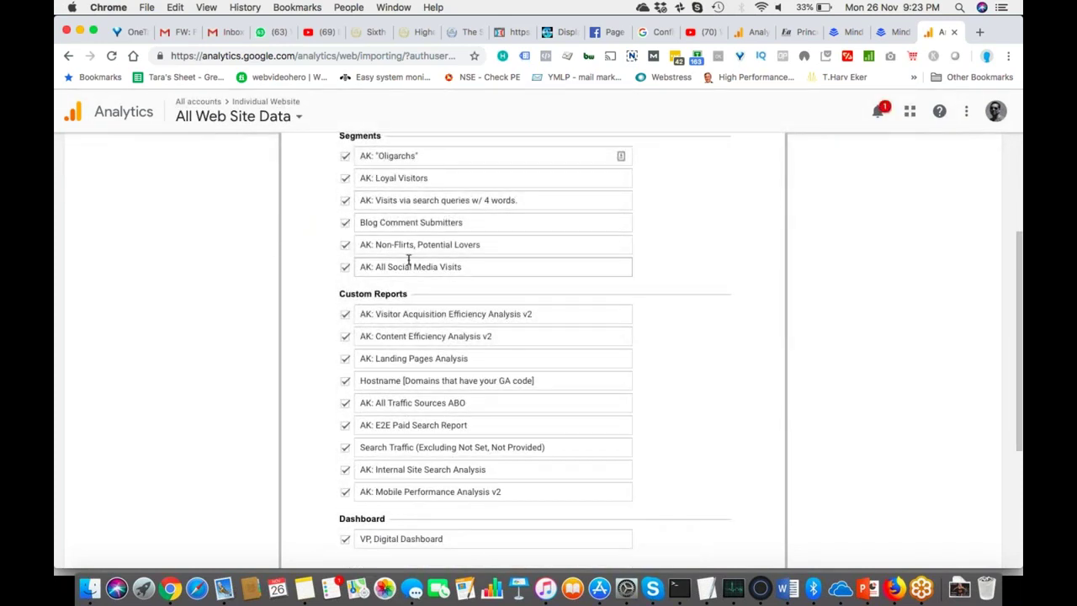
scroll(408, 261, "up", 4)
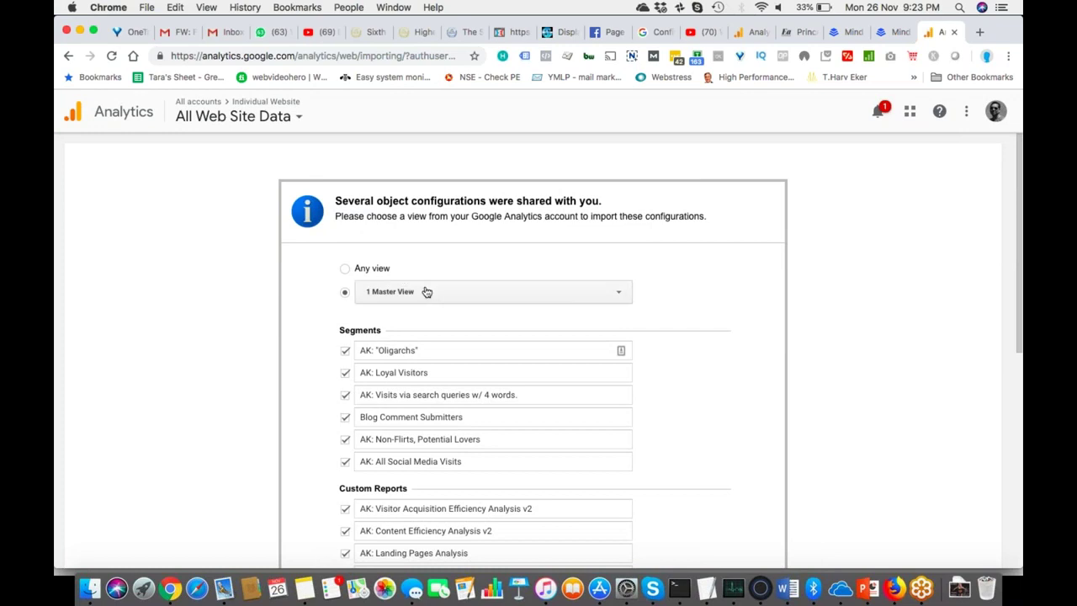
scroll(425, 290, "down", 6)
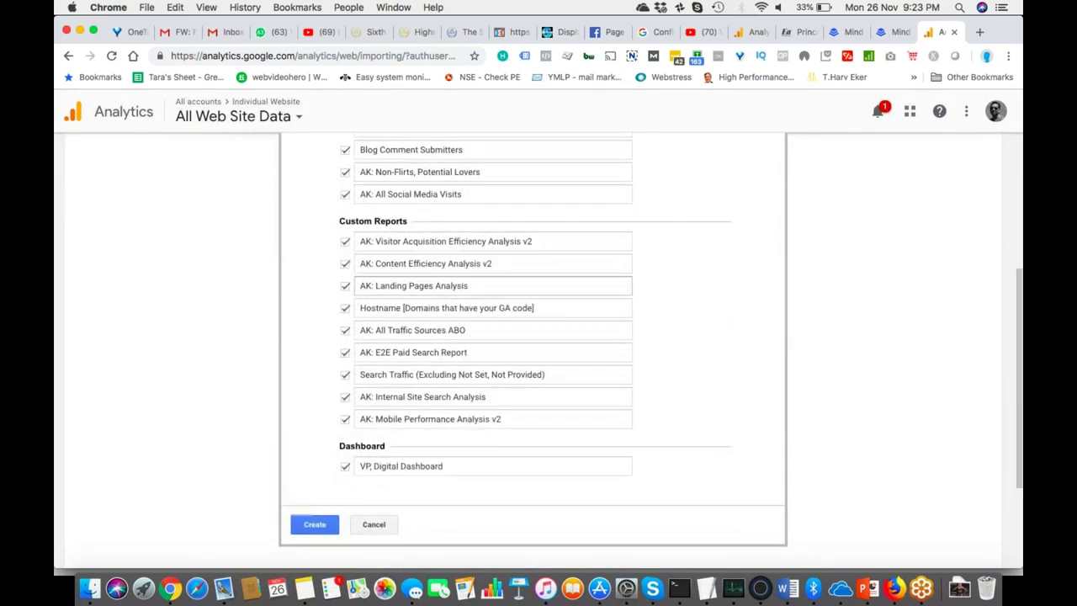
scroll(472, 199, "up", 3)
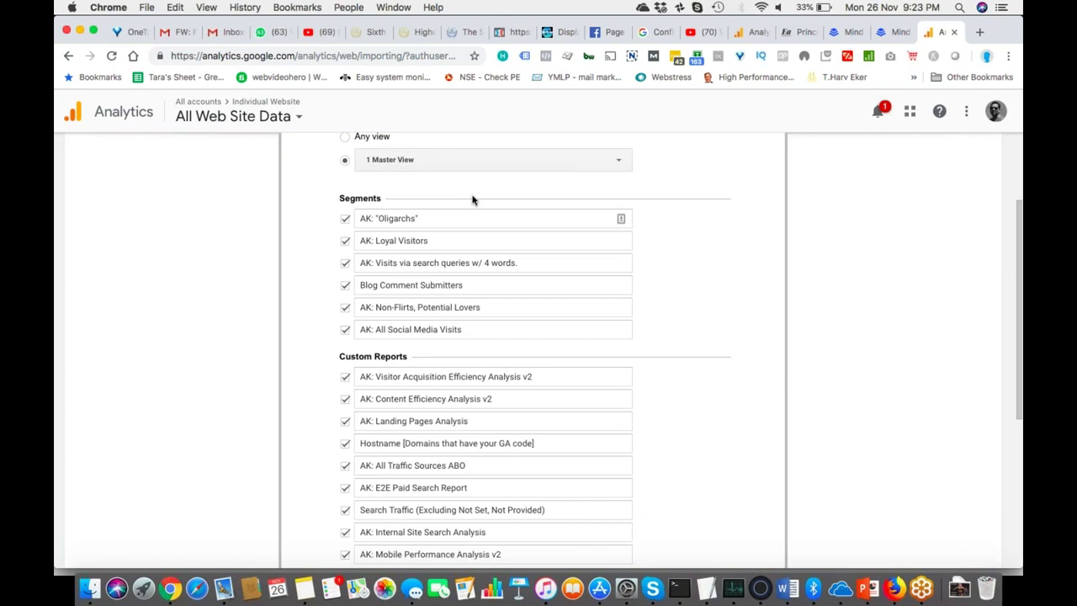
scroll(472, 200, "down", 5)
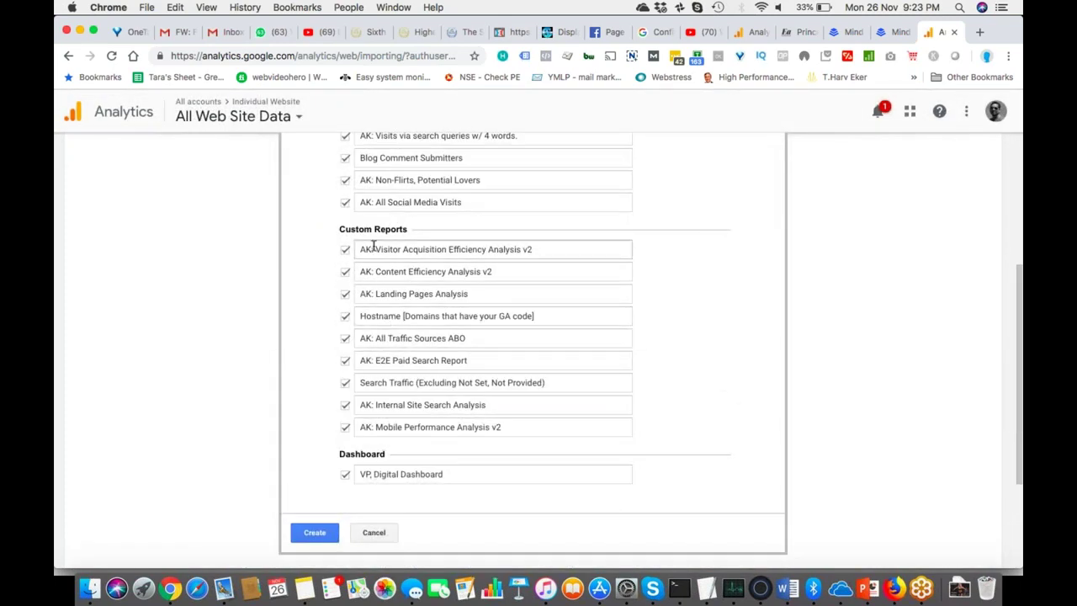
scroll(345, 248, "up", 3)
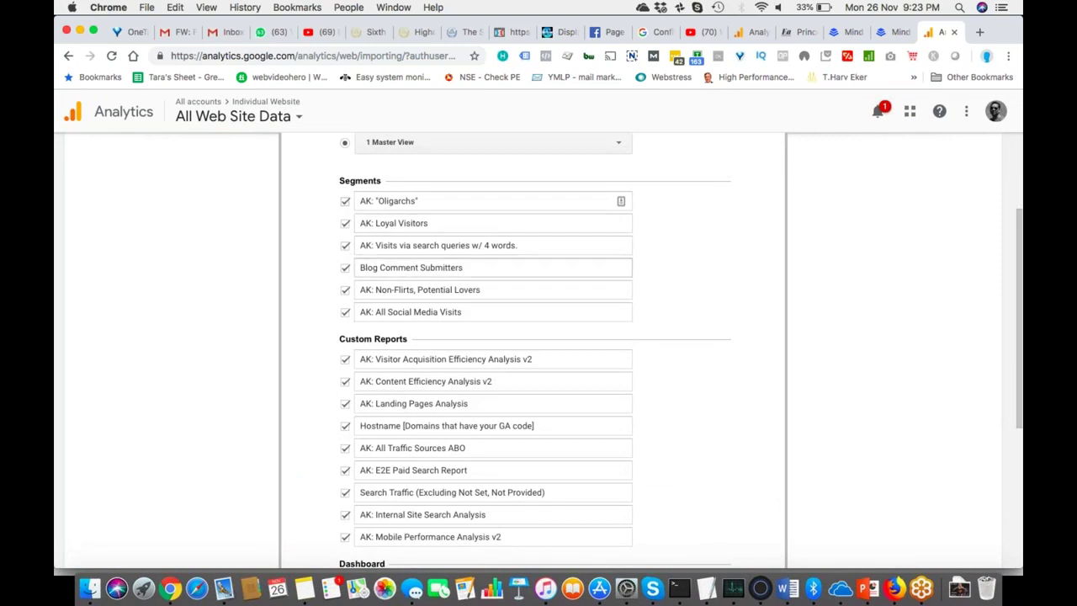
scroll(349, 257, "down", 3)
scroll(358, 273, "up", 5)
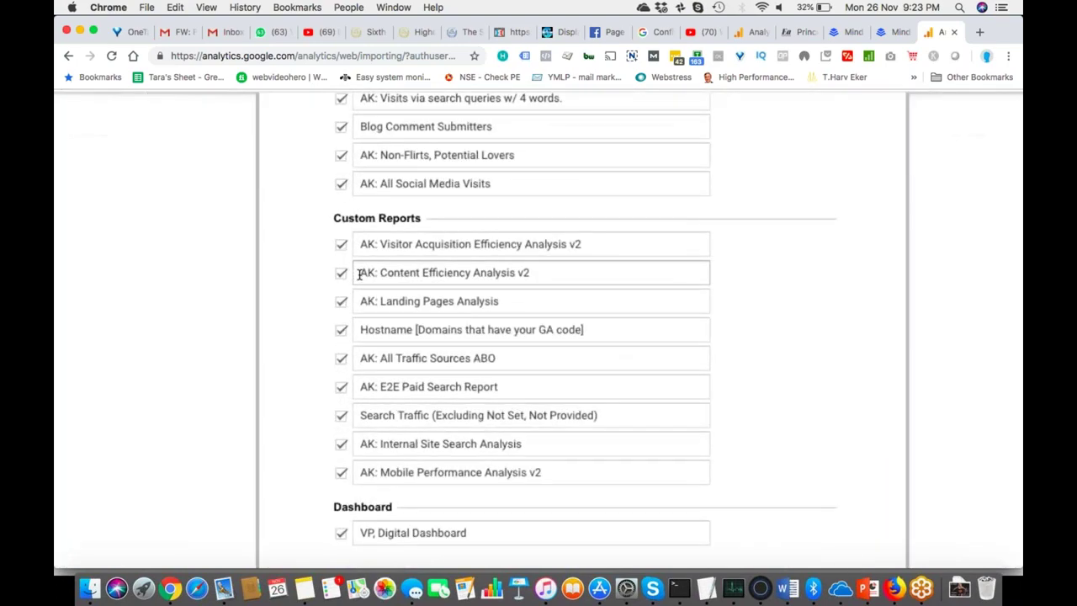
scroll(358, 276, "down", 1)
scroll(357, 273, "down", 2)
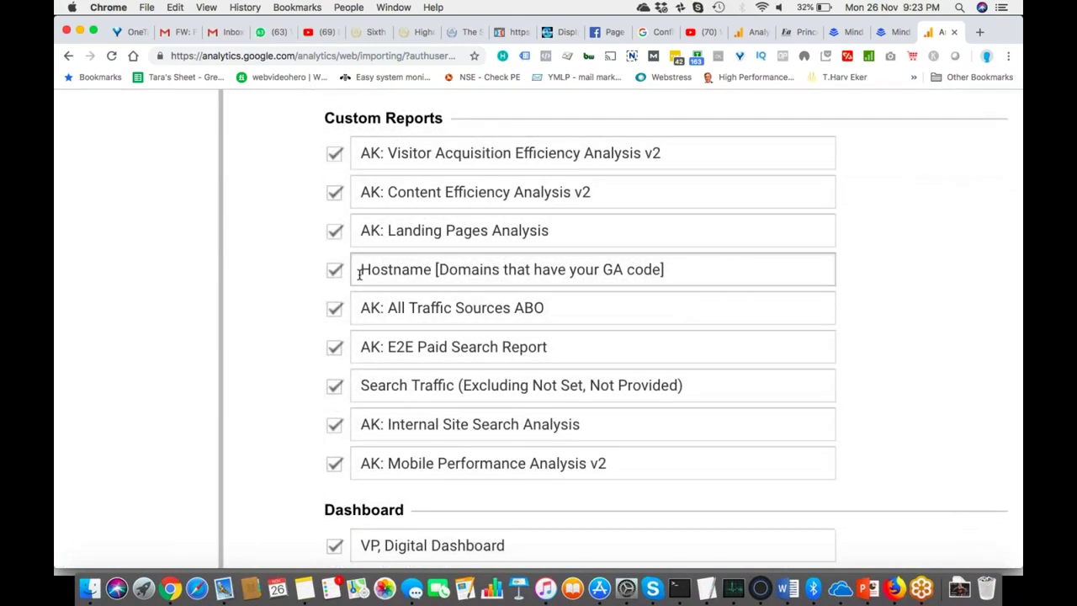
scroll(358, 274, "down", 6)
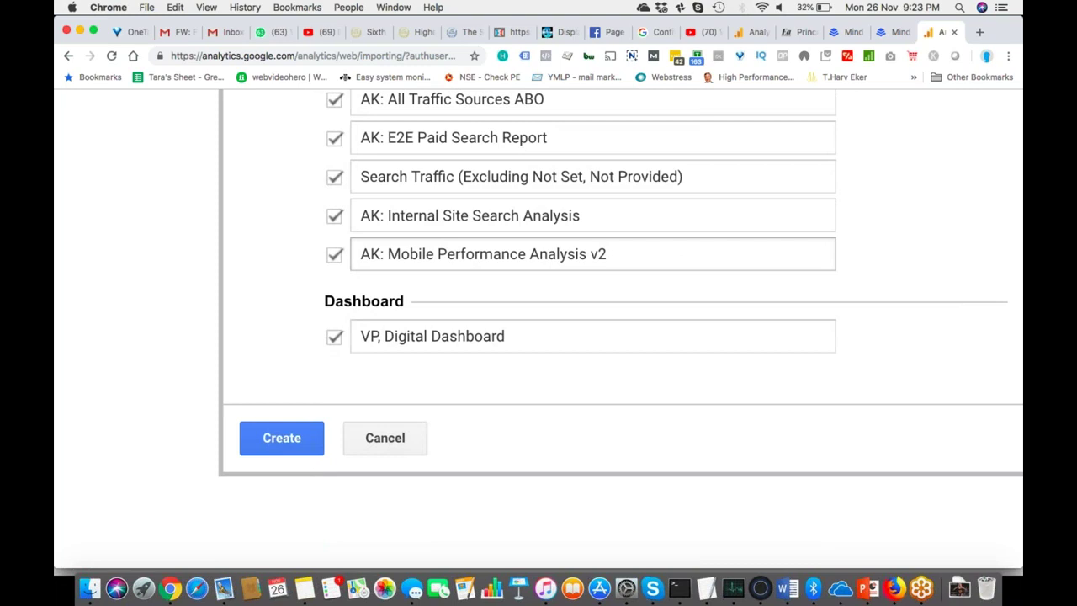
left_click(383, 448)
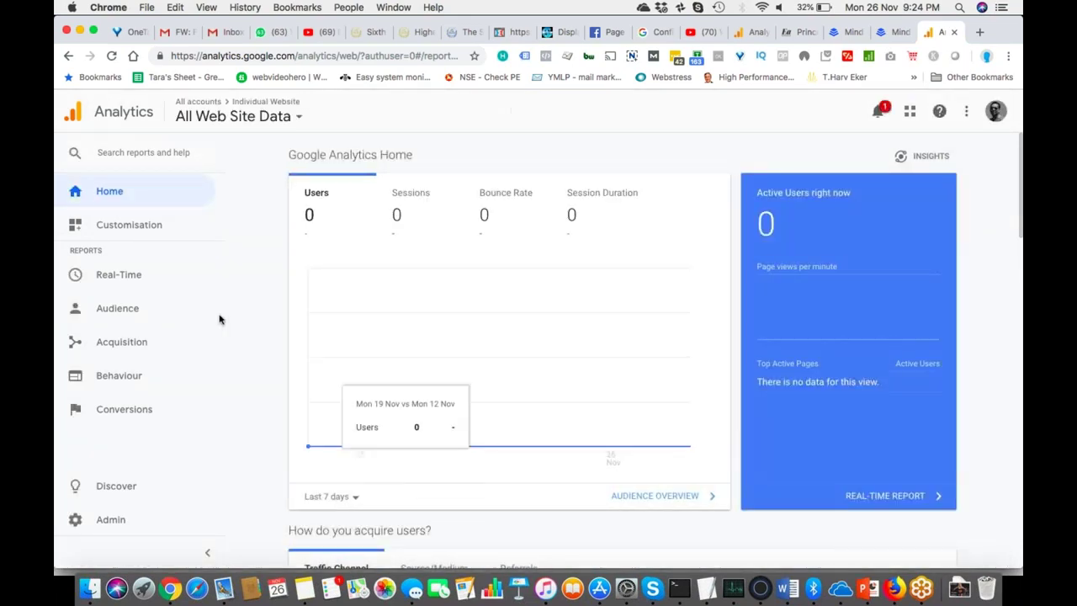
Open the dashboards list and switch to the Demo Account's 1 Master View by searching for "demo".
left_click(156, 233)
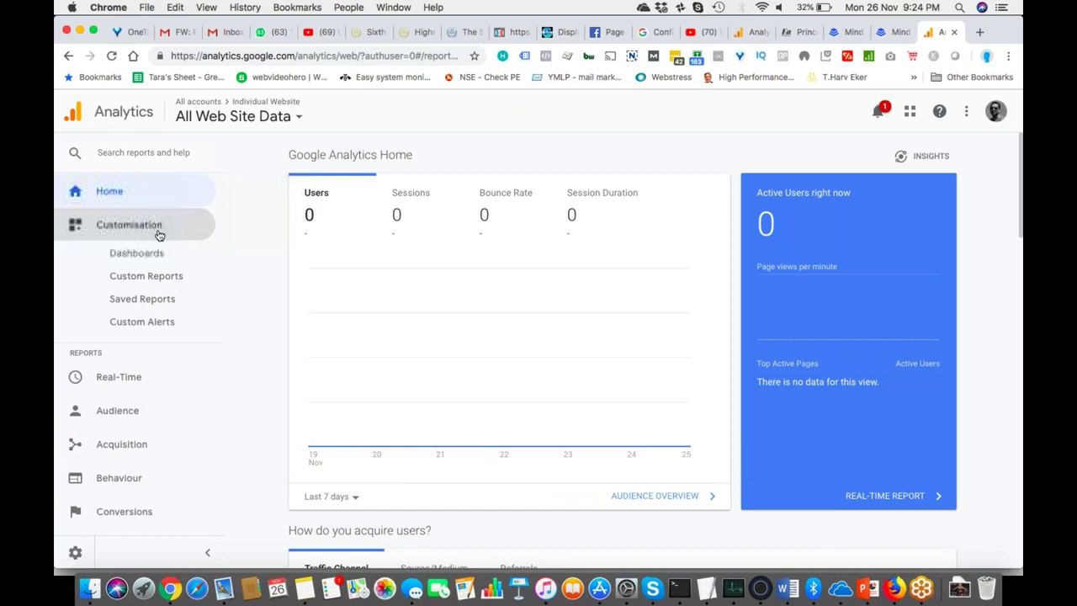
left_click(154, 258)
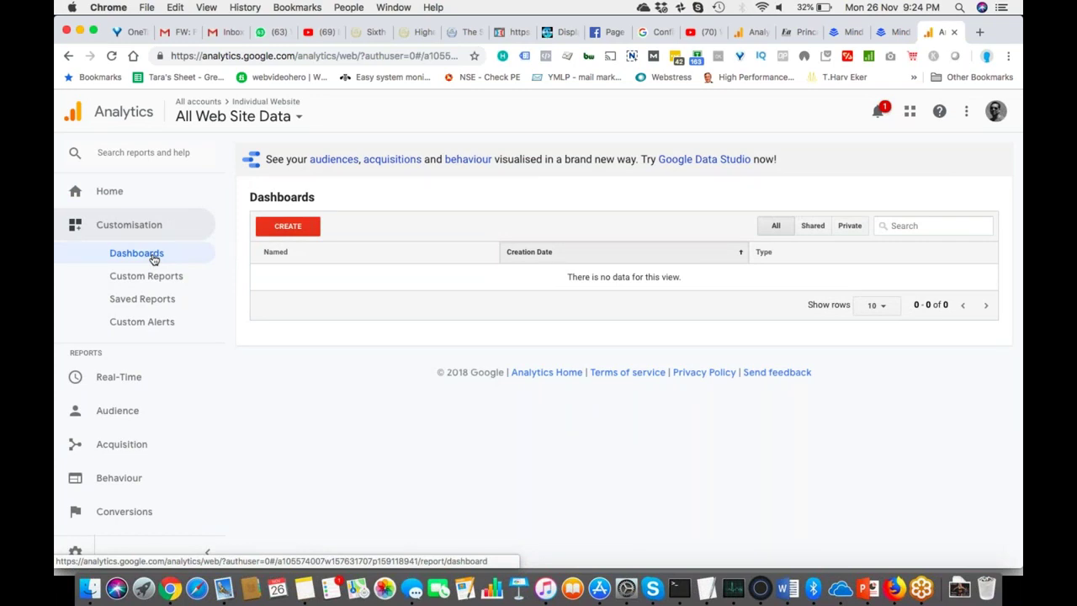
left_click(300, 119)
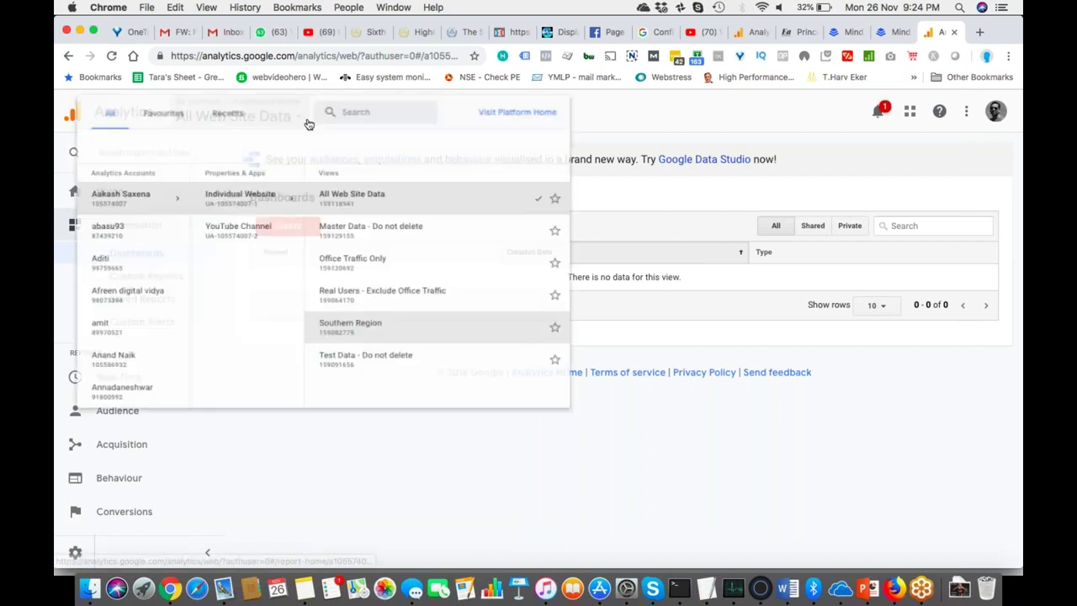
type("demo")
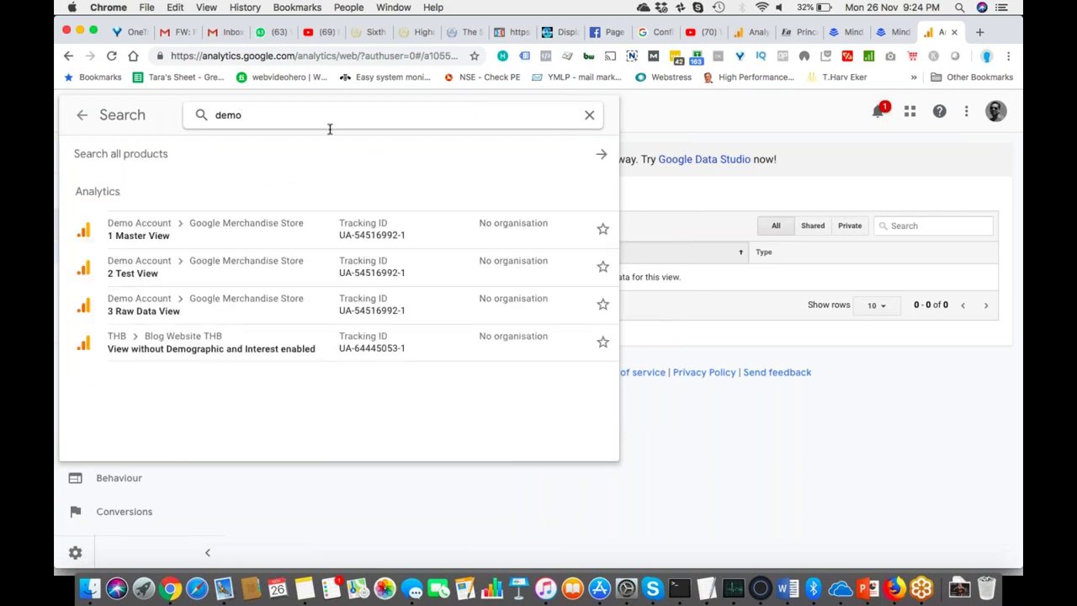
left_click(222, 240)
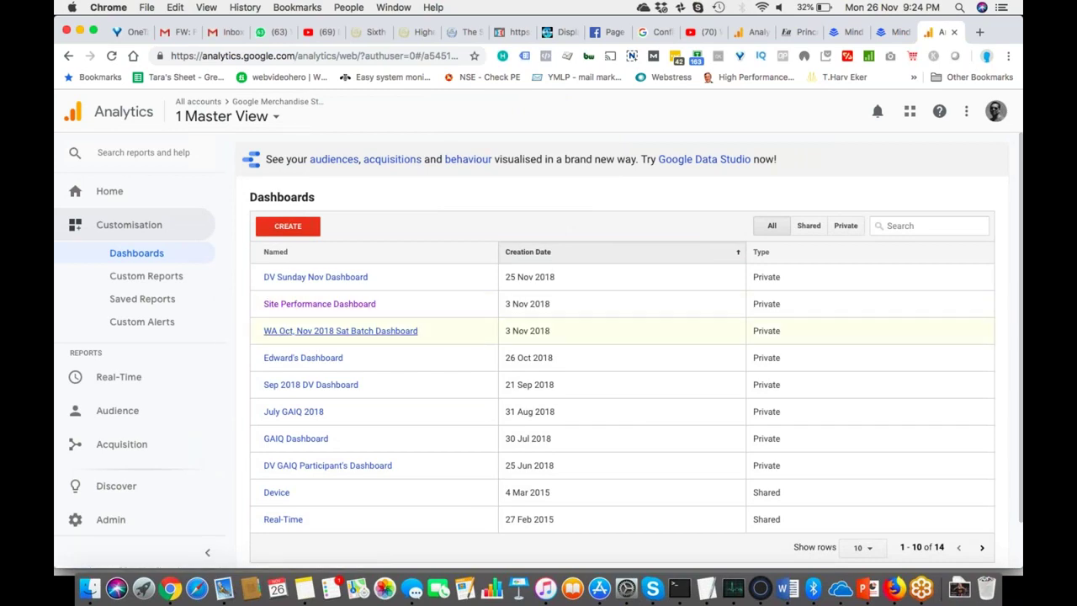
Examine the existing dashboards in the list together with their creation dates and private or shared types.
scroll(395, 330, "down", 2)
scroll(395, 330, "up", 5)
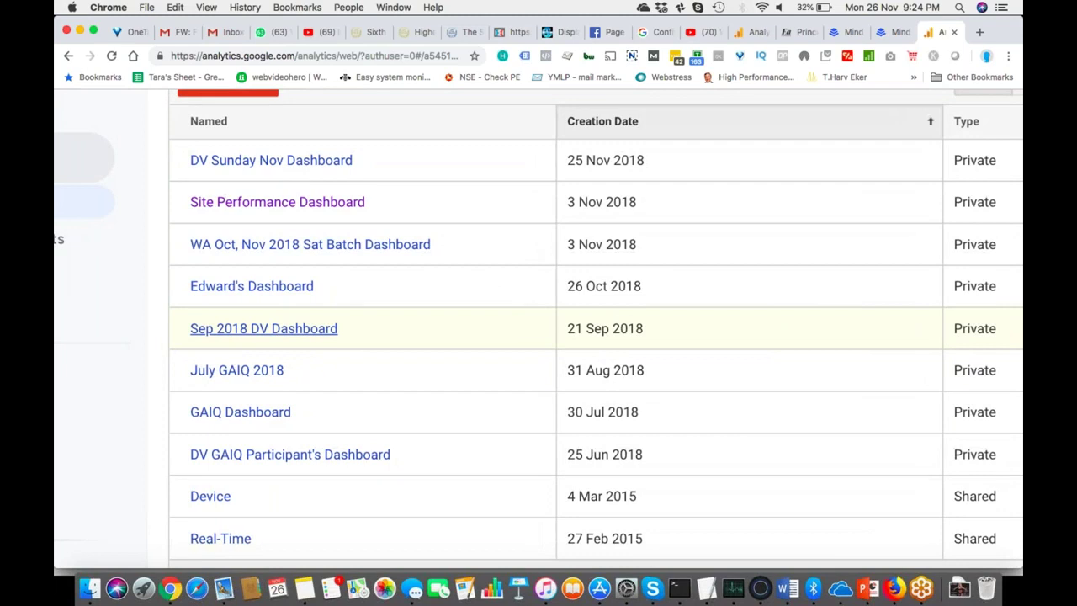
scroll(264, 328, "down", 3)
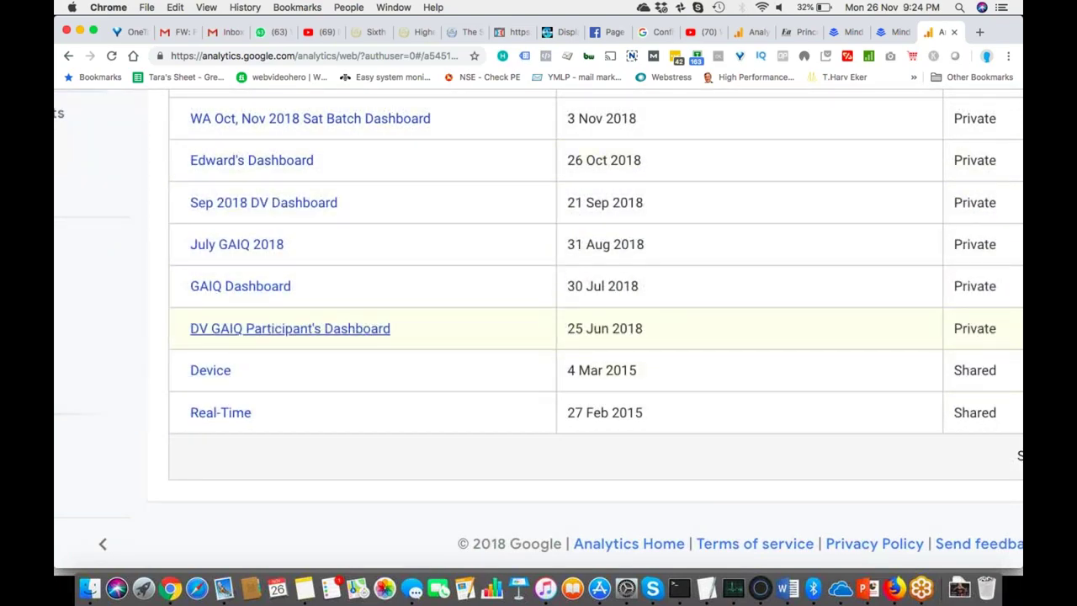
scroll(289, 329, "right", 5)
scroll(290, 328, "left", 5)
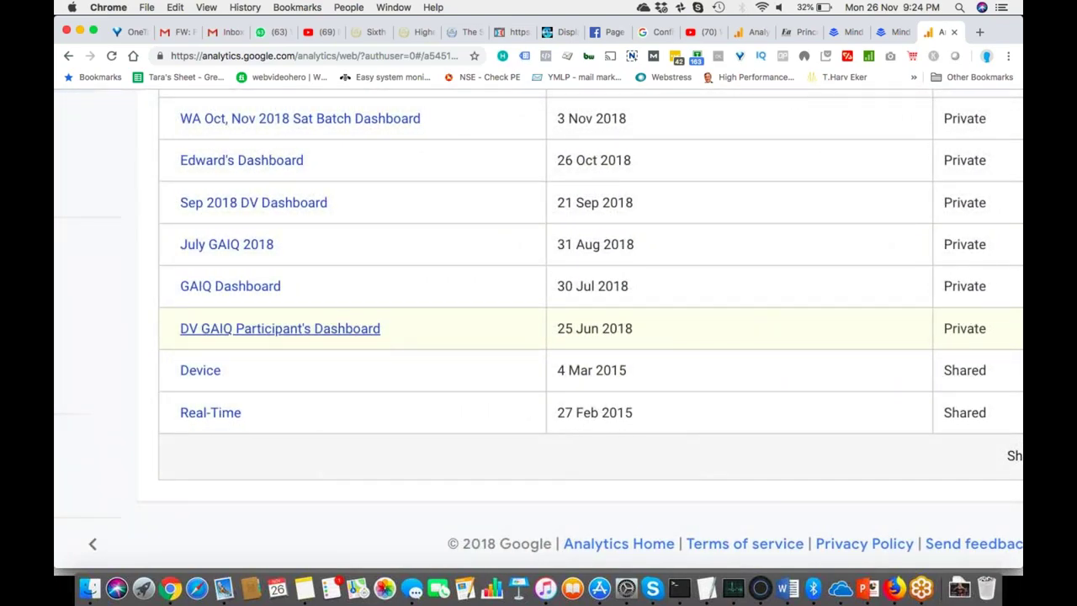
key("super+minus")
key("super+minus")
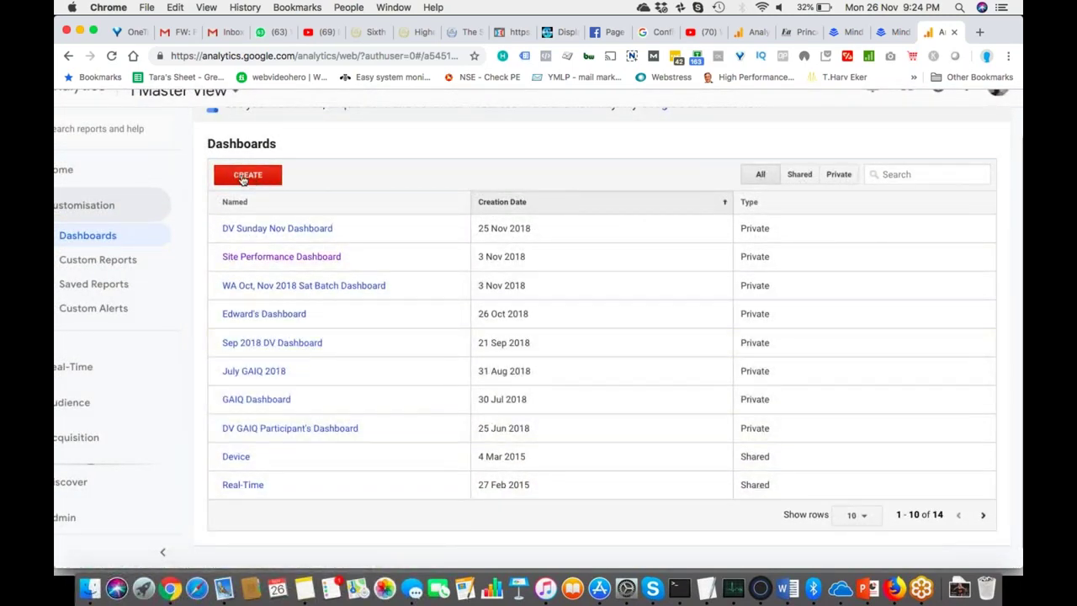
Start creating a dashboard and review the Blank Canvas, Starter Dashboard and gallery import options.
left_click(244, 177)
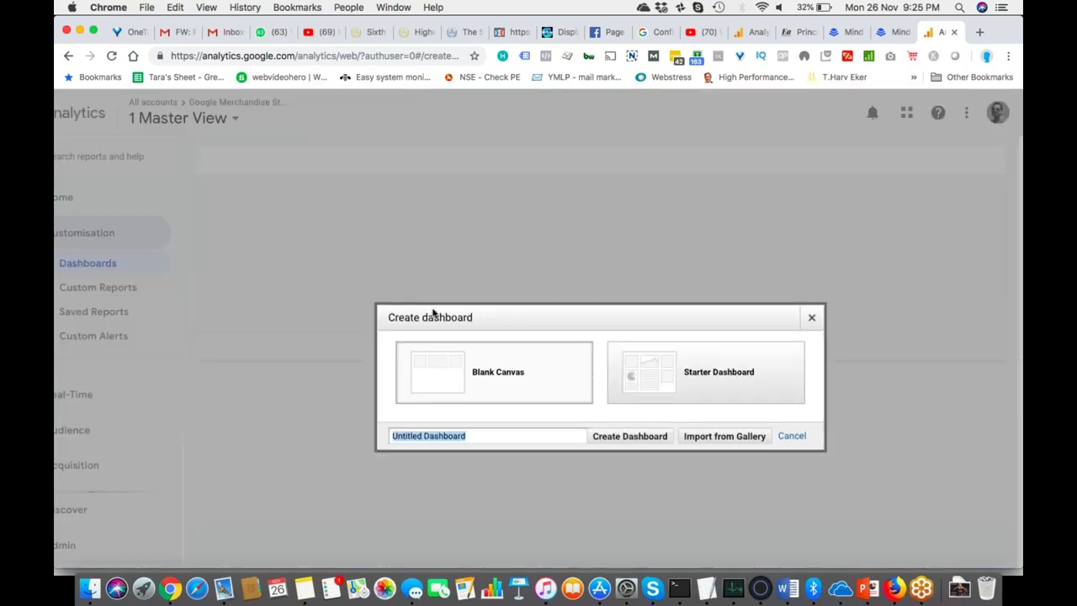
scroll(537, 341, "up", 5)
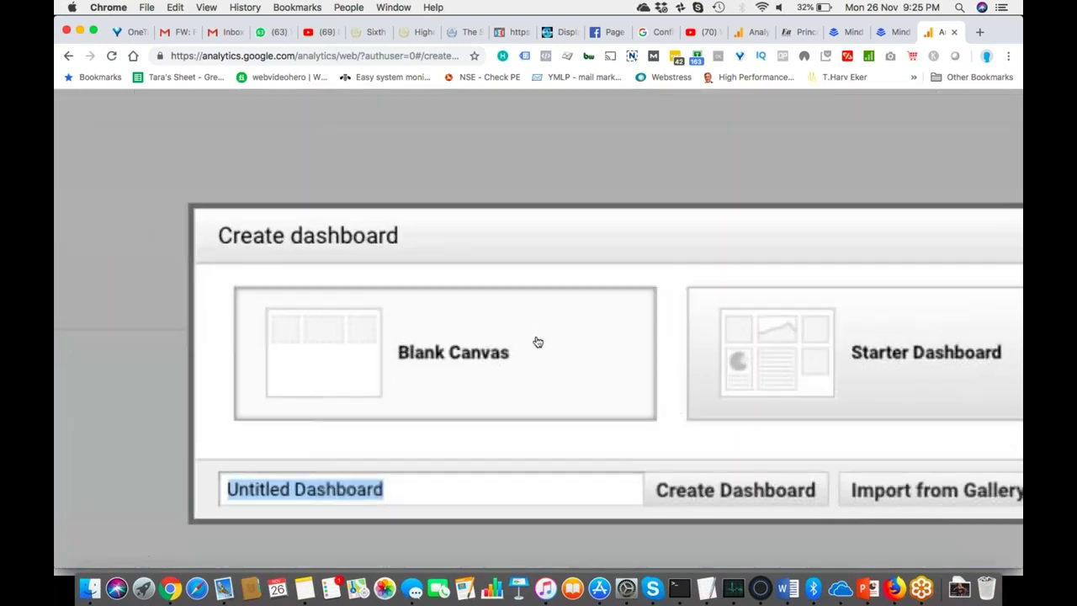
scroll(821, 373, "down", 3)
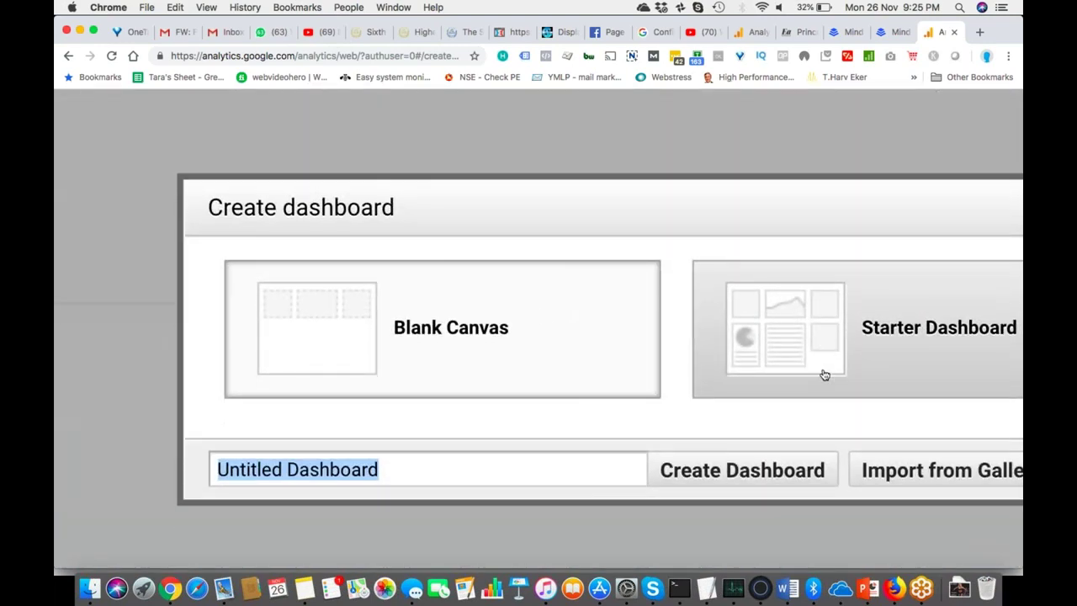
scroll(538, 291, "right", 4)
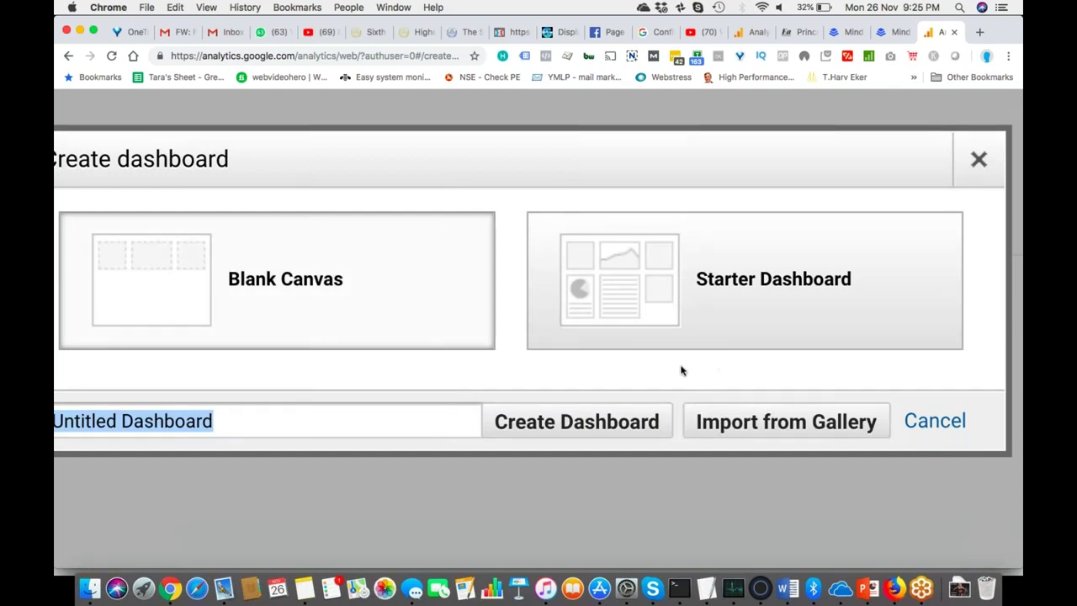
scroll(679, 368, "left", 3)
Name the blank canvas dashboard GAIQ-Nov-2018 and create it.
left_click(469, 414)
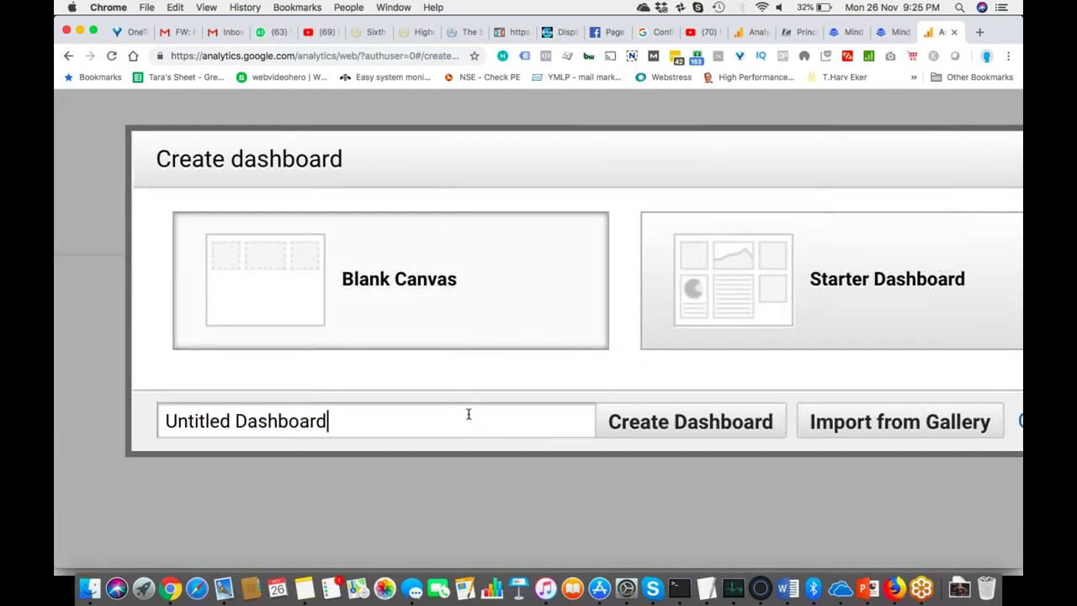
triple_click(468, 414)
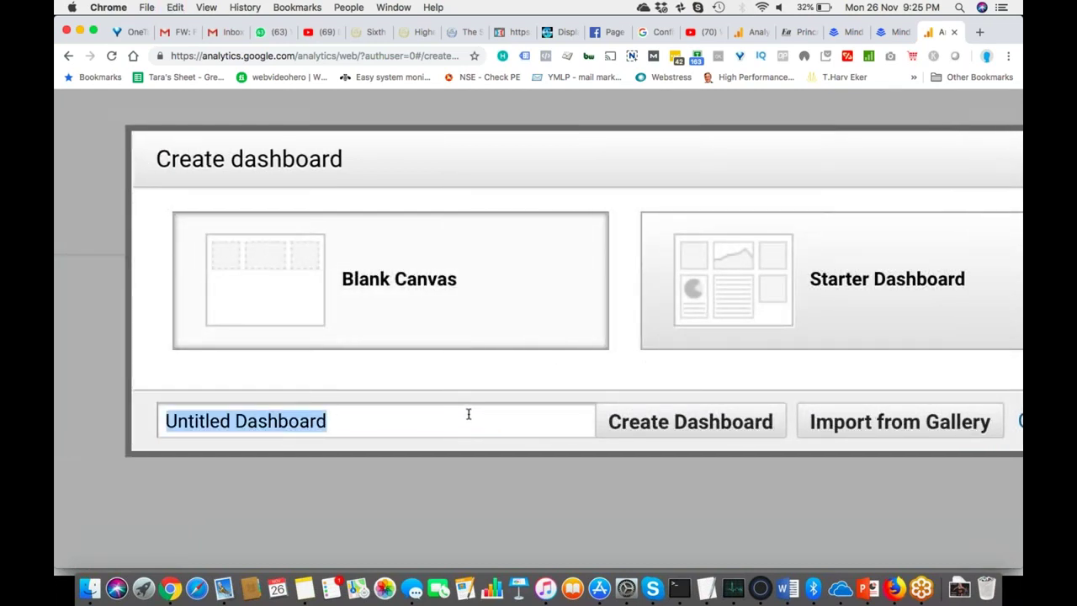
type("GAIQ-")
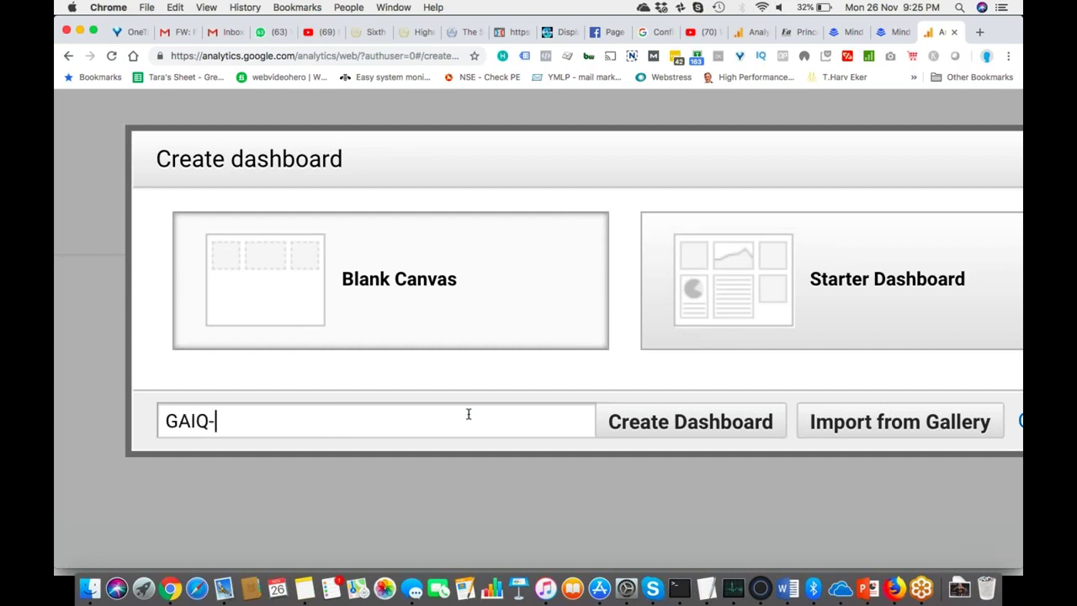
type("Nov-2018")
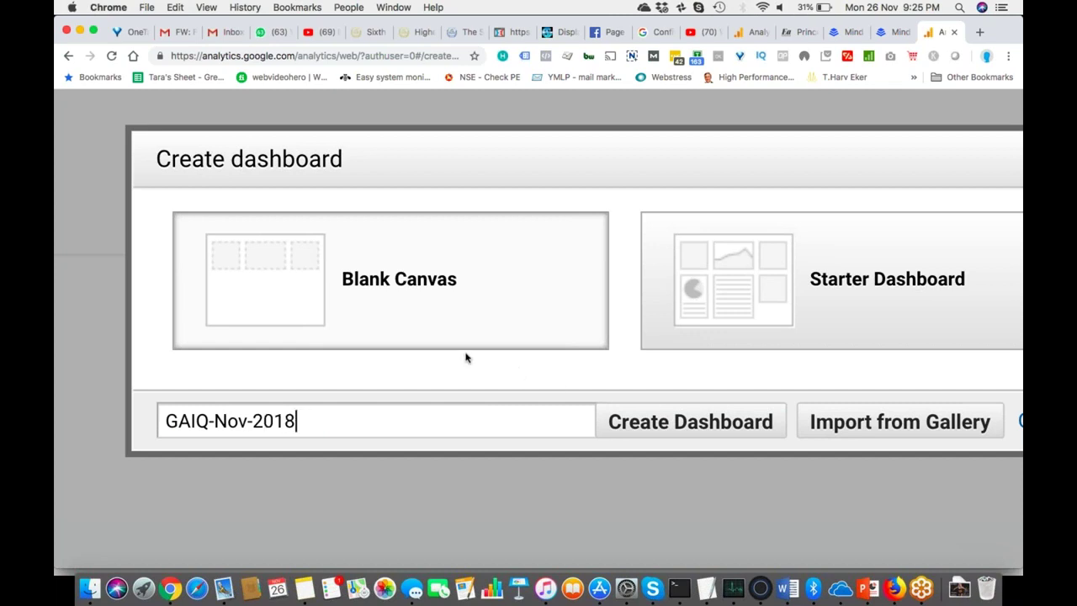
key("super+a")
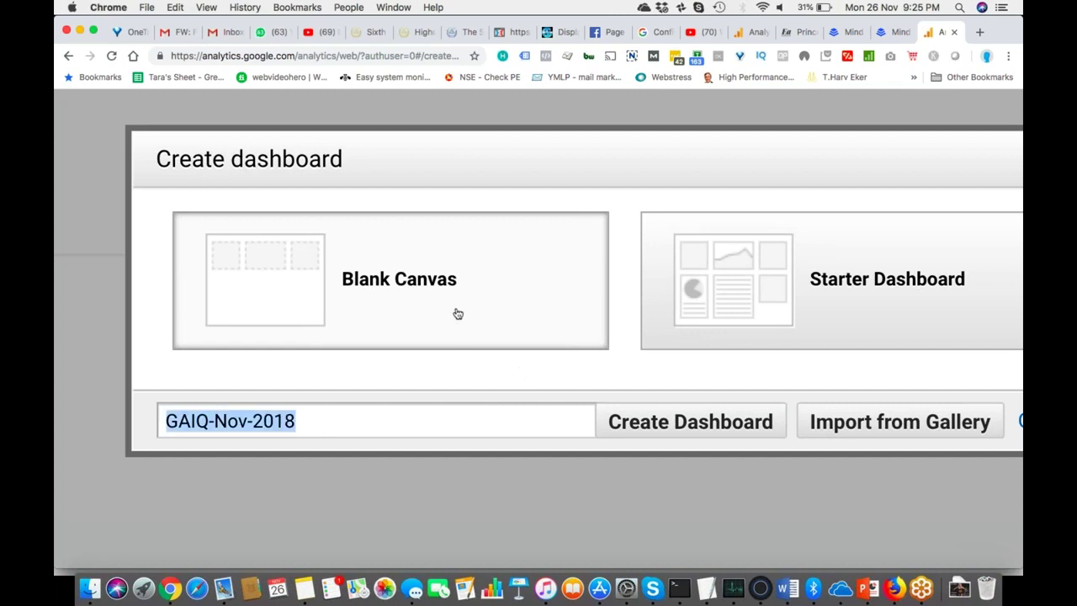
left_click(729, 428)
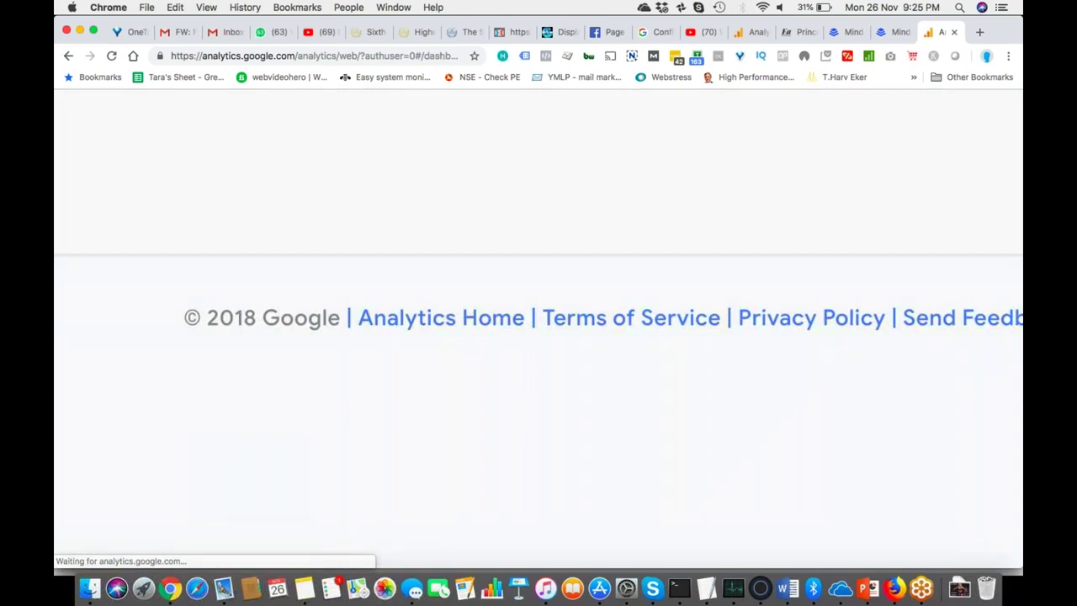
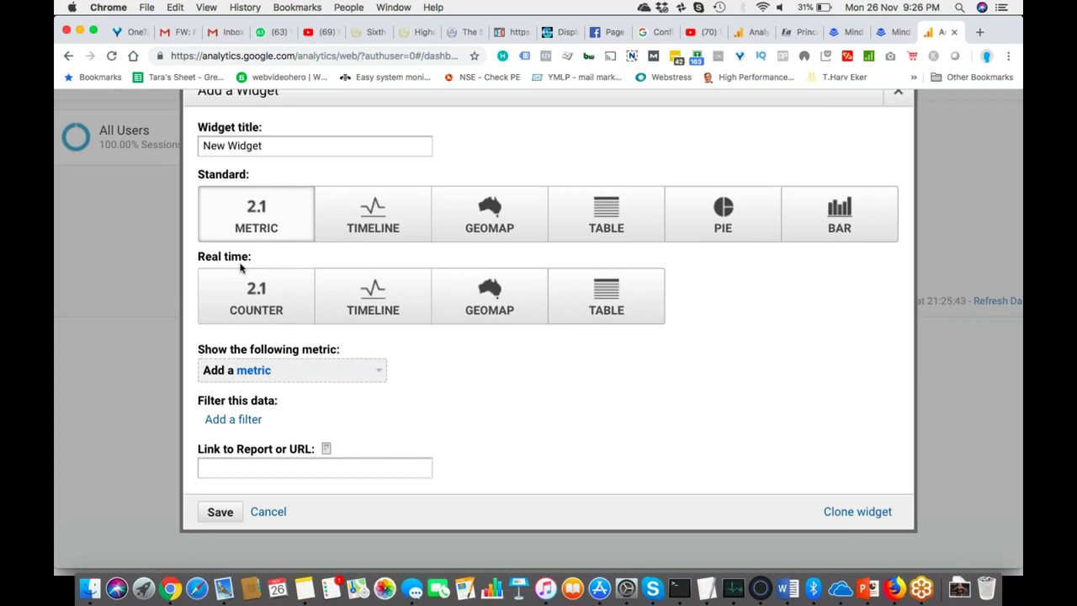
Make the first widget a real-time counter of Active Users, title it All Active Users, and save it.
left_click(268, 145)
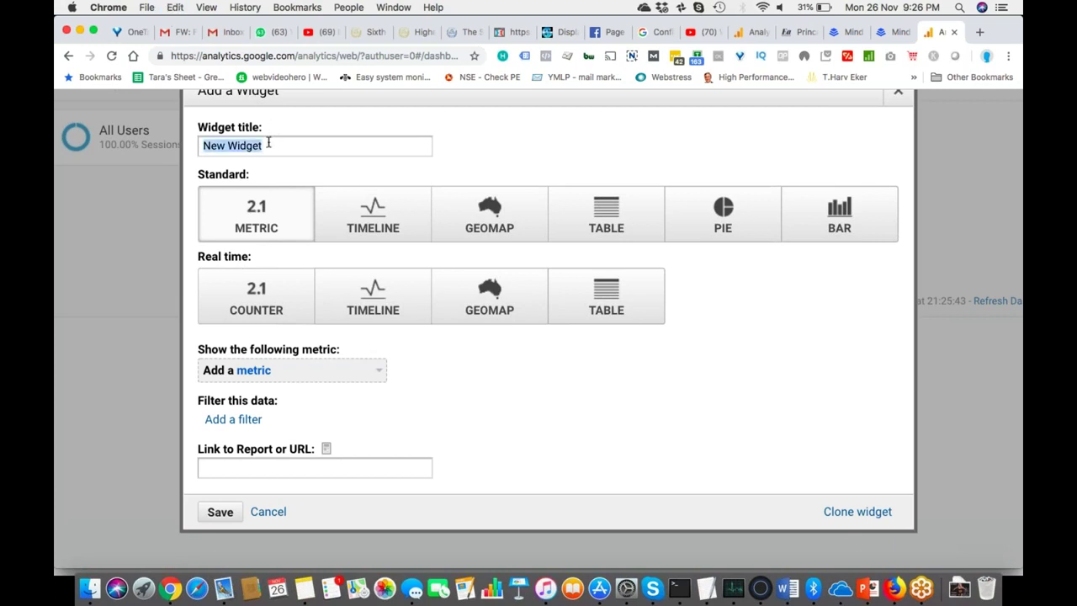
left_click(258, 288)
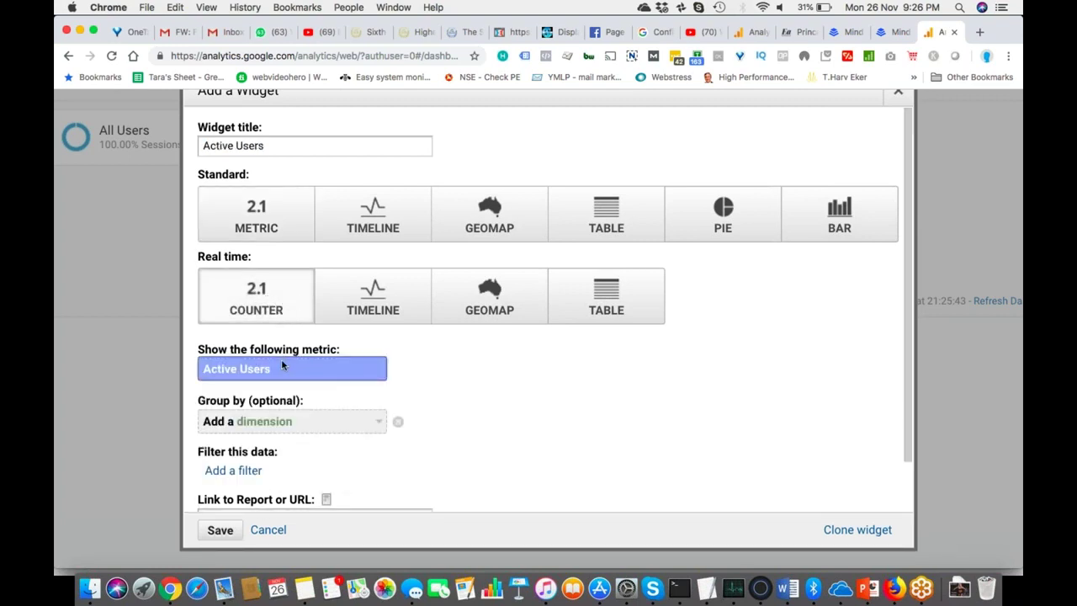
scroll(281, 359, "down", 1)
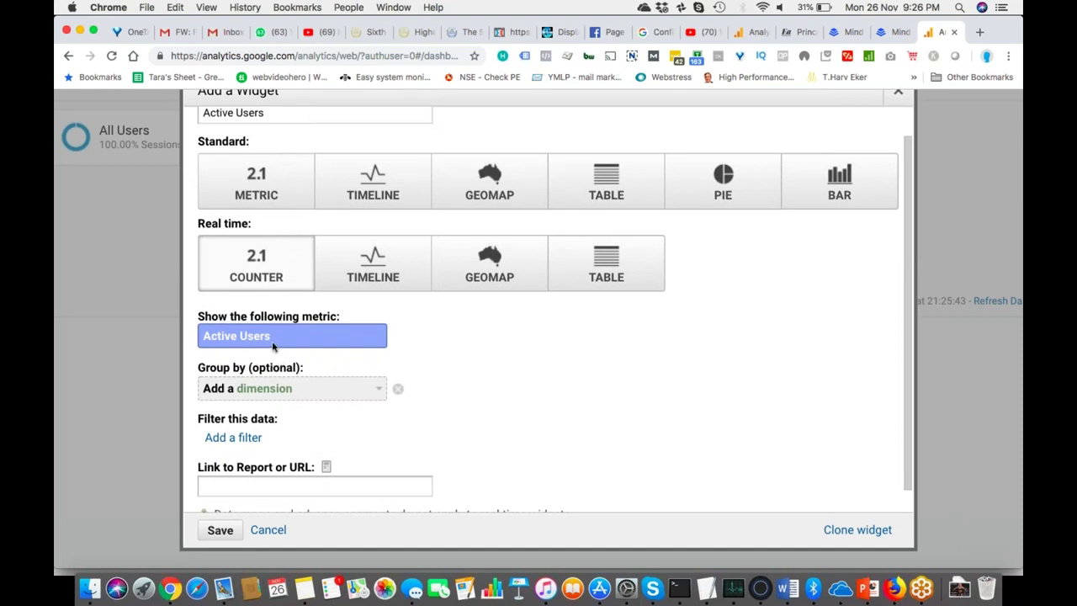
scroll(273, 347, "up", 1)
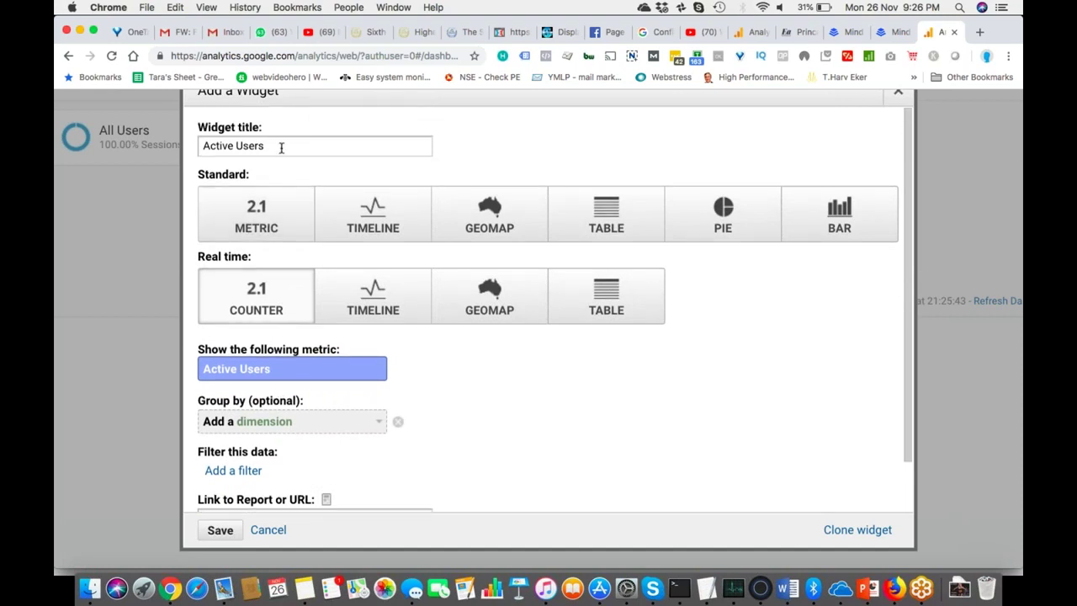
key("super+Left")
type("All")
scroll(349, 300, "down", 2)
scroll(320, 303, "down", 4)
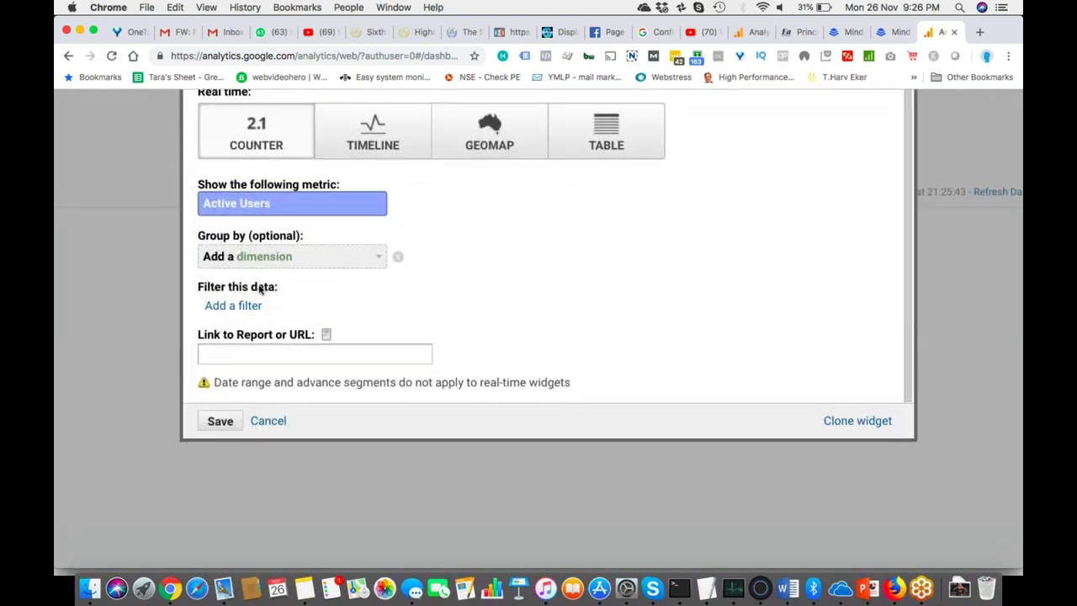
left_click(222, 422)
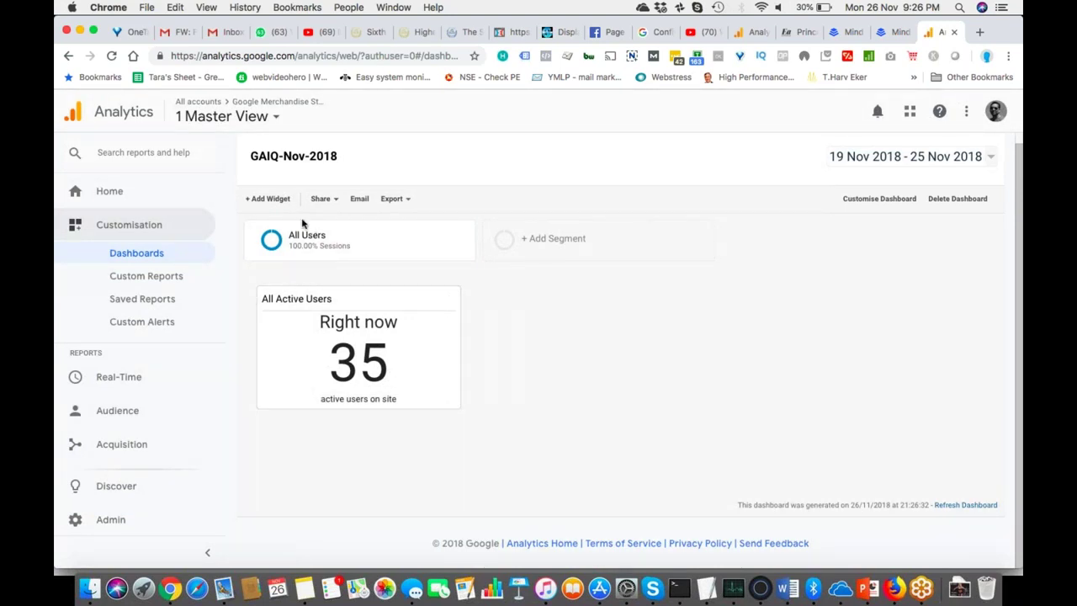
Add a second real-time counter widget for Active Users, titled "Active Users -" followed by the person's first name in possessive form and "Targeting".
left_click(320, 199)
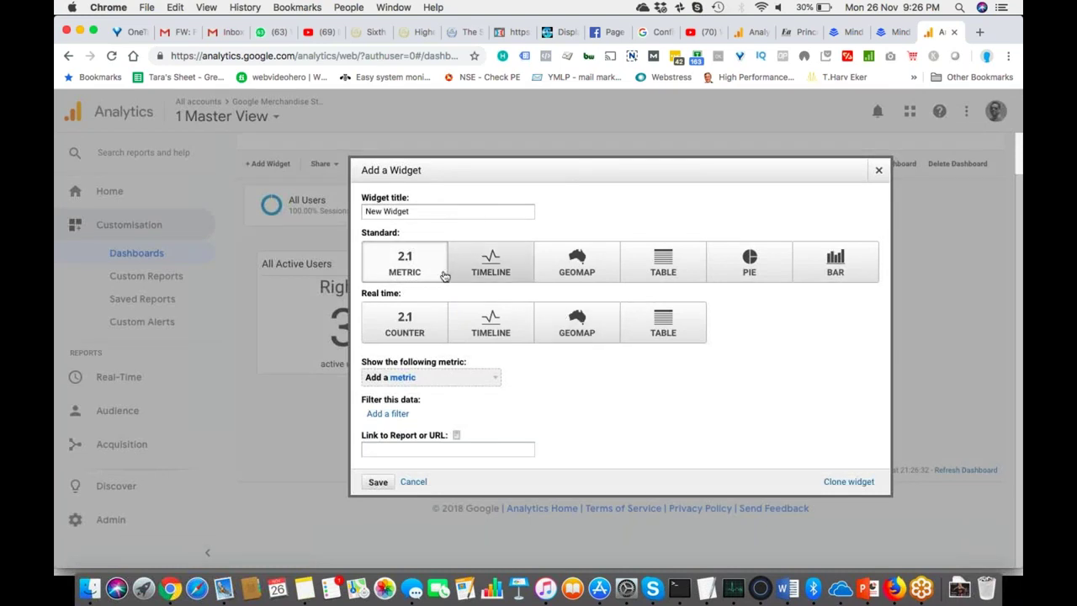
left_click(409, 326)
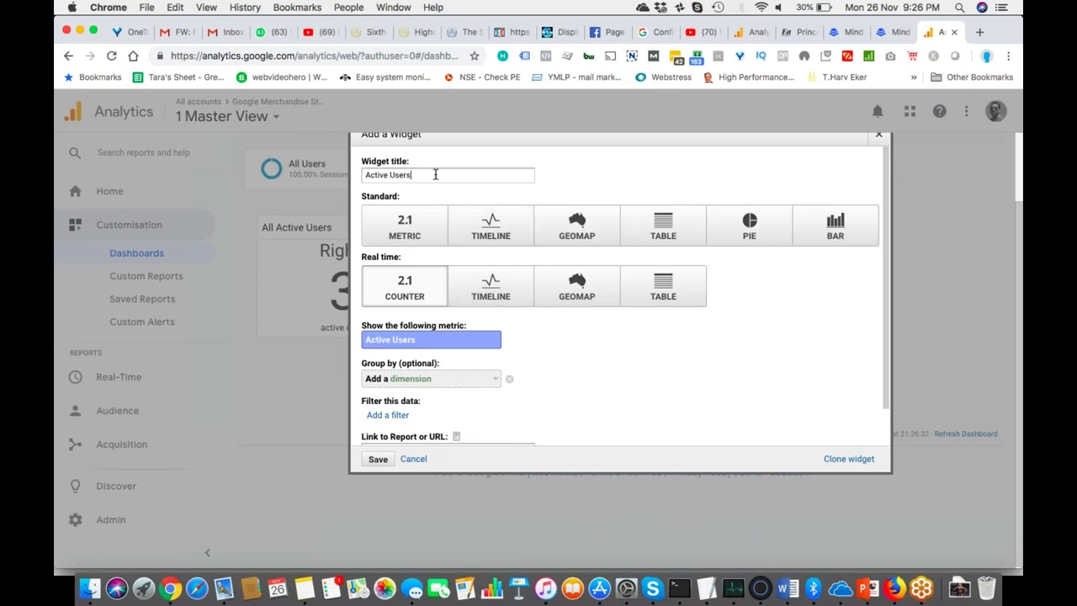
type("-")
type("ing")
key("BackSpace")
key("BackSpace")
type("g")
key("BackSpace")
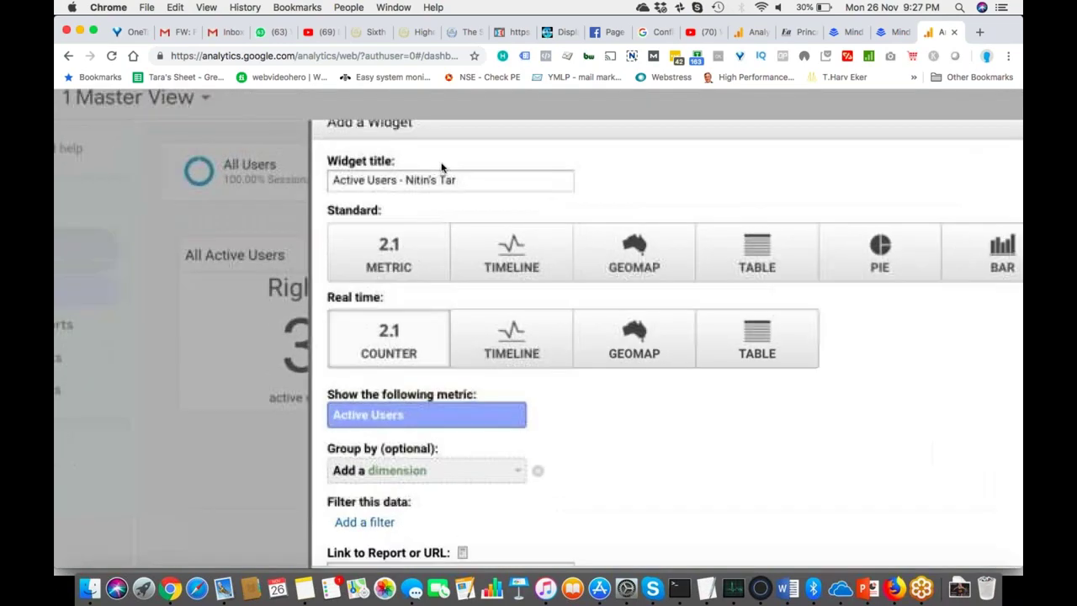
type("geting")
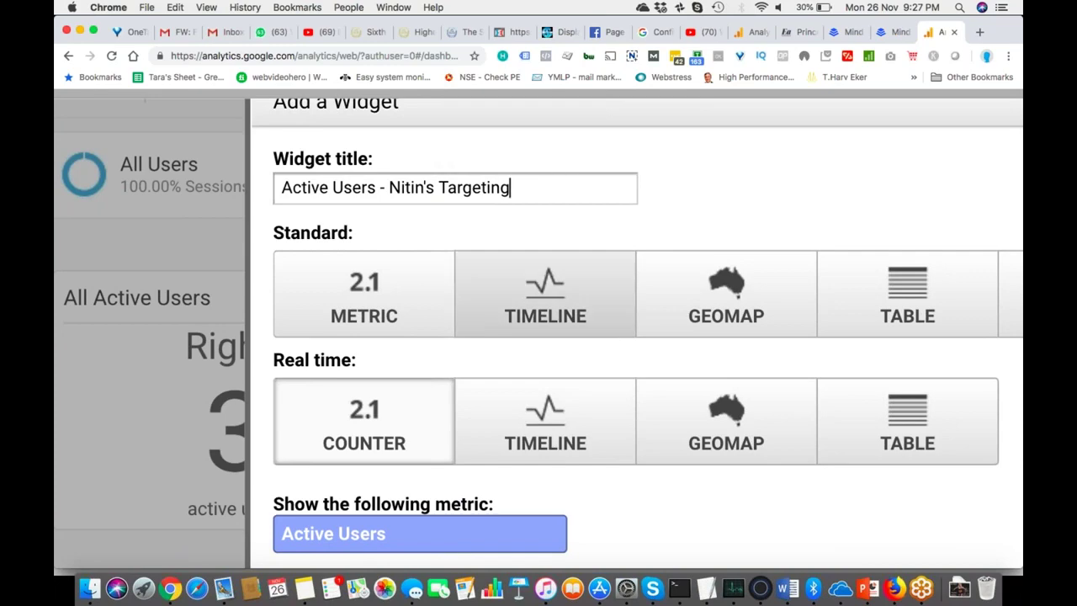
Add a filter to the widget that only shows City matched by Regular Expression.
scroll(545, 295, "down", 2)
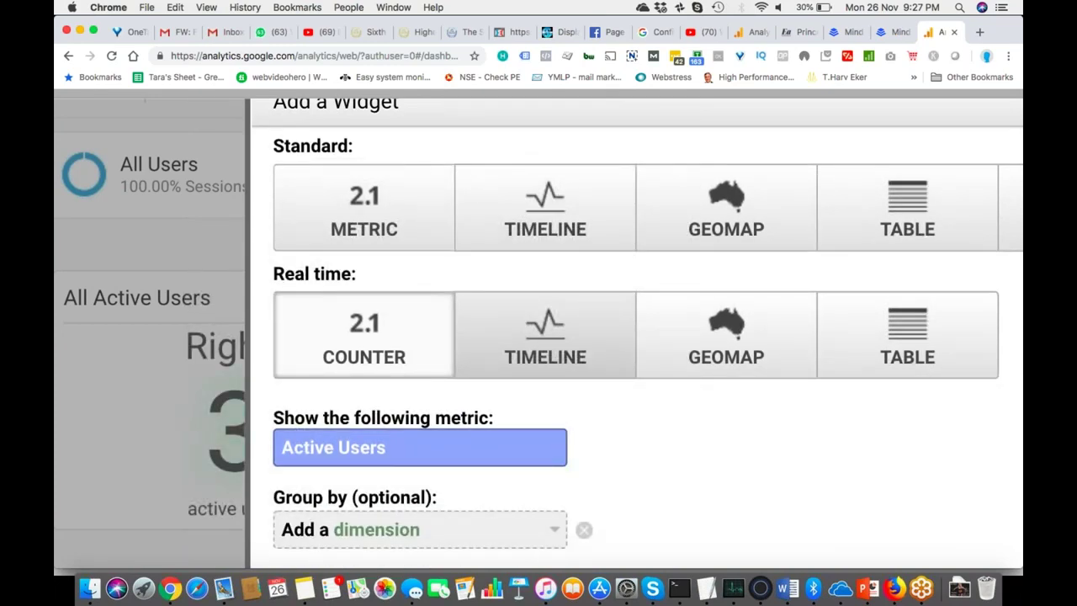
scroll(636, 337, "down", 1)
scroll(617, 359, "down", 10)
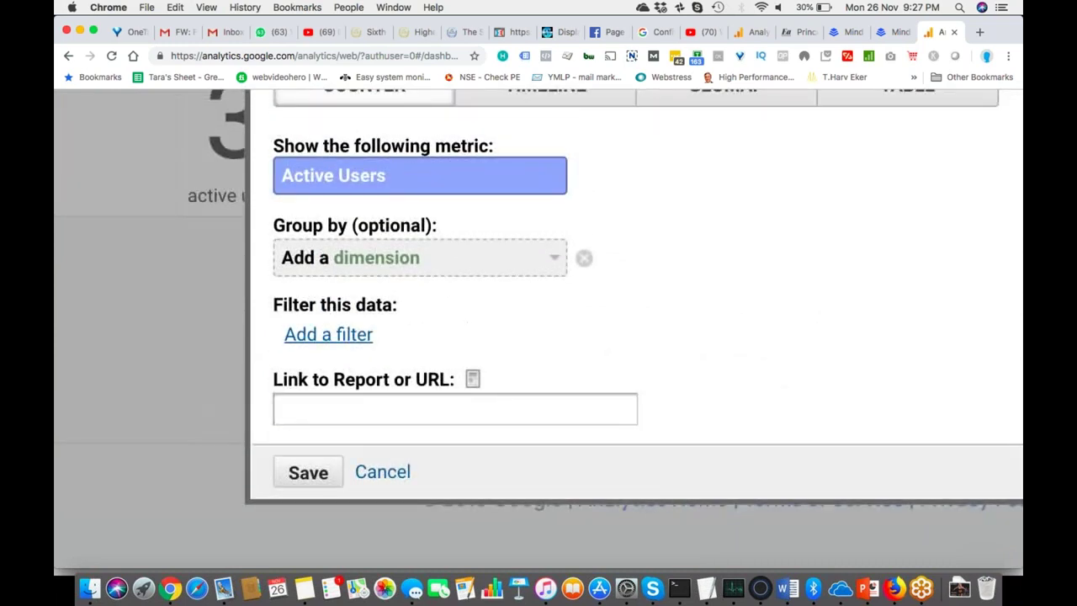
left_click(345, 338)
left_click(564, 352)
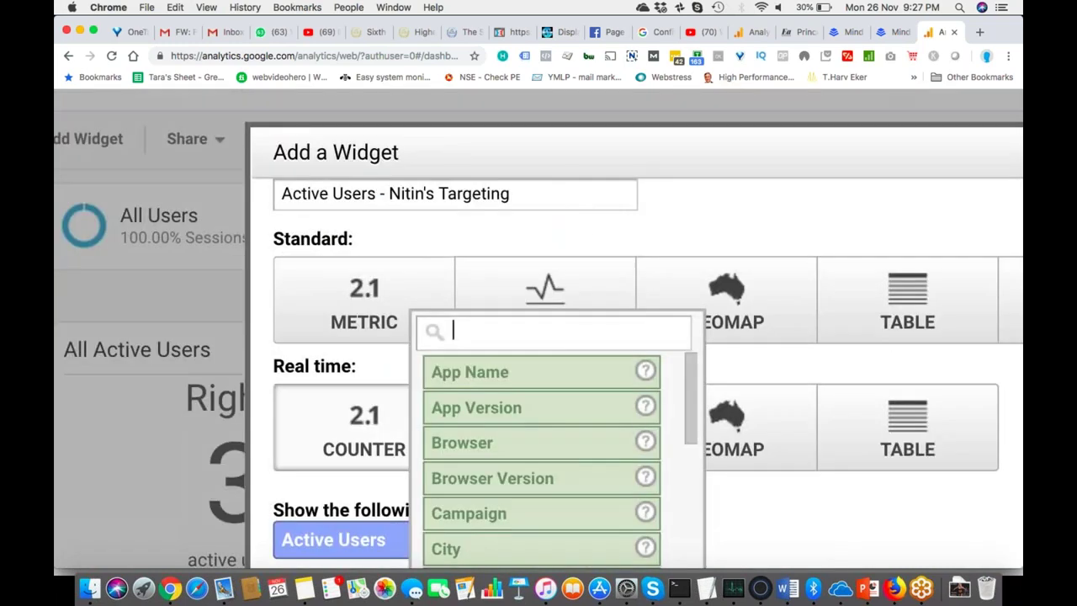
left_click(512, 551)
scroll(582, 423, "down", 3)
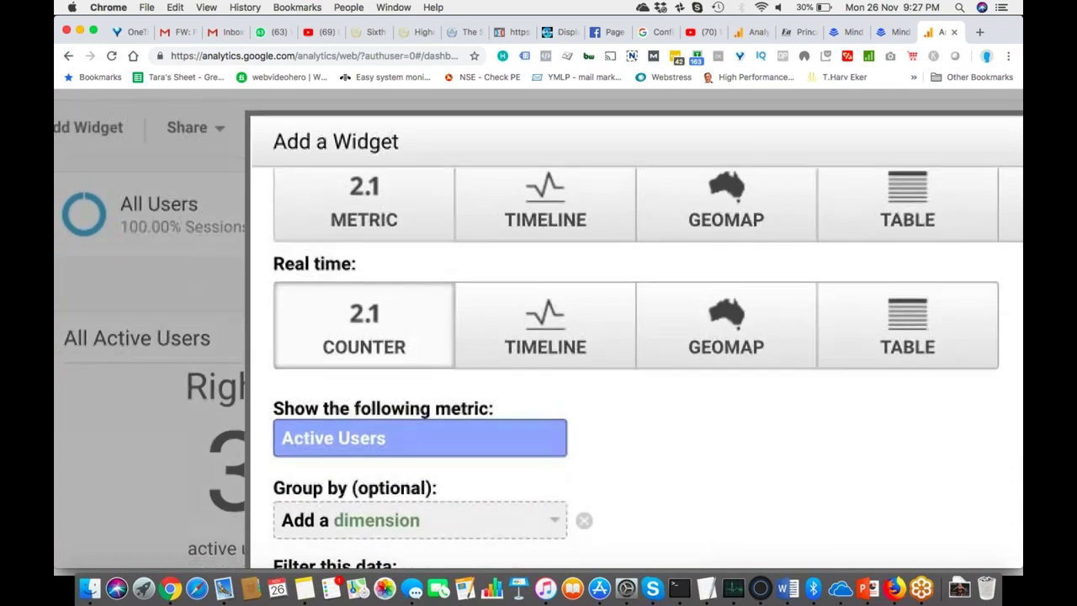
scroll(579, 420, "down", 5)
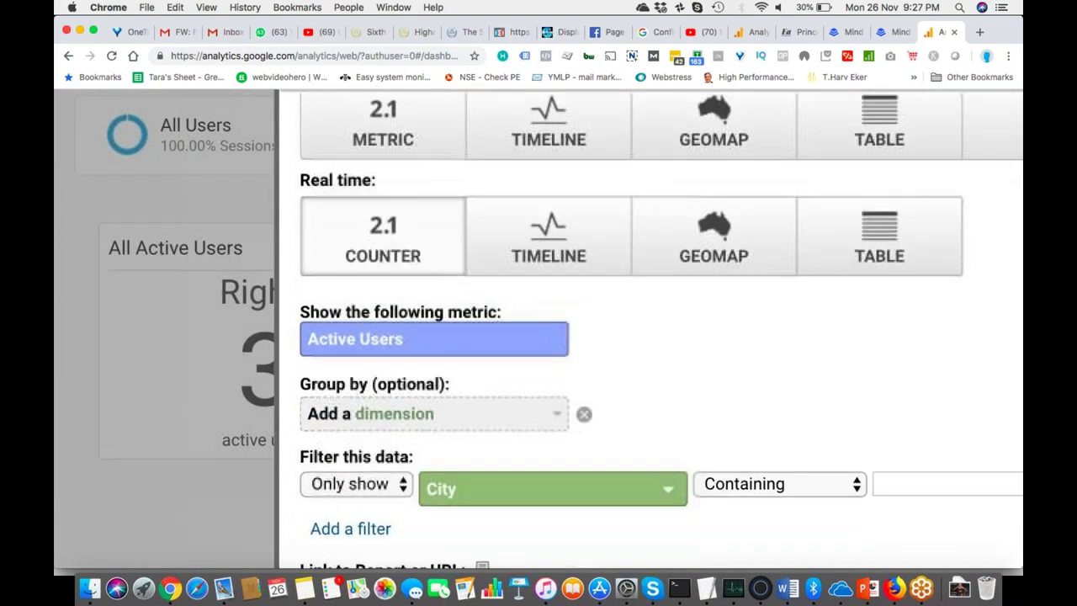
left_click(755, 400)
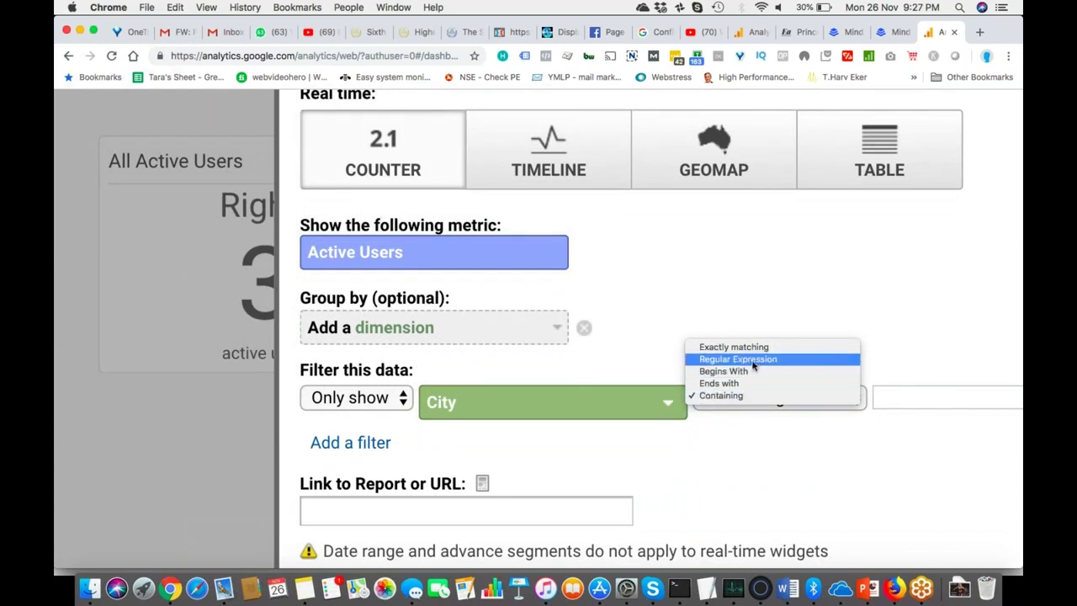
left_click(756, 360)
scroll(791, 364, "right", 5)
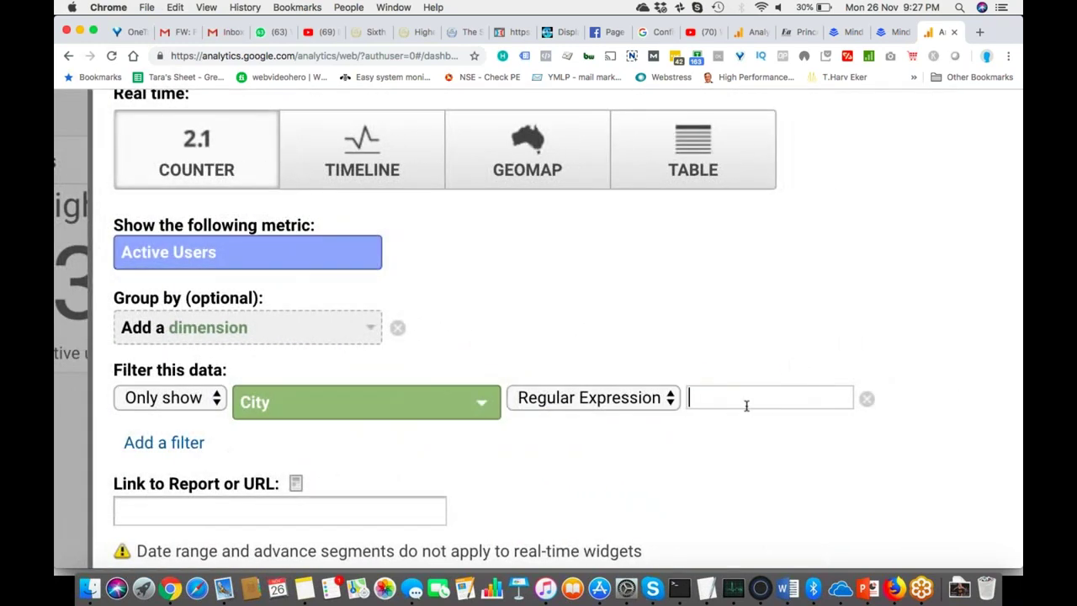
Set the City filter's expression to Mountain View|New York|San Francisco|Sunnyvale and save the widget.
left_click(747, 406)
type("Mou")
type("ntain Vie")
type("w|New")
type(" York")
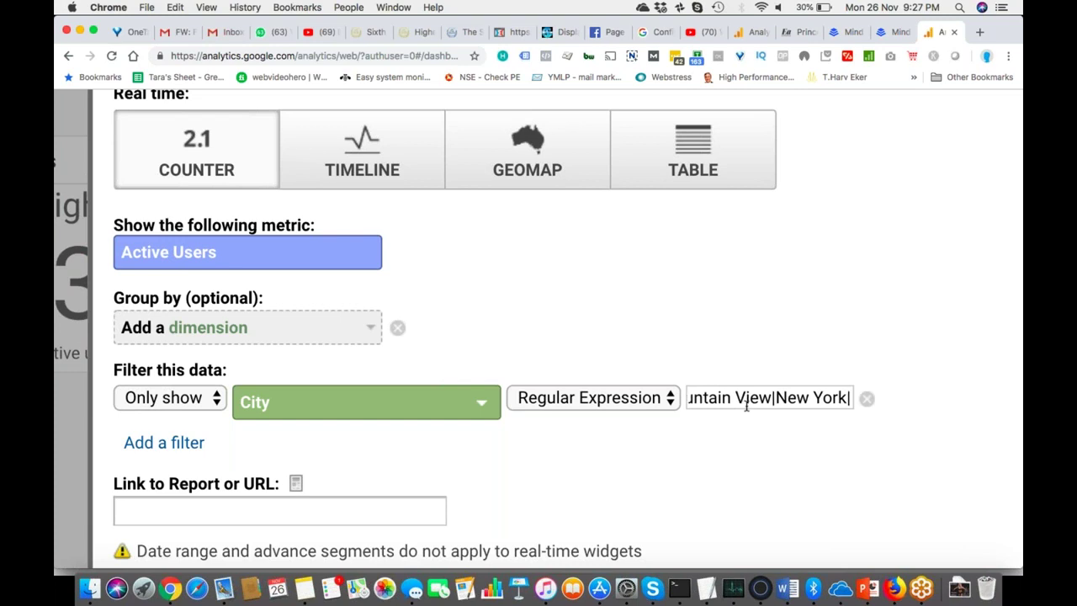
type("|San Far")
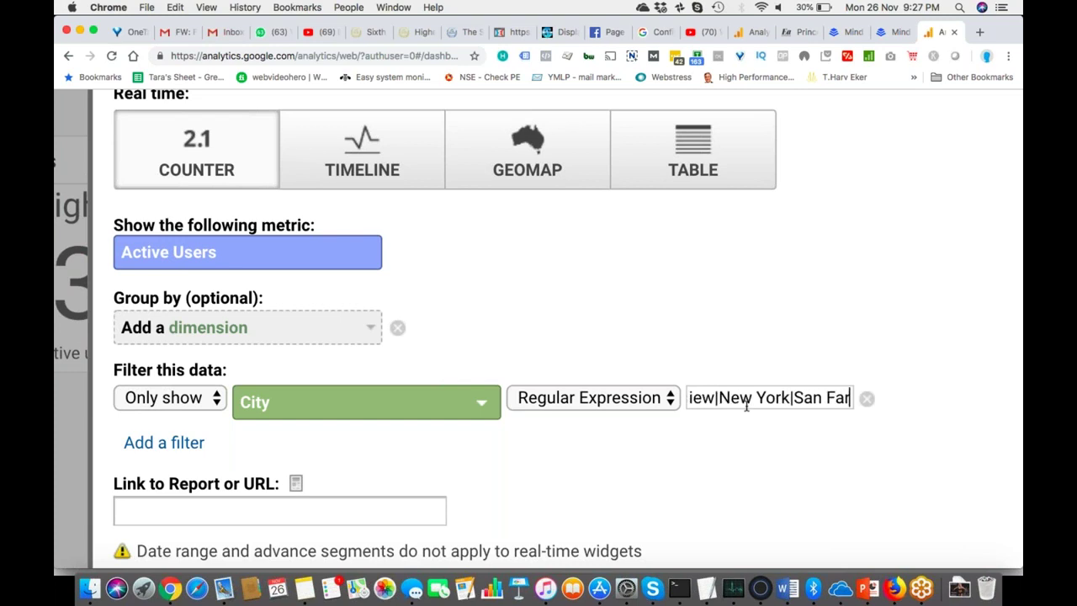
key("BackSpace")
type("ranc")
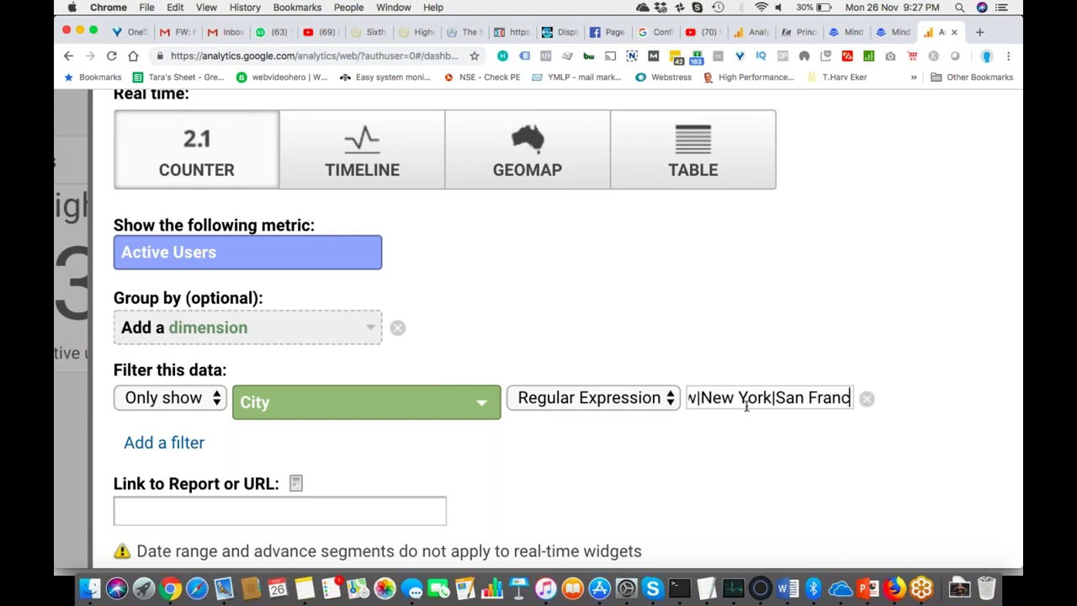
type("isco|S")
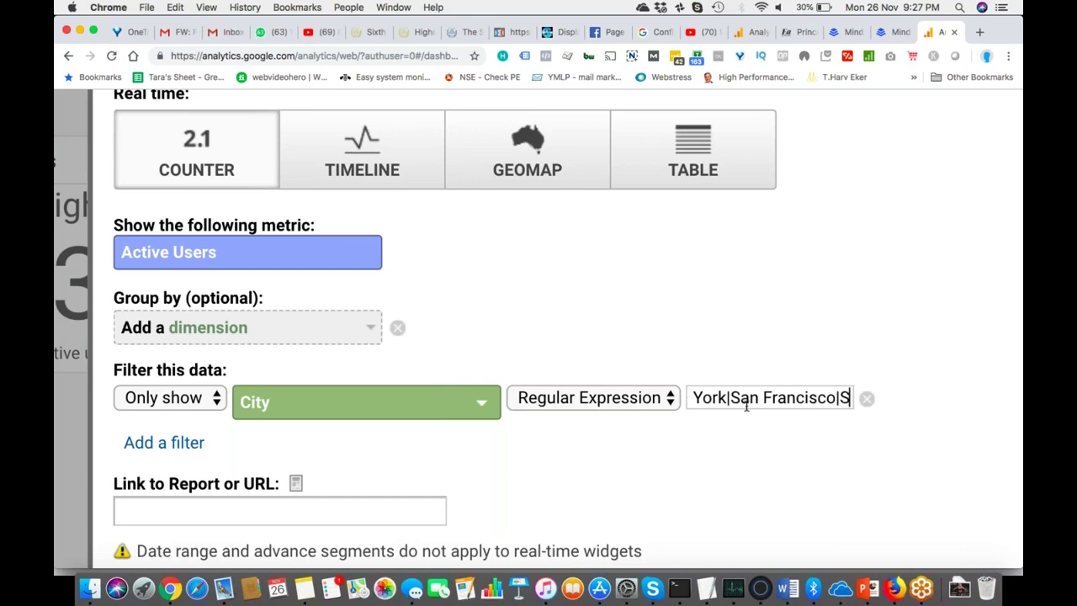
type("unnyvale")
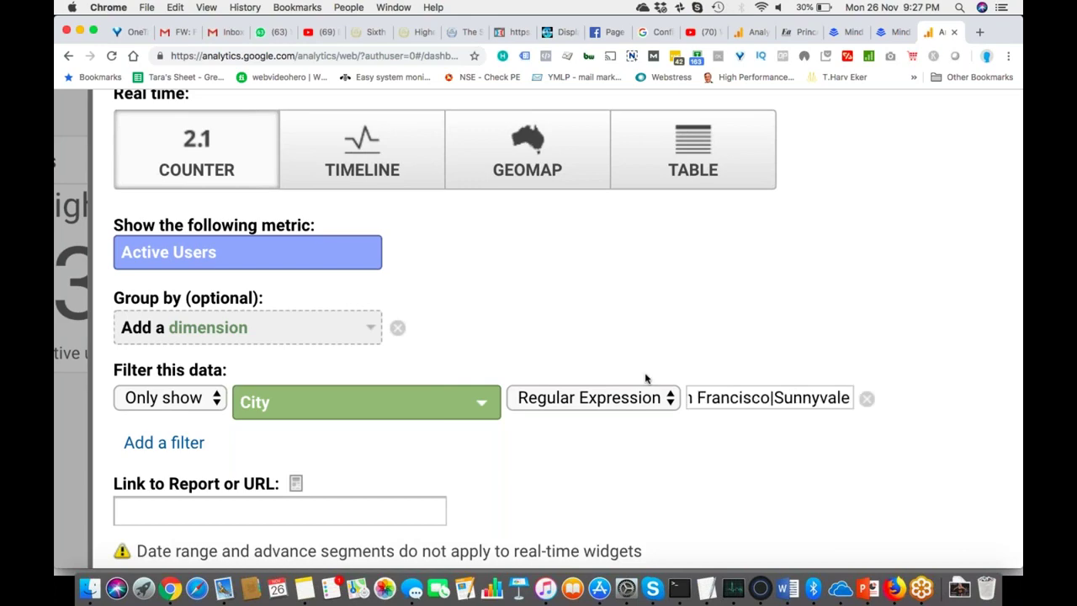
scroll(636, 389, "left", 2)
scroll(637, 388, "down", 3)
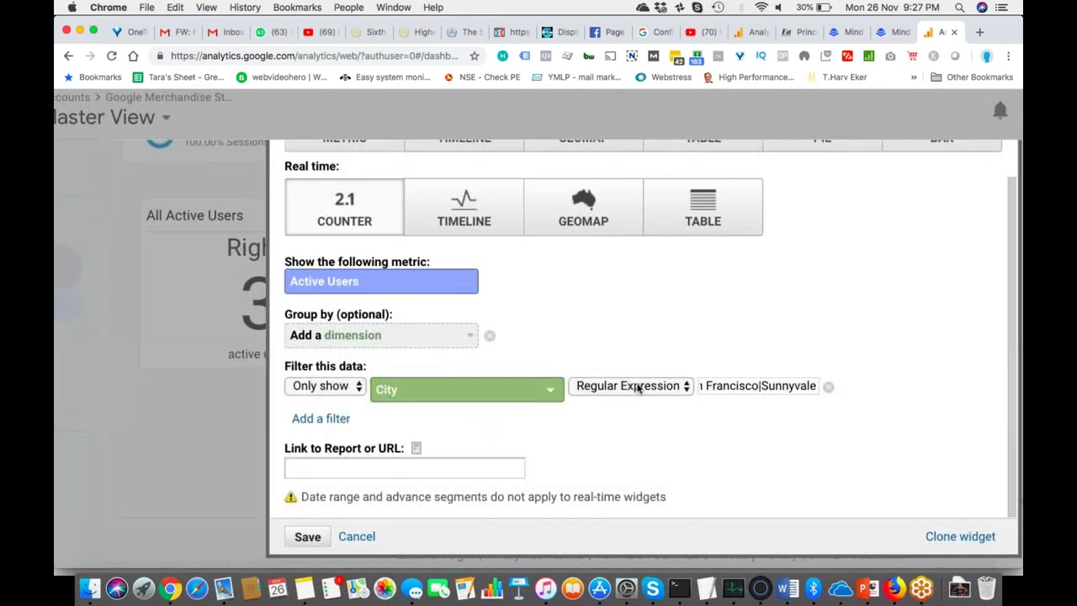
scroll(637, 389, "down", 3)
left_click(310, 370)
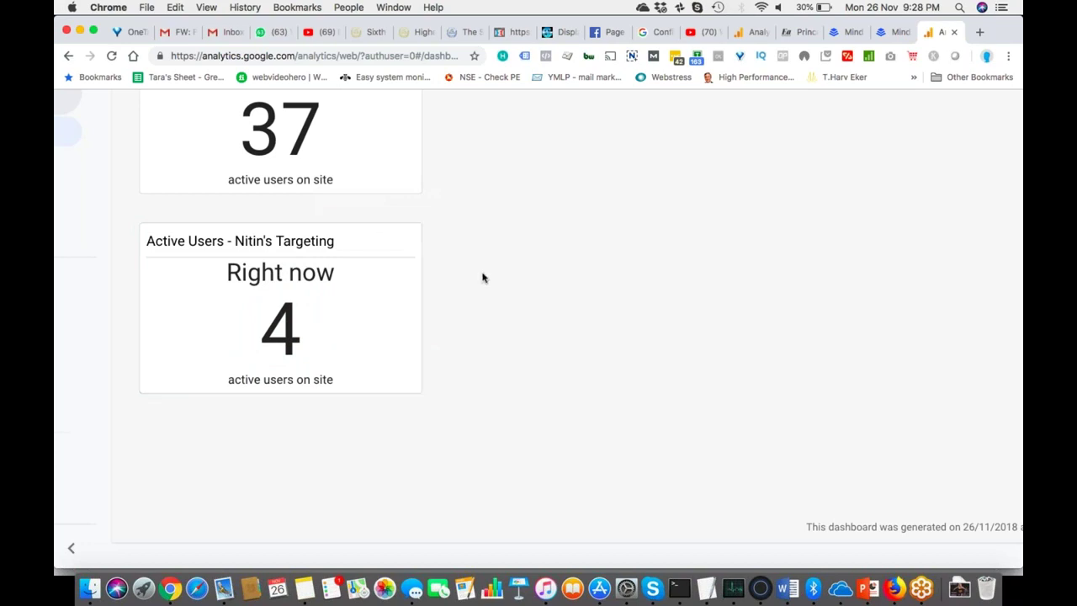
Move the city-filtered widget beside All Active Users and change the dashboard layout to four 25% columns.
scroll(476, 277, "up", 5)
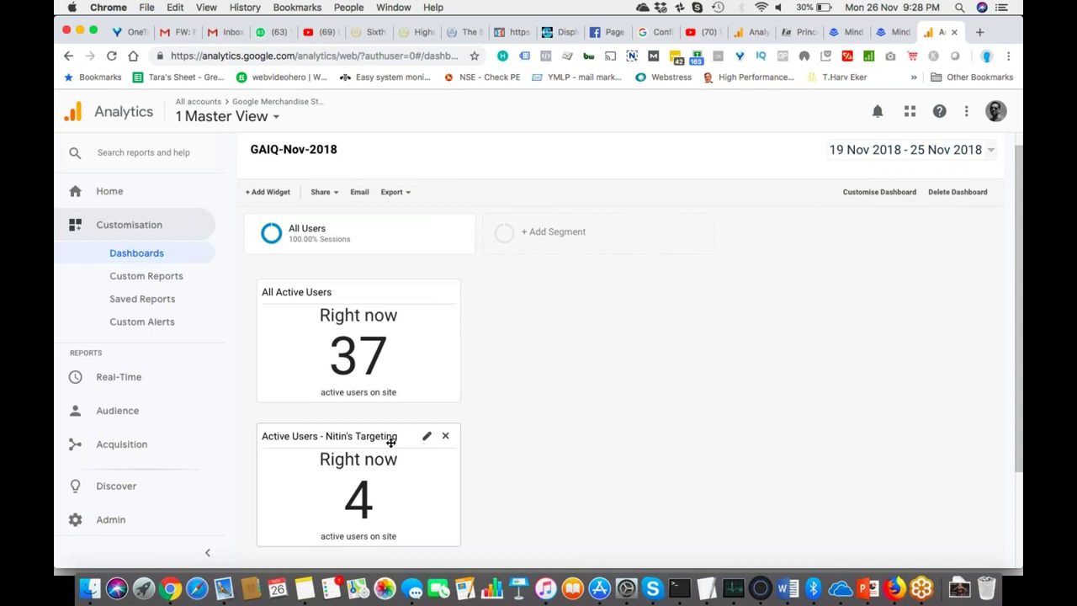
left_click_drag(390, 443, 594, 294)
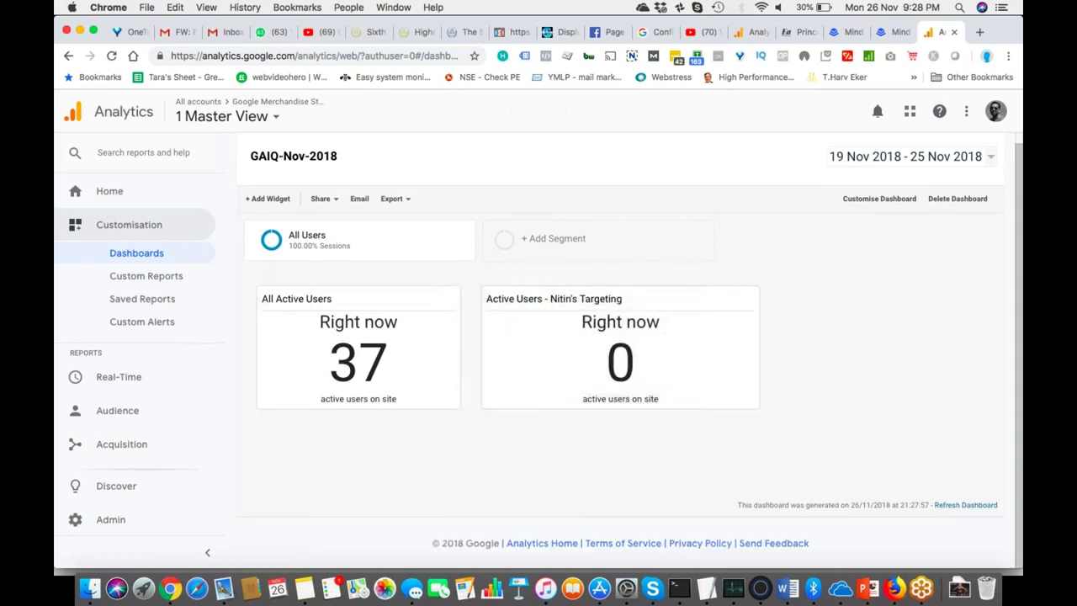
left_click(880, 199)
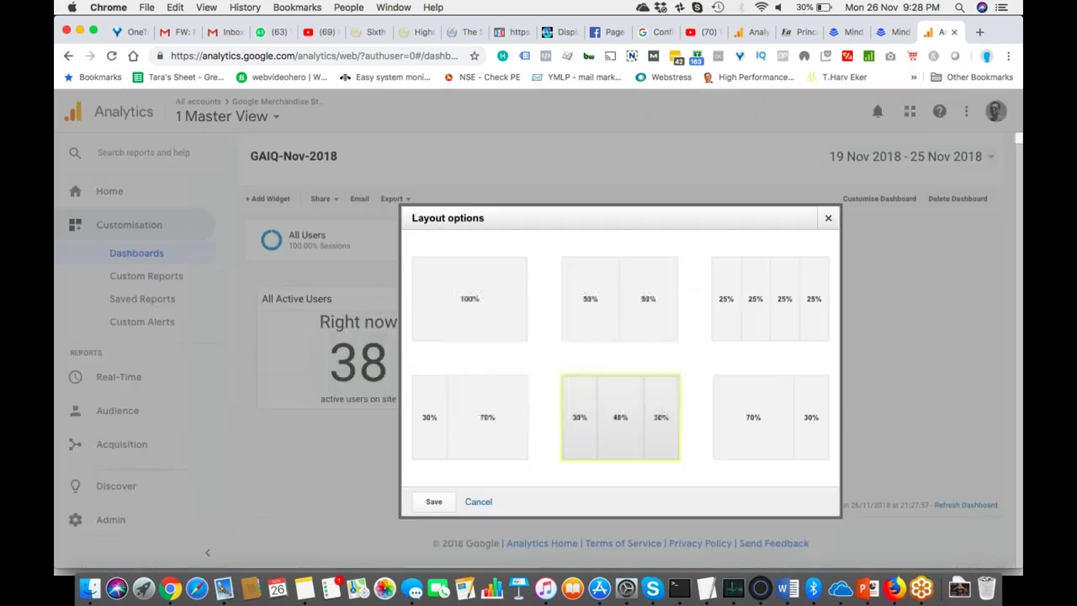
left_click(742, 306)
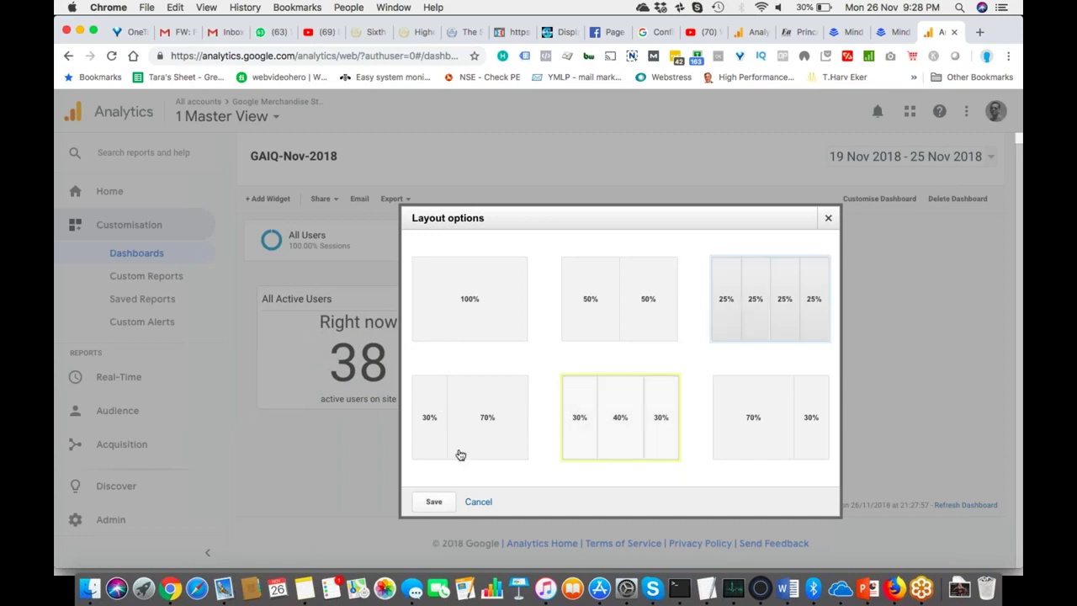
left_click(433, 500)
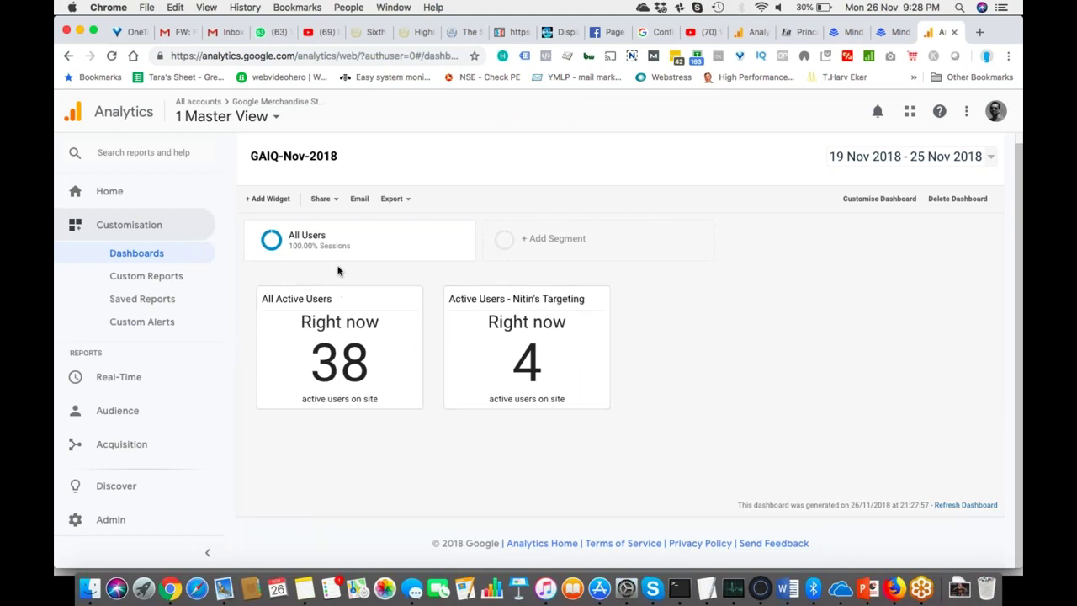
Add a third real-time counter widget for Active Users, titled Active Users - Organic.
left_click(276, 199)
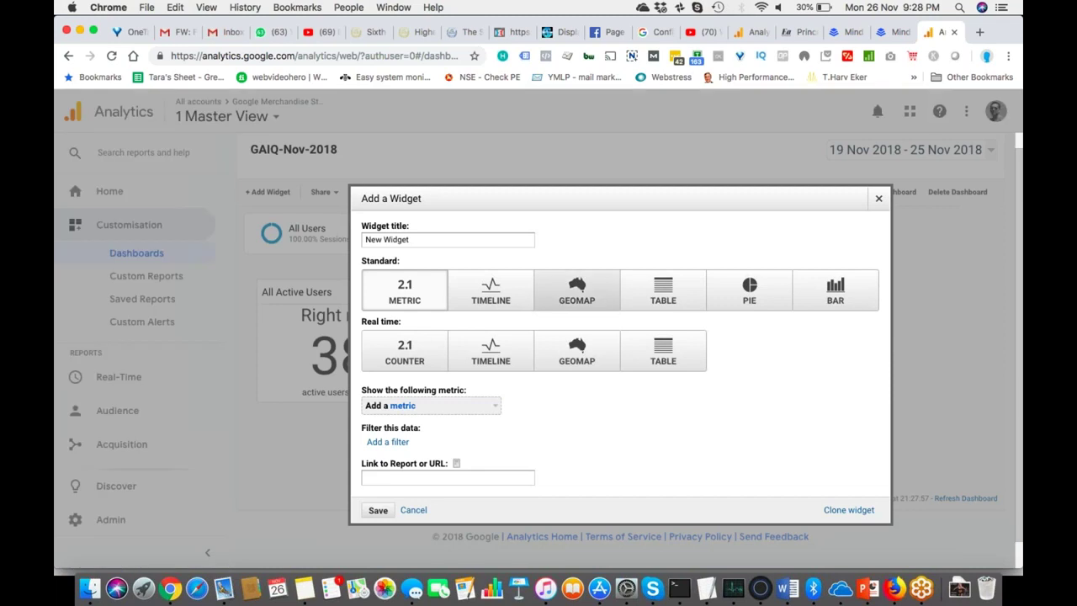
left_click(427, 354)
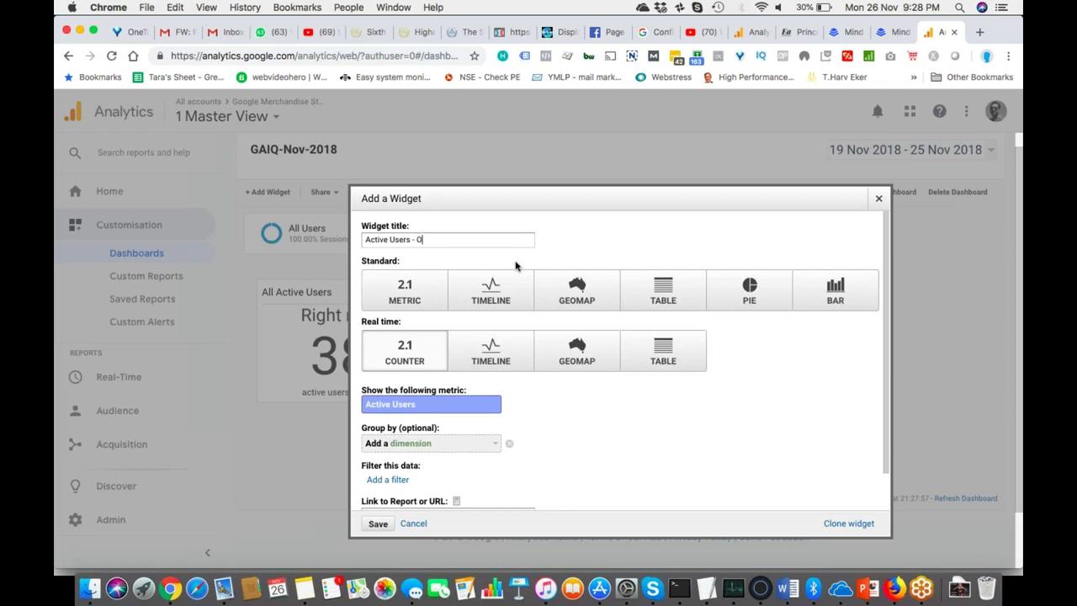
scroll(516, 266, "down", 2)
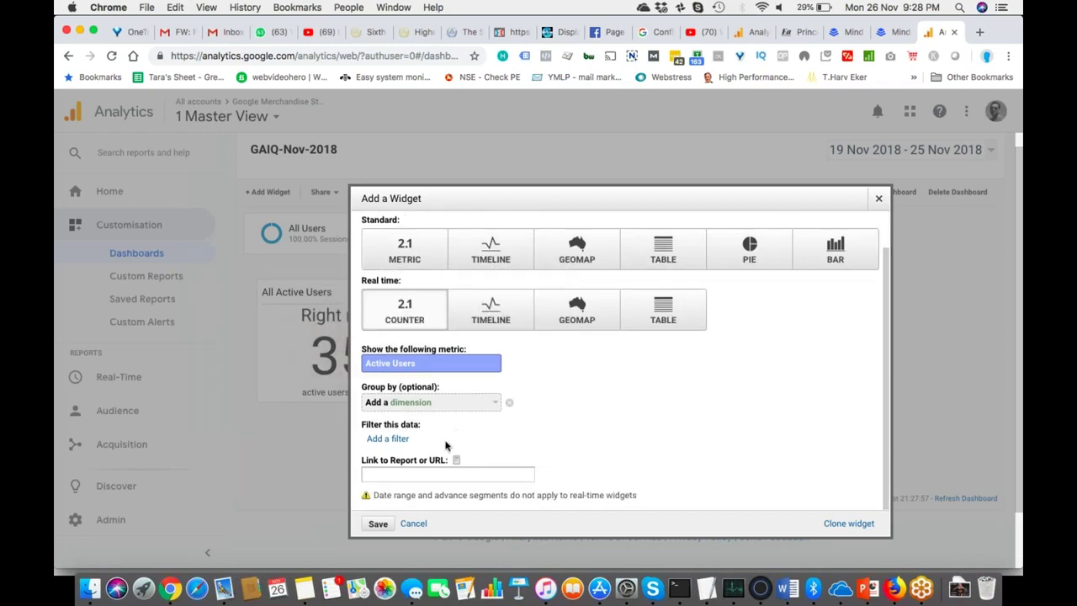
Filter the organic widget to only show Medium containing Organic, and save it.
left_click(401, 439)
left_click(523, 448)
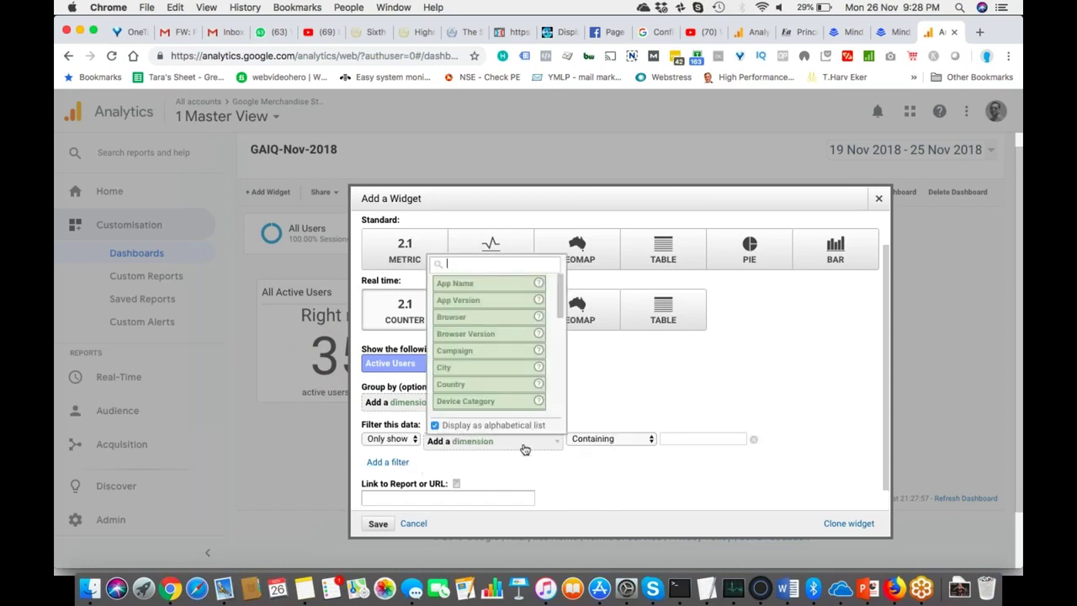
type("mediu")
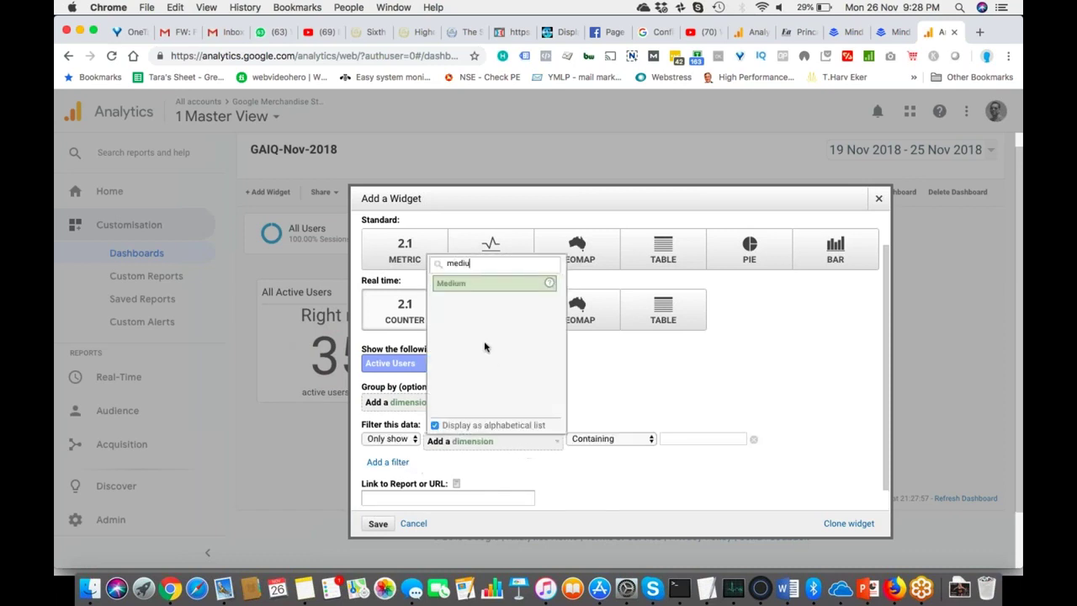
left_click(488, 285)
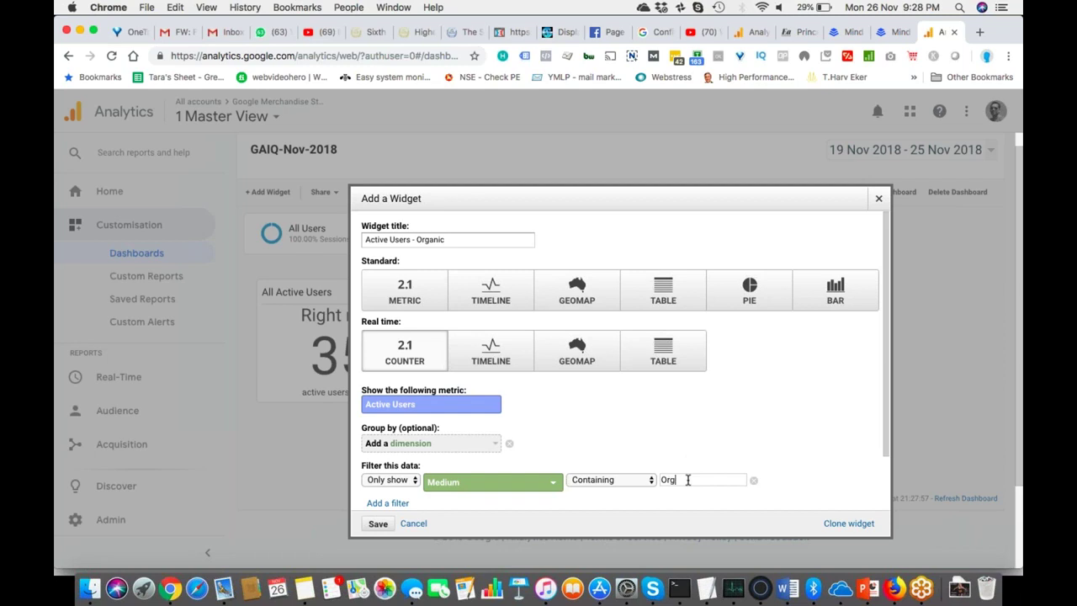
left_click(688, 479)
type("Organic")
left_click(378, 523)
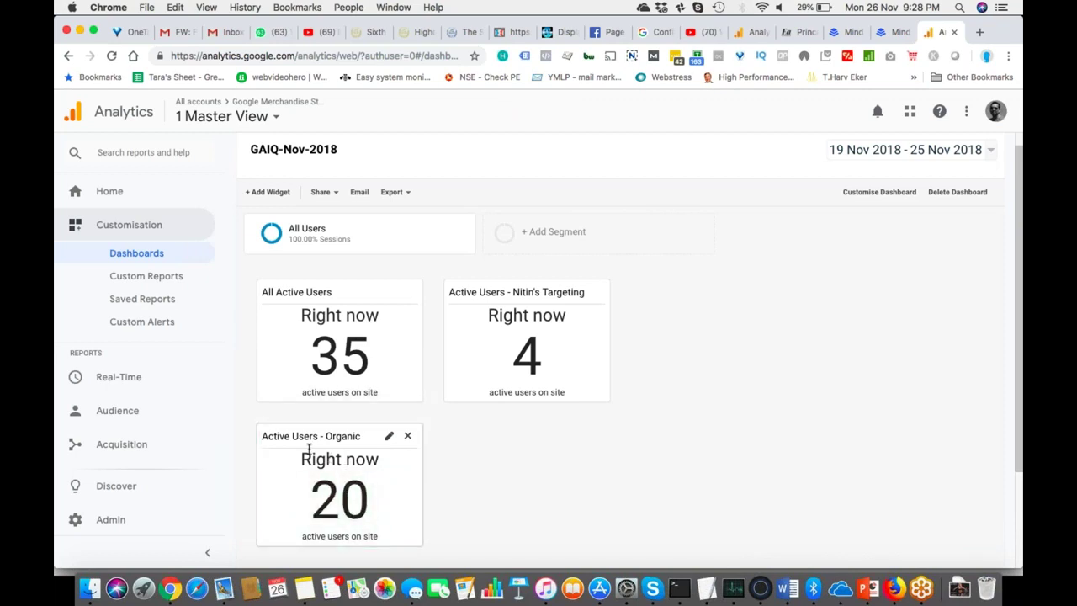
Move the Active Users - Organic widget to the third column of the dashboard's first row.
left_click_drag(316, 435, 754, 287)
left_click_drag(342, 440, 448, 292)
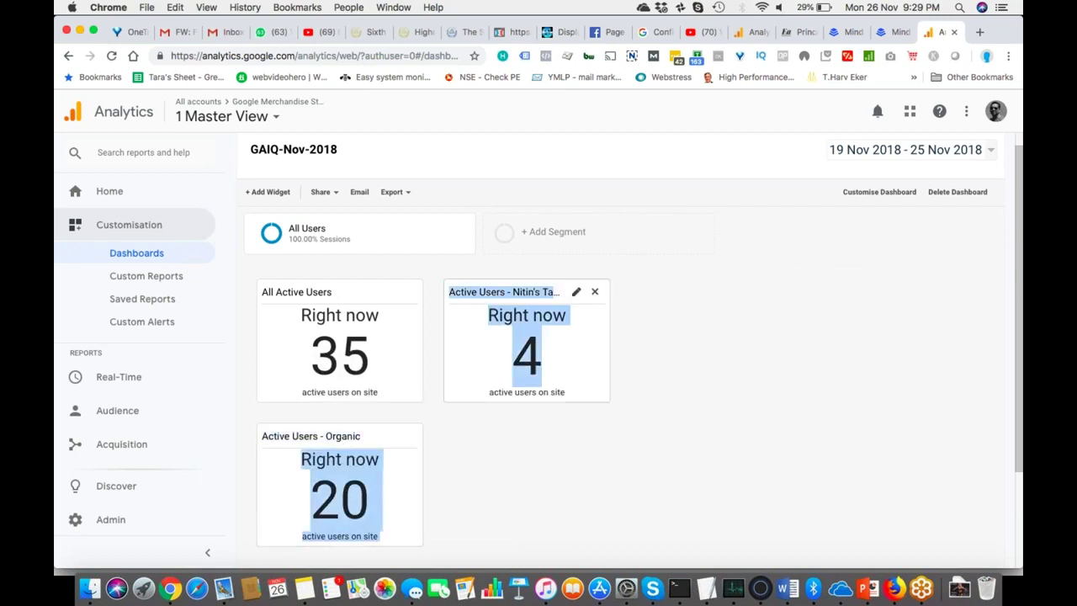
left_click(618, 449)
left_click_drag(348, 441, 724, 294)
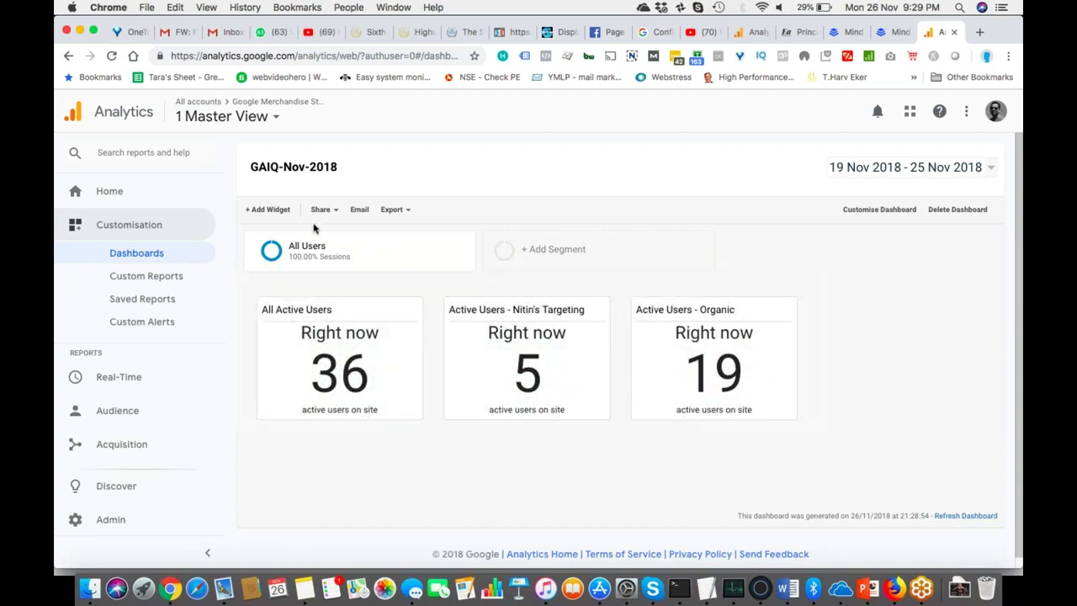
Try to add a standard metric widget that shows Revenue.
left_click(278, 210)
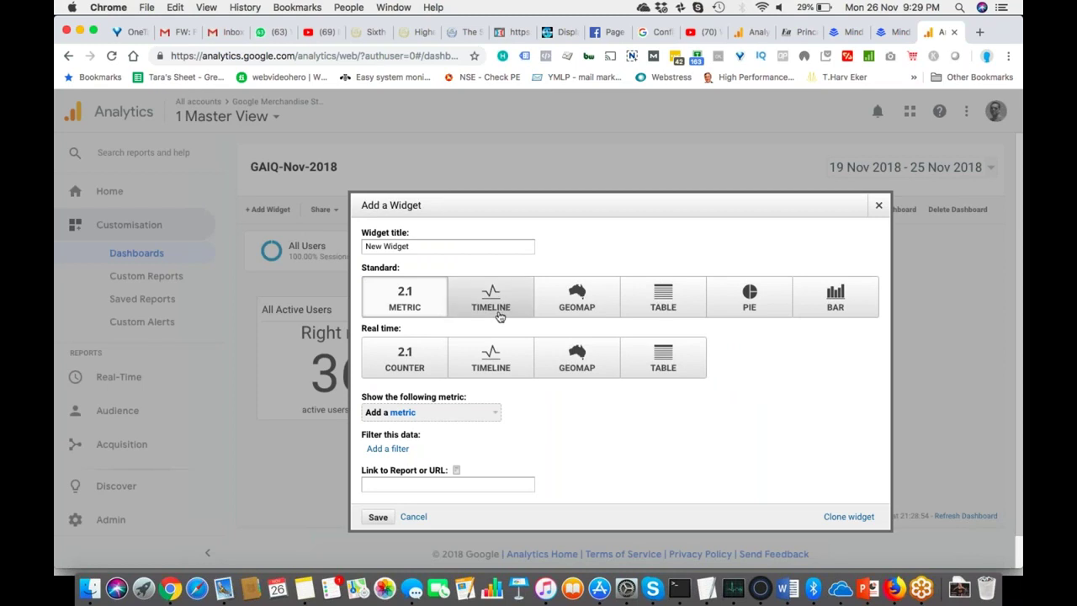
left_click(405, 304)
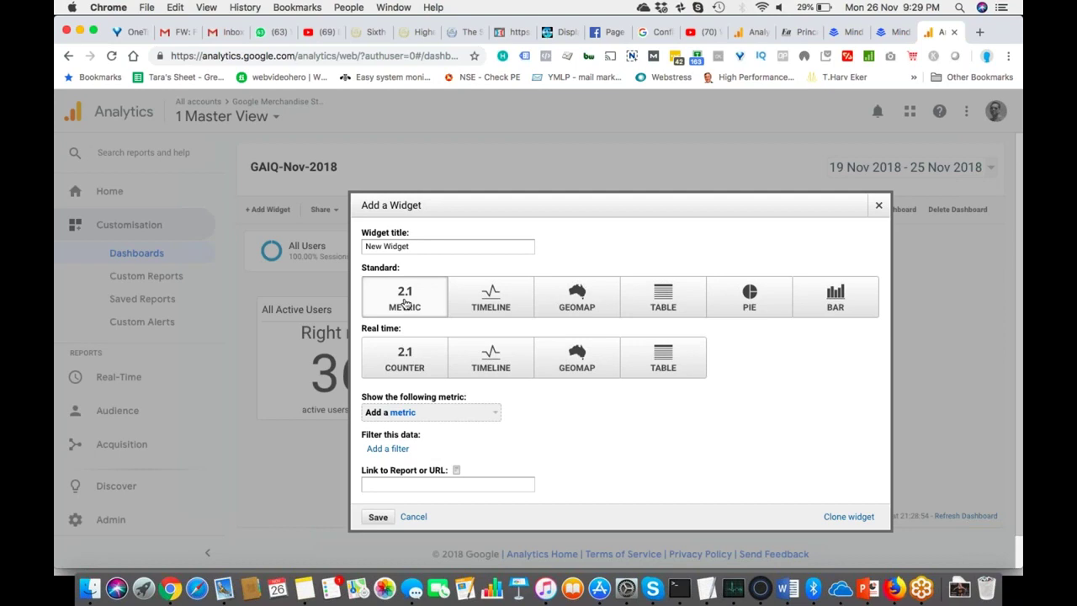
scroll(405, 303, "down", 1)
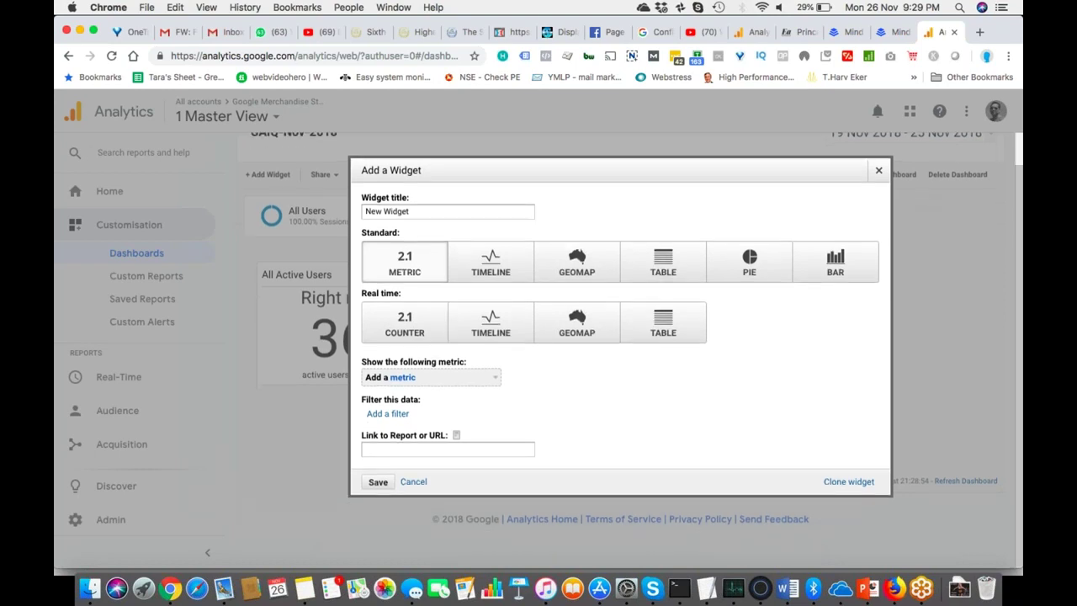
left_click(494, 383)
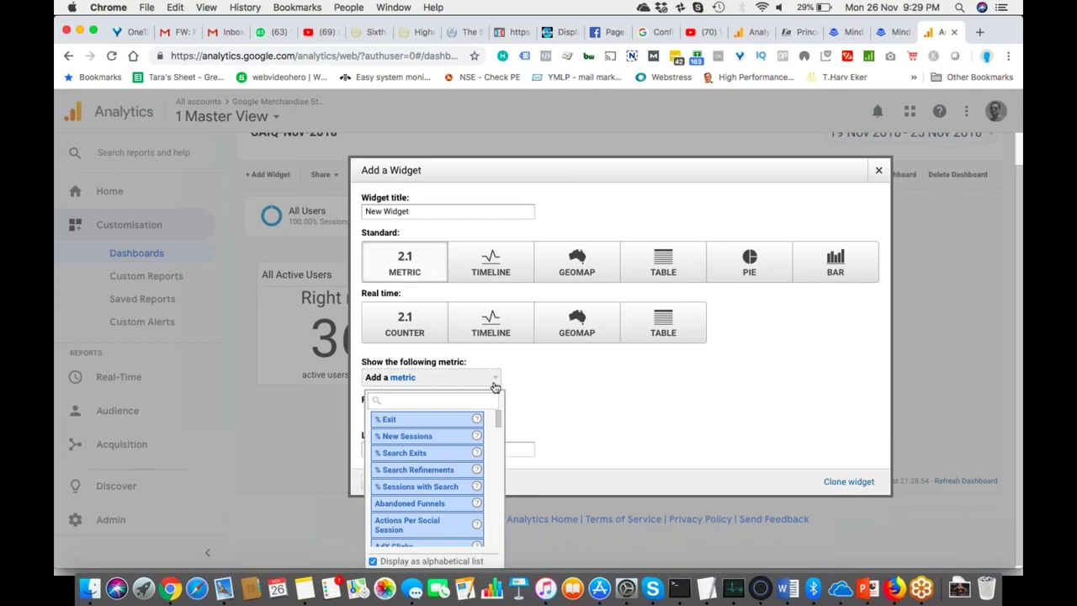
type("revenue")
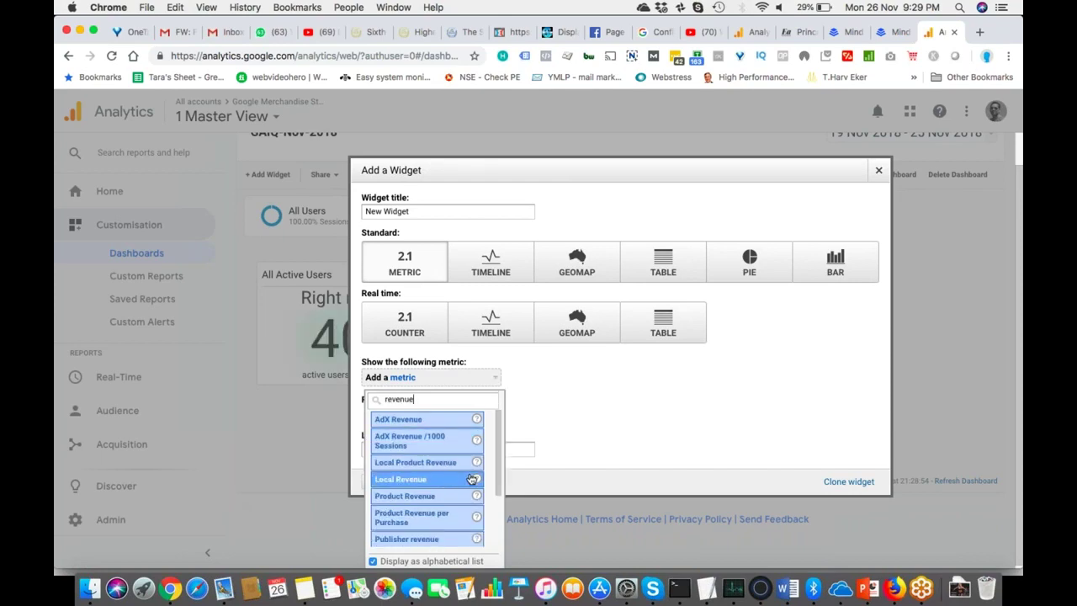
scroll(471, 479, "up", 5)
scroll(471, 478, "up", 2)
scroll(404, 437, "down", 5)
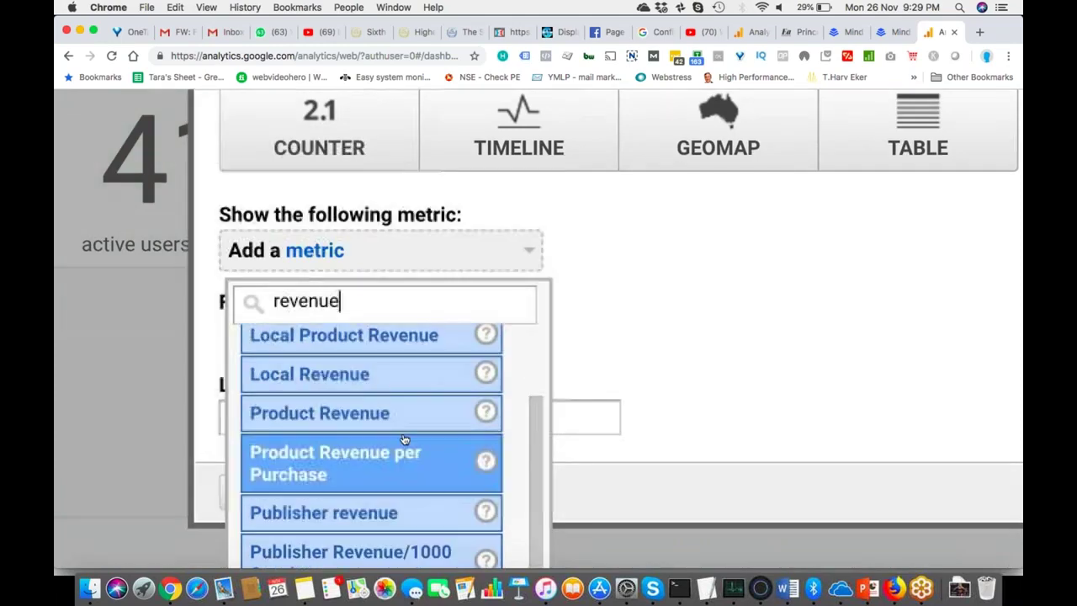
scroll(404, 442, "down", 2)
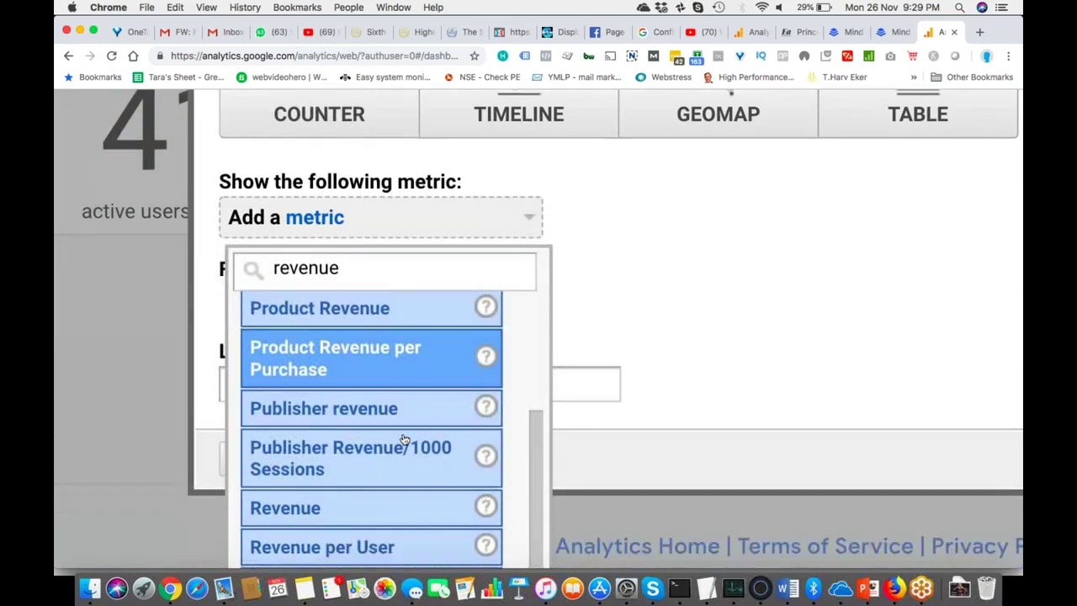
scroll(309, 482, "up", 2)
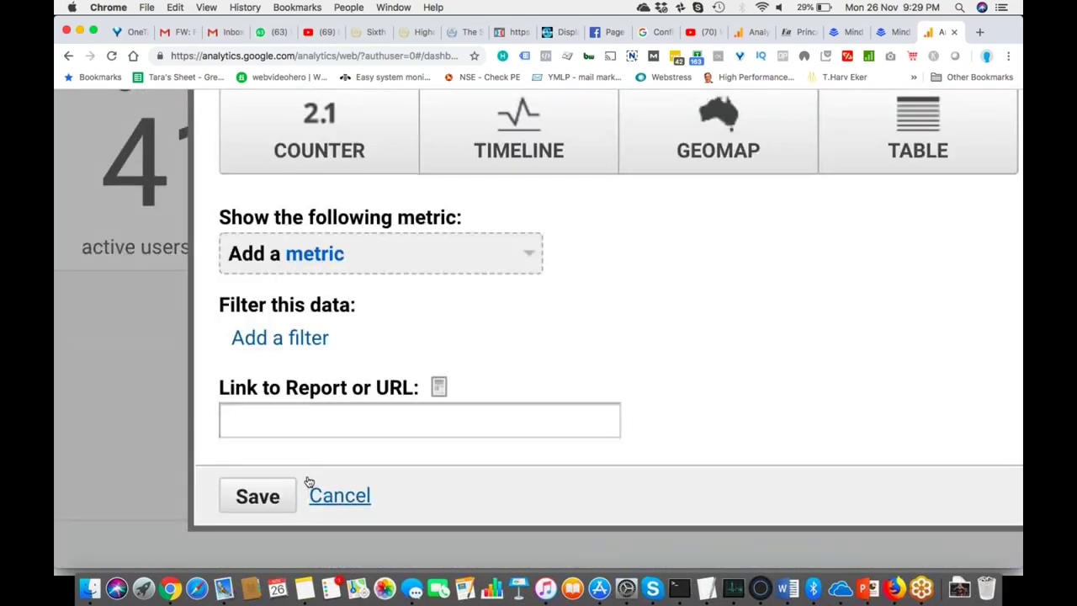
scroll(378, 363, "up", 1)
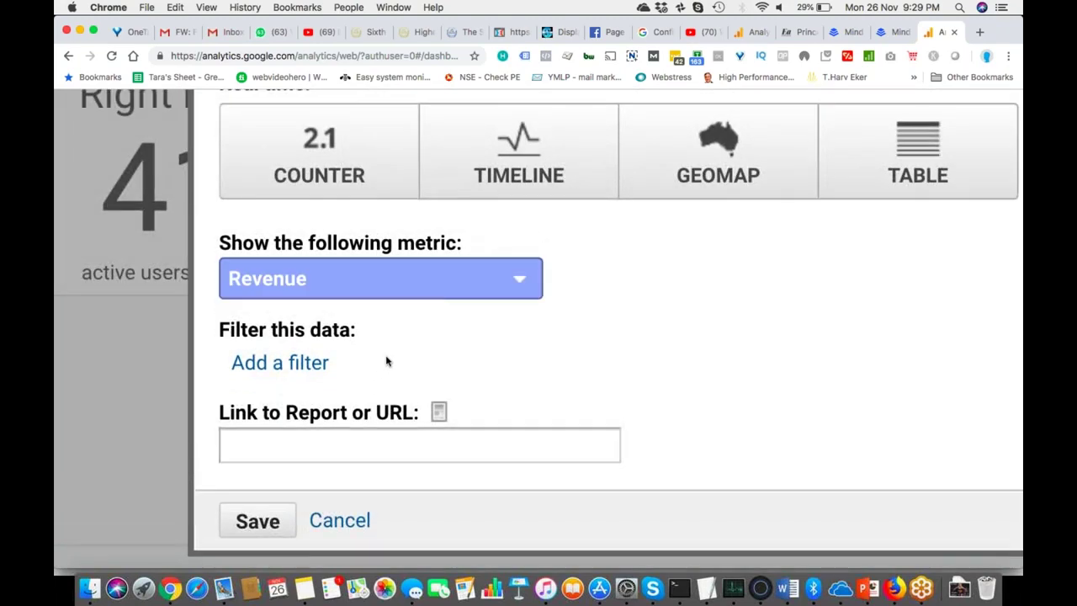
scroll(442, 355, "up", 2)
scroll(379, 354, "down", 3)
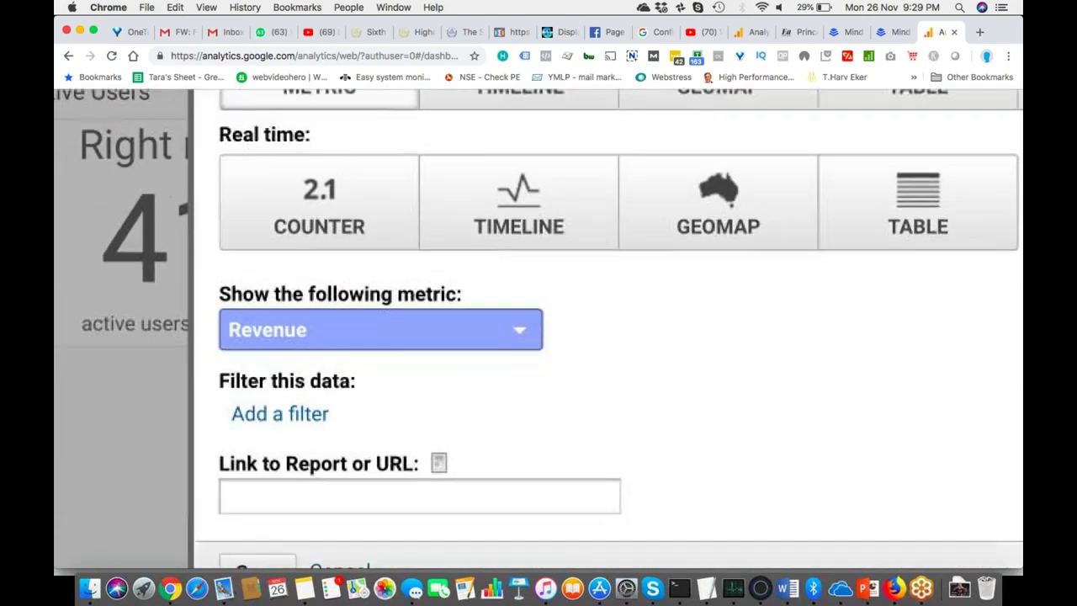
scroll(328, 352, "up", 10)
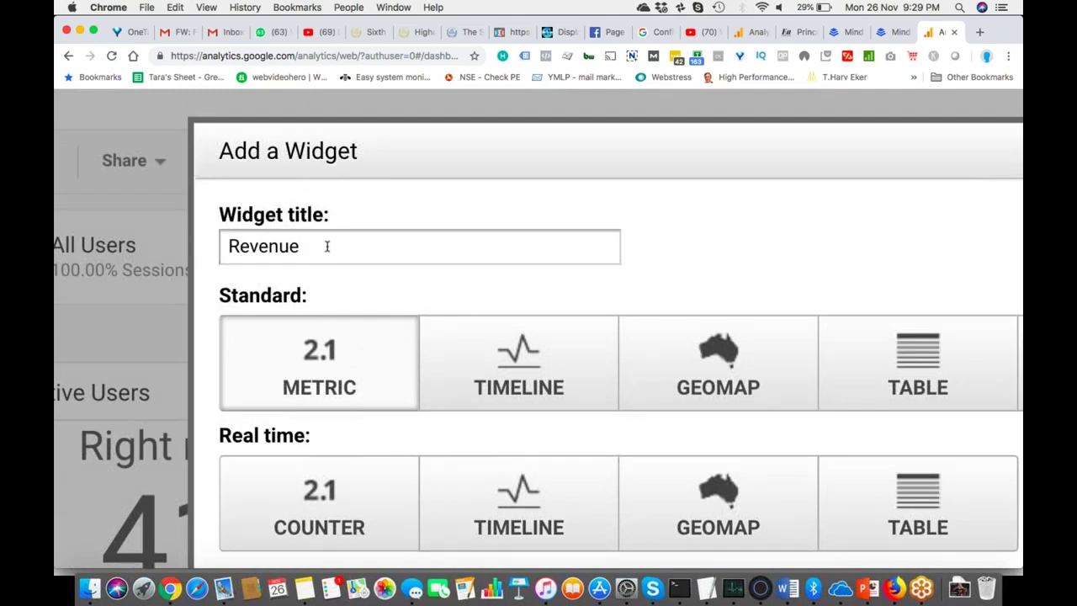
scroll(327, 245, "down", 1)
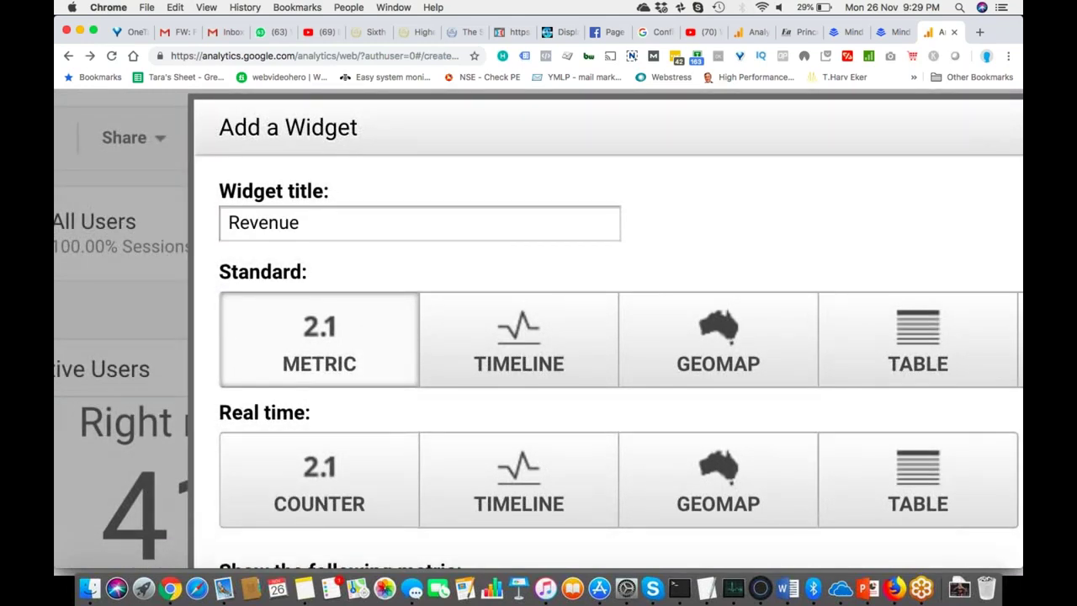
scroll(539, 328, "down", 15)
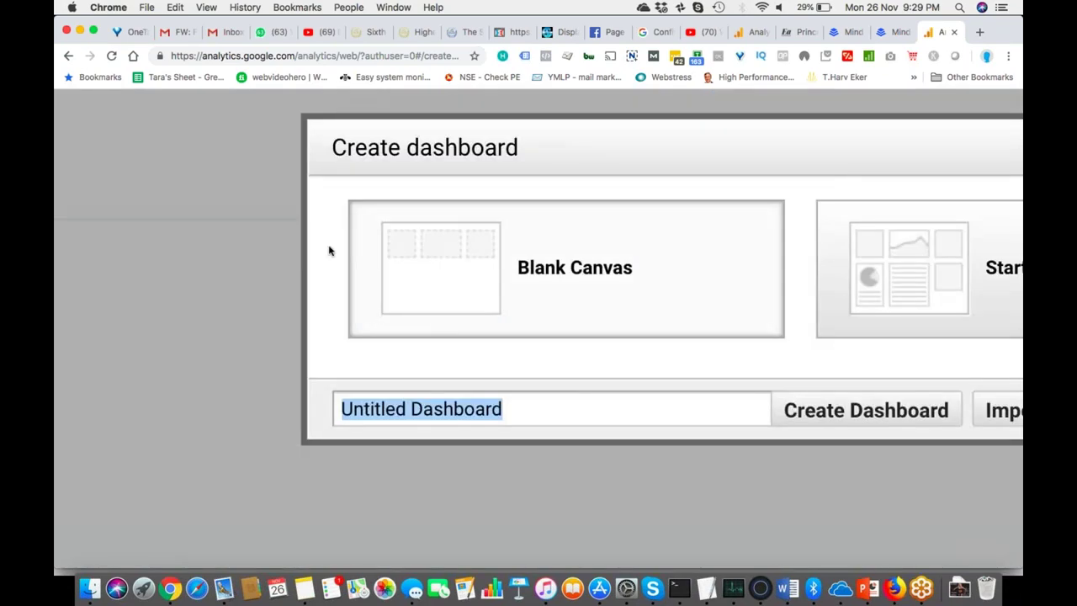
scroll(452, 274, "right", 8)
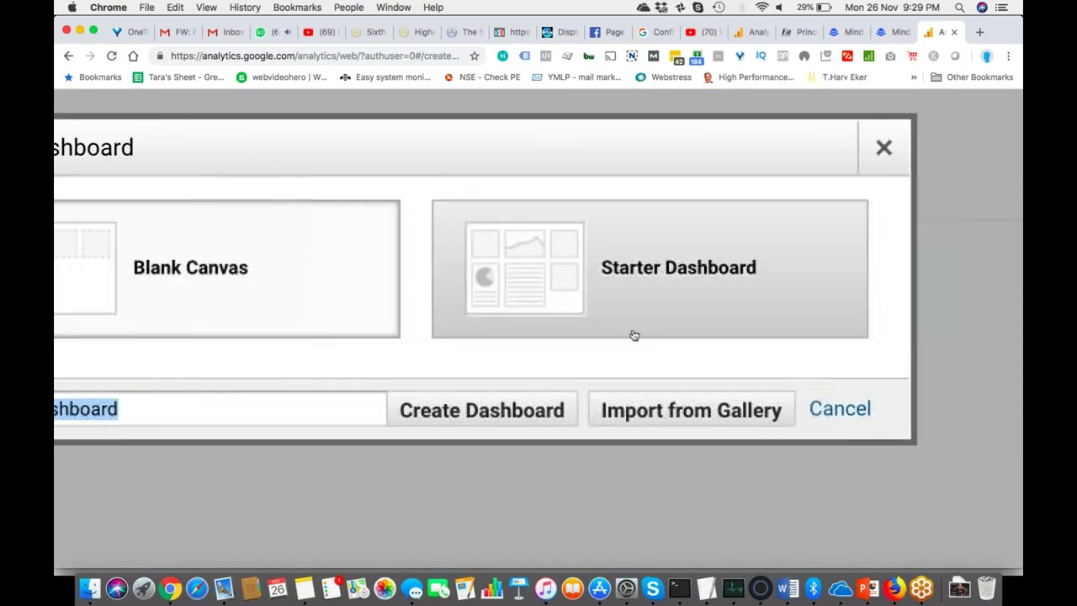
Cancel the new dashboard creation and add a standard metric widget titled Revenue showing the Revenue metric to the GAIQ-Nov-2018 dashboard.
left_click(860, 412)
scroll(735, 376, "left", 5)
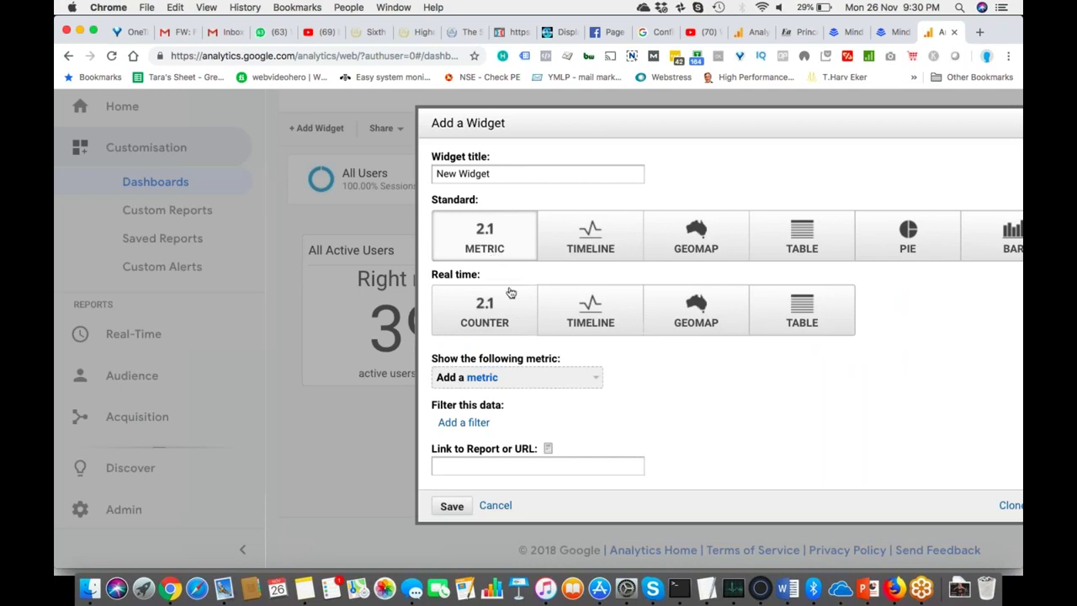
left_click(548, 379)
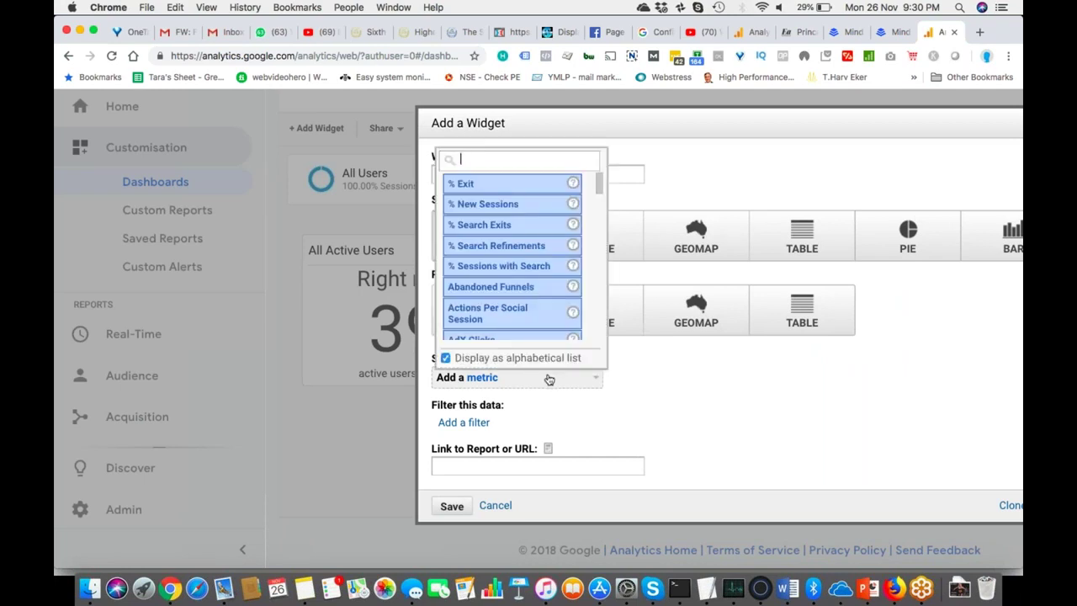
type("revenue")
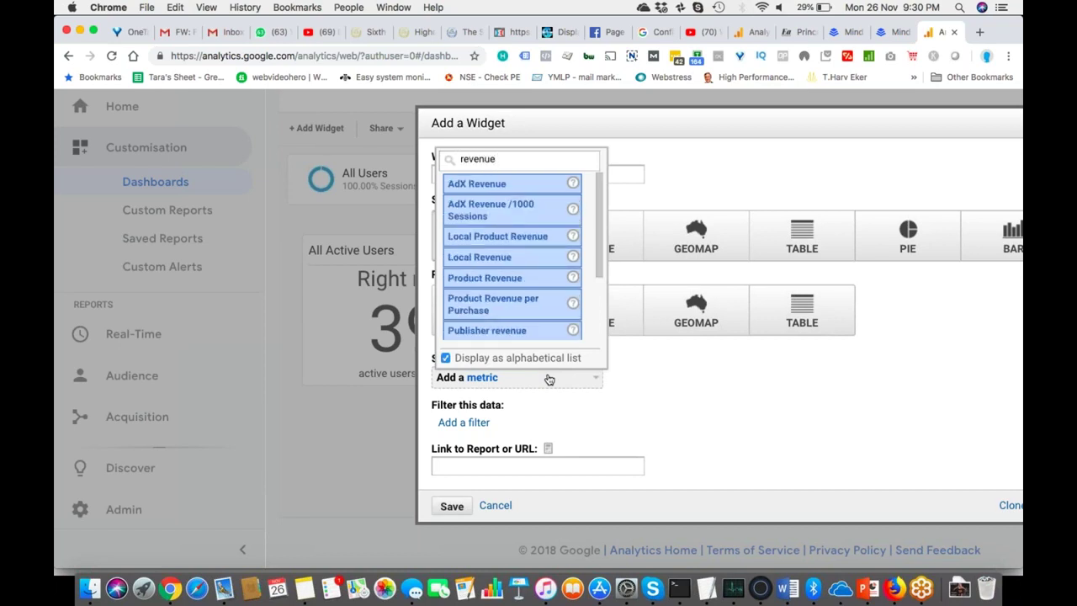
scroll(533, 325, "down", 3)
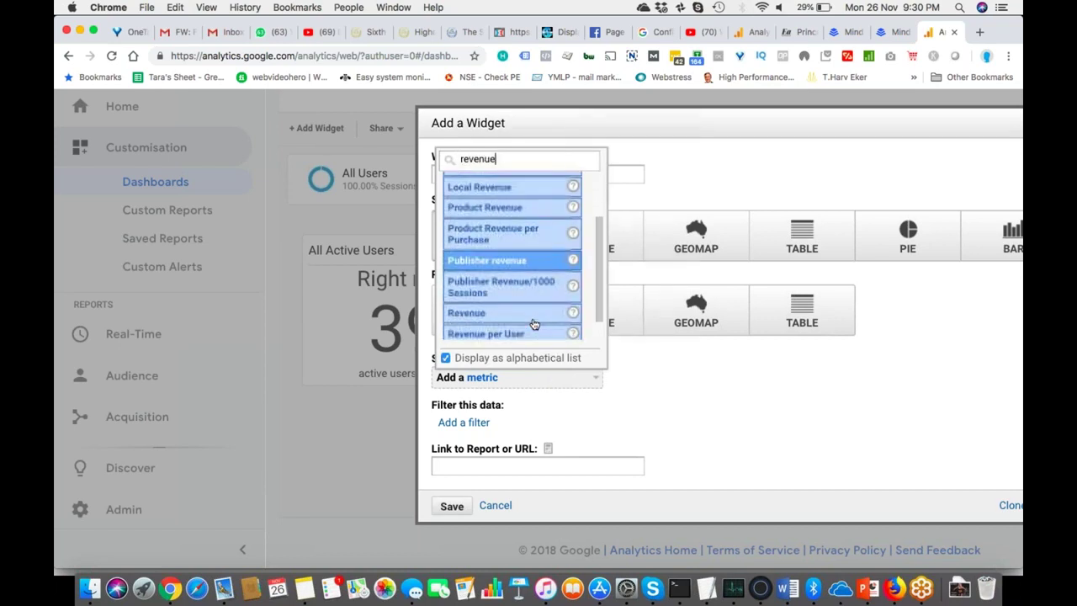
key("Escape")
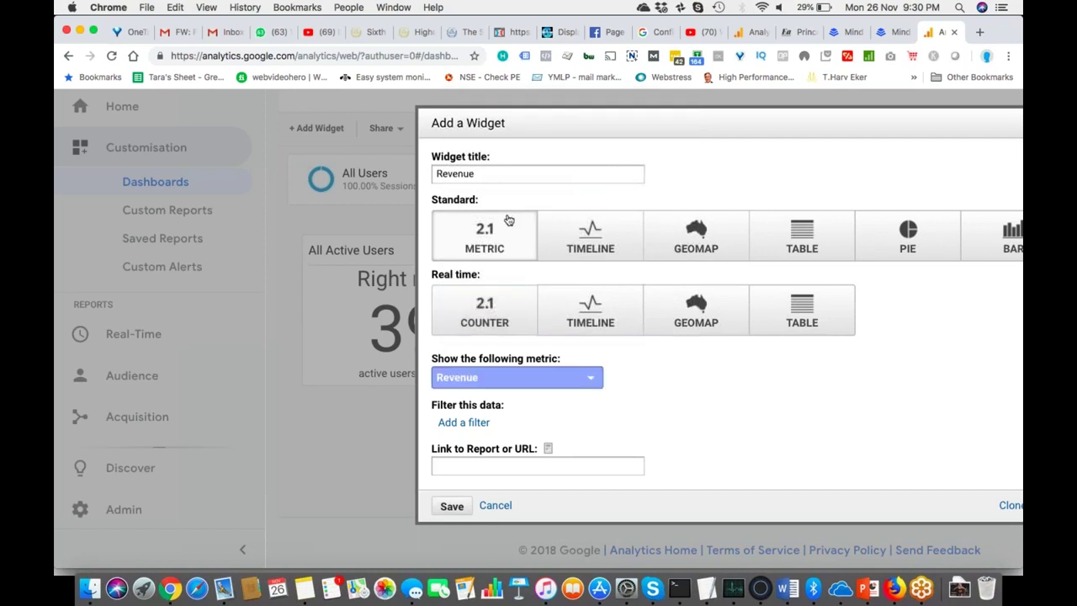
scroll(502, 174, "down", 2)
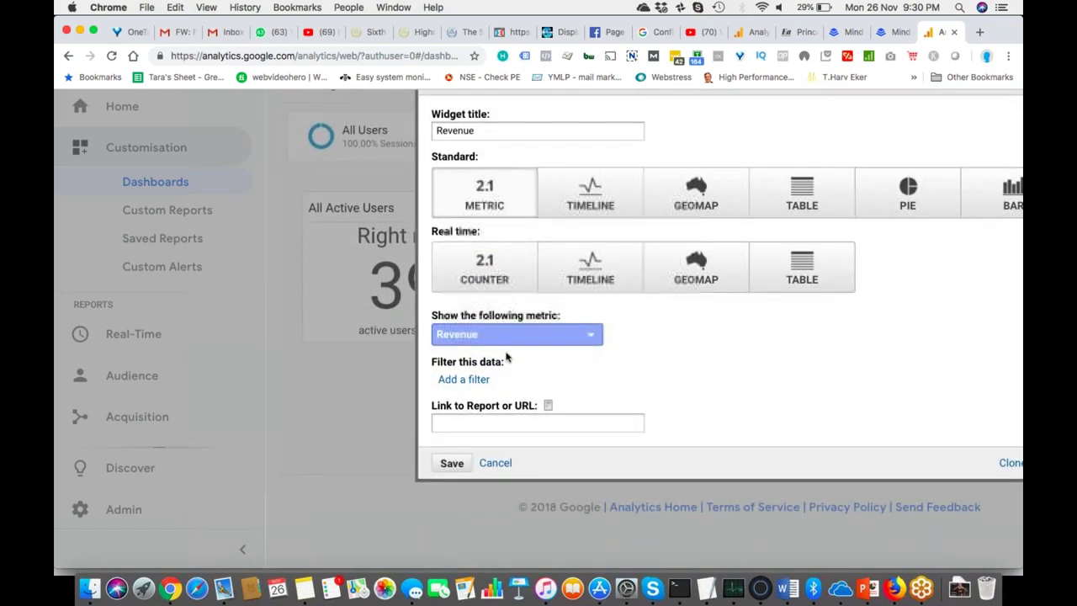
left_click(471, 464)
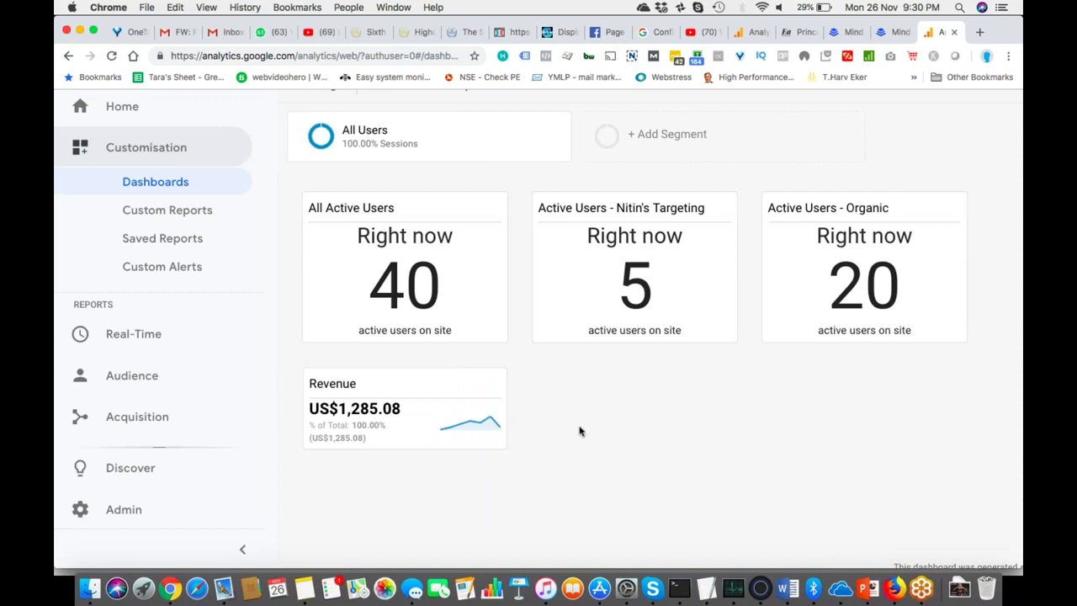
Review the dashboard with its Revenue widget and open the Audience Overview report.
scroll(579, 431, "up", 1)
scroll(579, 431, "right", 3)
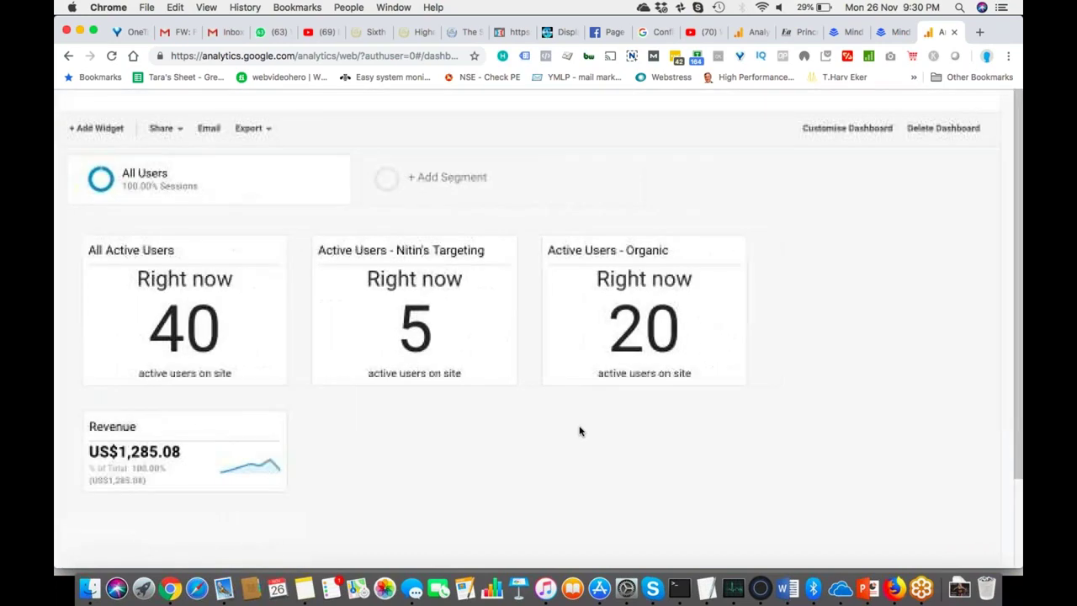
scroll(579, 431, "left", 3)
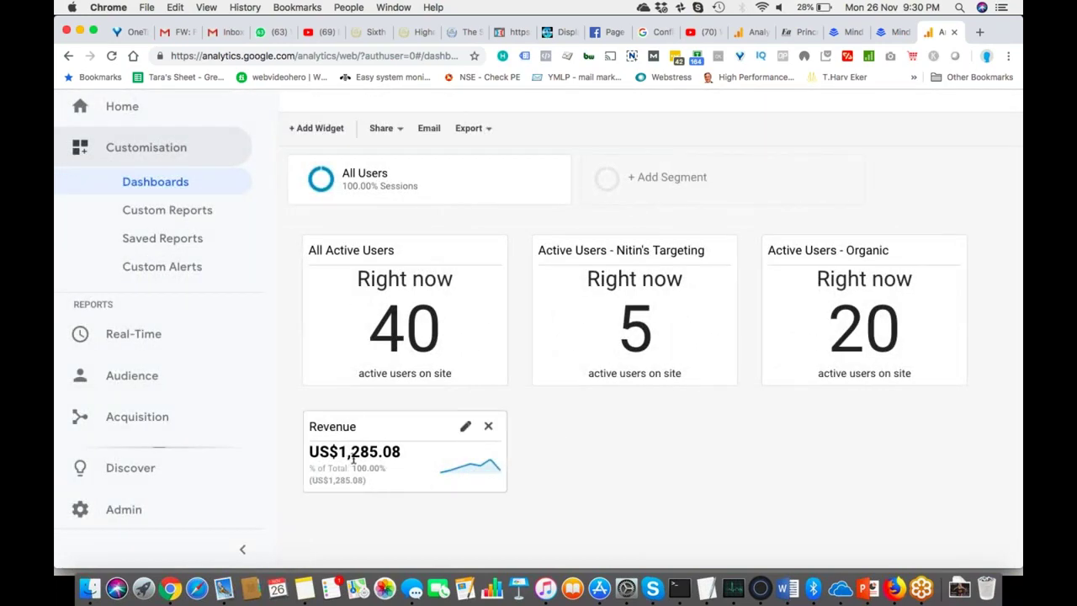
scroll(144, 322, "up", 1)
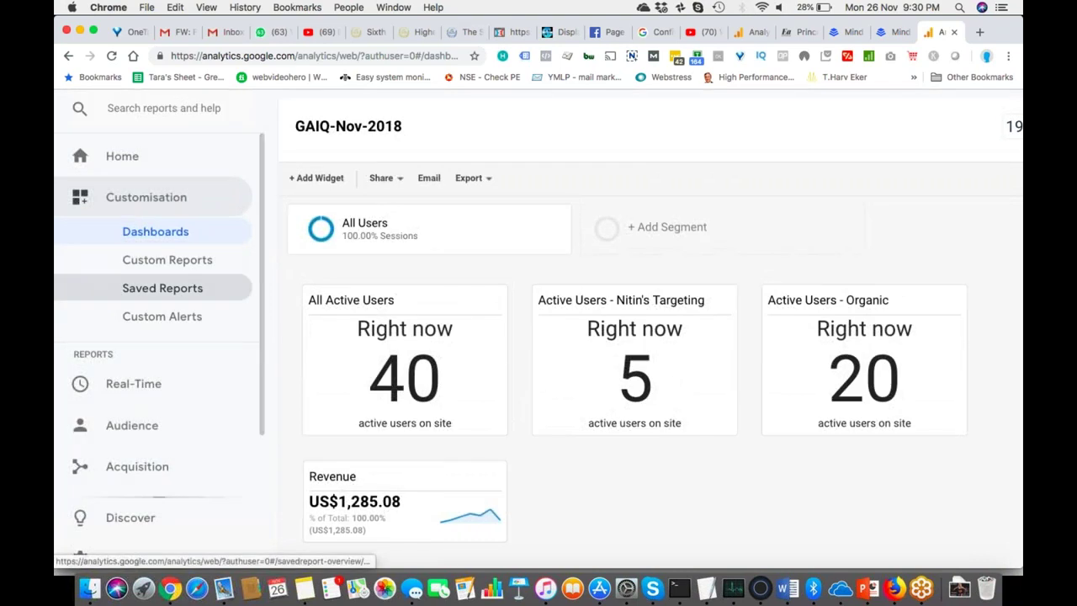
left_click(154, 434)
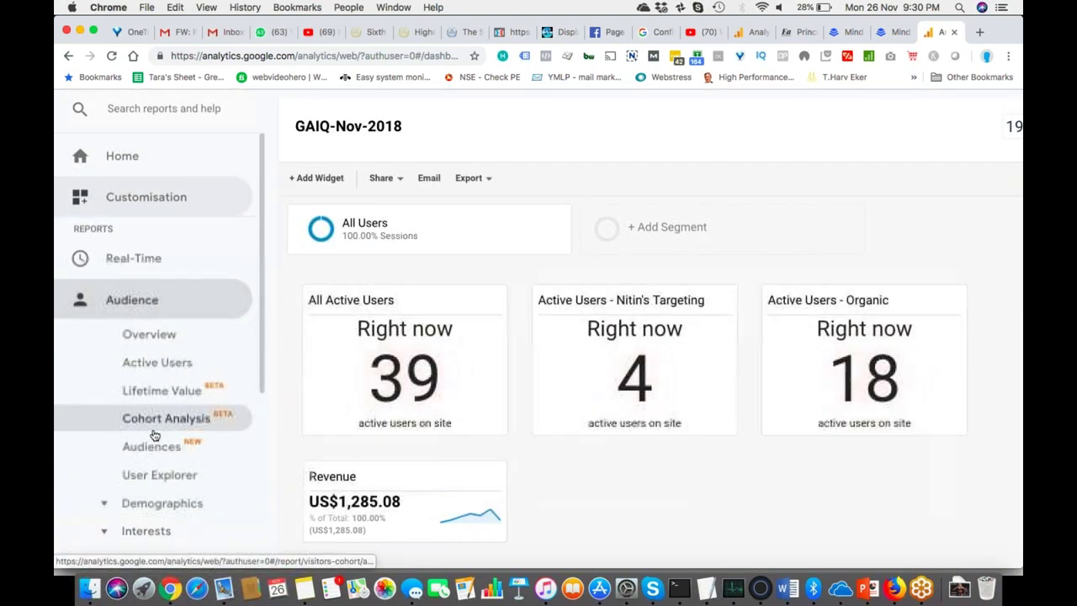
left_click(160, 339)
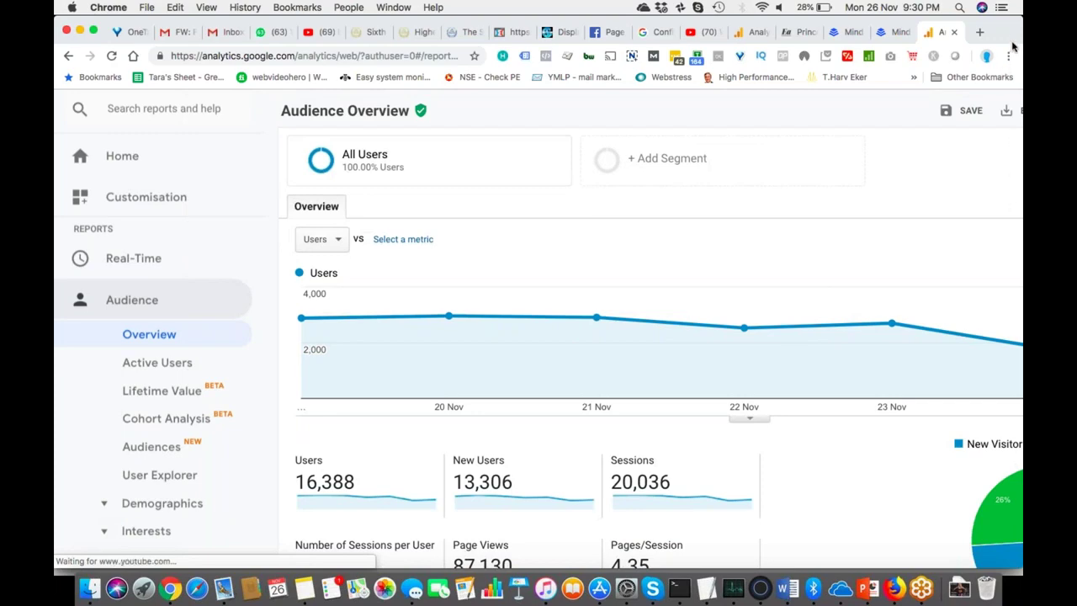
Set the report's date range to Last month, 1 Oct 2018 to 31 Oct 2018, and apply it.
scroll(947, 202, "right", 5)
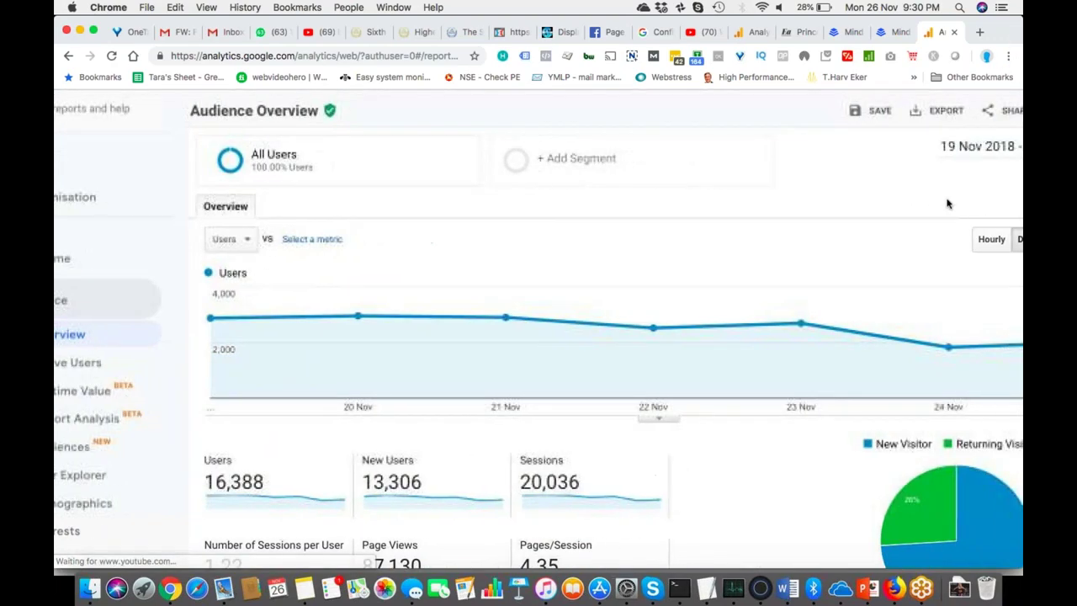
left_click(978, 148)
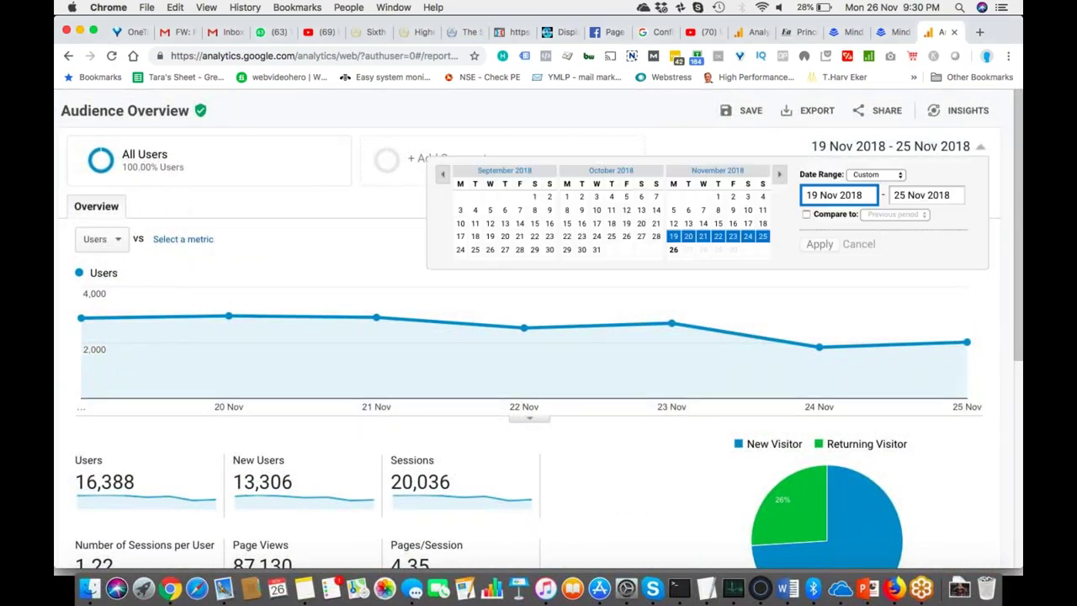
left_click(897, 174)
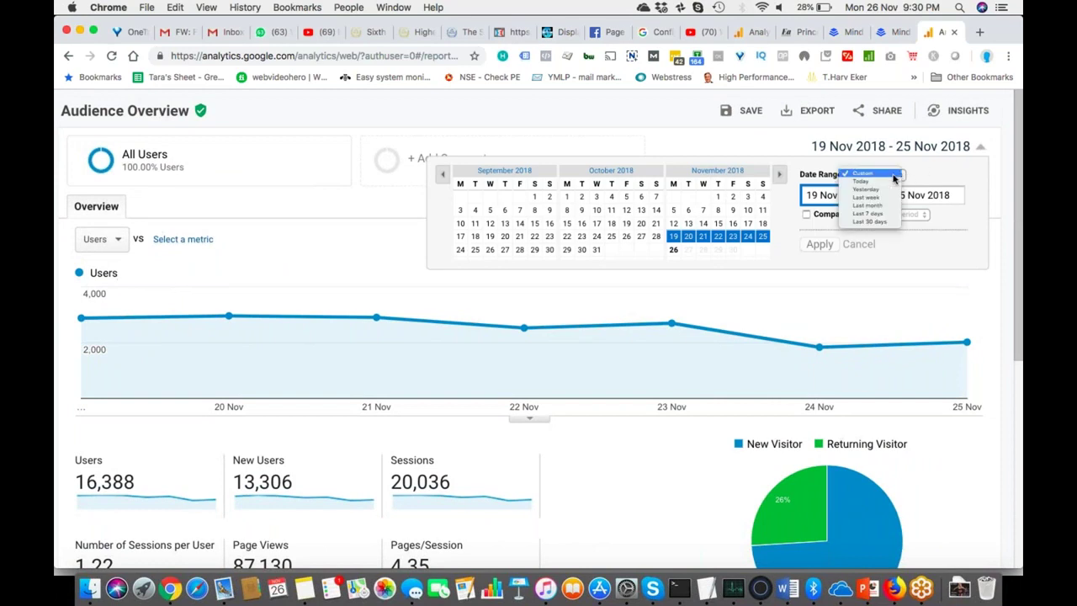
left_click(885, 205)
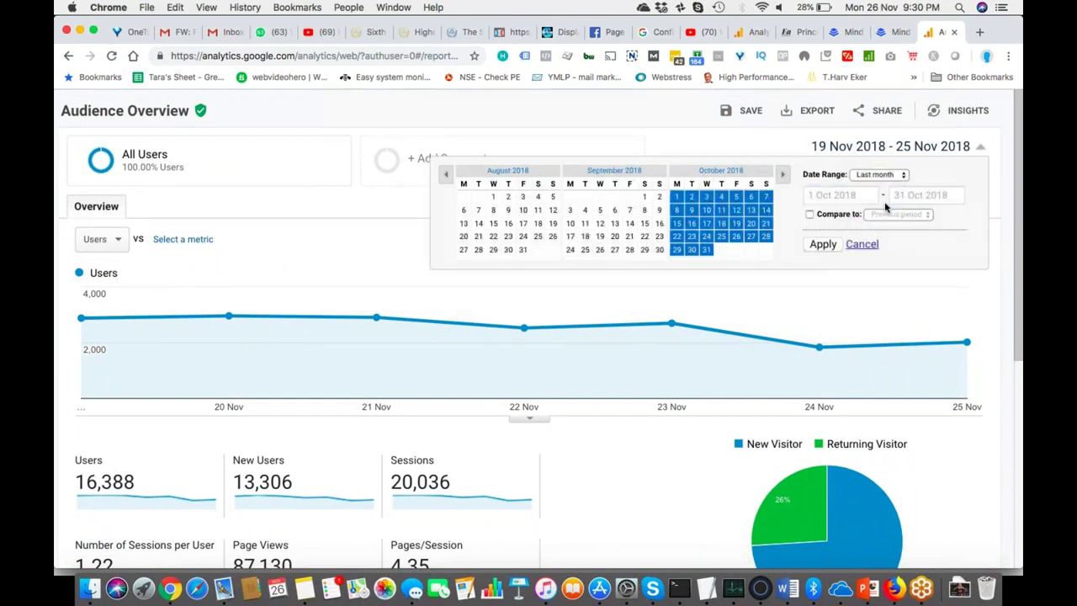
left_click(824, 243)
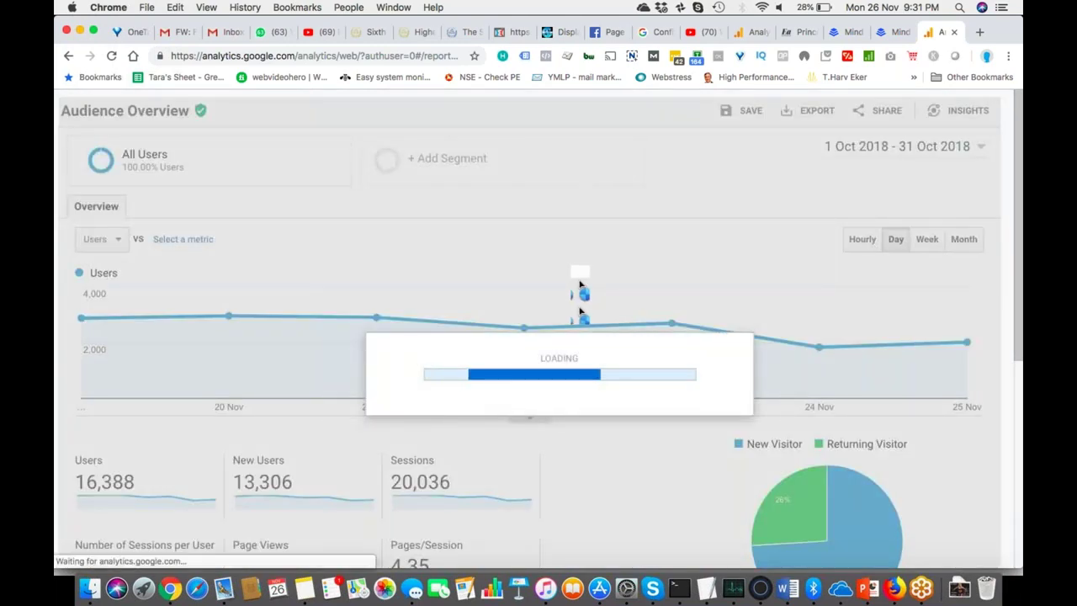
scroll(581, 293, "down", 1)
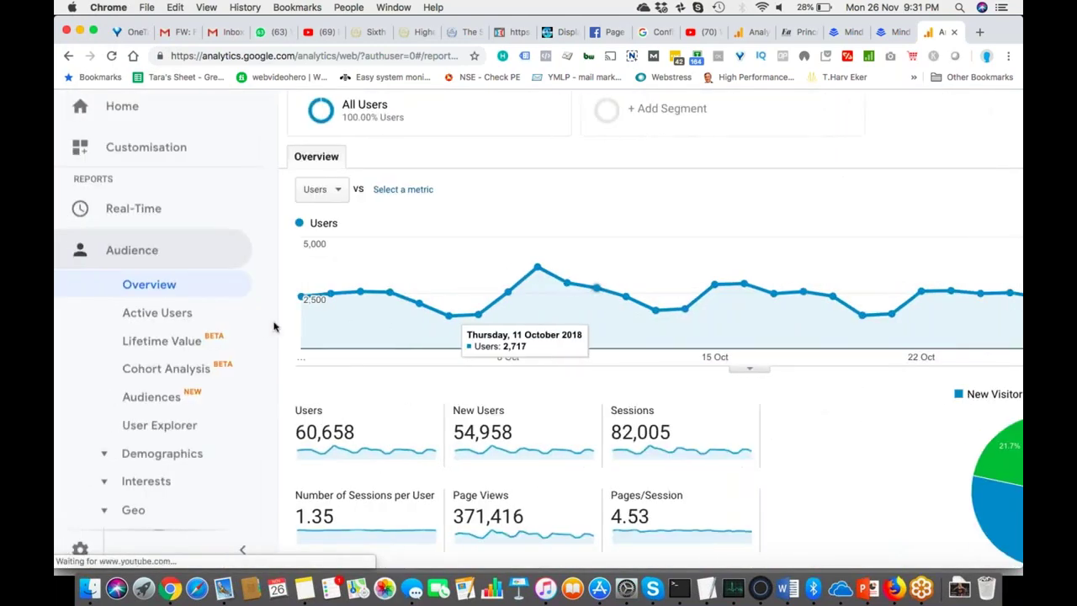
Reopen the GAIQ-Nov-2018 dashboard and review its widgets for the new date range.
scroll(169, 197, "up", 1)
left_click(153, 198)
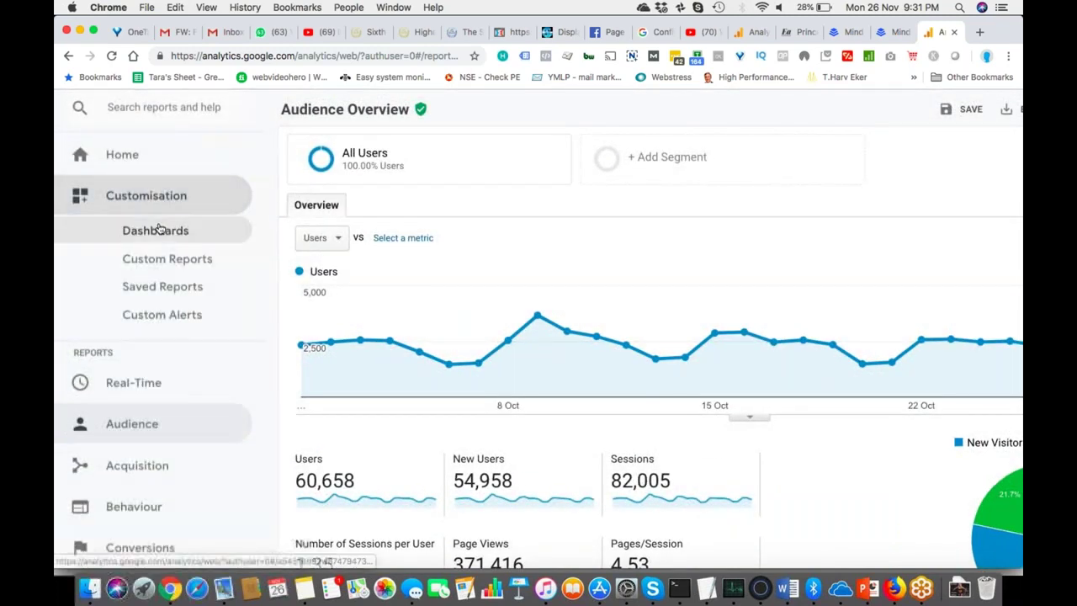
left_click(155, 230)
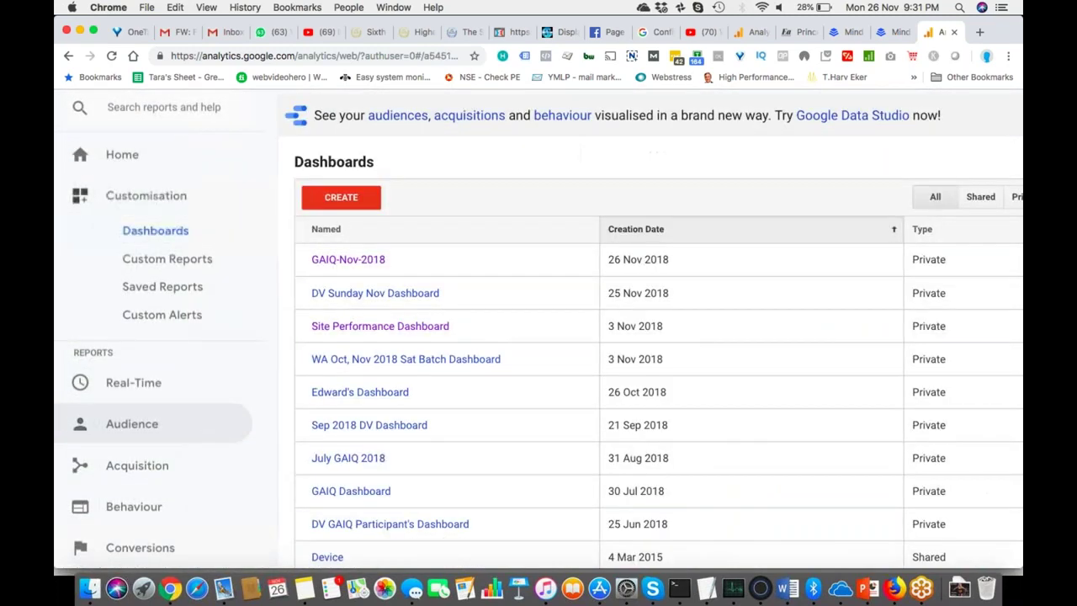
left_click(377, 200)
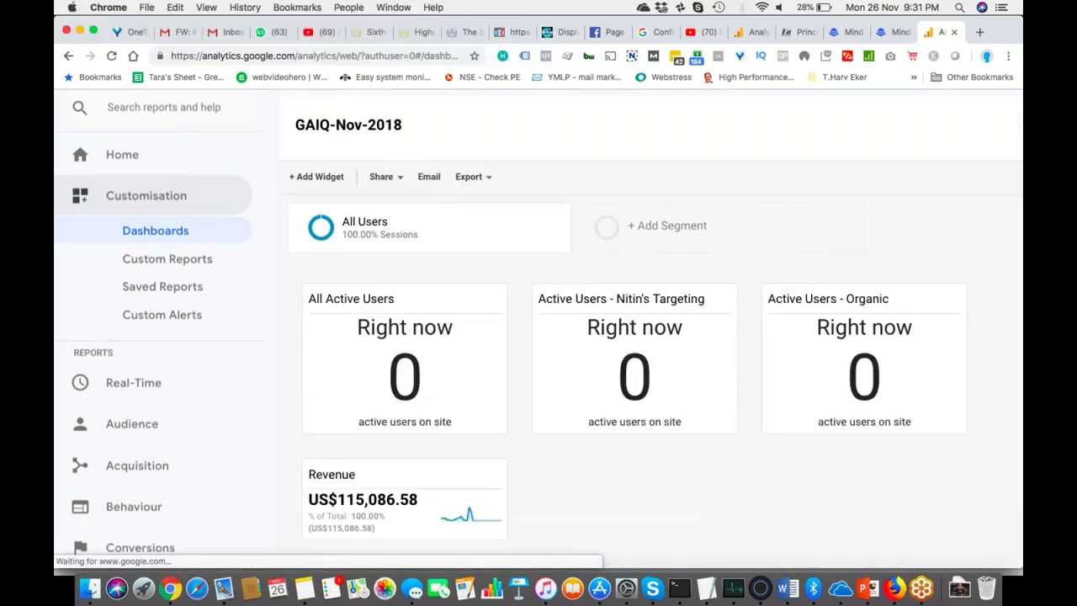
scroll(404, 328, "down", 1)
scroll(404, 328, "down", 2)
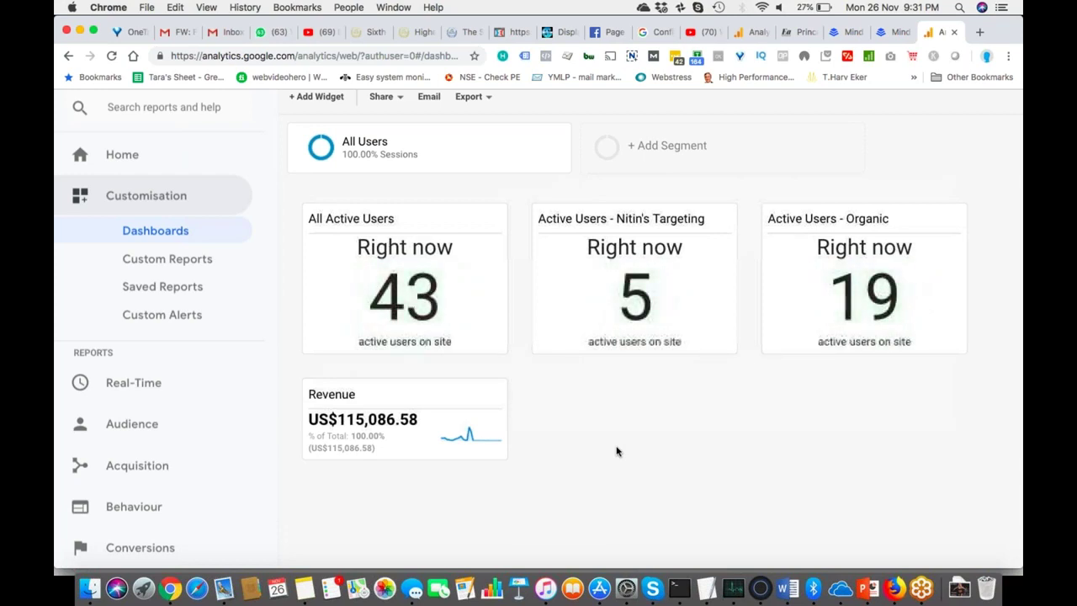
View the dashboard's export and sharing options without choosing any of them.
scroll(620, 409, "up", 2)
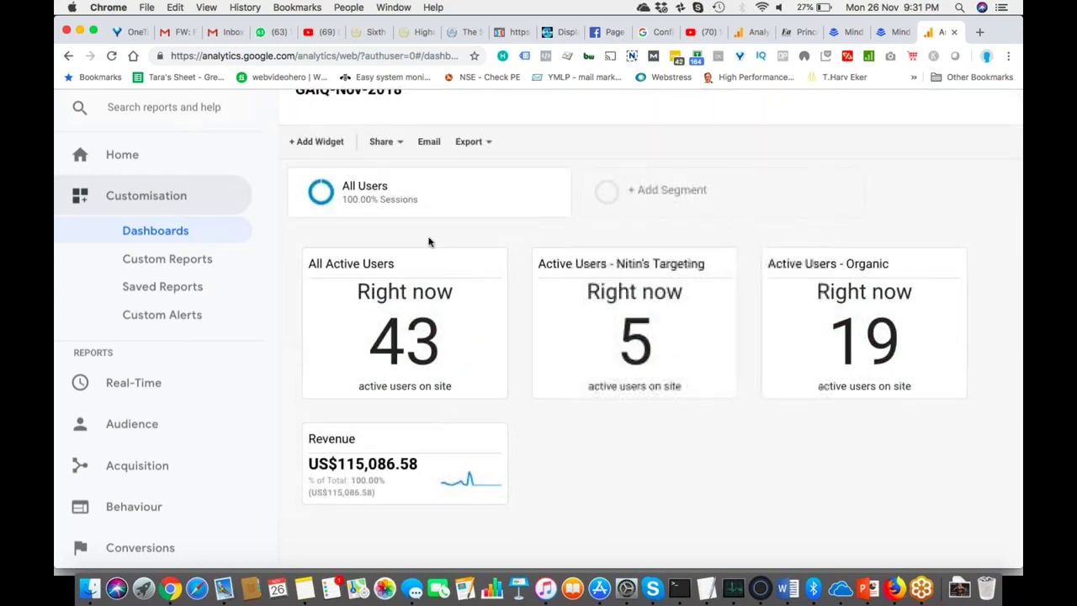
left_click(484, 142)
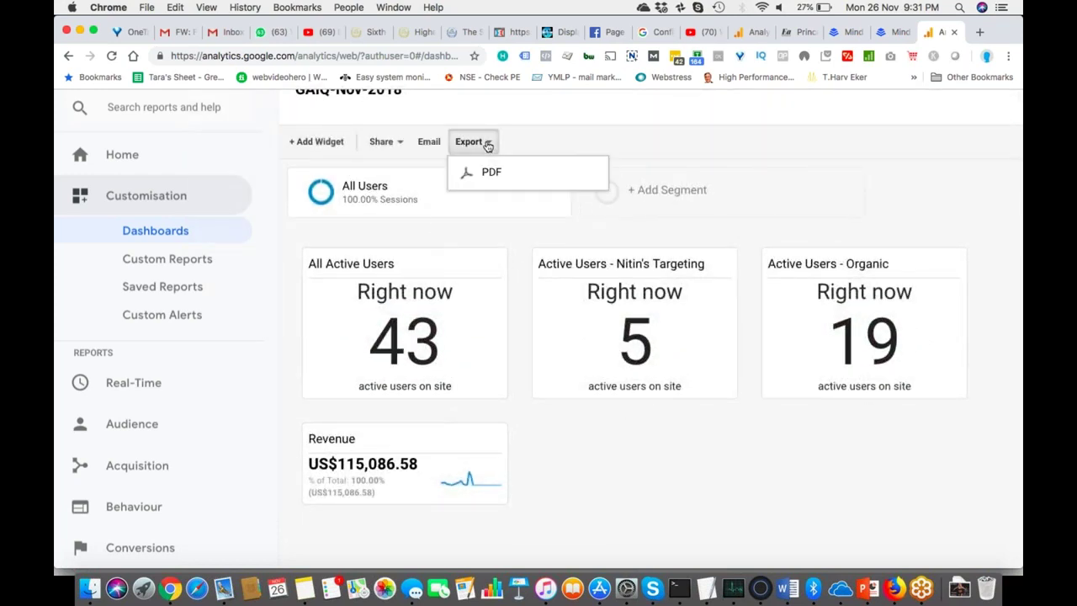
left_click(399, 146)
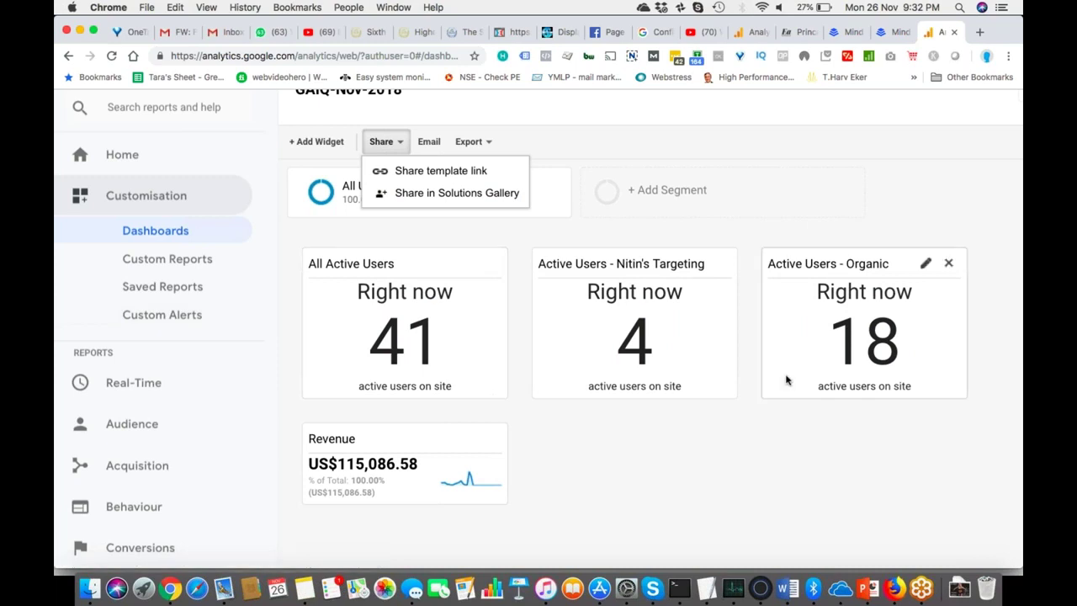
left_click(770, 486)
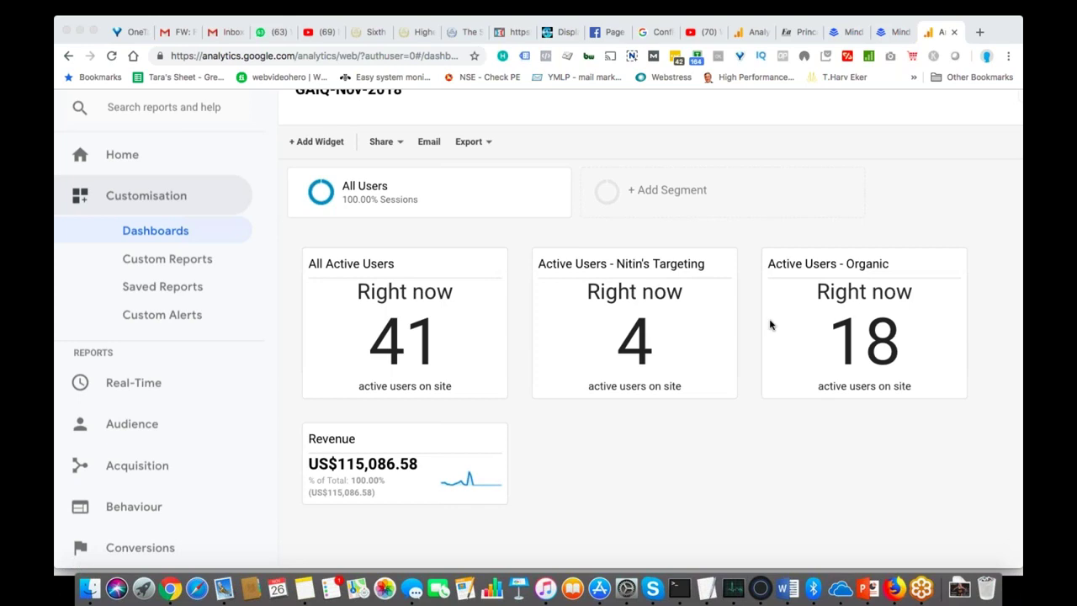
key("super+Tab")
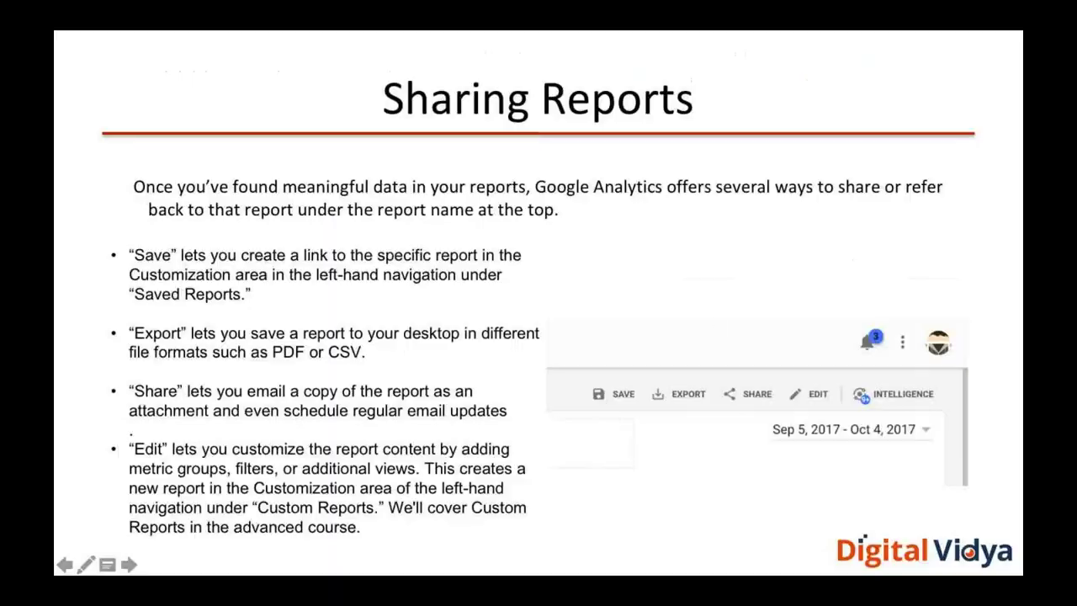
key("Right")
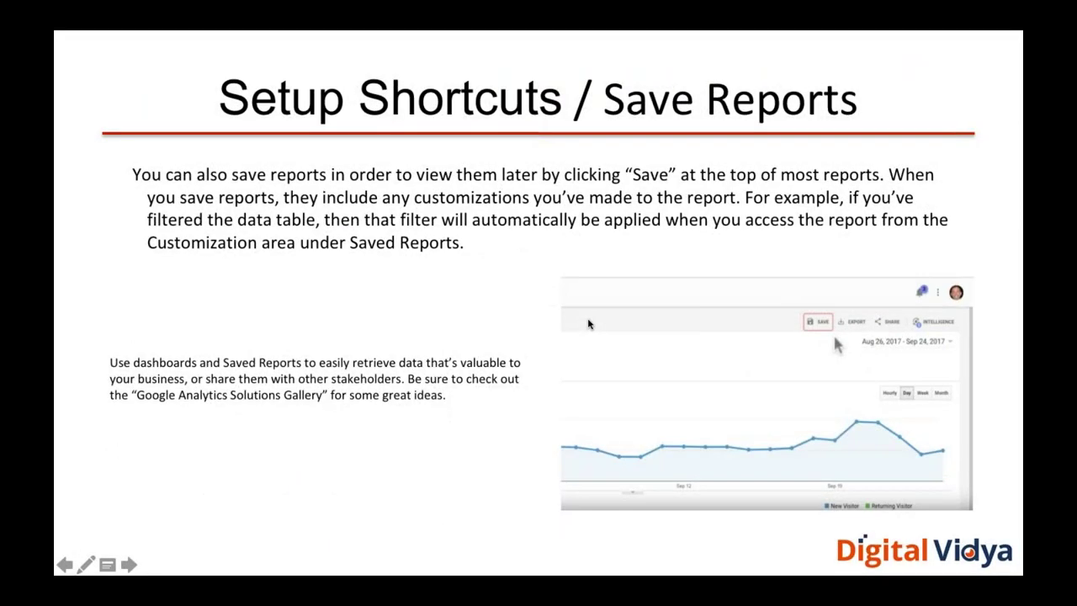
key("Right")
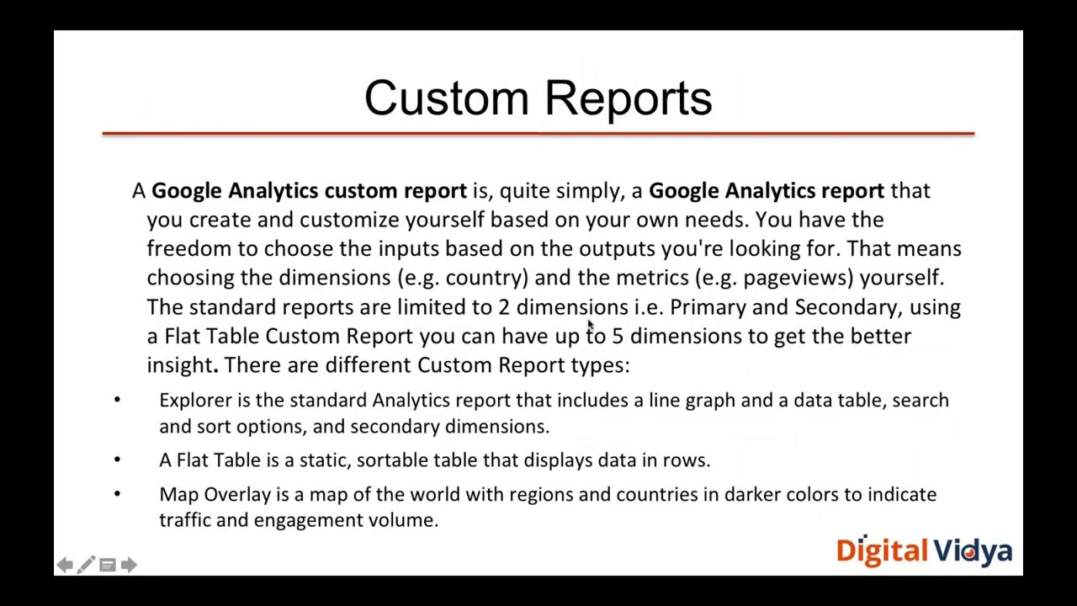
key("Right")
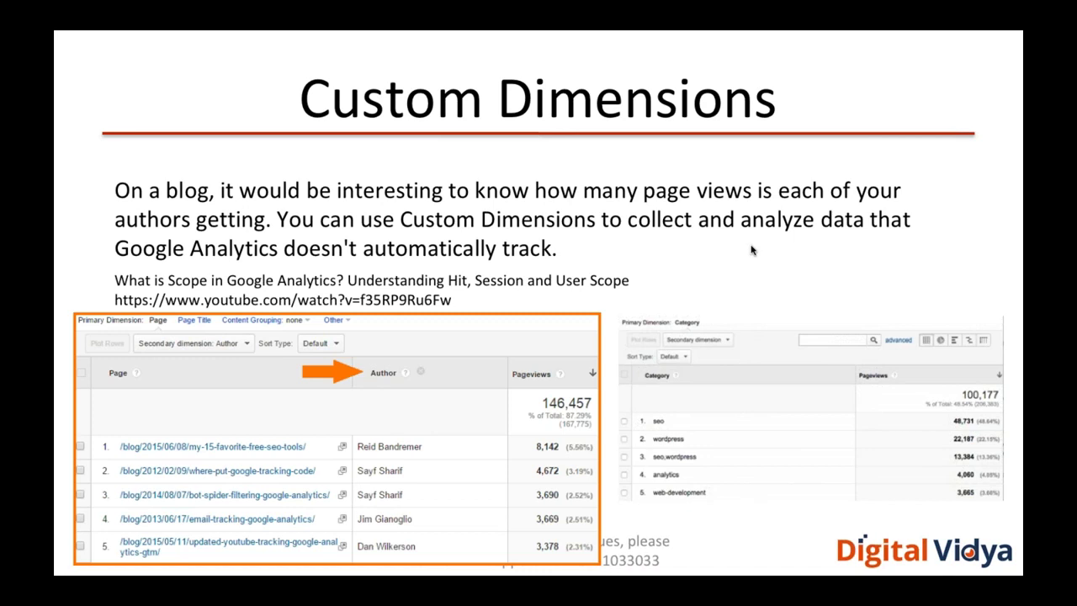
Switch to the Re-Open-notepad++.txt notes in TextEdit and look through the reference links around Percentage Change, AutoTagging and Campaign URL Builder.
mouse_move(154, 303)
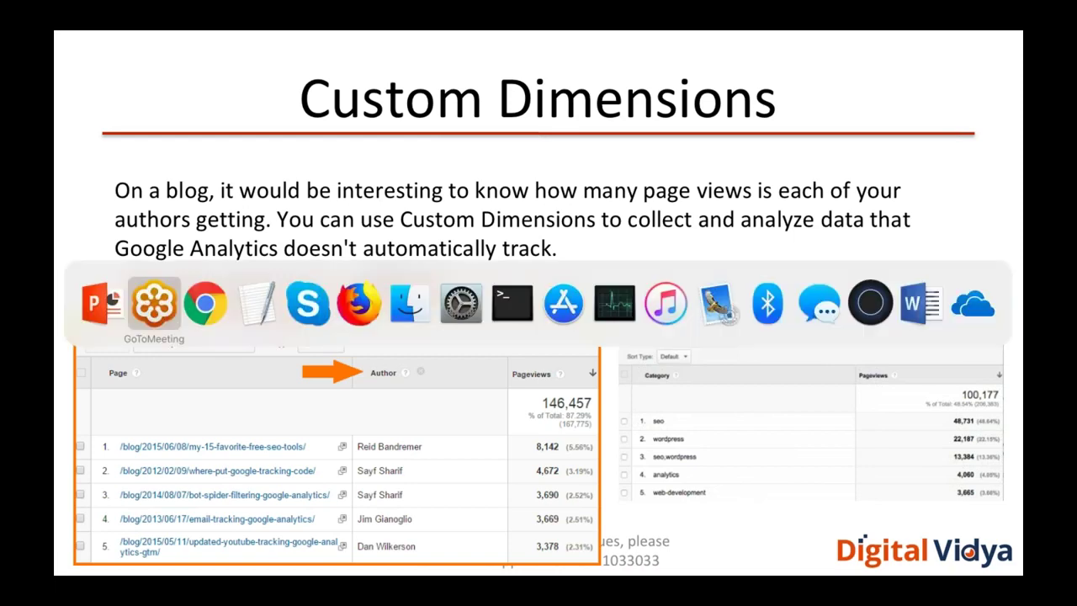
left_click(257, 303)
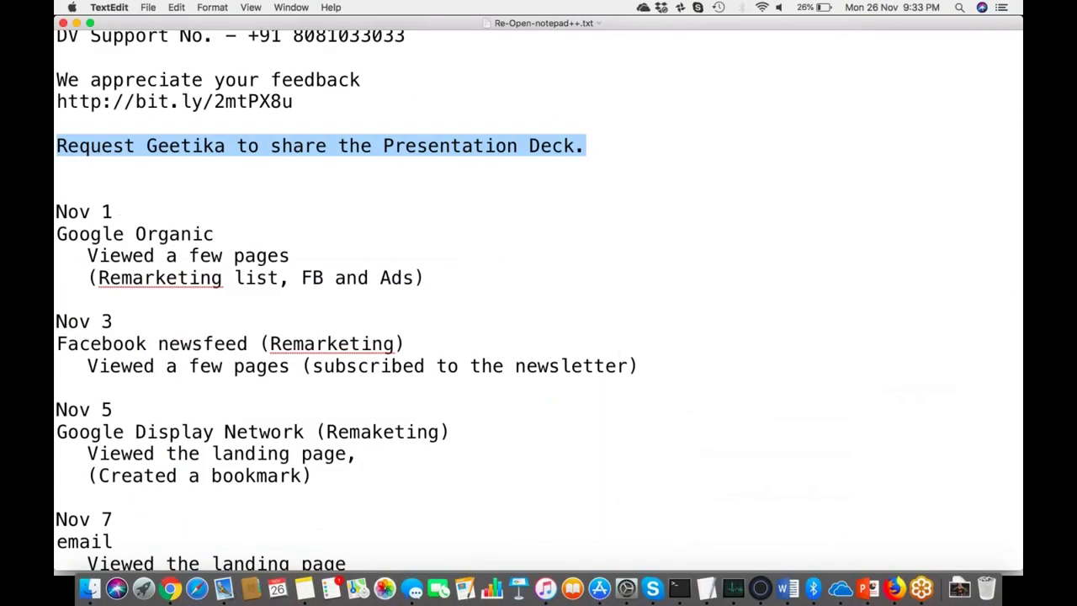
scroll(696, 273, "down", 10)
scroll(697, 273, "down", 15)
scroll(697, 273, "down", 12)
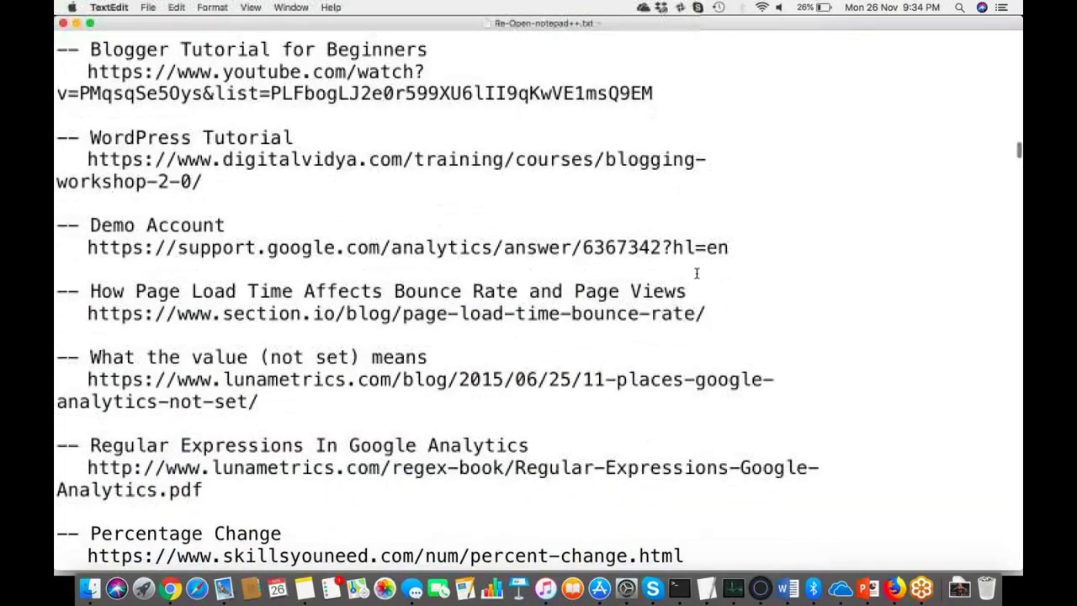
scroll(697, 273, "down", 3)
scroll(697, 272, "down", 2)
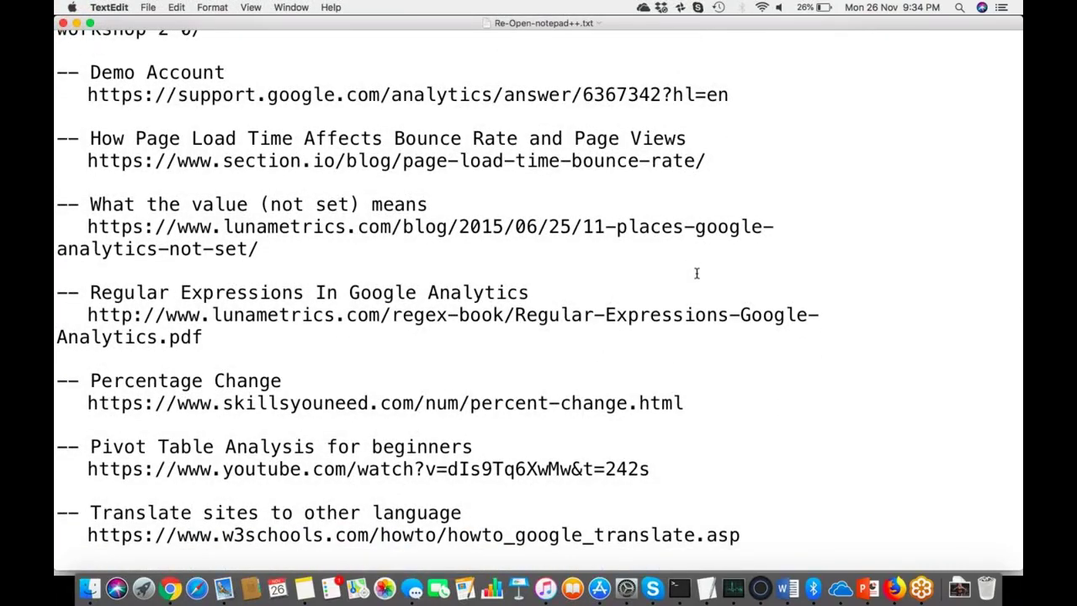
scroll(626, 311, "down", 3)
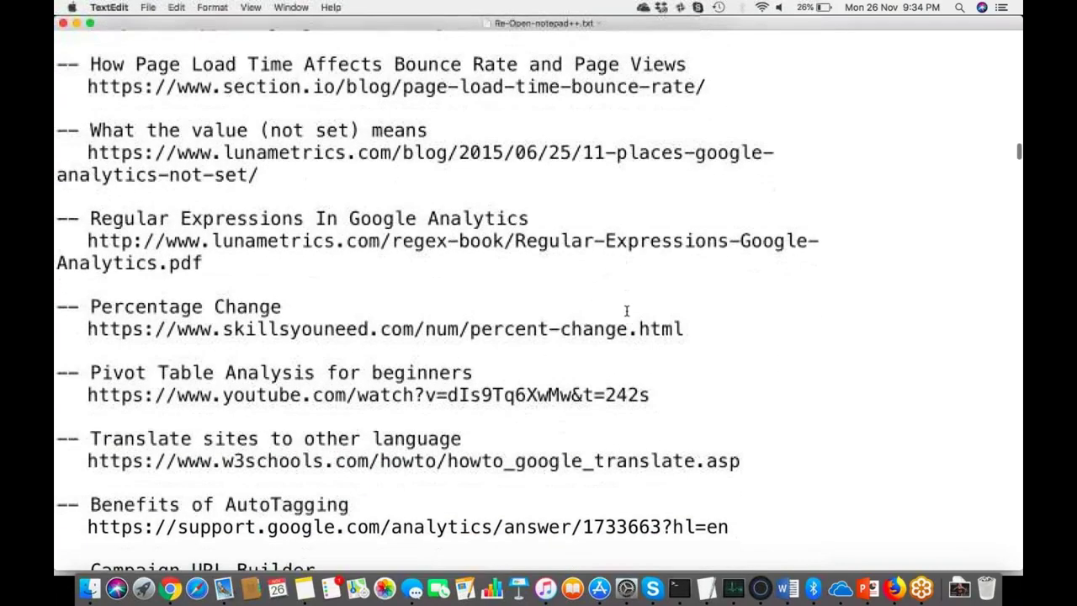
scroll(627, 312, "down", 5)
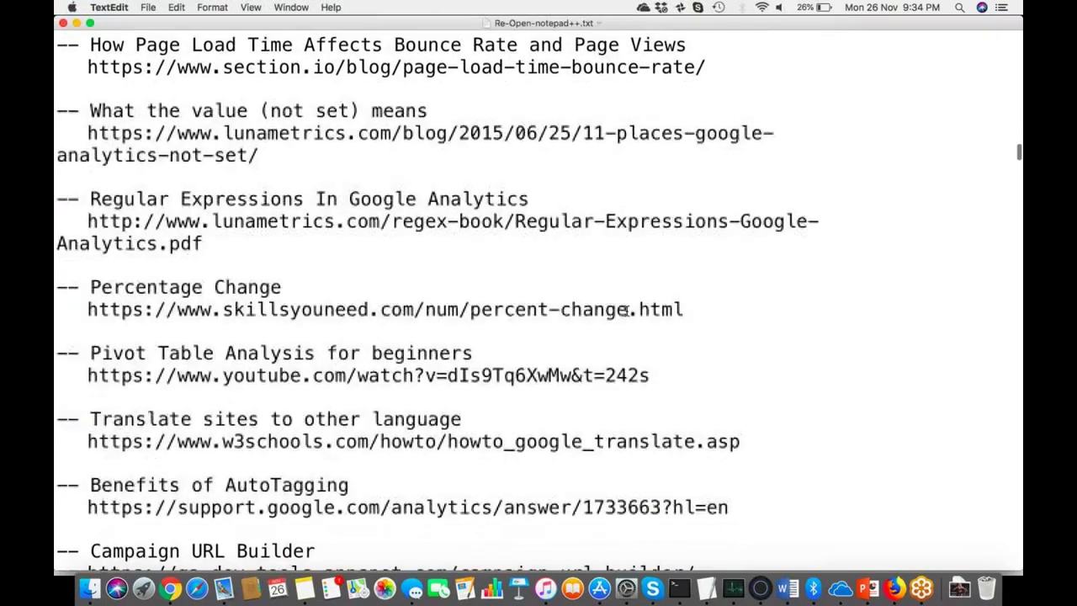
scroll(627, 311, "down", 6)
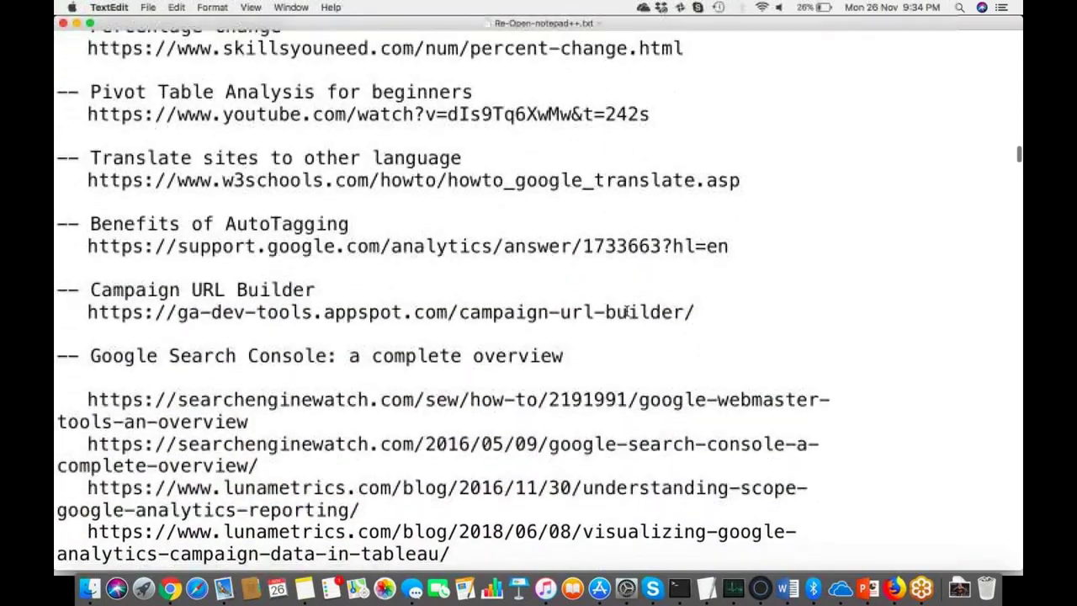
scroll(627, 312, "down", 3)
scroll(627, 311, "up", 4)
scroll(626, 312, "up", 5)
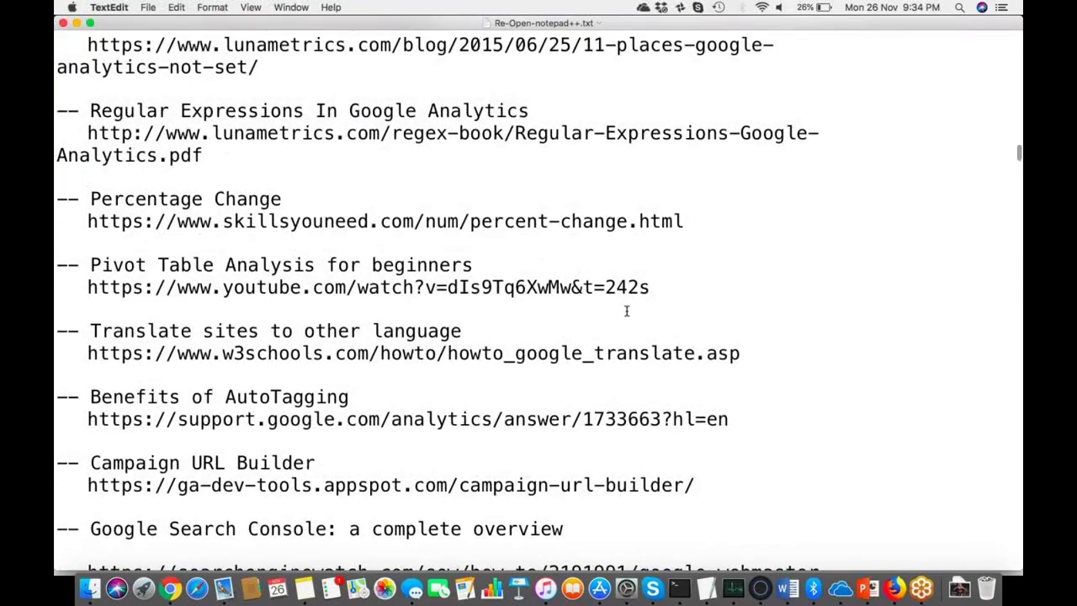
scroll(627, 311, "down", 3)
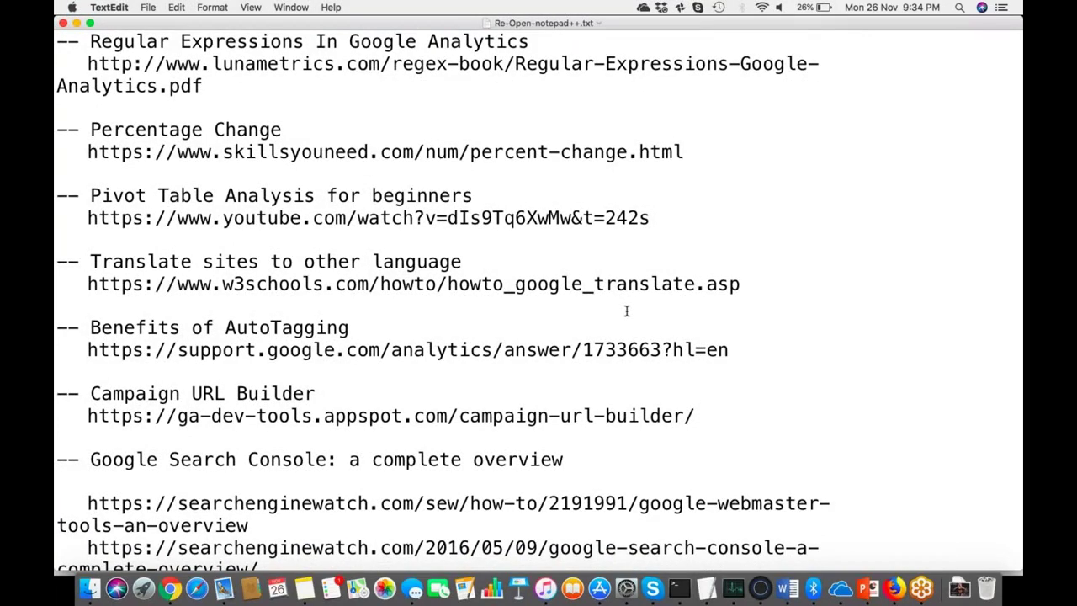
scroll(627, 311, "up", 3)
scroll(627, 312, "down", 2)
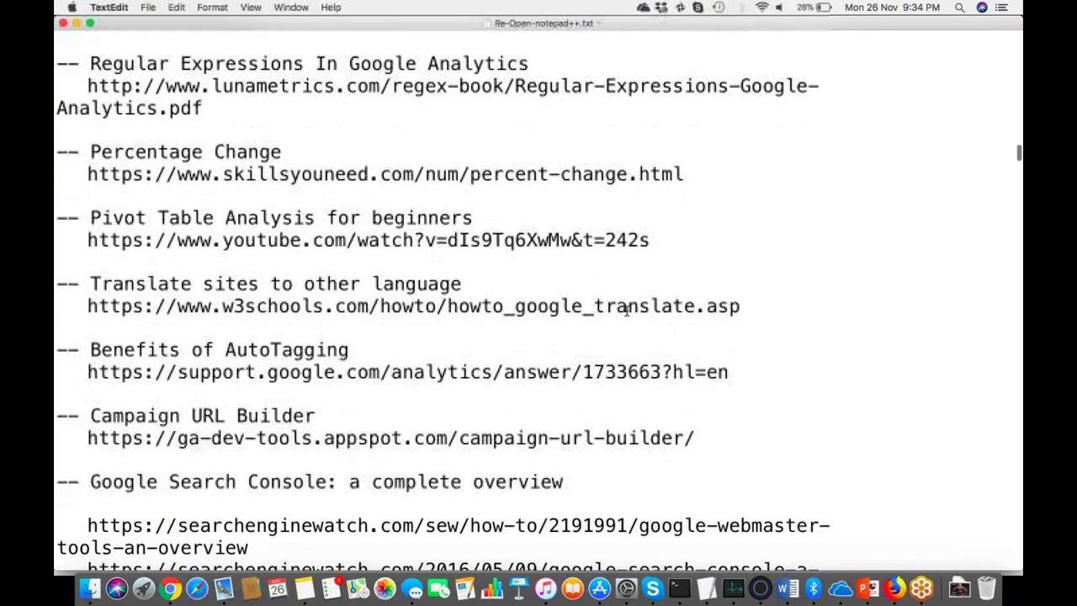
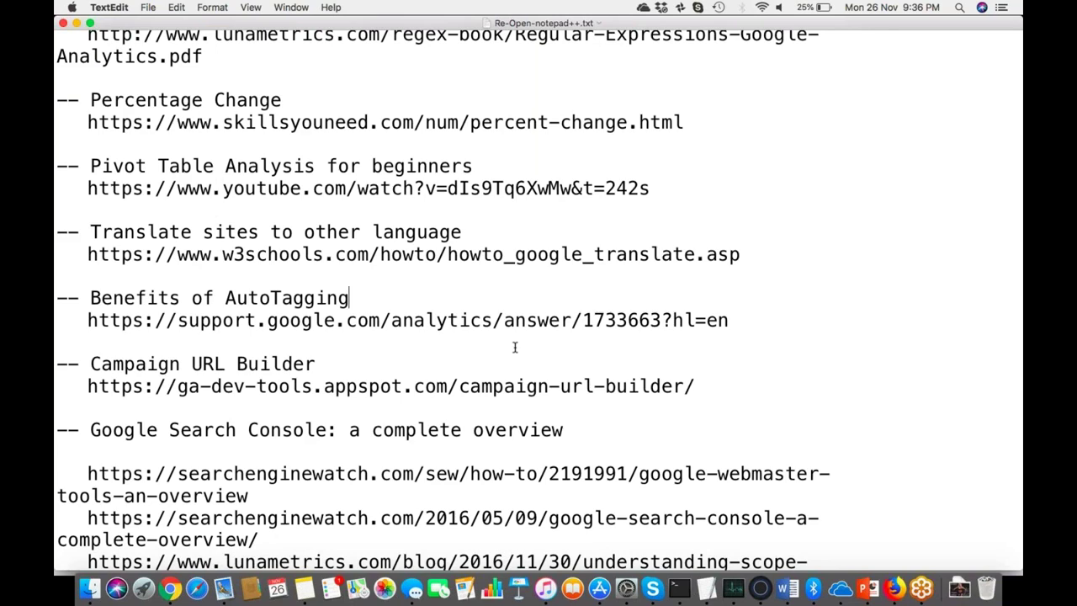
Look through the notes' further links down to the PageSpeed Module section and return to the Google Search Console links.
scroll(429, 365, "down", 5)
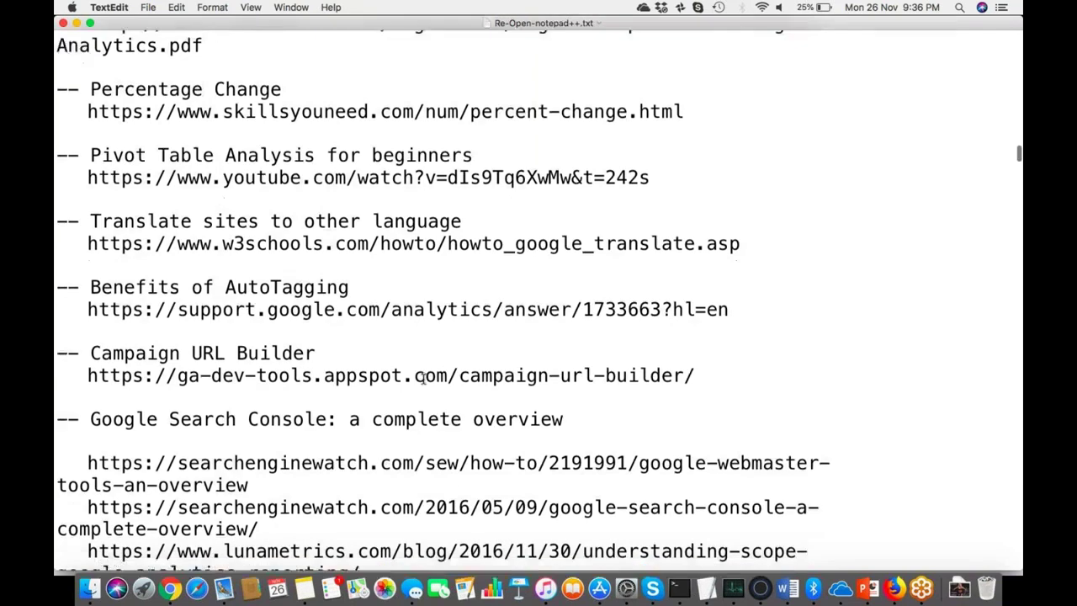
scroll(423, 381, "down", 5)
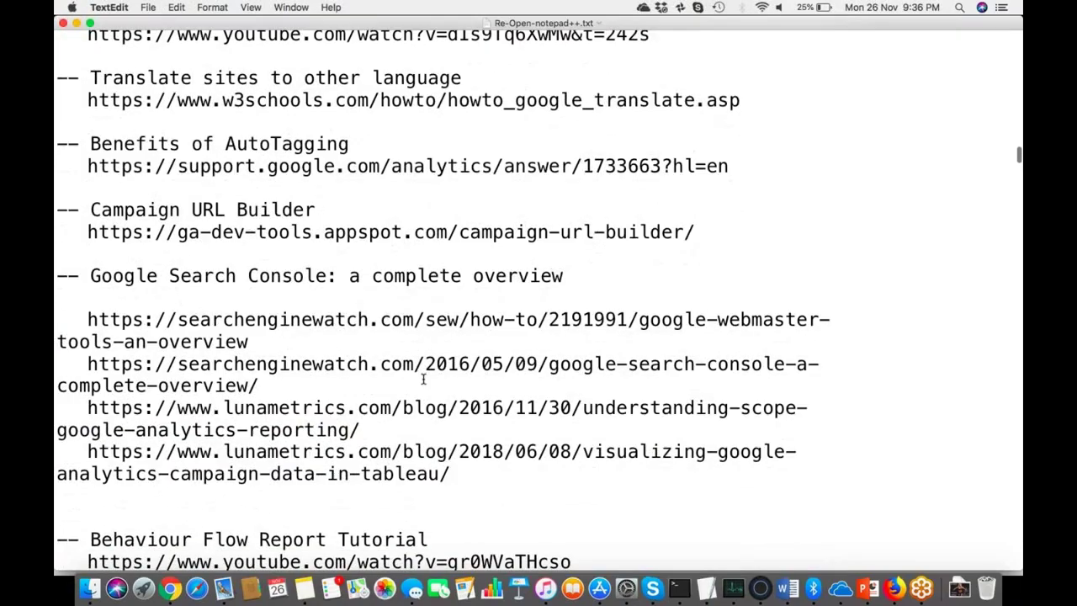
scroll(423, 378, "down", 4)
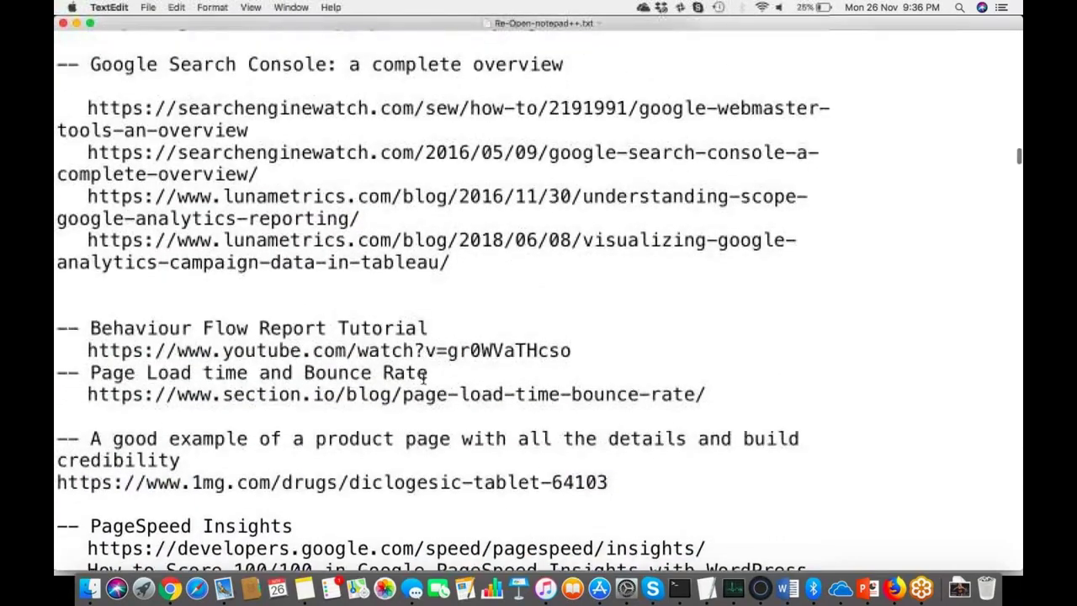
scroll(423, 380, "down", 5)
scroll(423, 380, "down", 8)
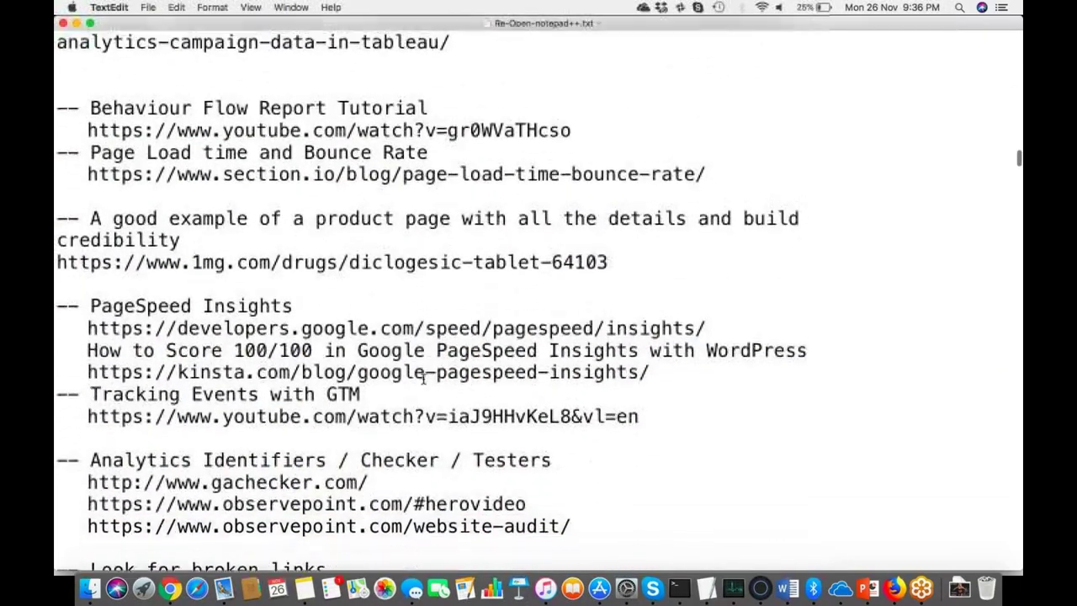
scroll(423, 379, "down", 6)
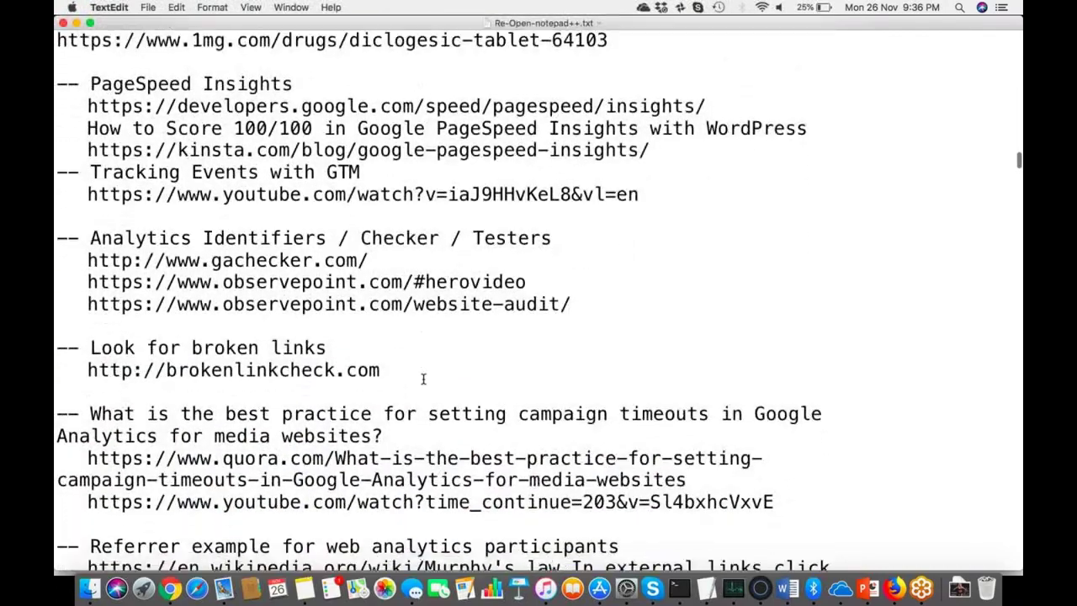
scroll(423, 378, "down", 10)
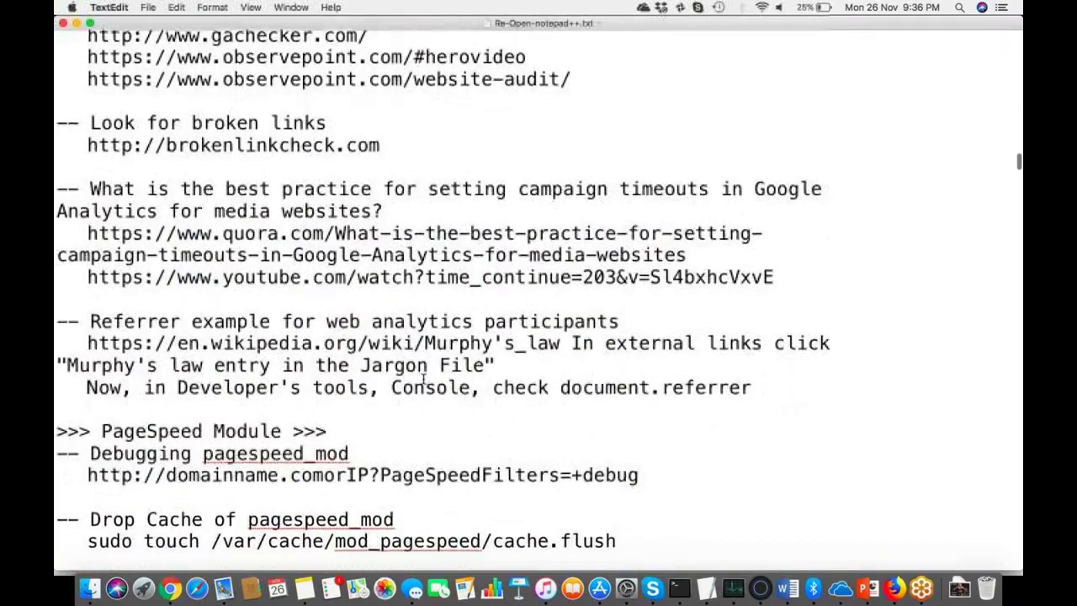
scroll(424, 380, "up", 20)
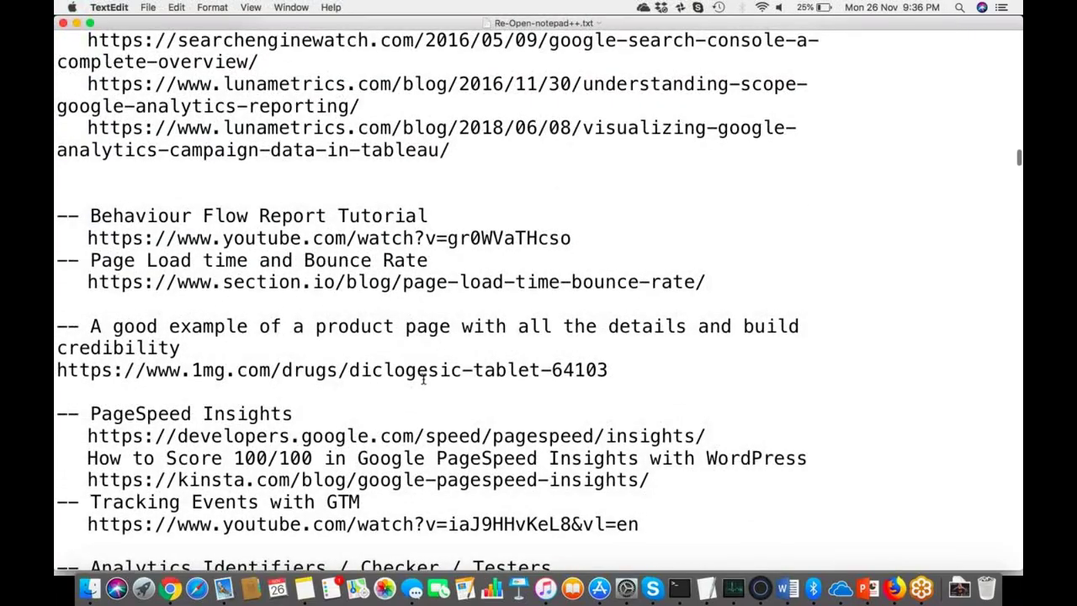
scroll(423, 379, "up", 3)
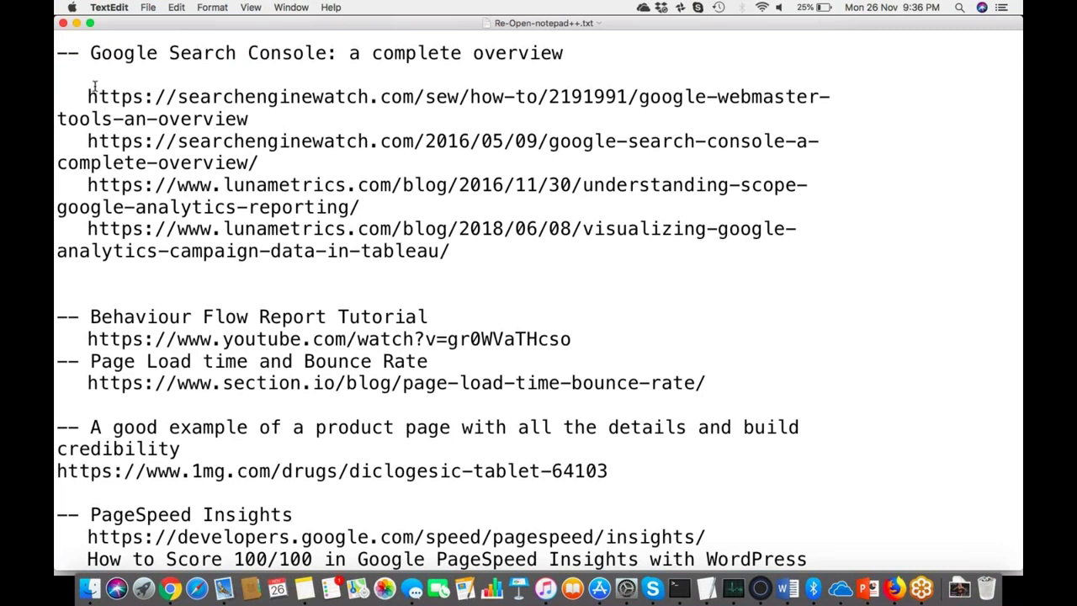
Copy the searchenginewatch.com google-webmaster-tools-an-overview link from the notes and open it in a new Chrome tab.
left_click_drag(87, 90, 247, 118)
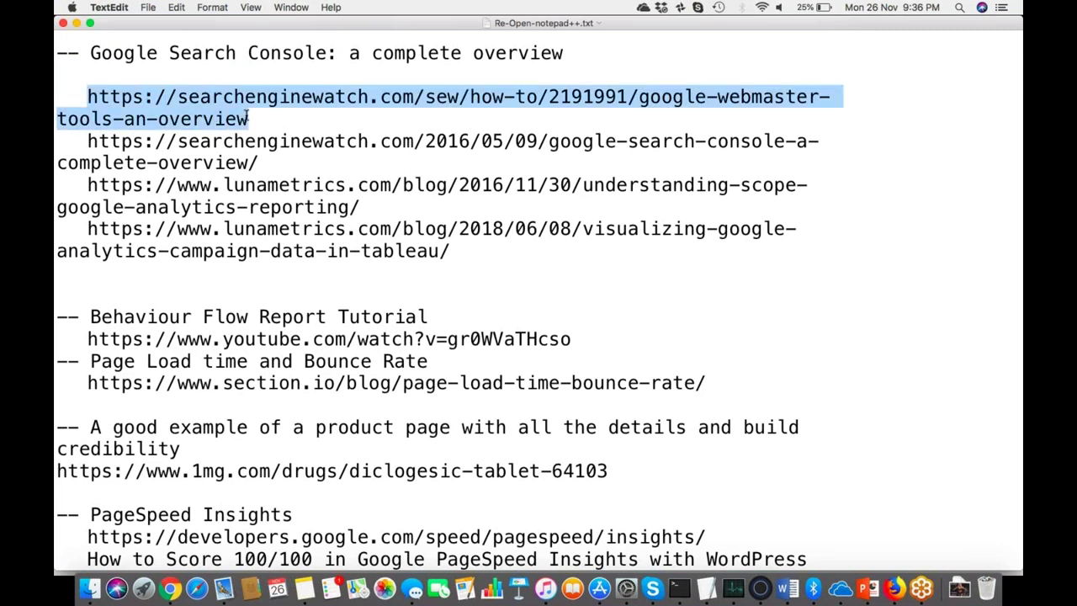
key("super+c")
key("super+Tab")
key("super+Tab")
key("super+Tab")
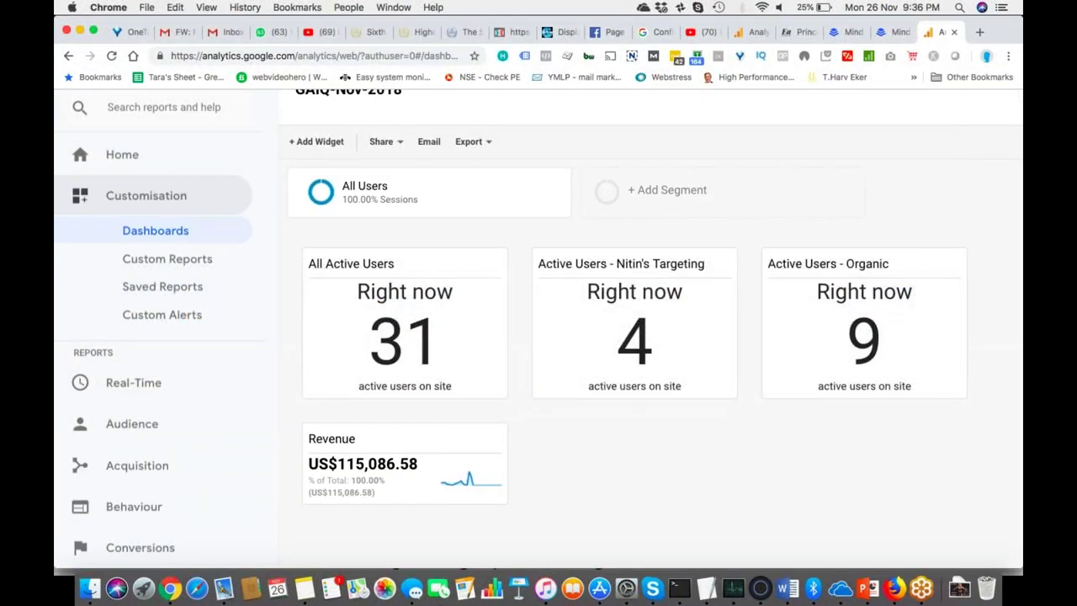
key("super+t")
key("super+v")
key("Return")
Copy the lunametrics.com understanding-scope-google-analytics-reporting link from the TextEdit notes and return to Chrome.
key("super+Tab")
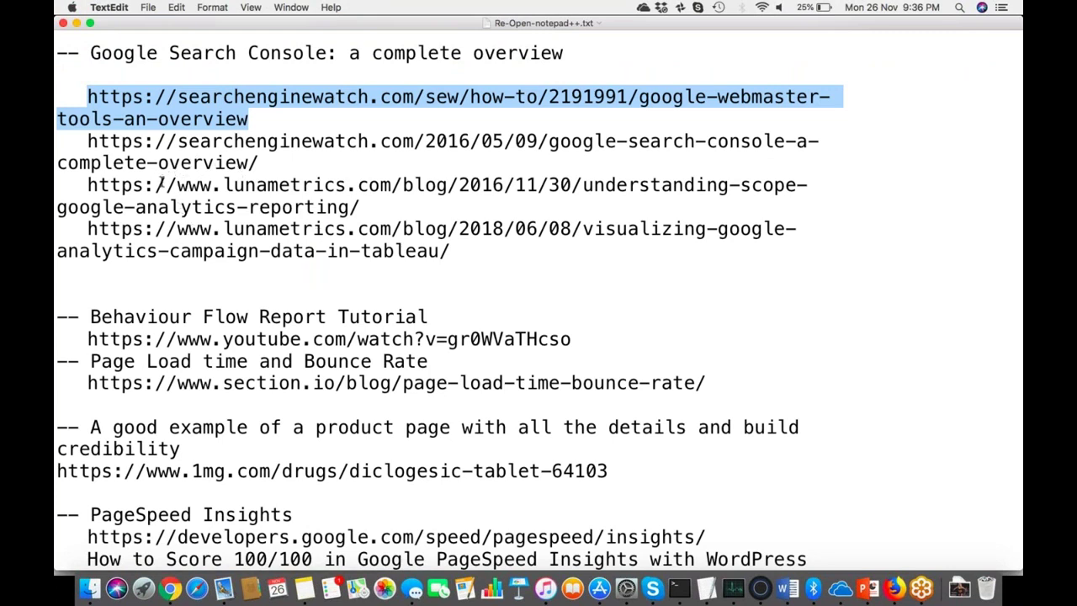
left_click_drag(87, 184, 376, 200)
key("super+c")
key("super+Tab")
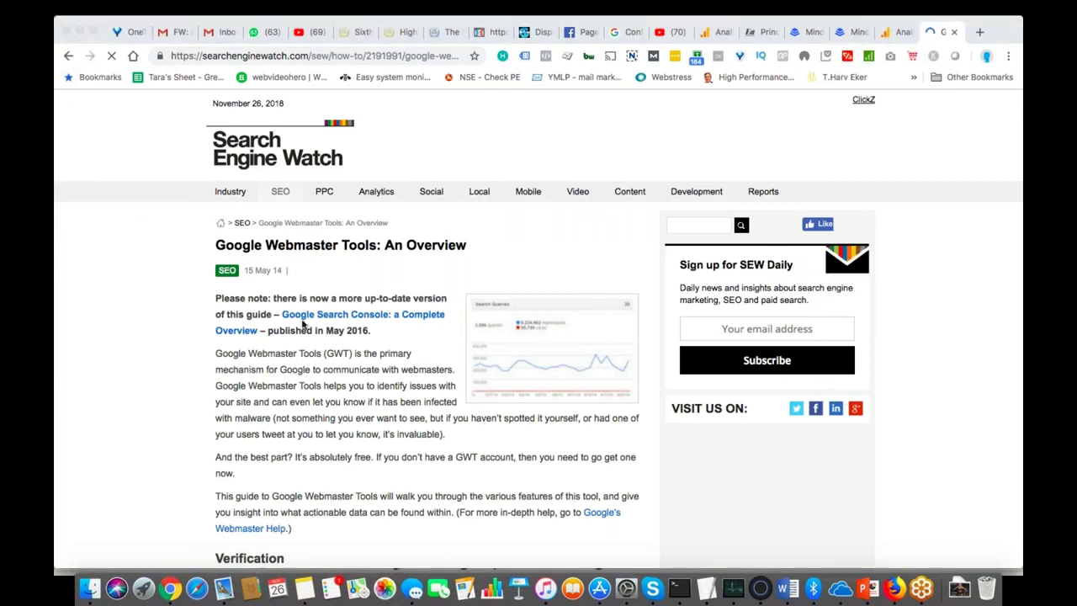
Examine the Google Webmaster Tools: An Overview article, from the site header down to the Verification section.
left_click(155, 315)
scroll(154, 315, "up", 5)
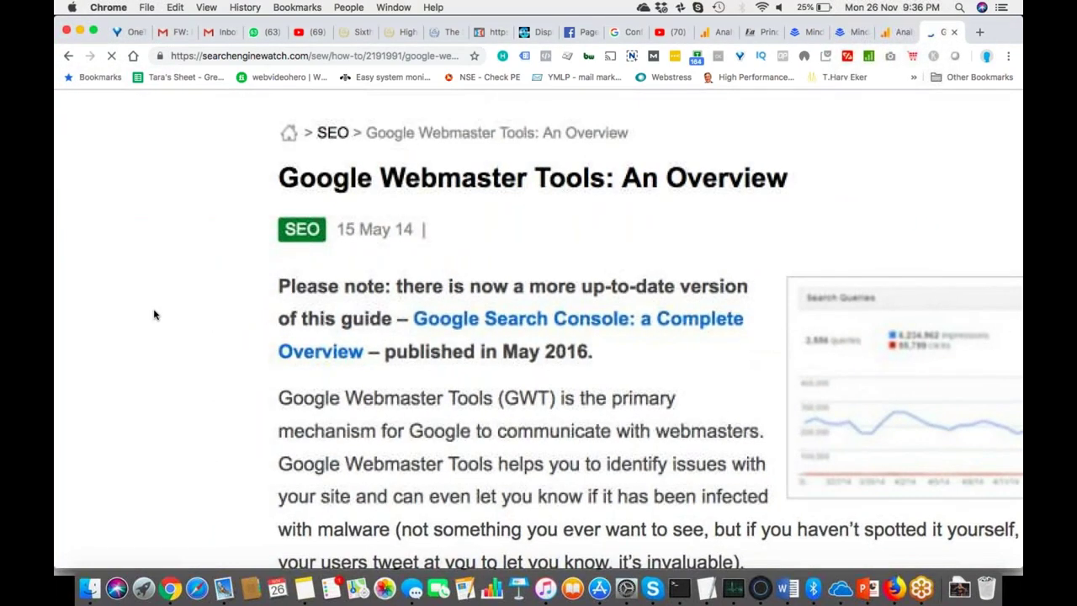
scroll(539, 337, "right", 10)
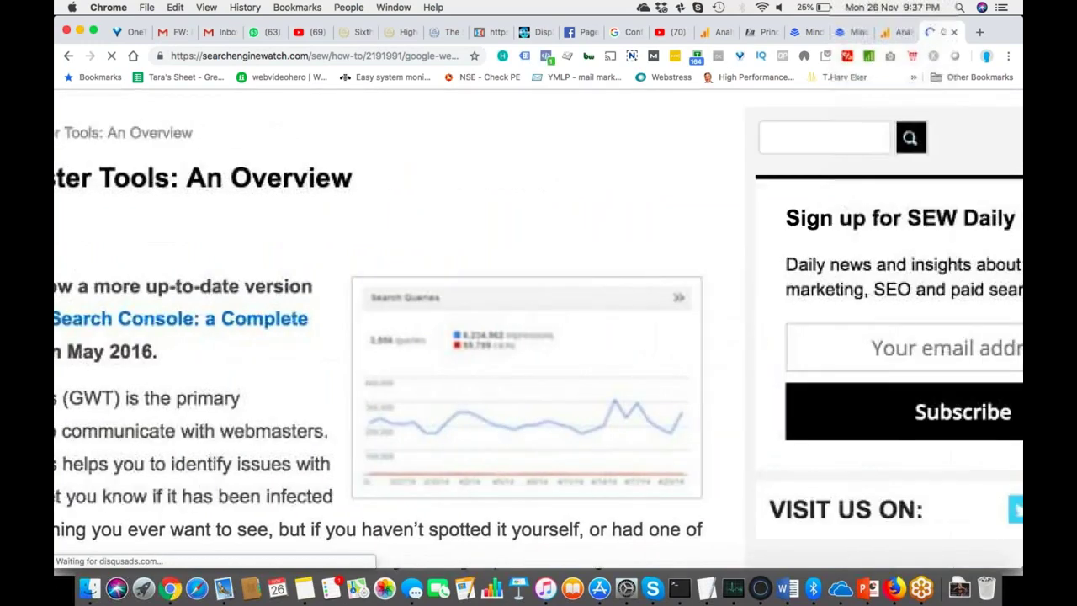
scroll(303, 308, "left", 10)
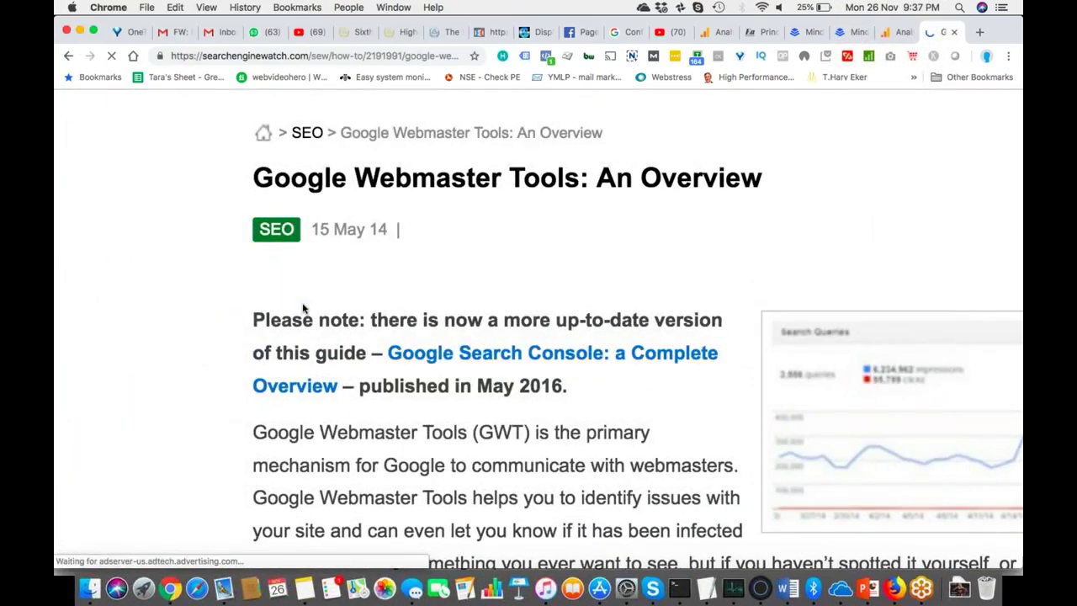
scroll(303, 308, "up", 5)
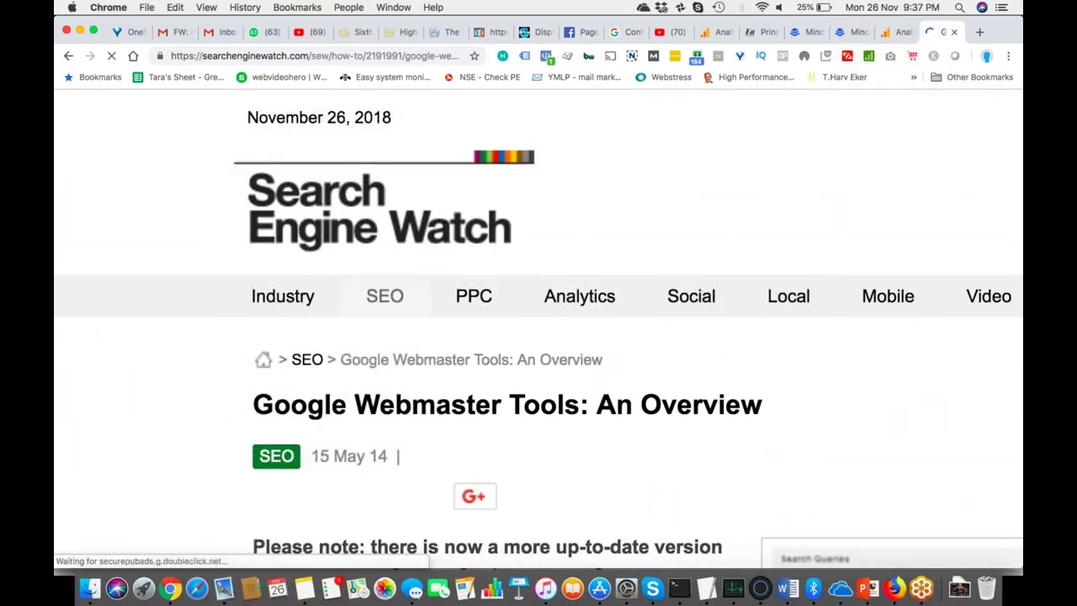
scroll(302, 305, "right", 8)
scroll(300, 308, "right", 7)
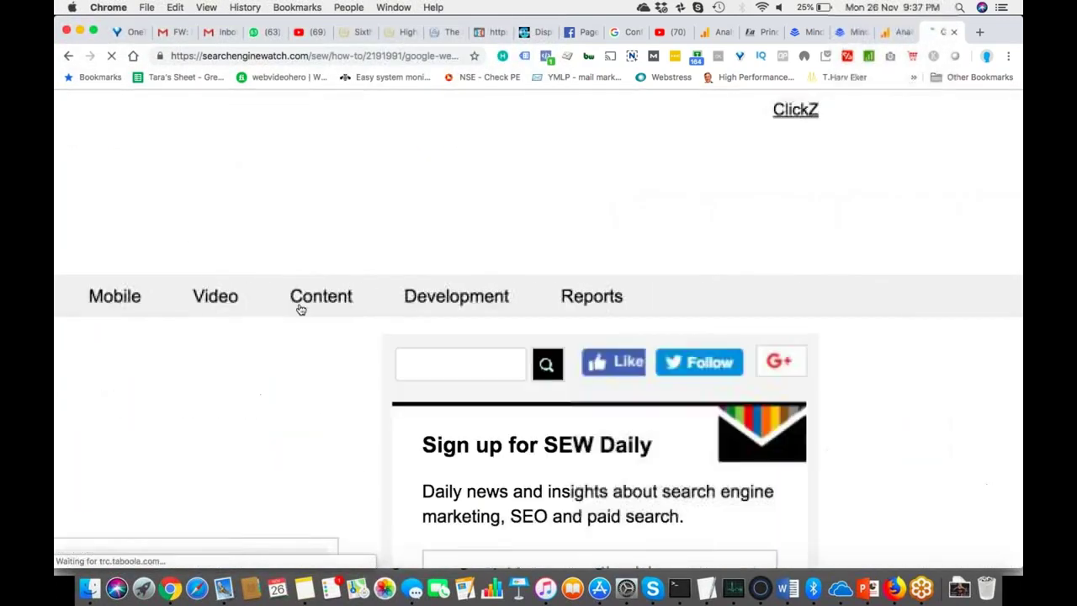
scroll(460, 301, "down", 5)
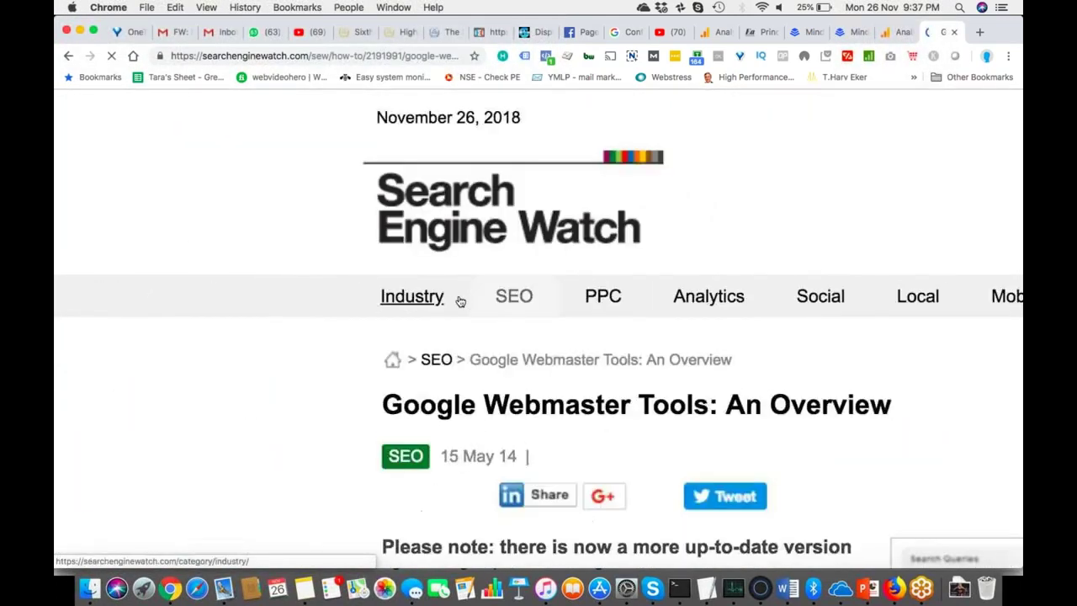
scroll(460, 301, "up", 5)
scroll(460, 301, "down", 5)
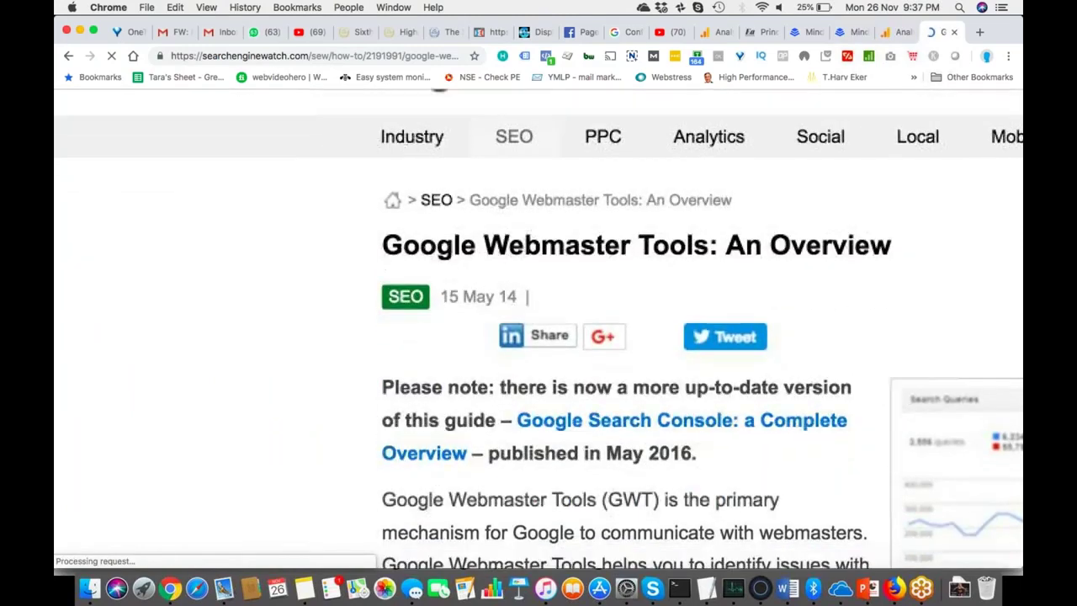
scroll(460, 301, "down", 3)
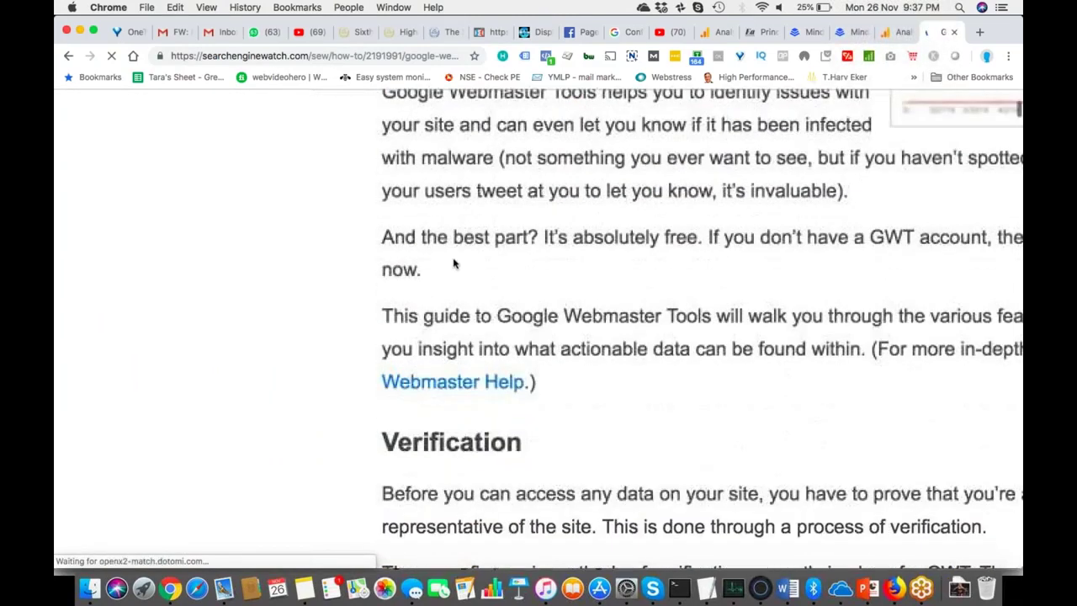
Load the copied lunametrics.com link in the current tab and examine the heading of the article on scope in Google Analytics reporting.
left_click(411, 56)
key("cmd+v")
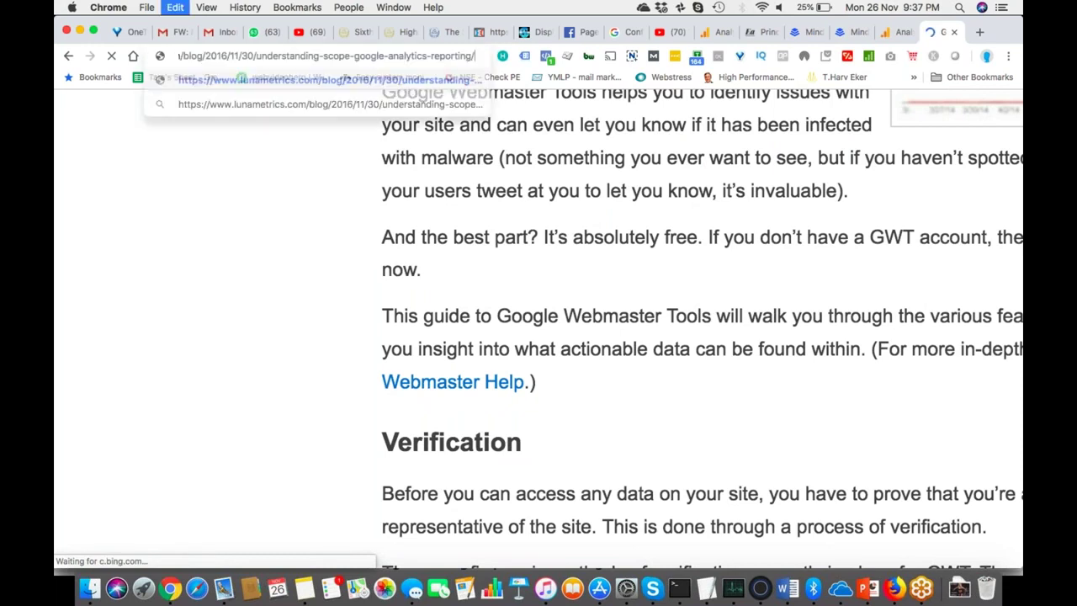
key("Return")
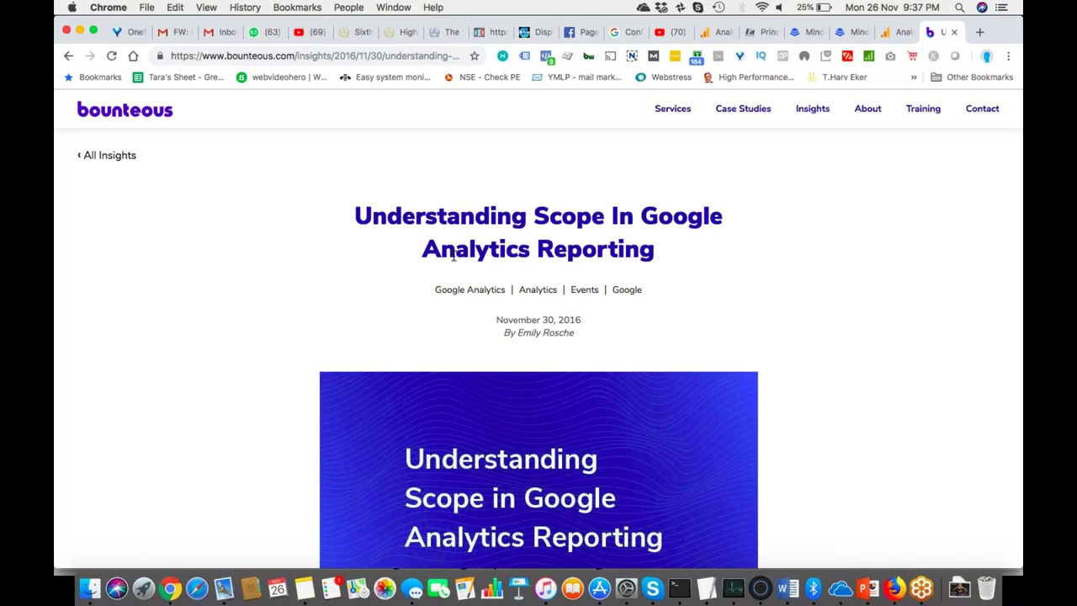
scroll(446, 280, "up", 5, "ctrl")
scroll(447, 280, "down", 5, "ctrl")
scroll(538, 328, "up", 2)
scroll(538, 329, "right", 2)
scroll(538, 341, "right", 1)
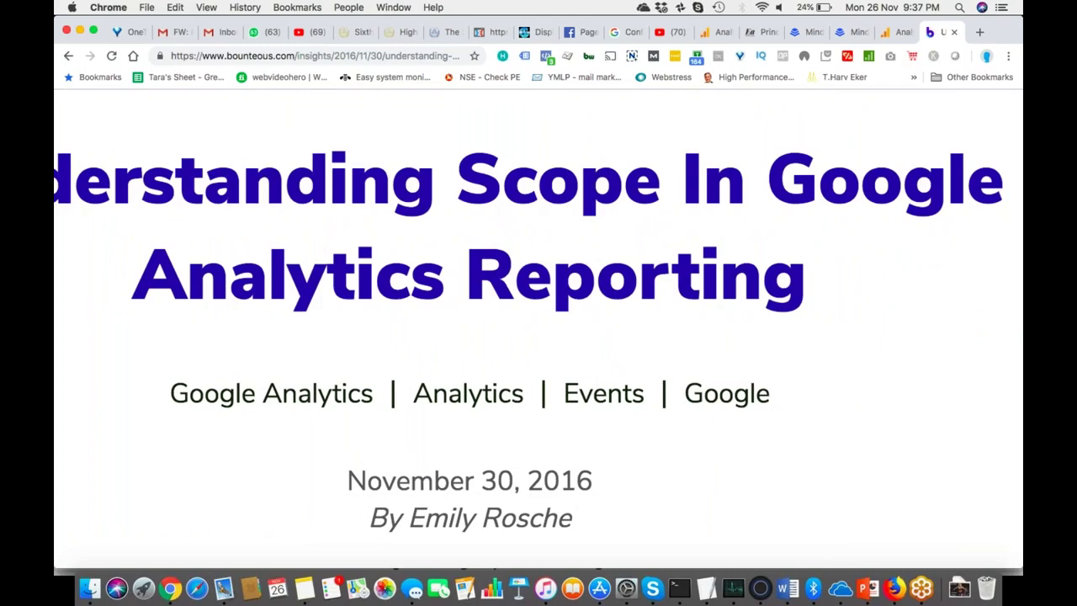
scroll(519, 304, "down", 2)
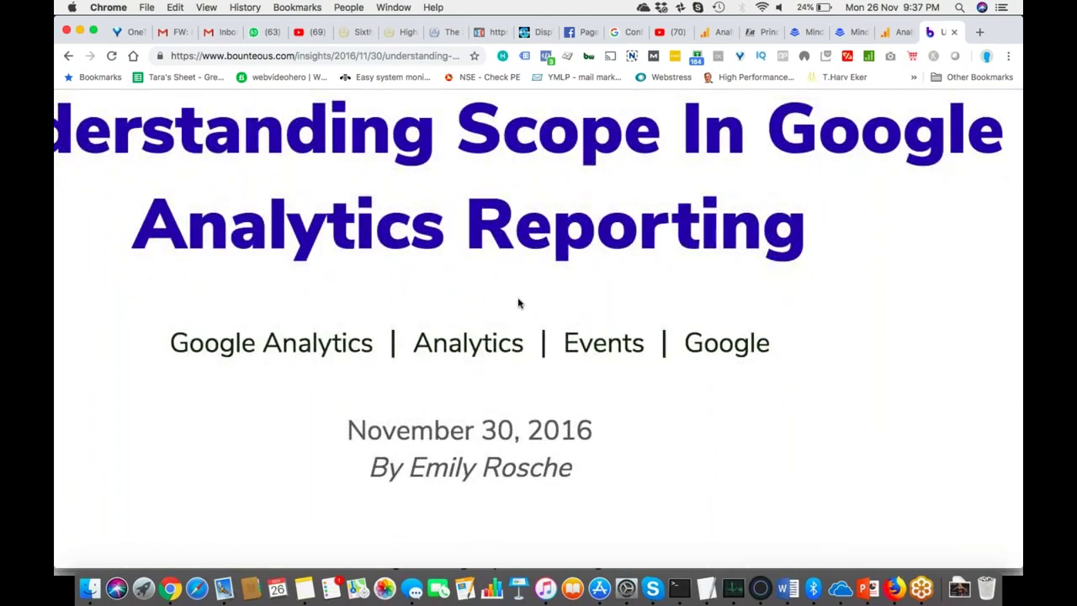
Examine the topic tags, publication date and author byline beneath the scope article's title.
scroll(518, 299, "down", 2)
left_click_drag(410, 403, 572, 405)
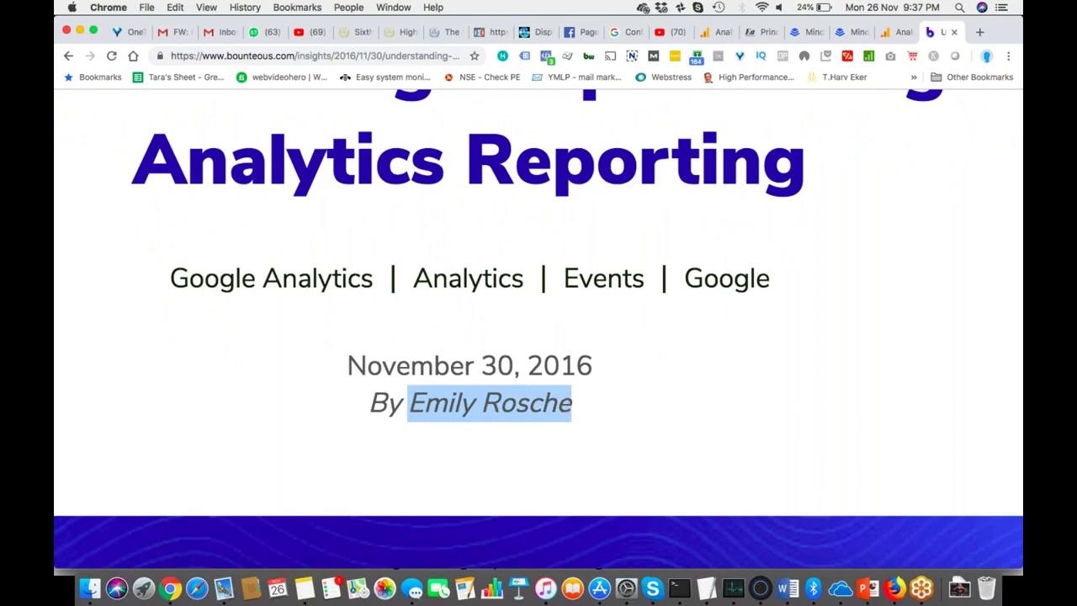
scroll(570, 404, "down", 5)
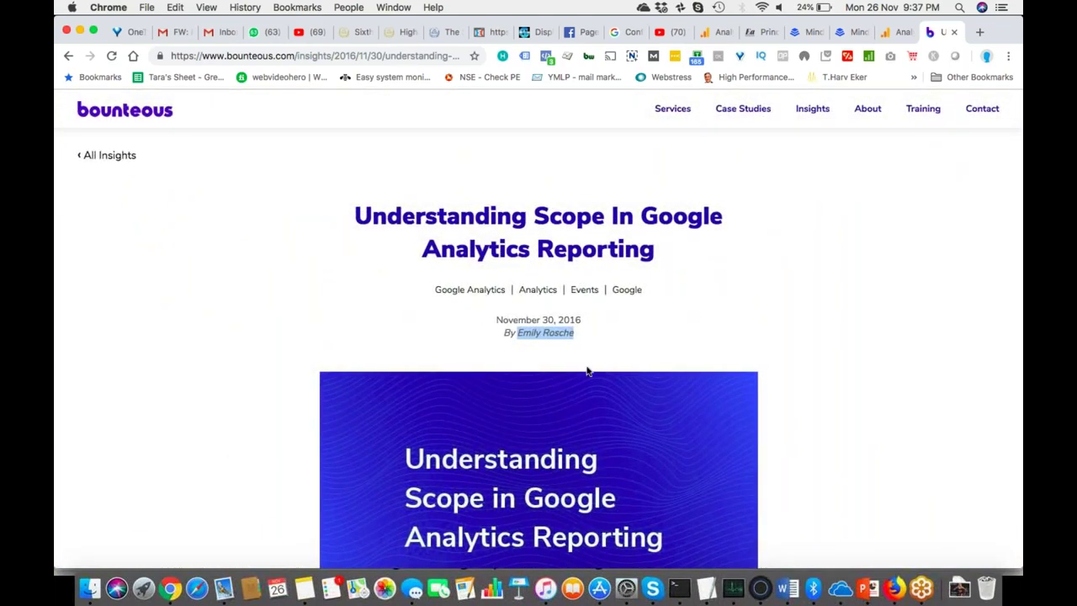
scroll(493, 332, "up", 3)
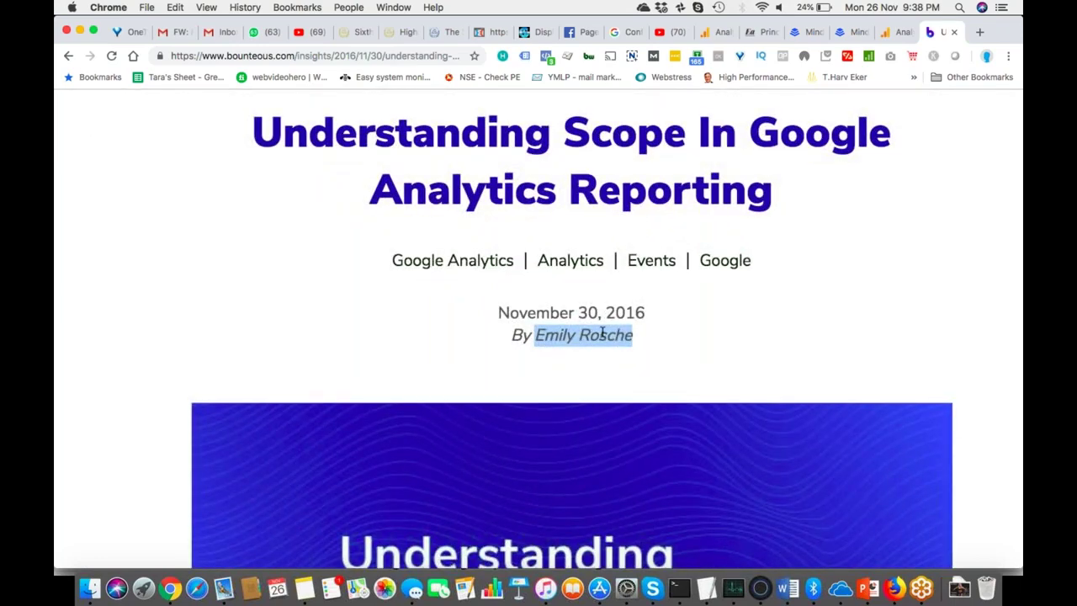
scroll(603, 334, "down", 3)
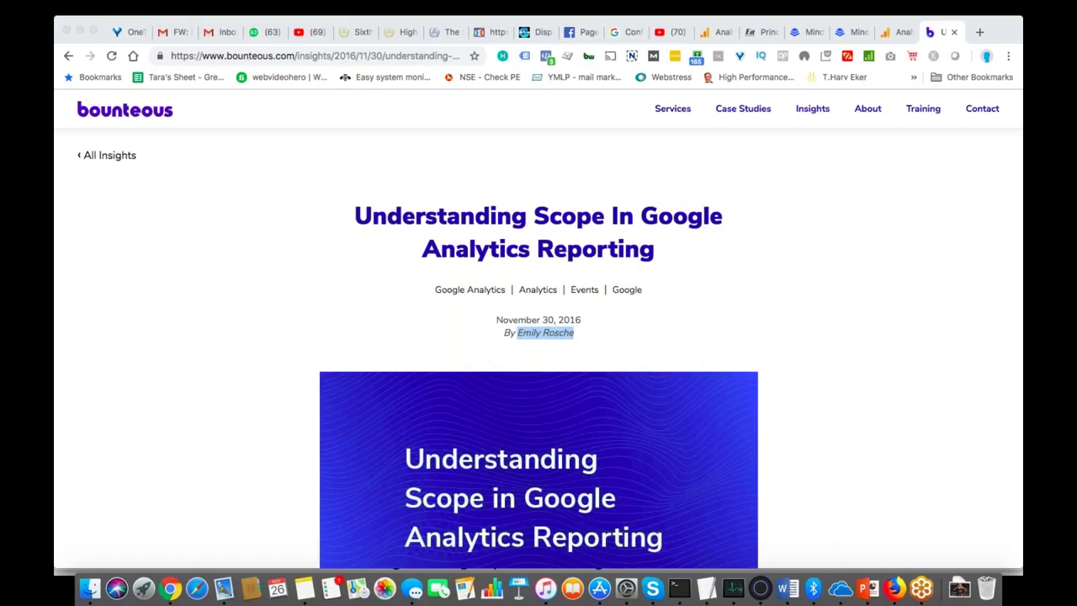
Switch to the TextEdit notes and write "Delhi-NCR" in the blank space between the ten-topic list and the Google Analytics BOF section.
left_click(707, 591)
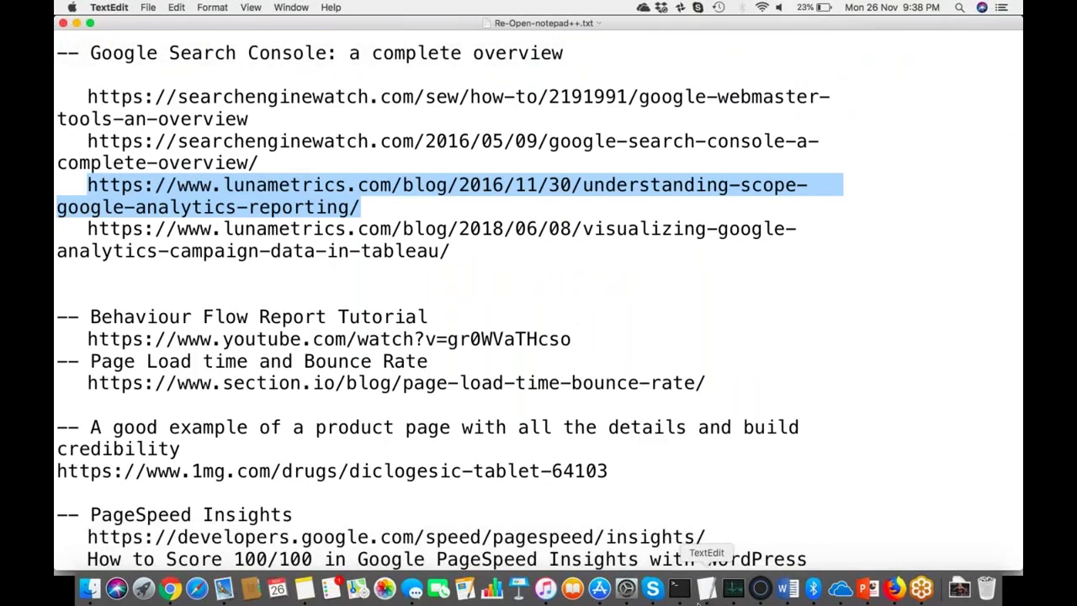
scroll(505, 345, "up", 15)
scroll(505, 345, "up", 15)
scroll(505, 345, "up", 5)
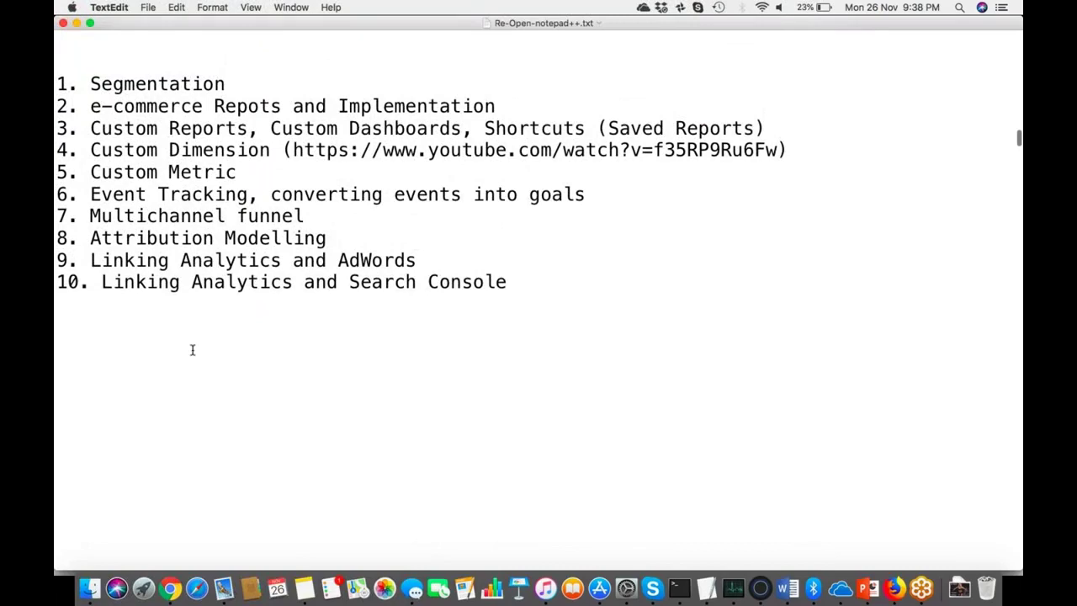
scroll(171, 362, "down", 10)
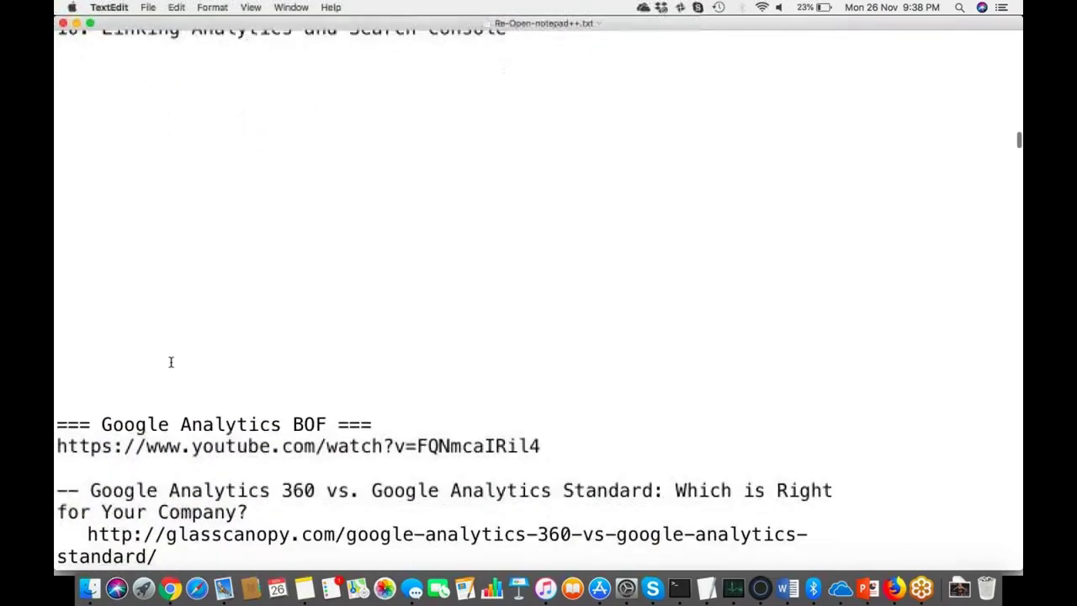
left_click(105, 151)
type("Delhi-NCR")
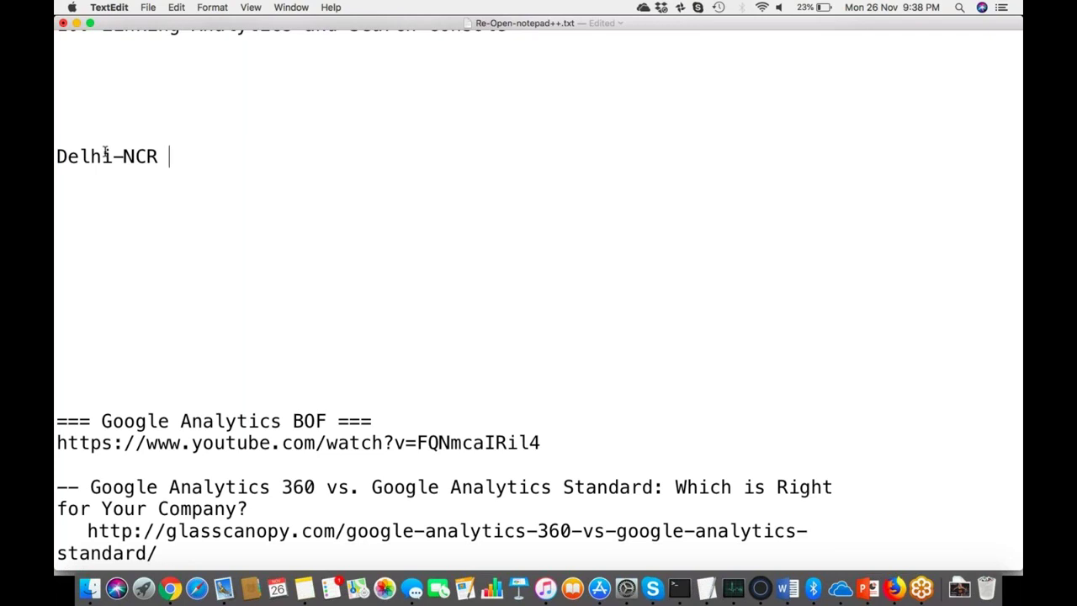
Extend the Delhi-NCR line with the opened bracket list "(Delhi, Gurgaon, Noida, Faridabad, Ghaziabad".
type("(Delhi, ")
type("Gurgaon, ")
type("Noida, Fa")
type("rdi")
key("BackSpace")
key("BackSpace")
type("idabad, ")
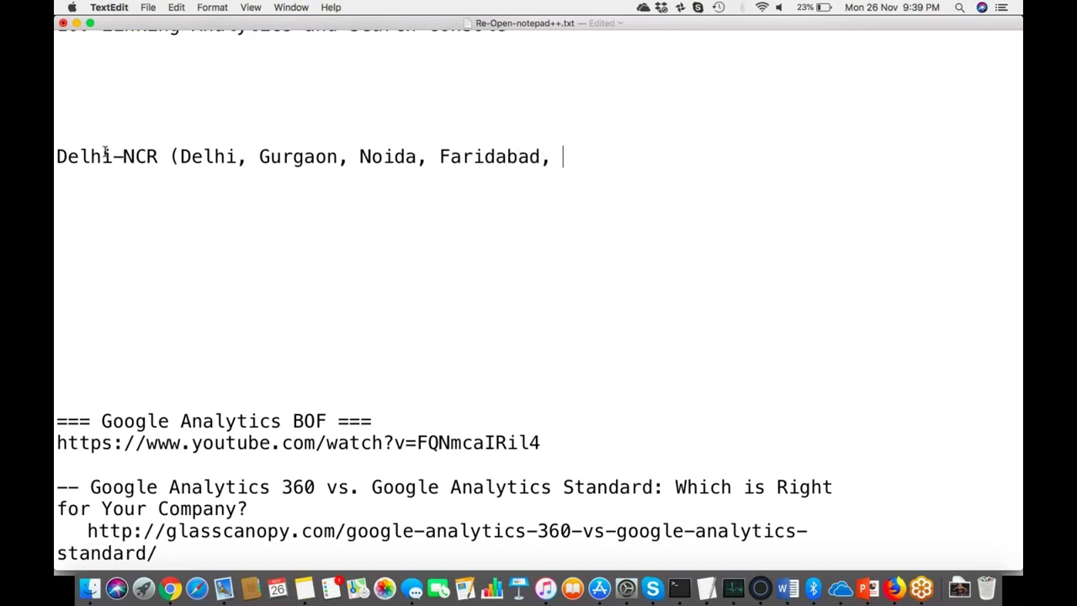
type("Ghaziabad")
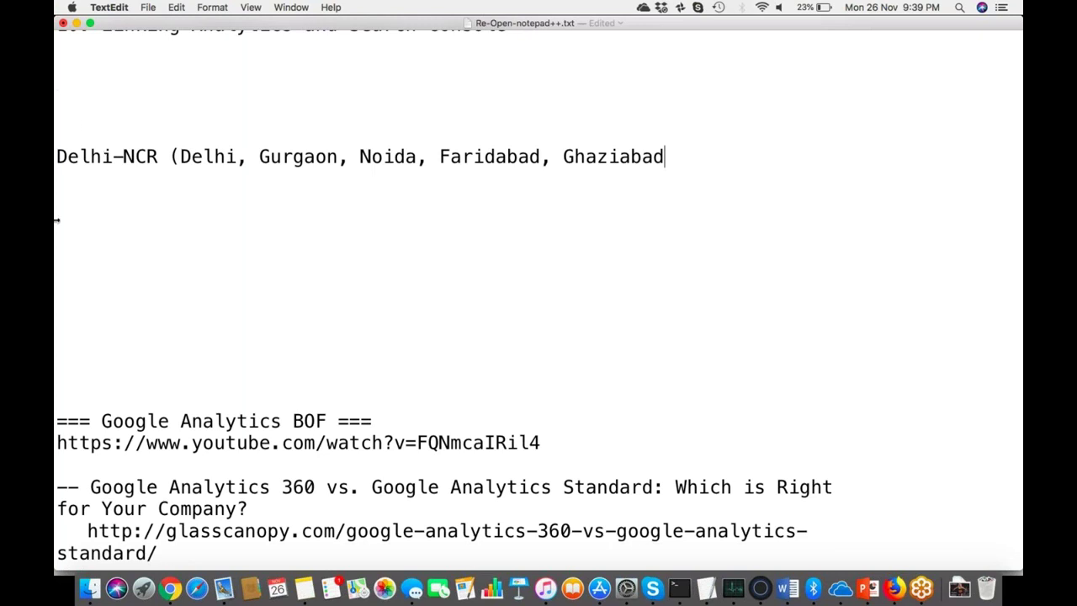
Try closing the Delhi-NCR bracket after Noida, remove that bracket, and close the list after Ghaziabad.
left_click(425, 157)
key("Left")
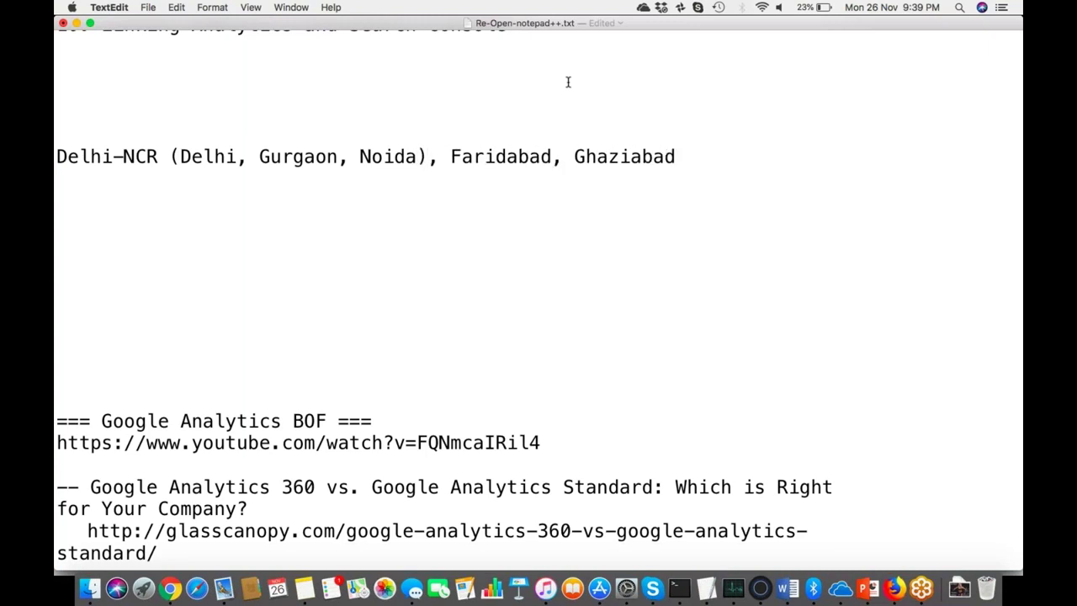
key("shift+Left")
key("BackSpace")
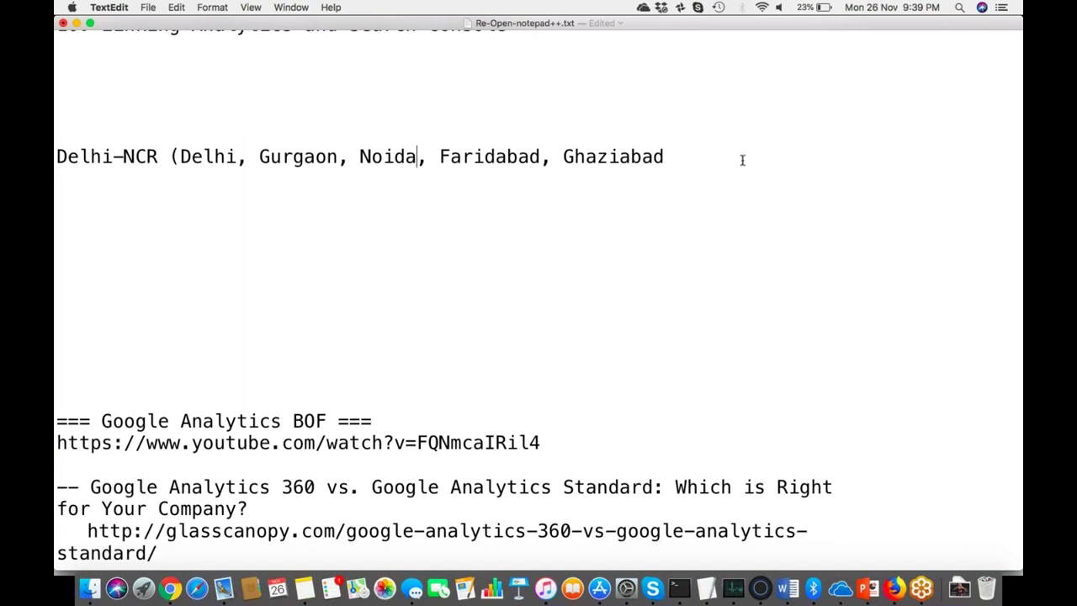
left_click(673, 154)
type(")")
Close the Delhi-NCR bracket after Noida and delete the Faridabad and Ghaziabad entries.
left_click(416, 157)
type(")")
left_click(688, 155, "shift")
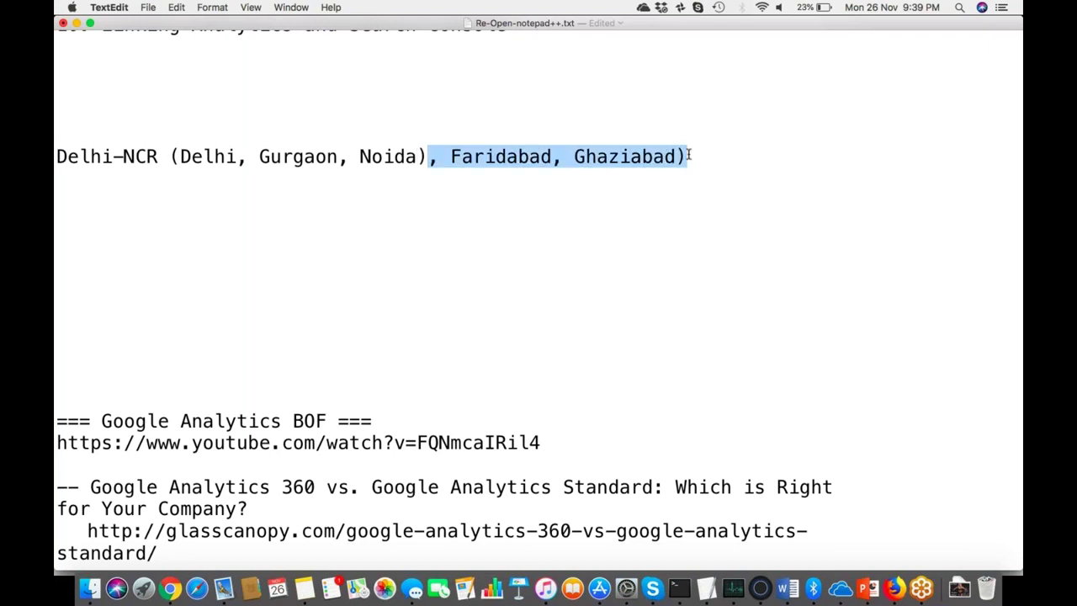
key("BackSpace")
Add the line "Mumbai (Mumbai, Navi Mumbai, Goregaon, Thane, Virar)" below the Delhi-NCR line.
key("Return")
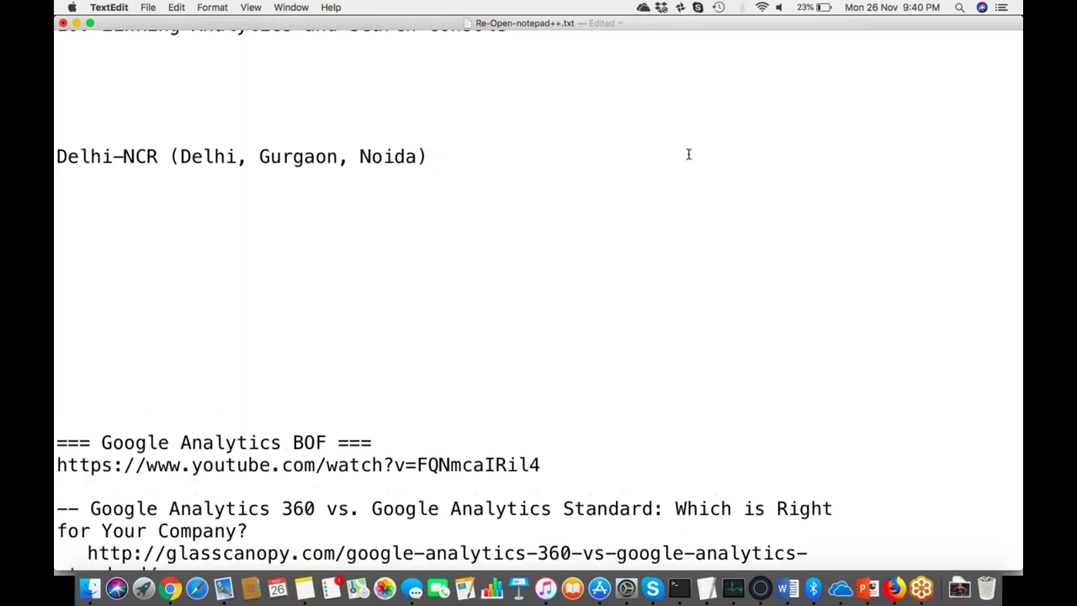
type("Mumbai ")
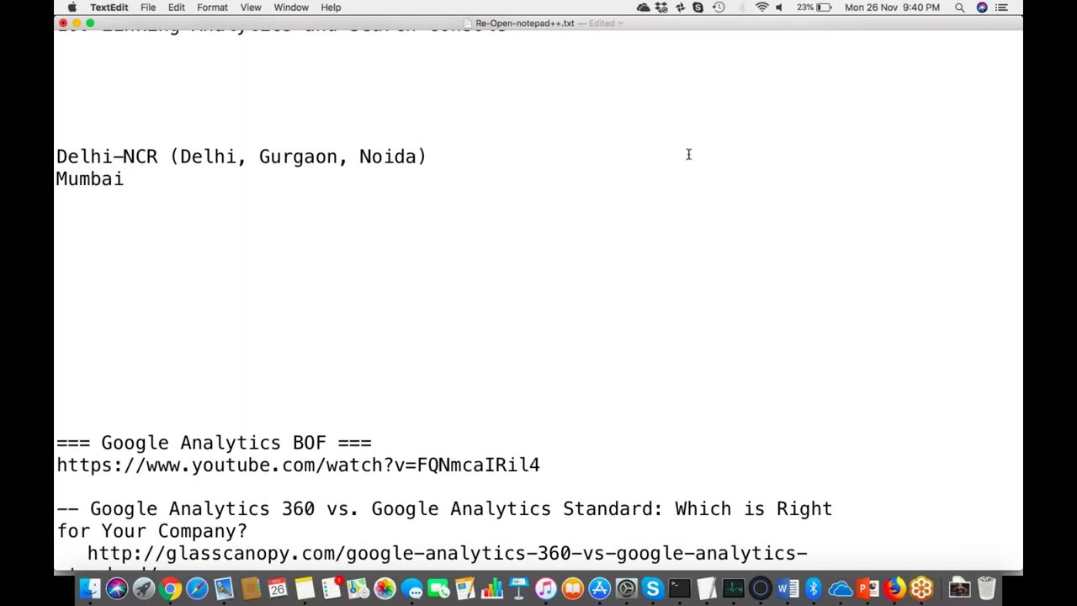
type("(Mumbai, ")
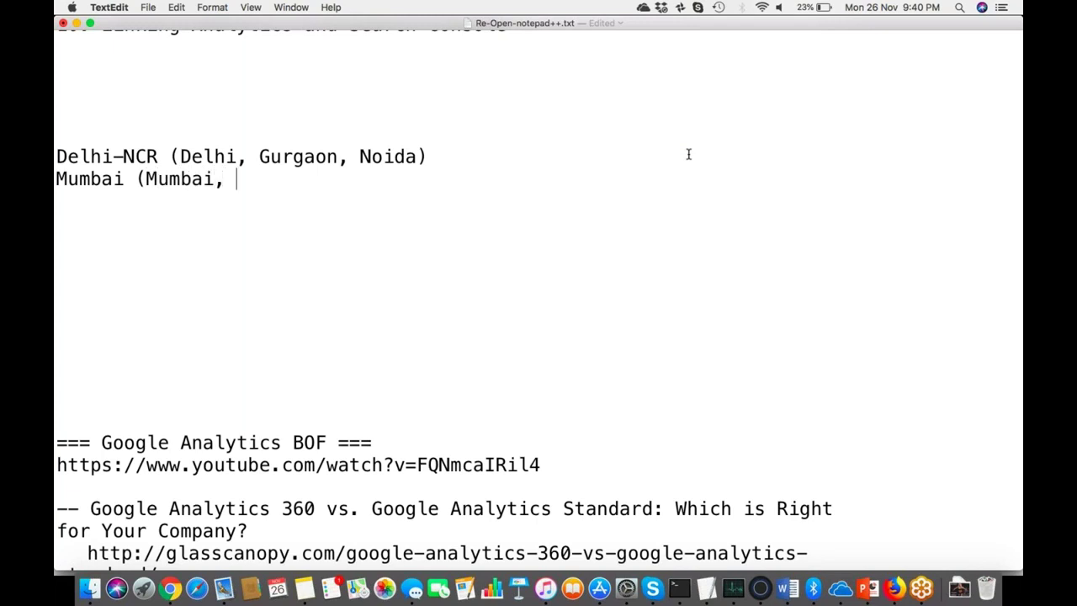
type("Navi Mumbai, Navi Mumba")
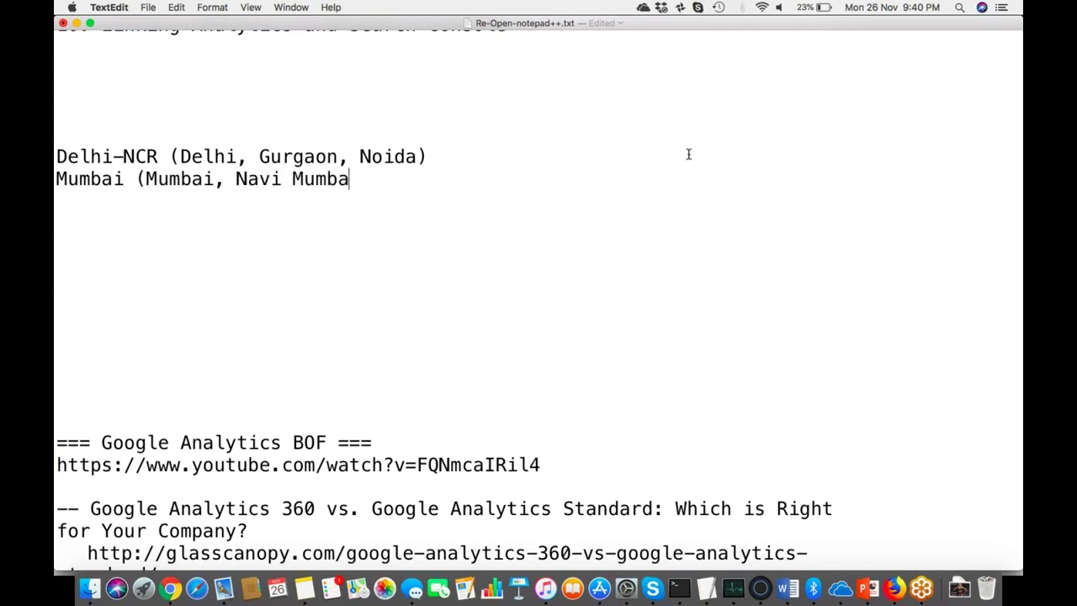
type("i, Gorega")
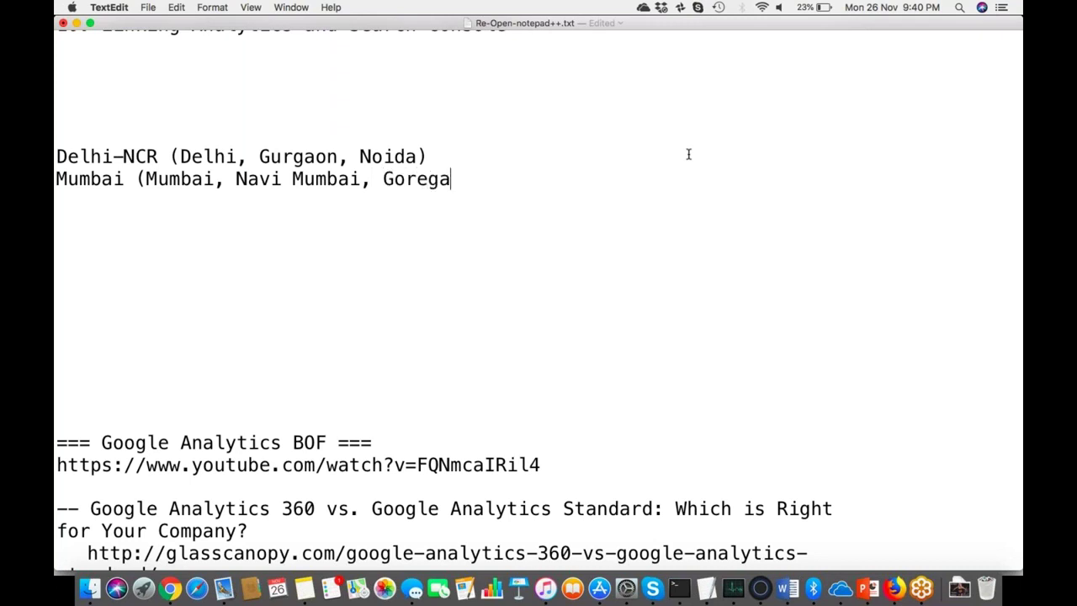
type("on, Thane, Virar)")
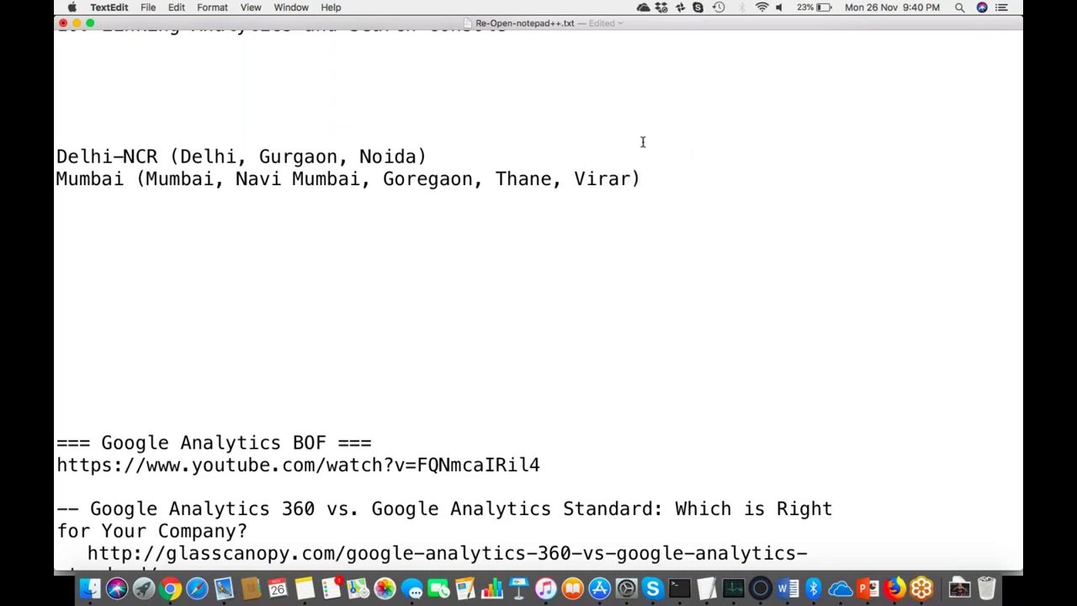
Add a new line below Mumbai with the city name "Bengaluru", using the suggested spelling correction.
key("Return")
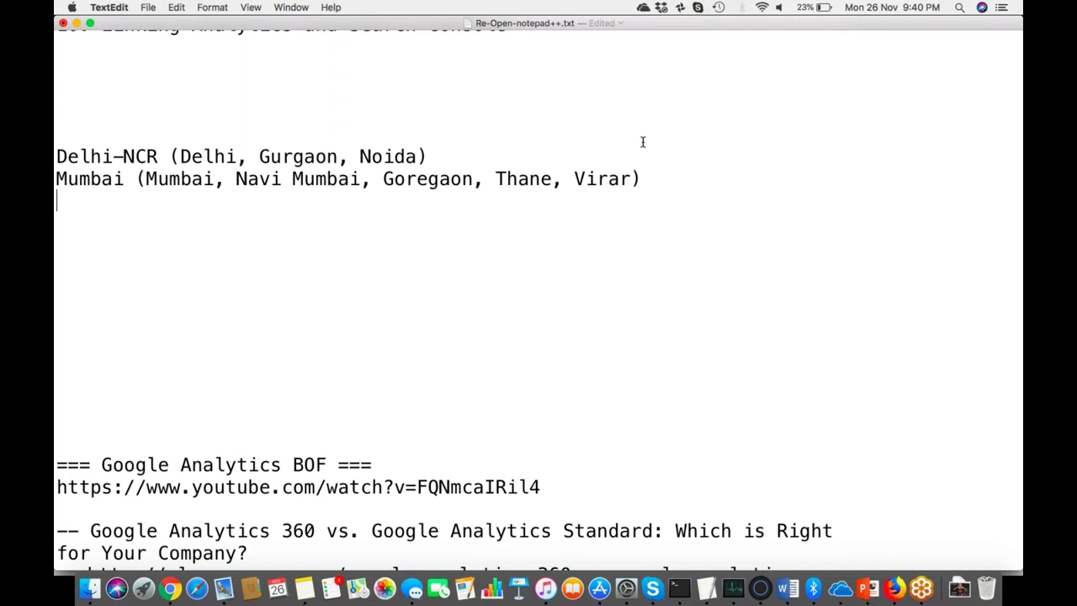
type("Bangalureu")
key("BackSpace")
key("BackSpace")
key("BackSpace")
type("ru")
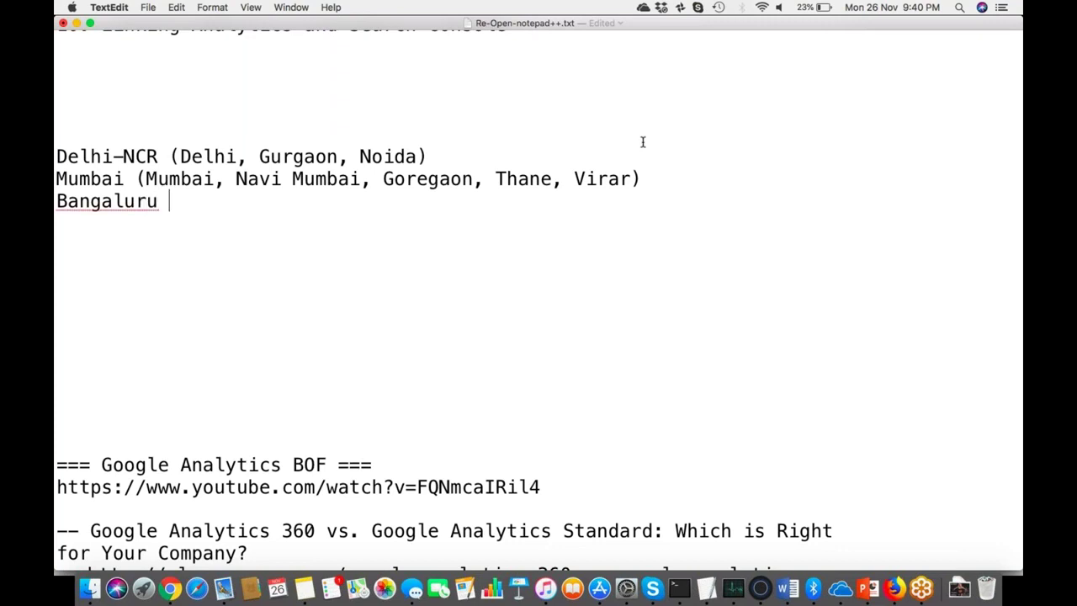
left_click(148, 200)
double_click(148, 201)
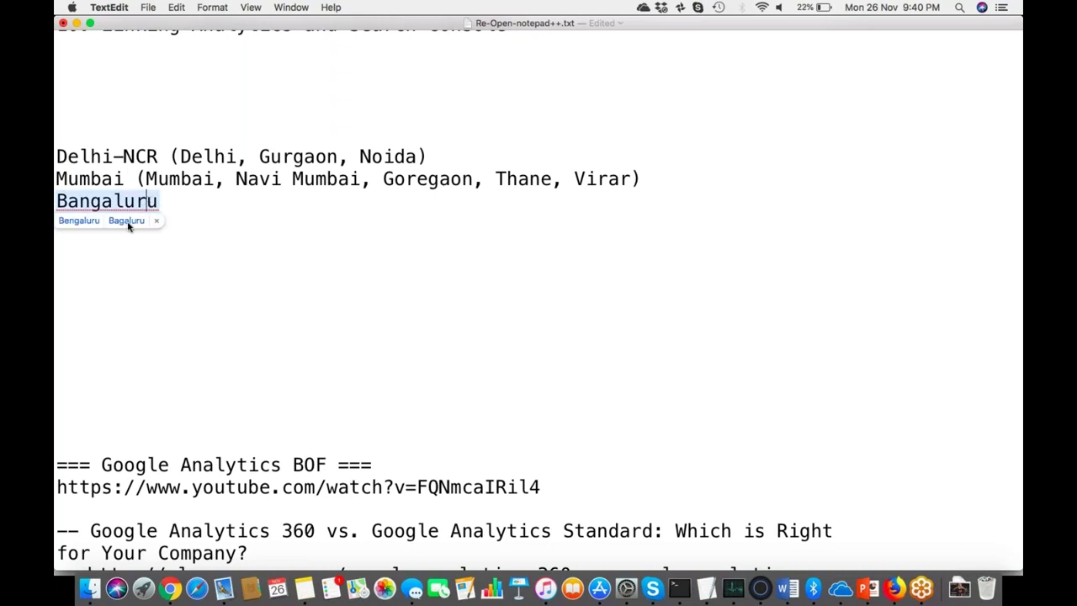
left_click(90, 223)
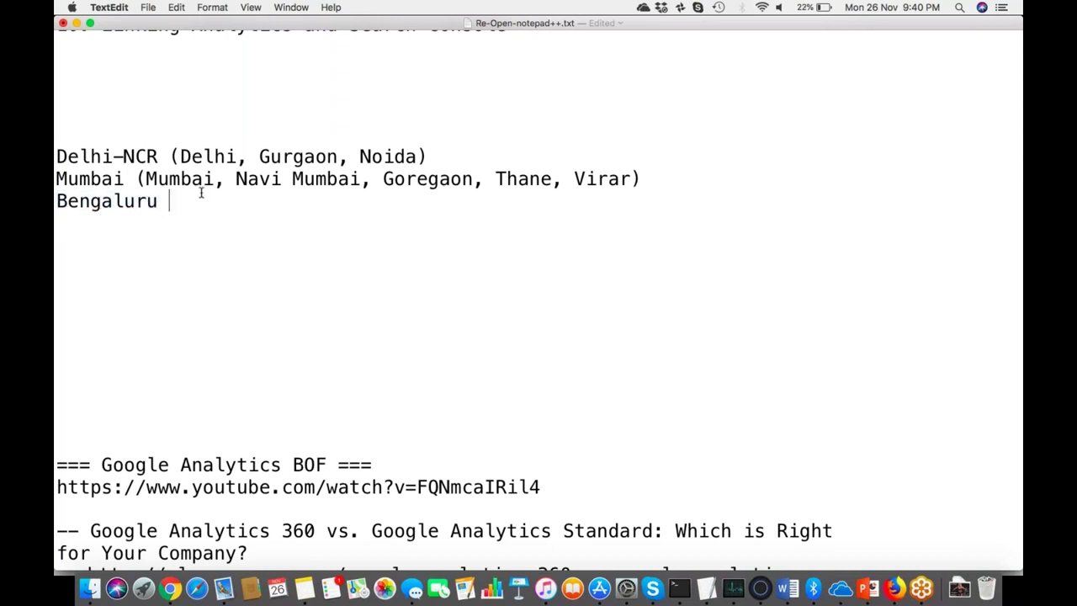
Complete the Bengaluru line with the bracketed list "(Bengaluru, Mysore, Hosur)".
type("(Bengaluru Mysor")
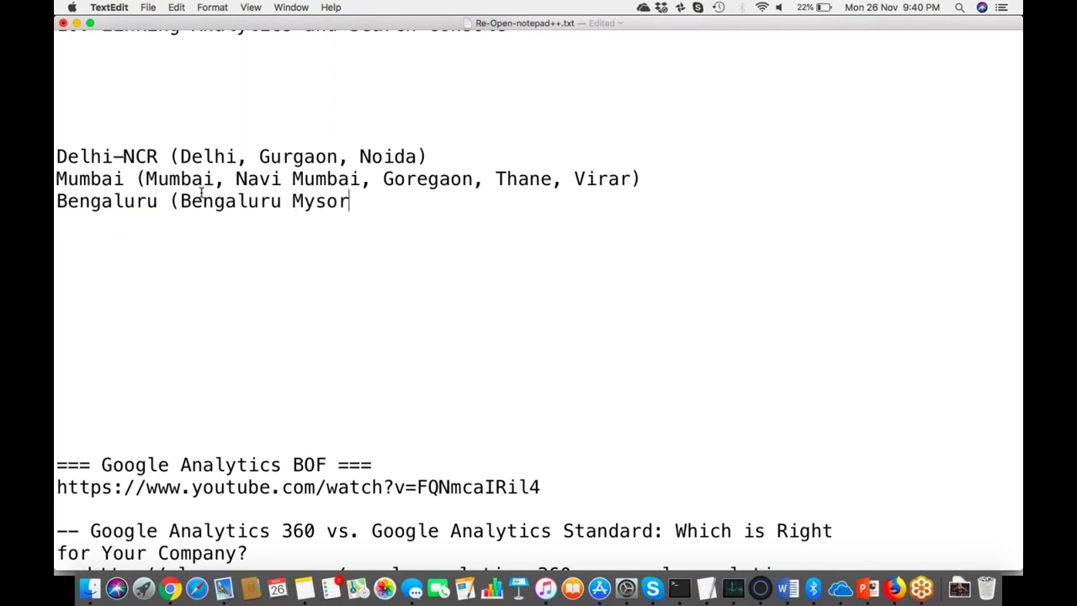
type("e, Hosur)")
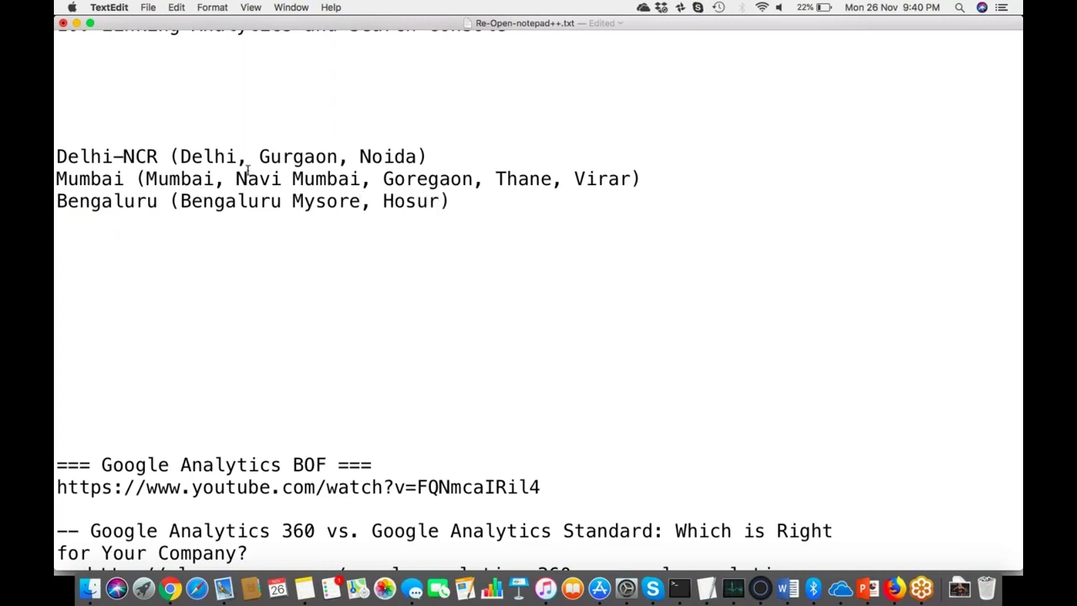
left_click(285, 204)
type(",")
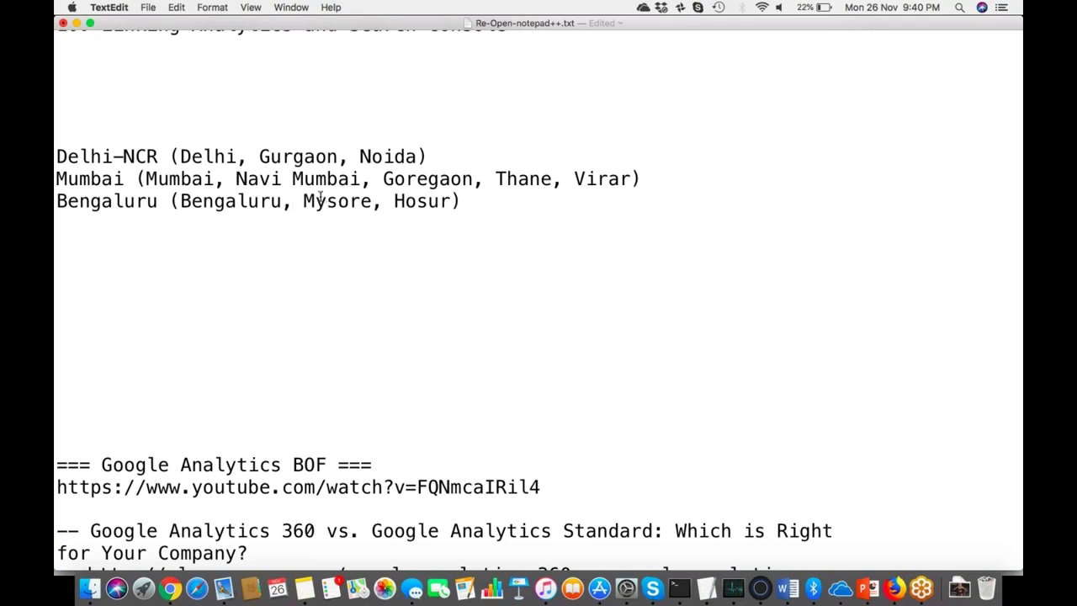
Start a line below Bengaluru reading "Chandigarh (Chandigarh".
left_click(91, 203)
left_click(80, 224)
type("Chandi")
type("g")
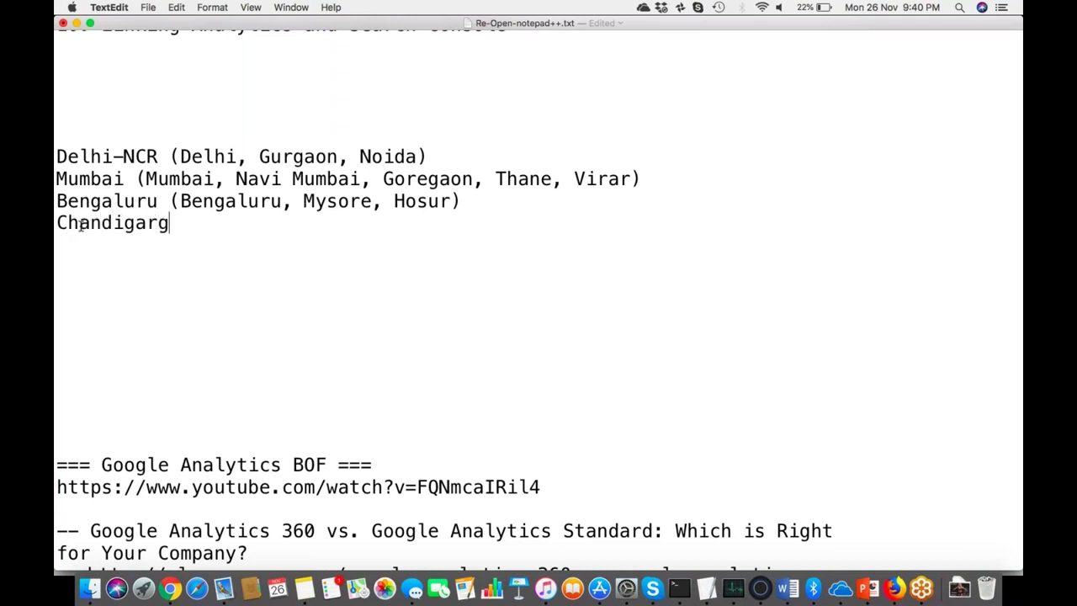
type("arh (Chd")
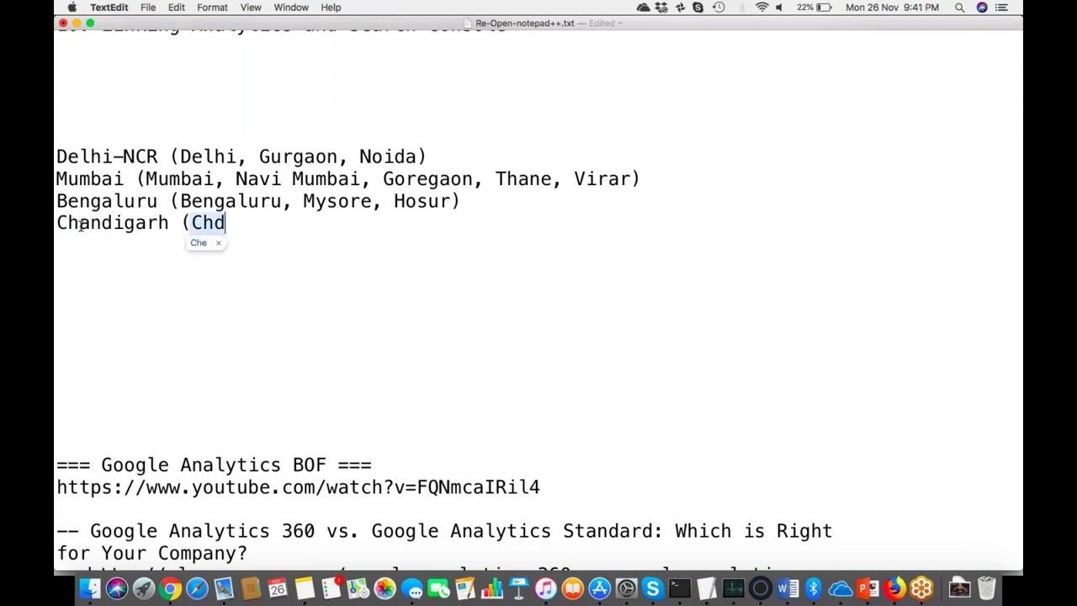
key("BackSpace")
type("and")
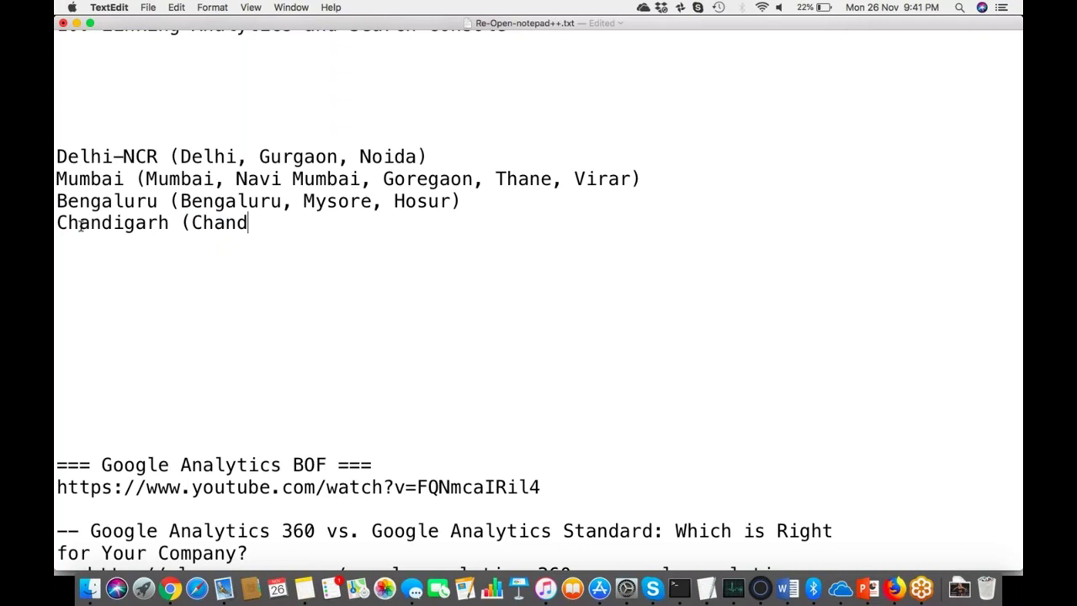
type("igarh")
key("BackSpace")
Add Mohali and Panchkoola to the Chandigarh list and close its bracket.
type(", Moha")
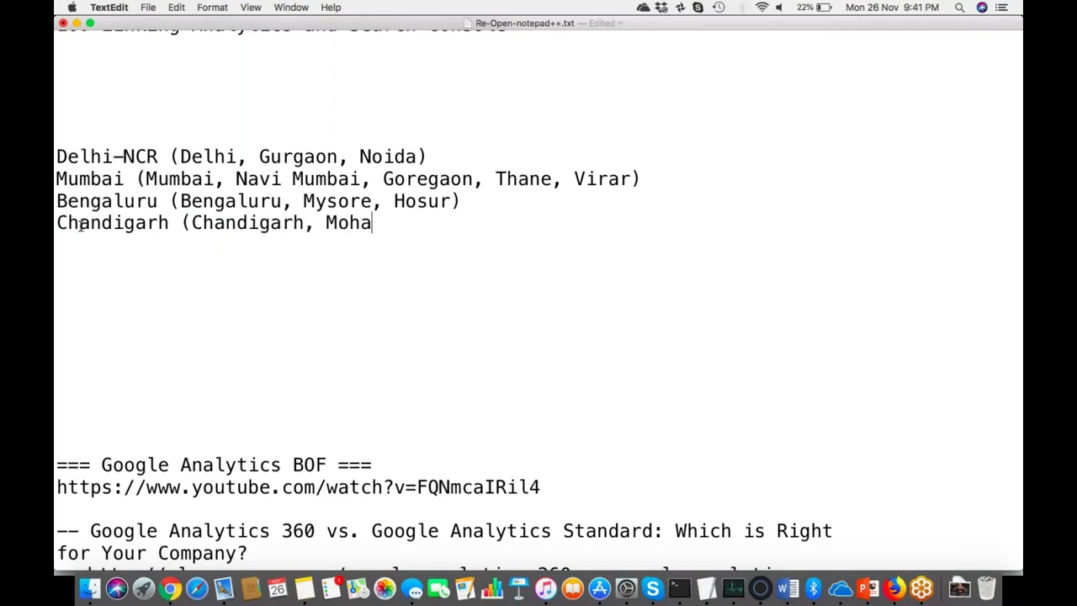
type("li, Panc")
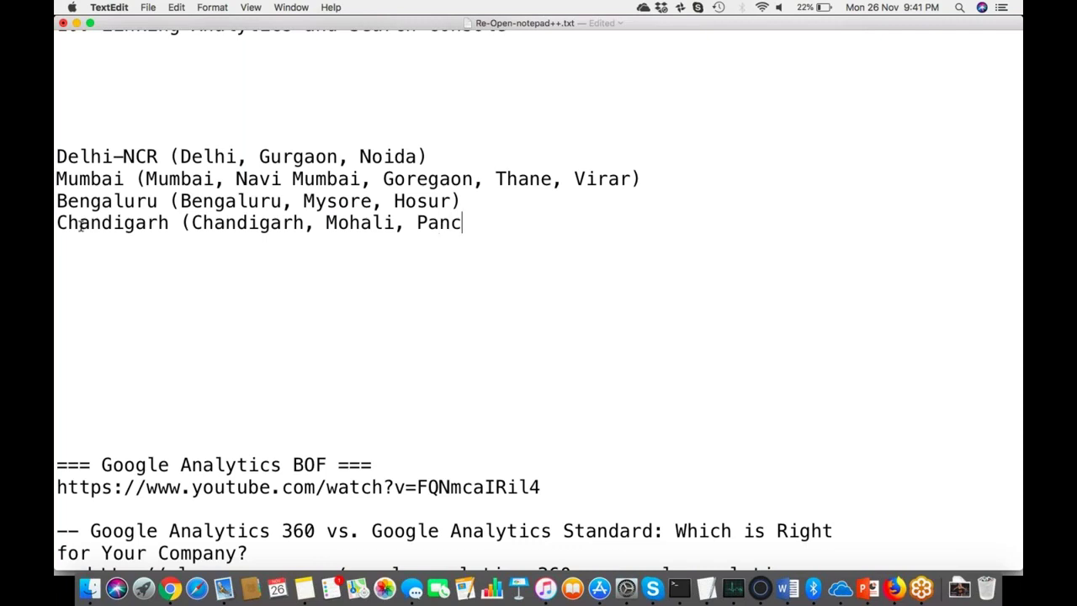
type("hkoola")
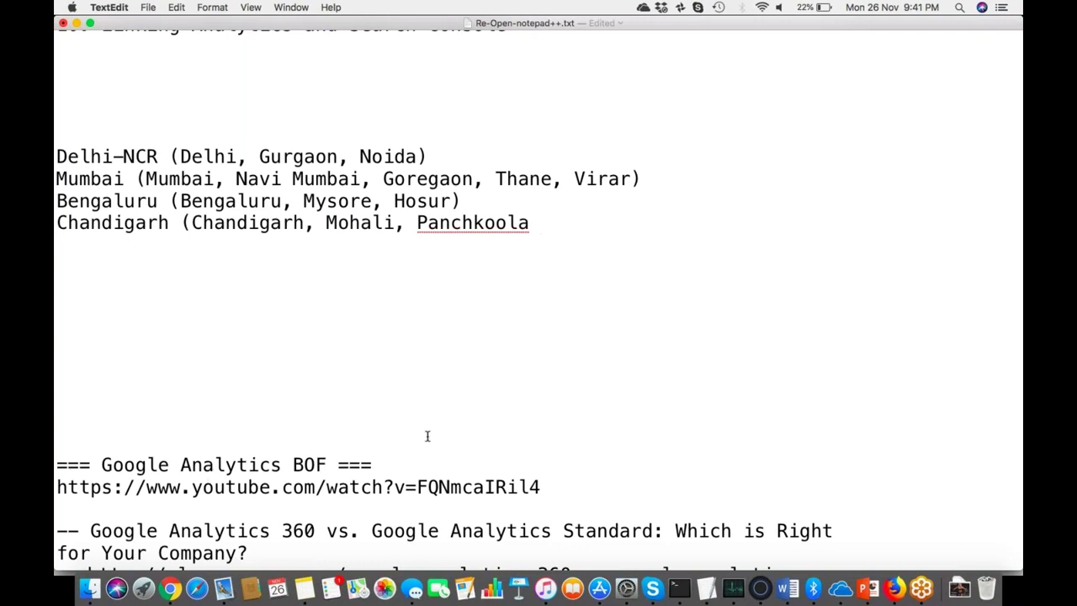
left_click(438, 222)
left_click(450, 222)
left_click(531, 221)
type(")")
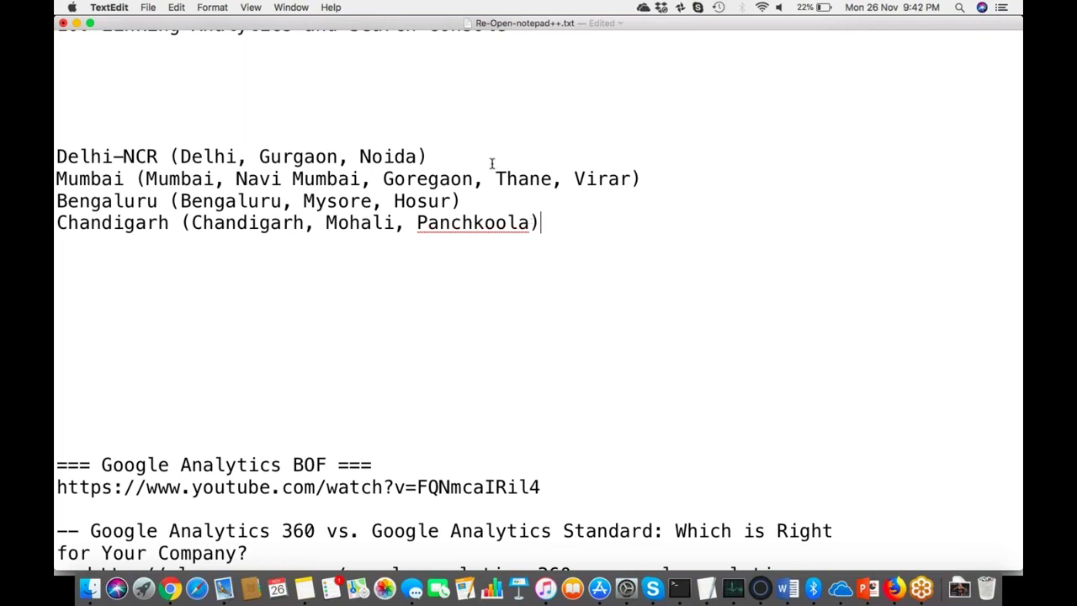
In the Mumbai line, close the bracket right after Thane and remove the comma before Virar.
left_click(471, 180)
left_click(551, 180)
type(")")
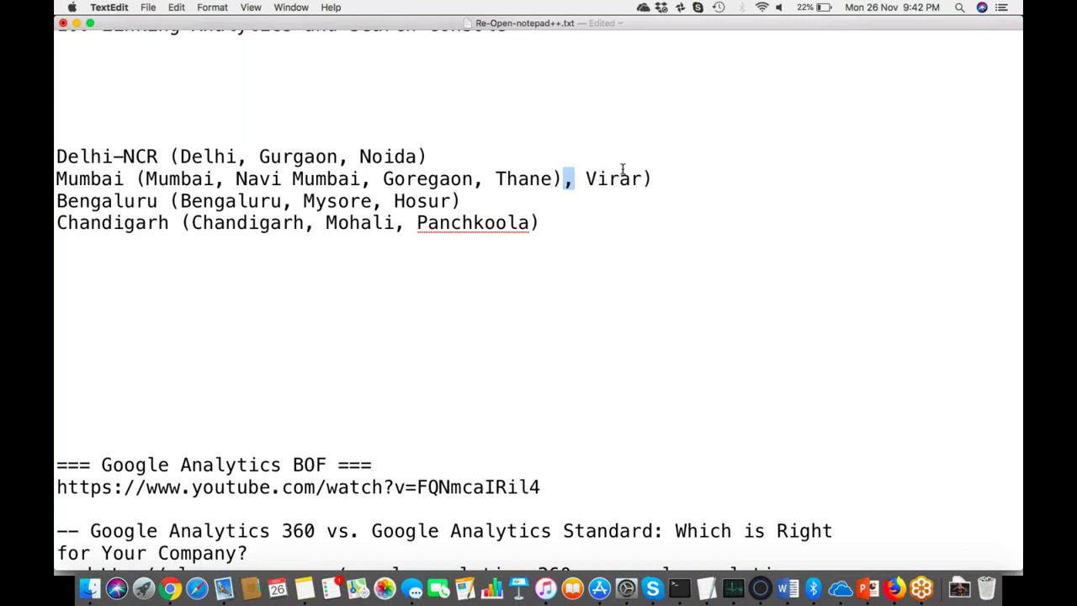
key("Delete")
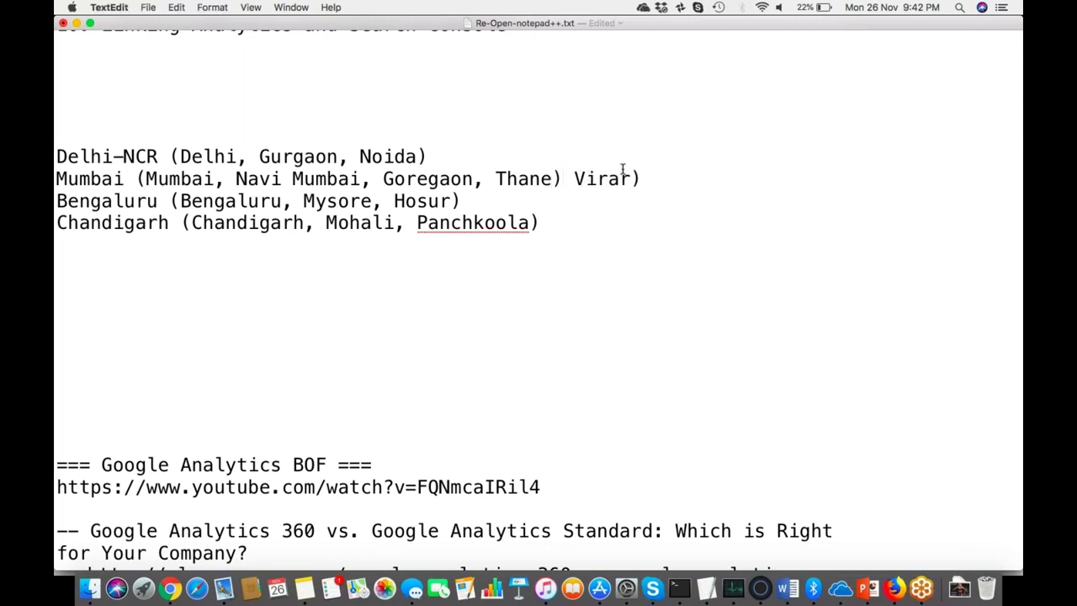
left_click(671, 180)
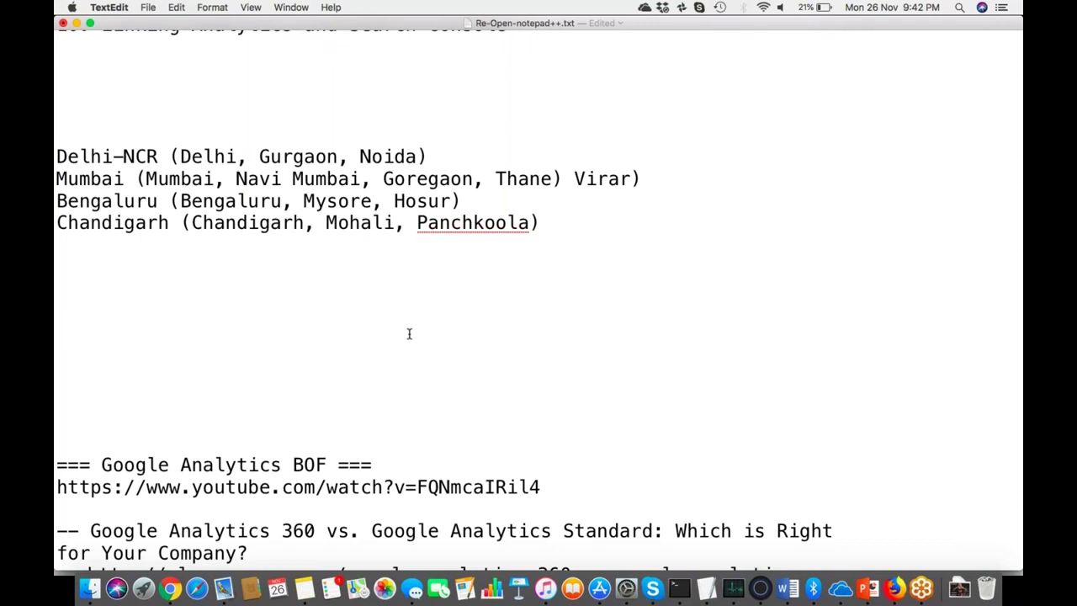
Switch to Google Analytics in Chrome and start a new custom report for the 1 Master View.
key("super+Tab")
key("super+Tab")
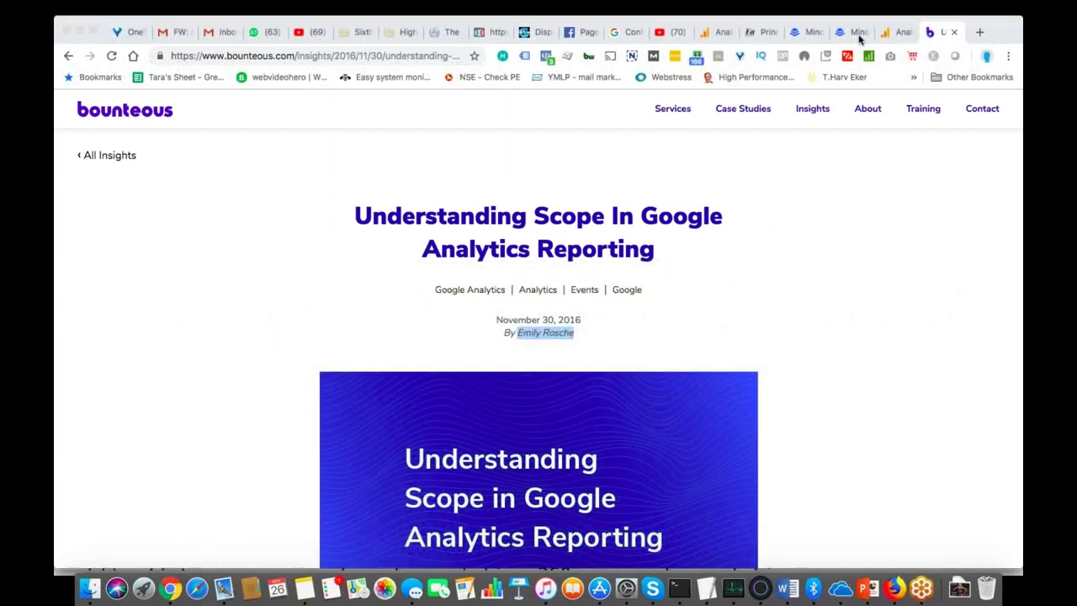
left_click(890, 32)
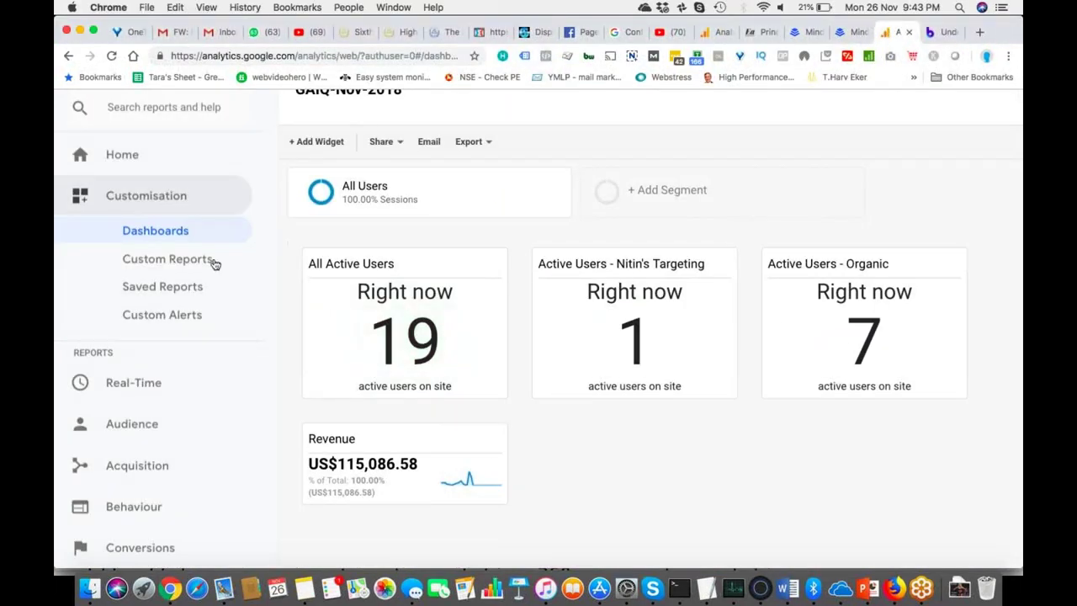
scroll(211, 265, "down", 3)
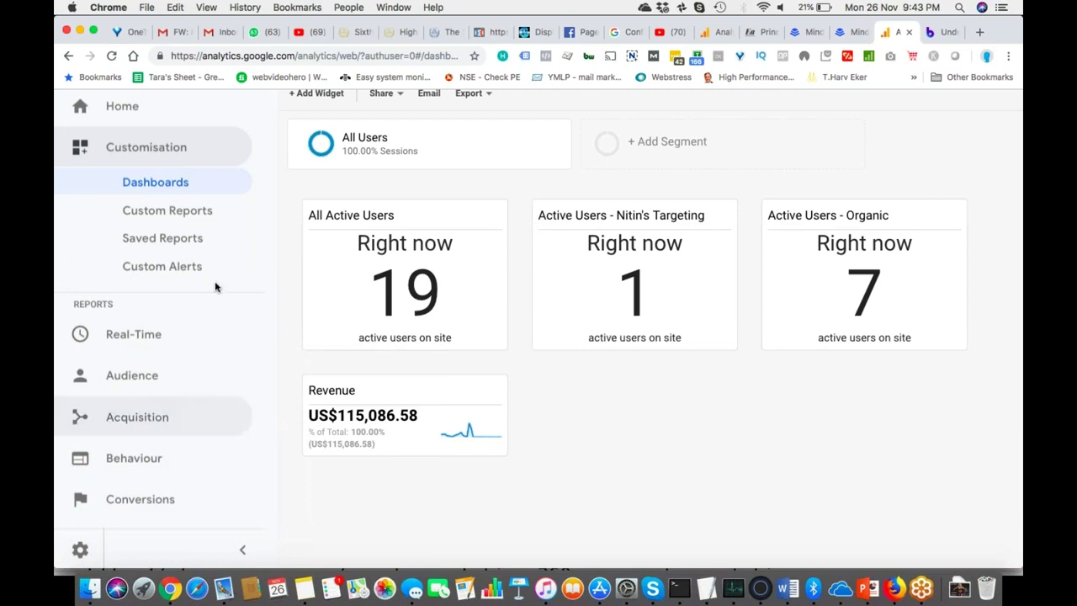
scroll(211, 244, "up", 3)
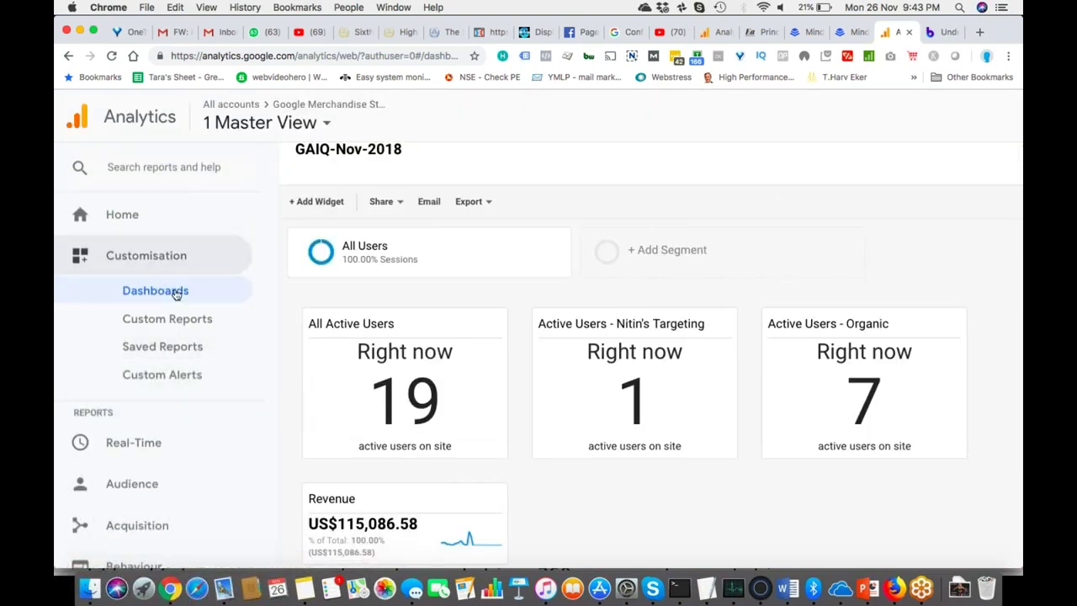
left_click(137, 321)
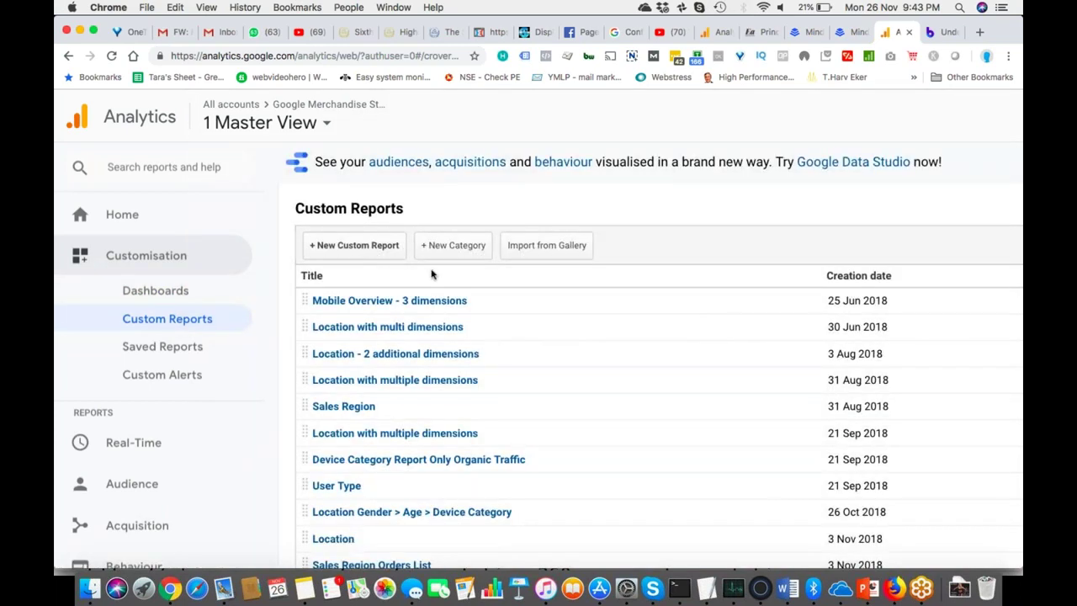
left_click(379, 245)
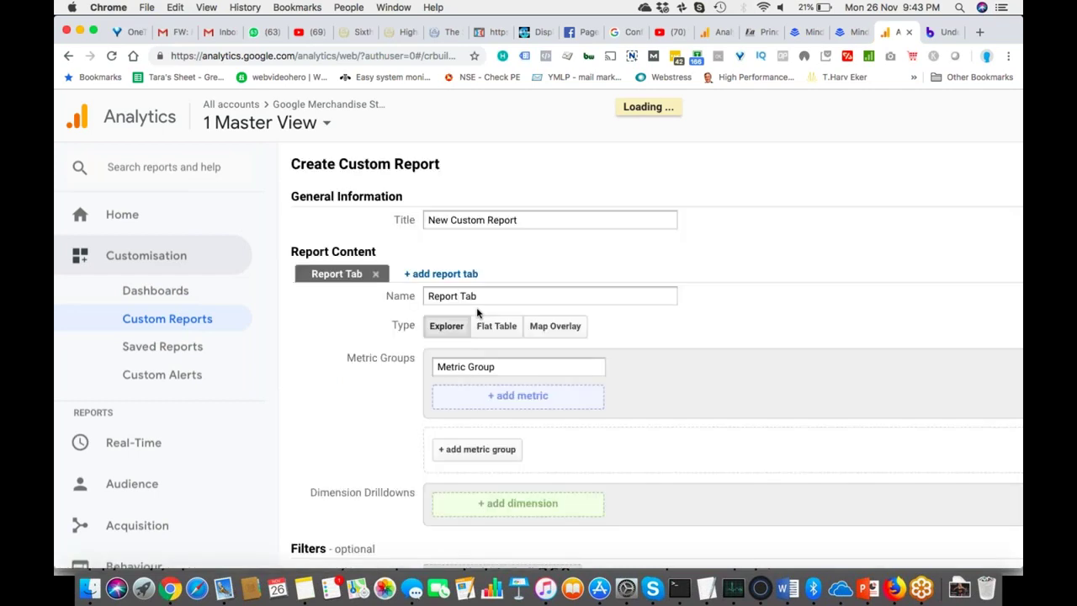
Title the custom report "Sales Report - Sales Region wise".
left_click(531, 221)
key("super+a")
type("Sales ")
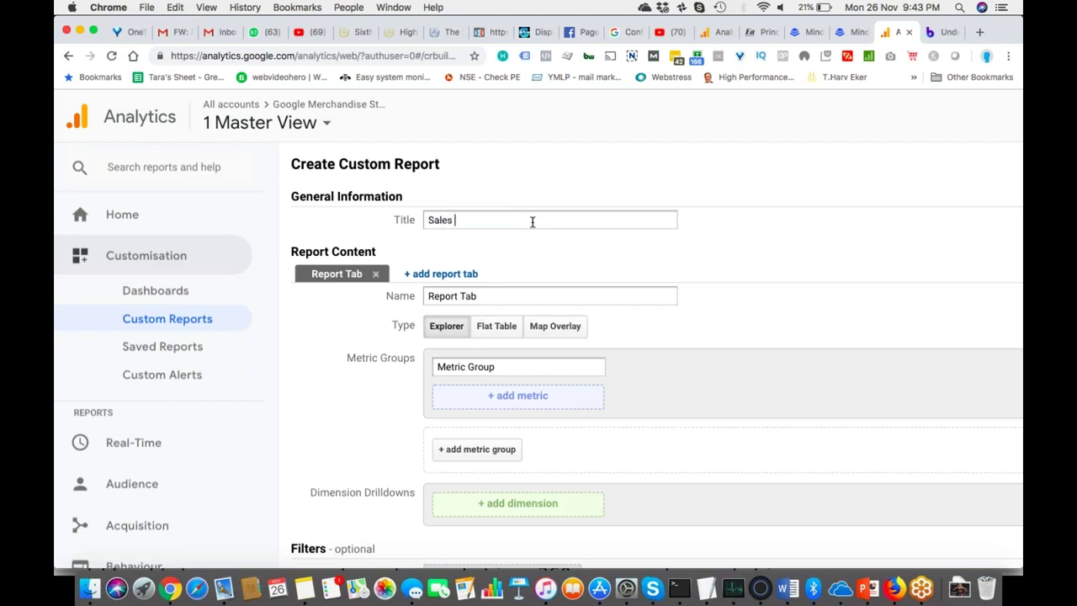
type("Report - Re")
key("BackSpace")
type("Sales Report - Sales Region wise")
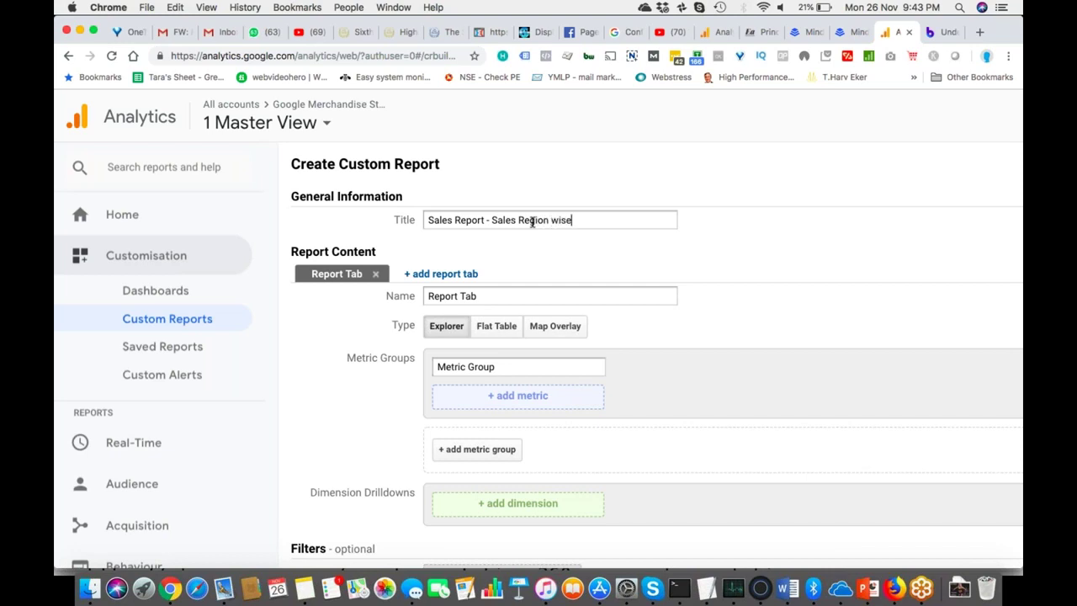
Add the Users and New Users metrics to the report's metric group.
scroll(528, 242, "down", 2)
scroll(528, 242, "down", 3)
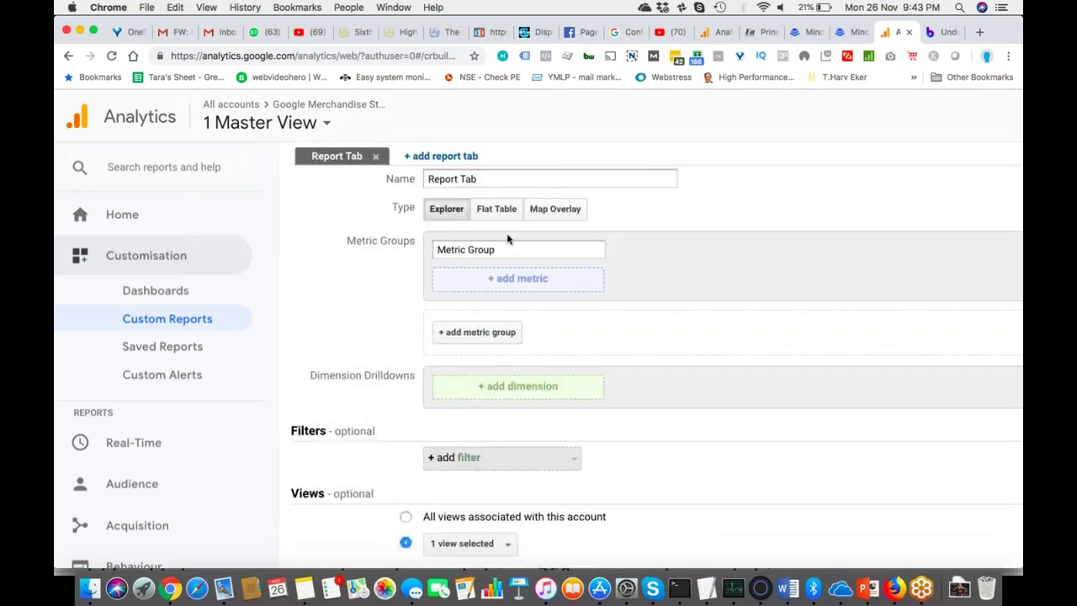
scroll(488, 243, "down", 1)
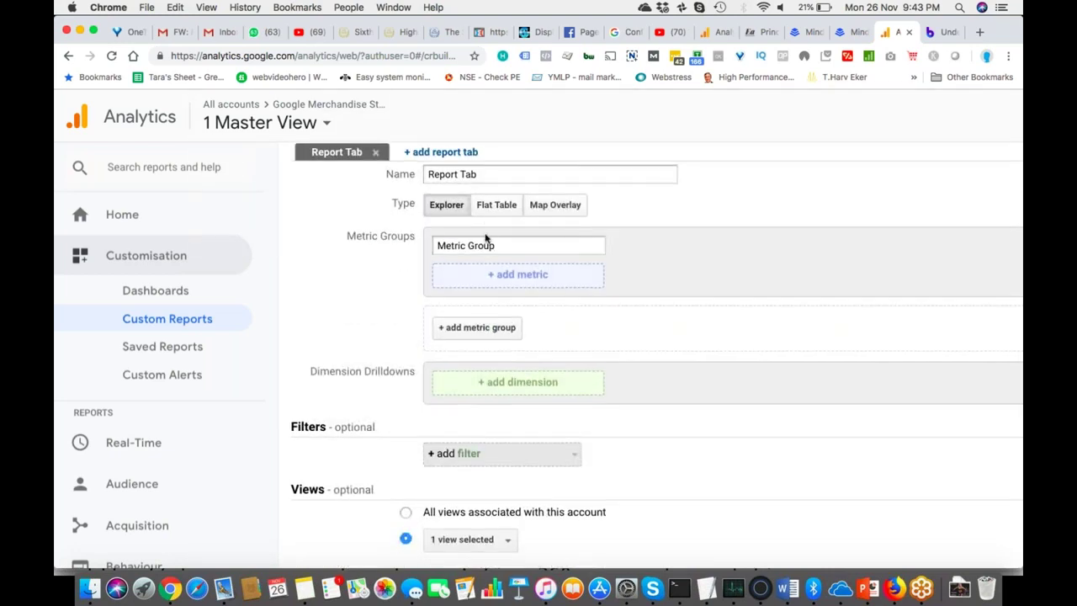
left_click(510, 276)
type("Users")
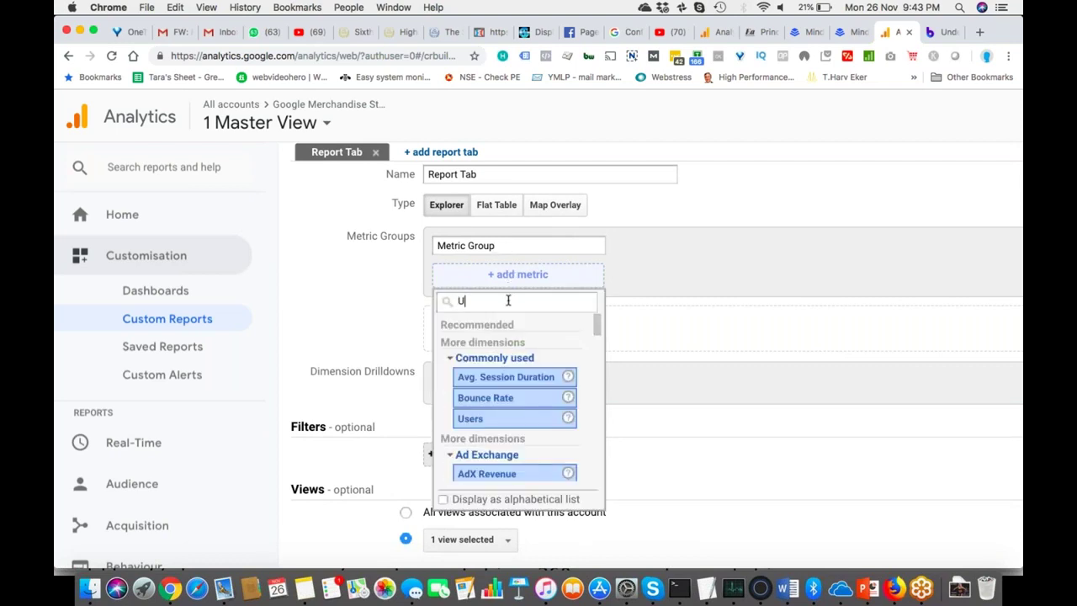
left_click(508, 376)
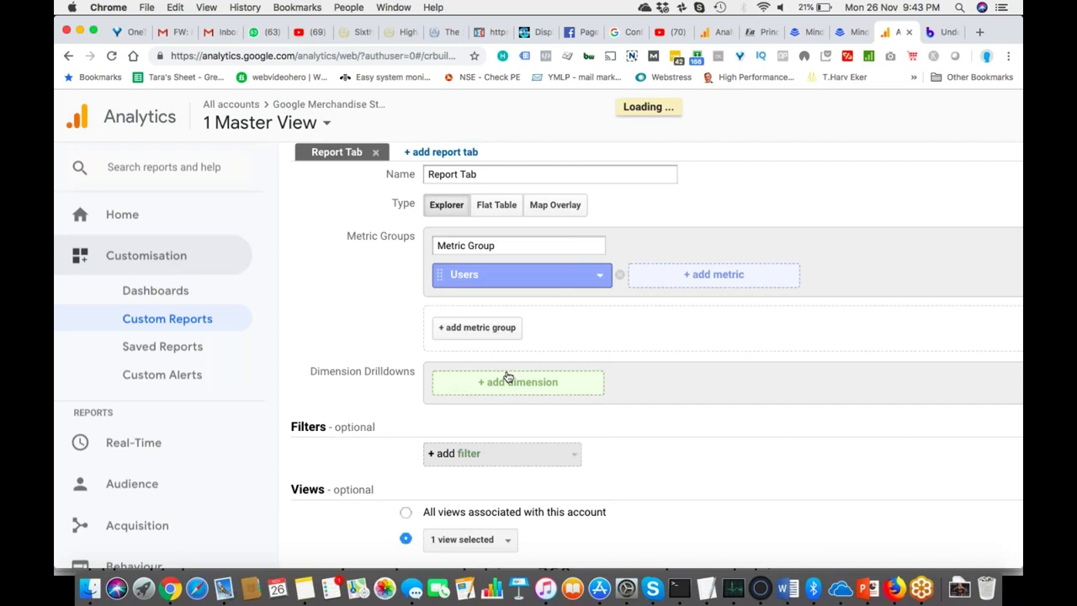
left_click(681, 279)
type("New")
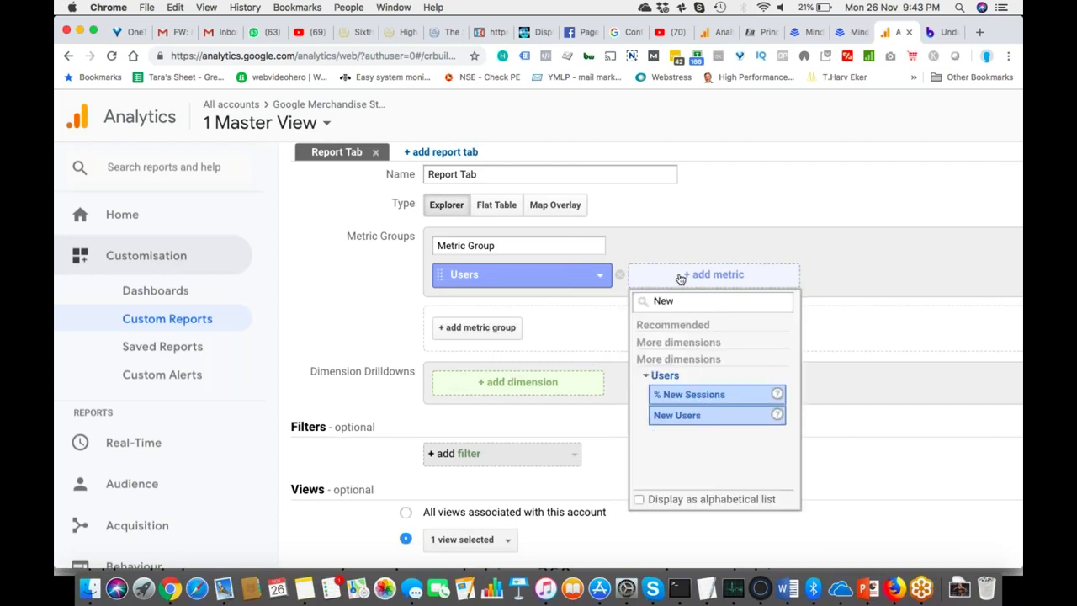
left_click(699, 415)
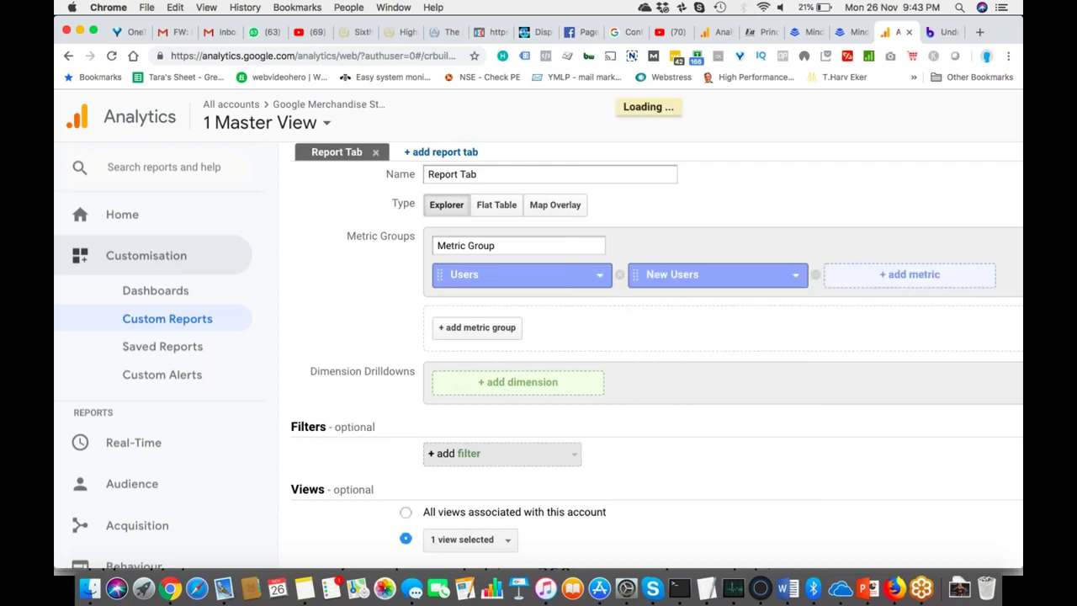
Add the Sessions and Bounce Rate metrics to the metric group.
left_click(877, 281)
type("Session")
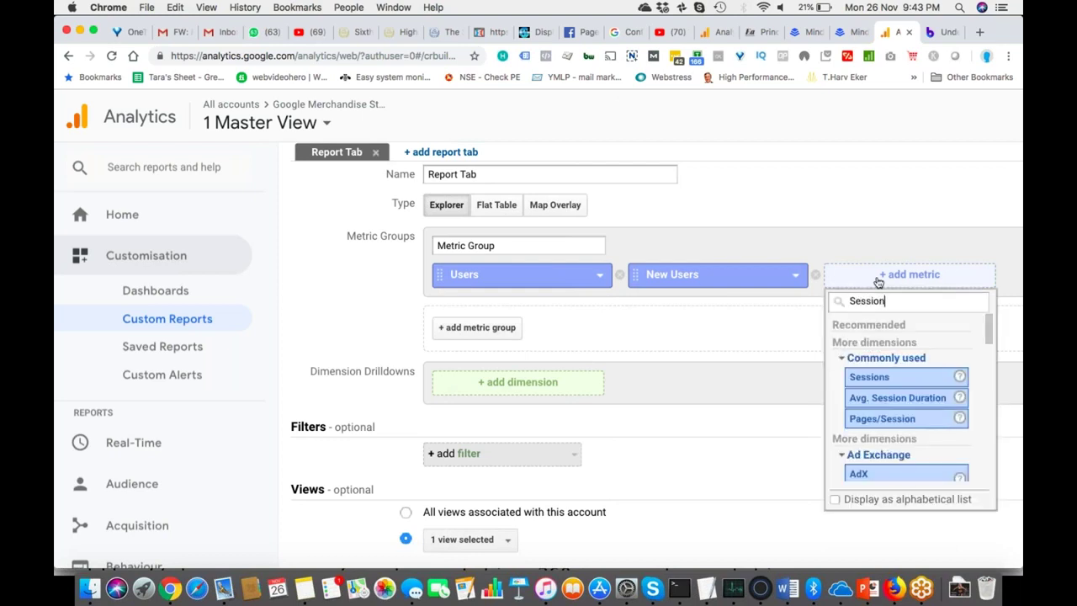
left_click(894, 376)
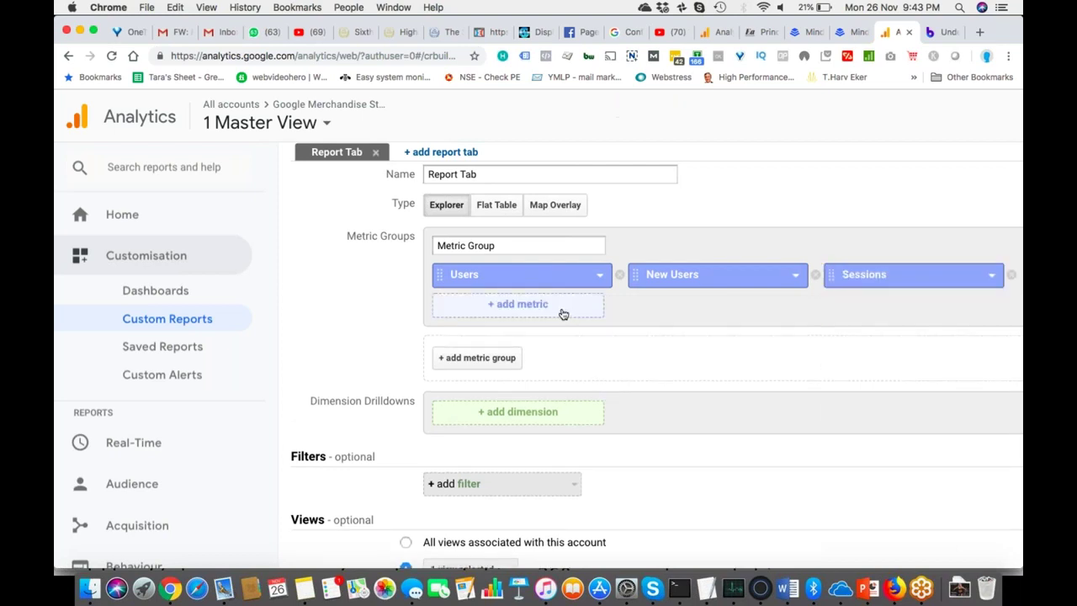
left_click(547, 308)
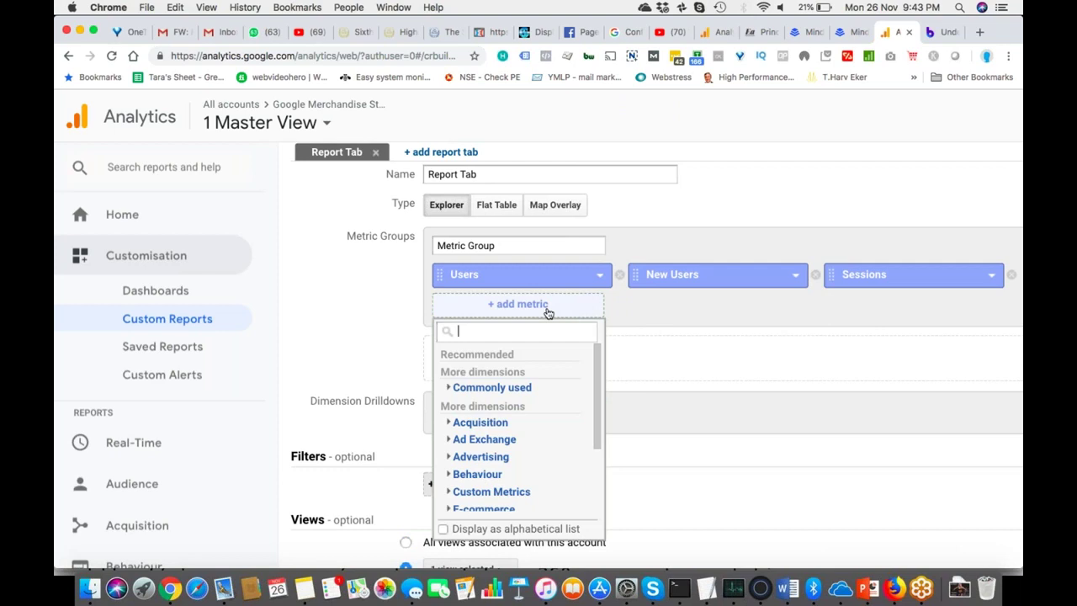
type("Boun")
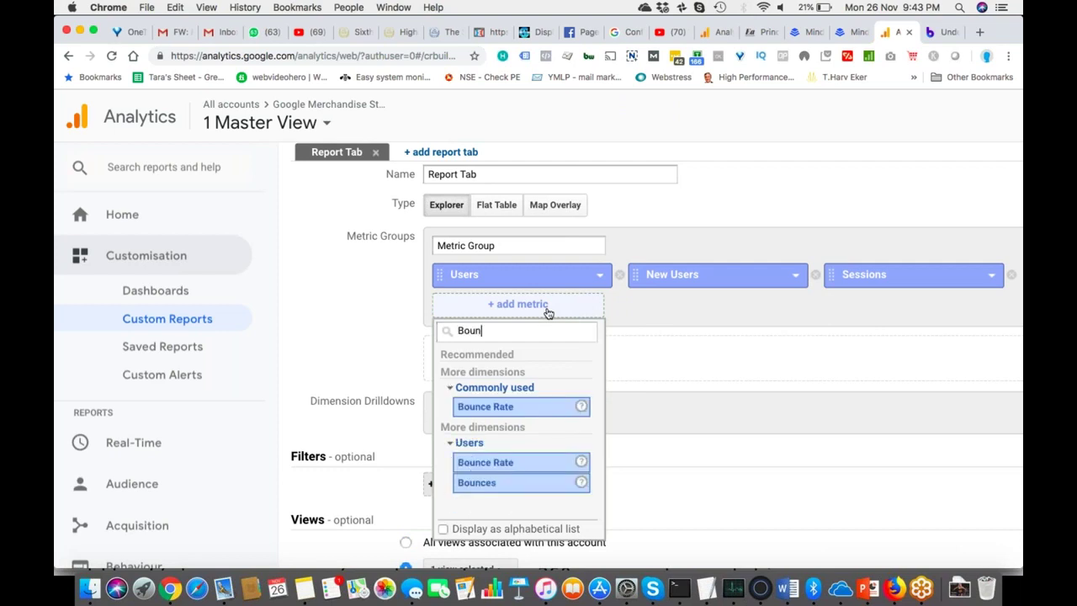
left_click(537, 406)
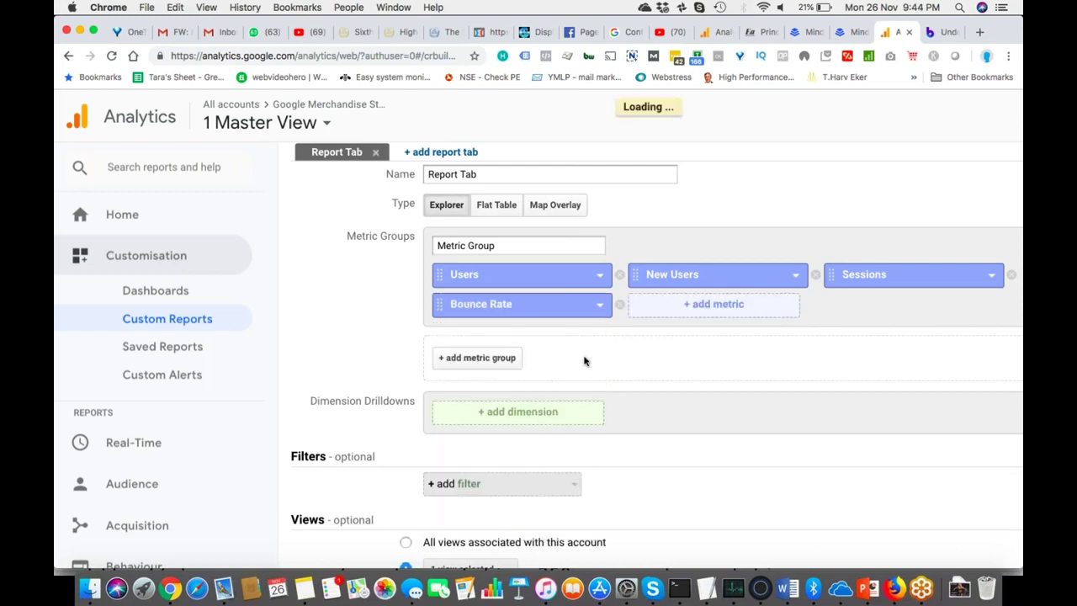
Add the Avg. Session Duration and Pages/Session metrics to the metric group.
left_click(673, 310)
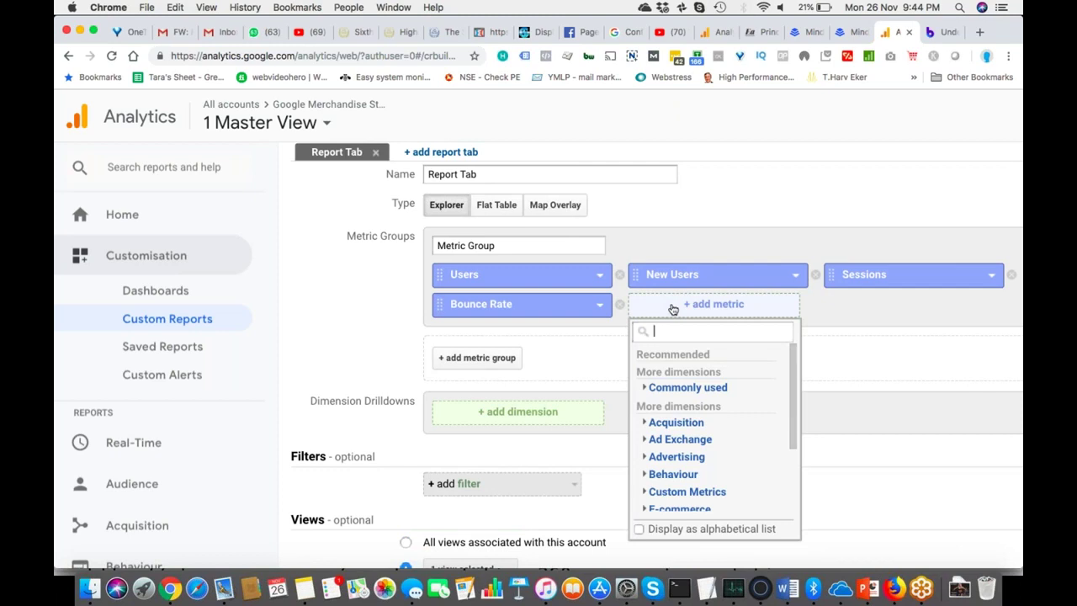
type("Aver")
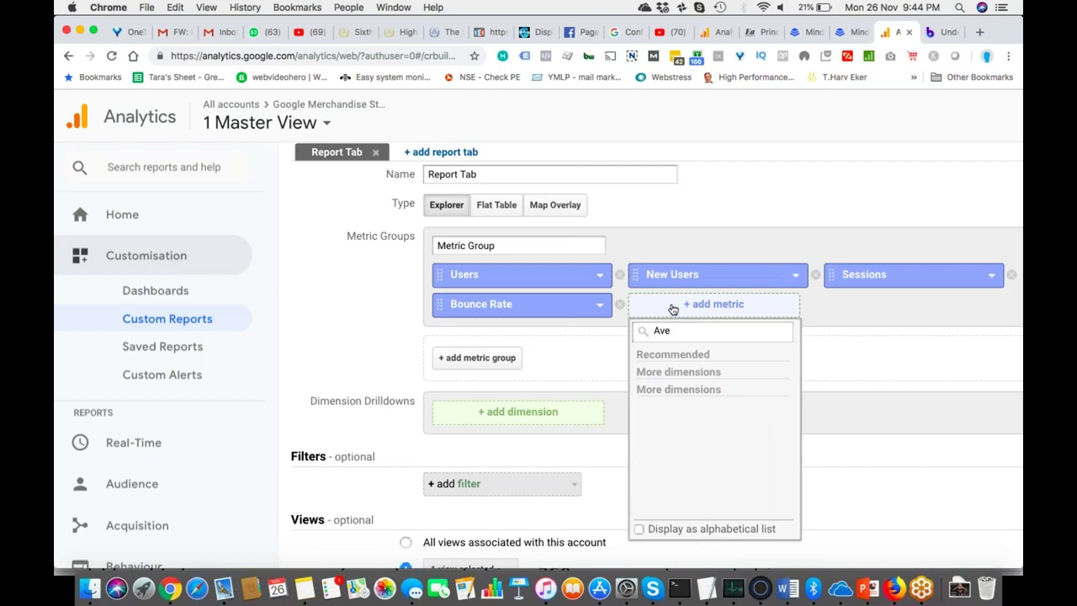
left_click(696, 412)
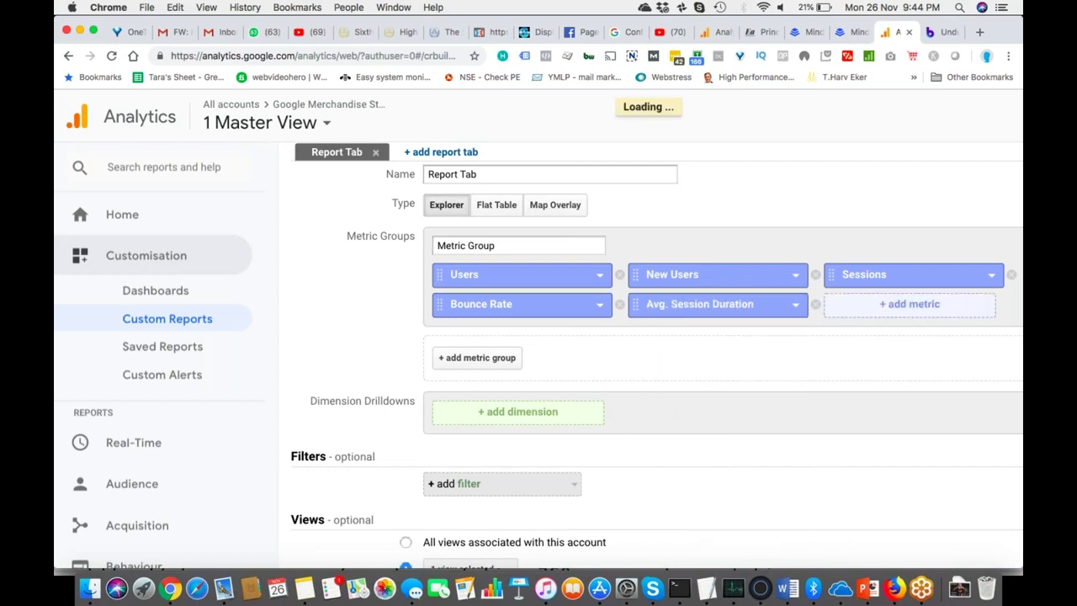
left_click(862, 313)
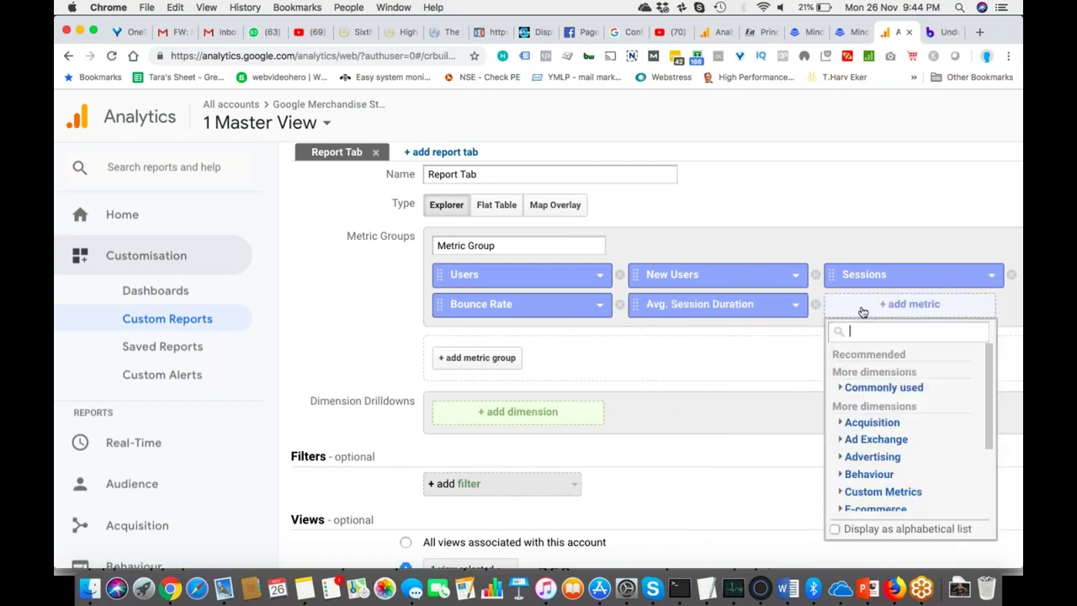
type("Pages")
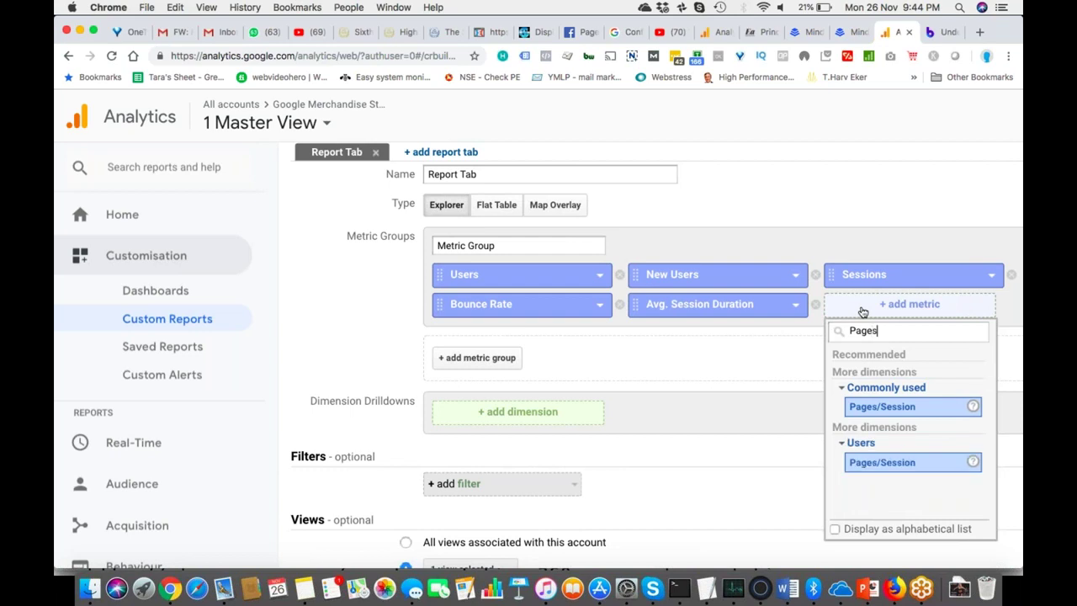
left_click(887, 408)
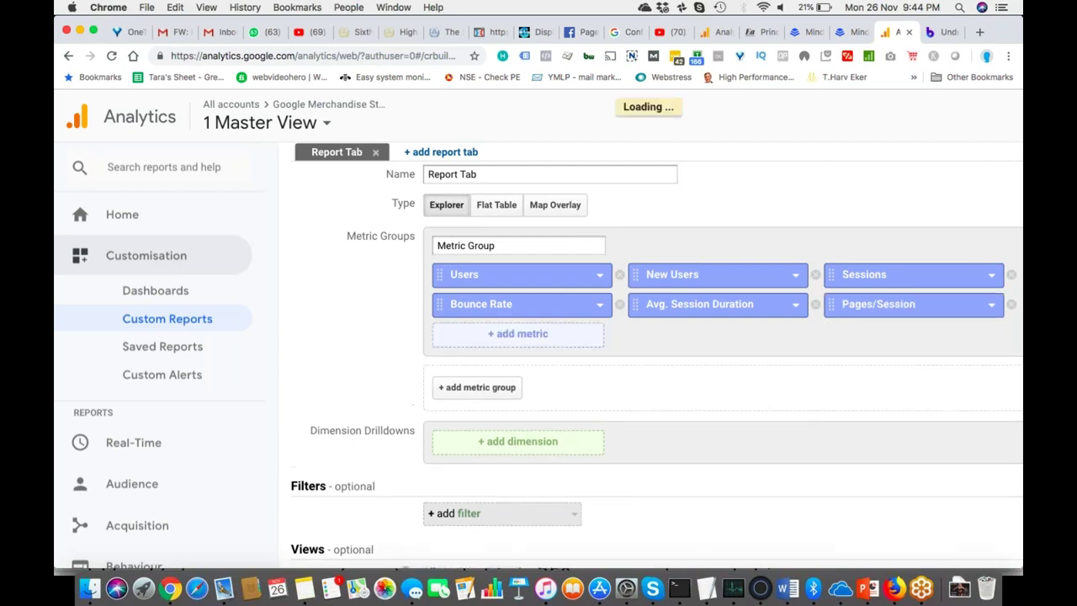
Add the e-commerce Revenue metric to the metric group.
left_click(553, 345)
type("Reve")
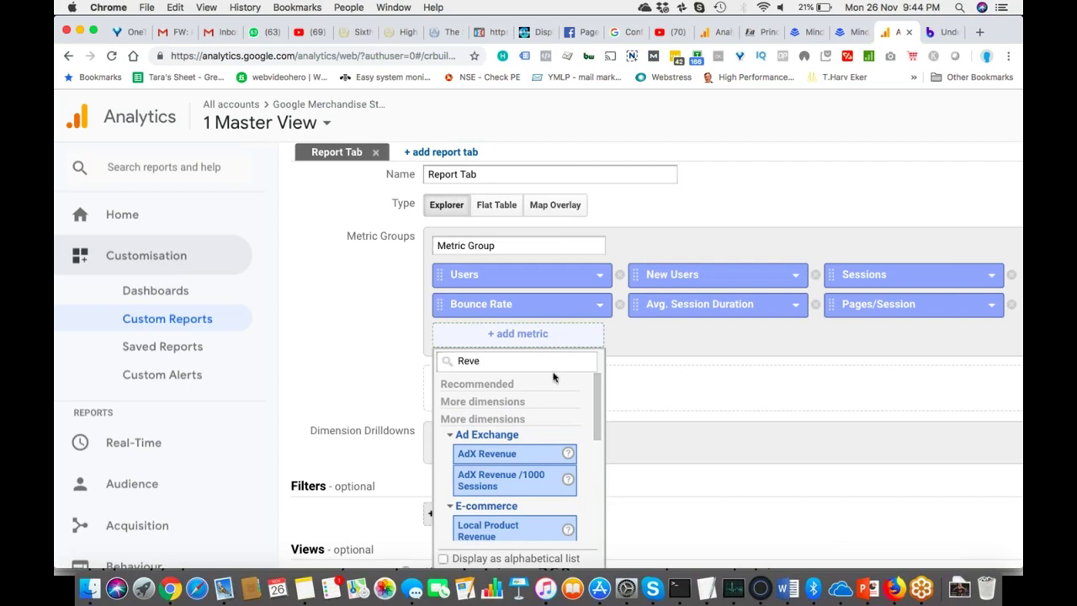
scroll(554, 376, "down", 4)
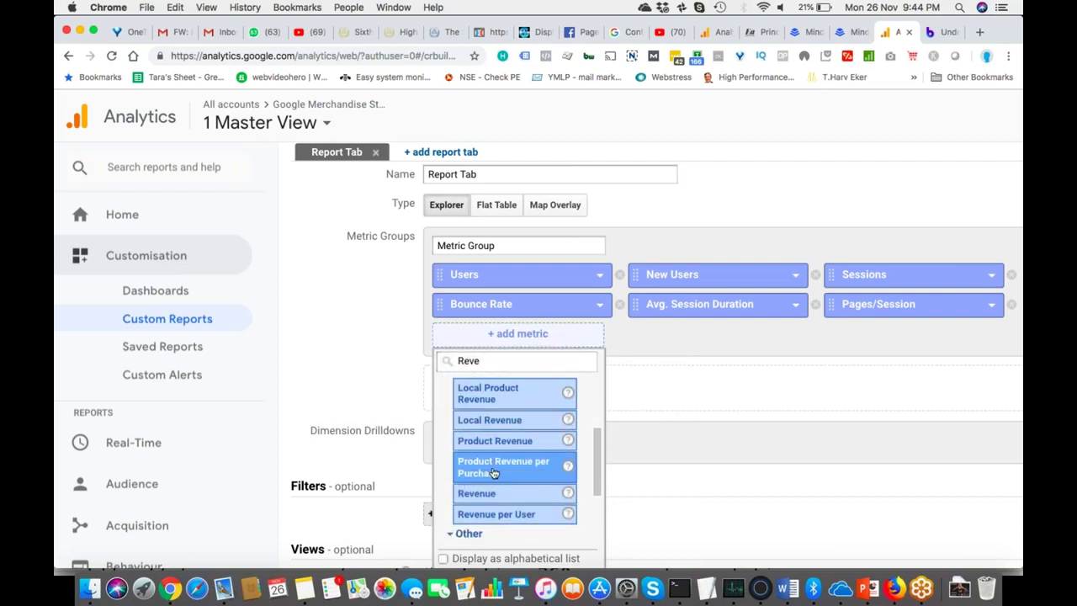
left_click(479, 493)
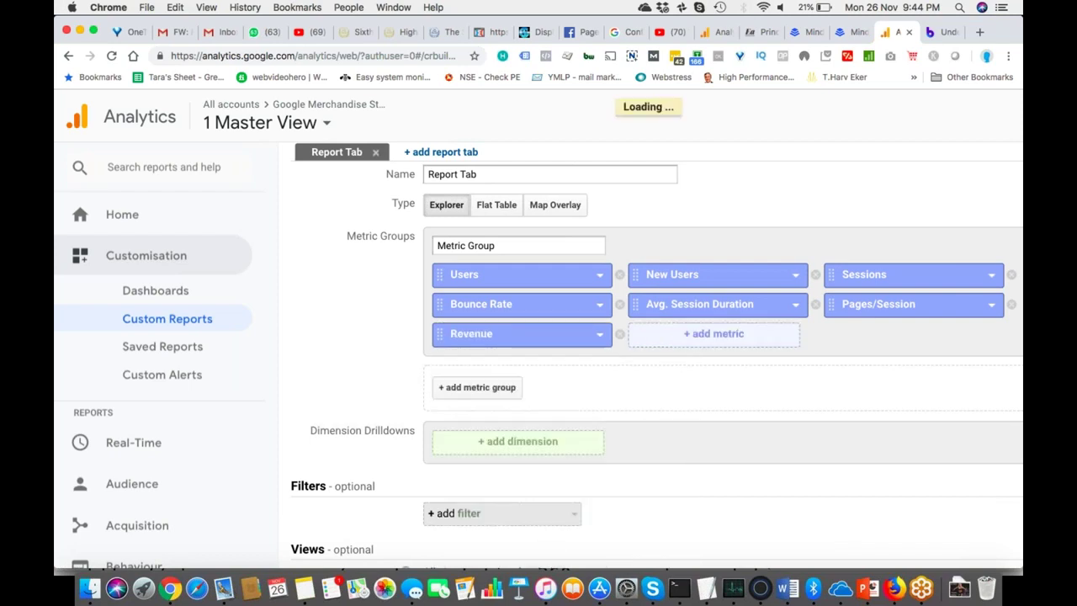
Search the metrics for "conversion rate" and add E-commerce Conversion Rate to the metric group.
left_click(690, 343)
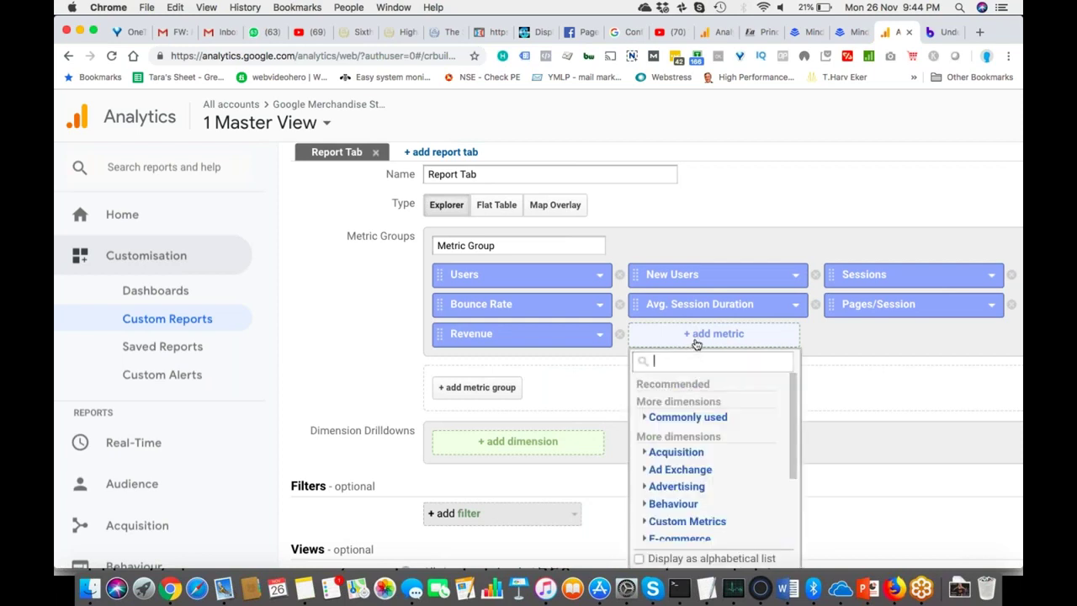
type("con")
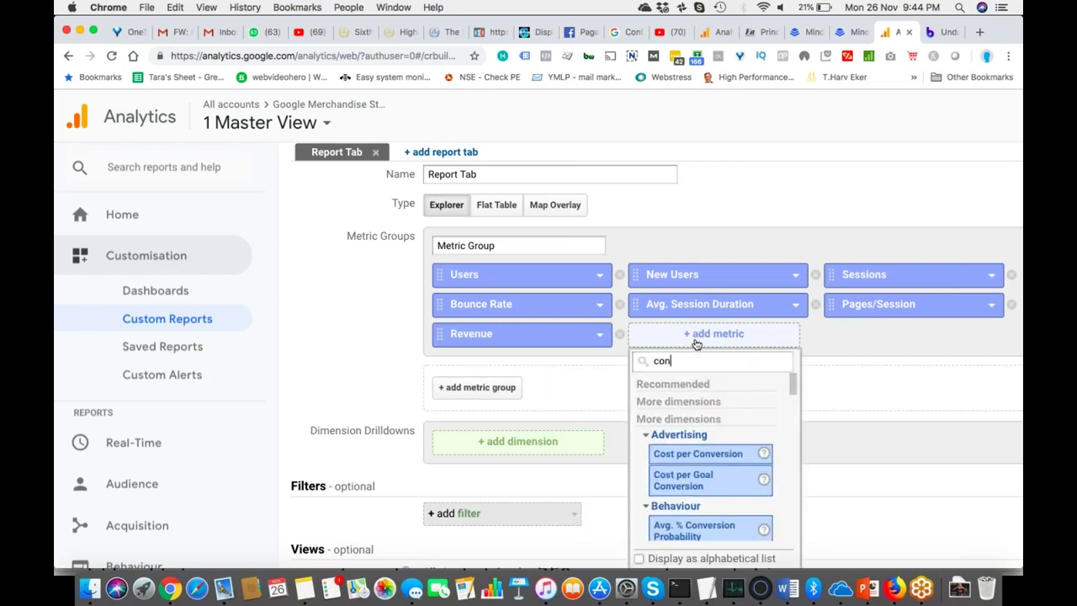
type("version rate")
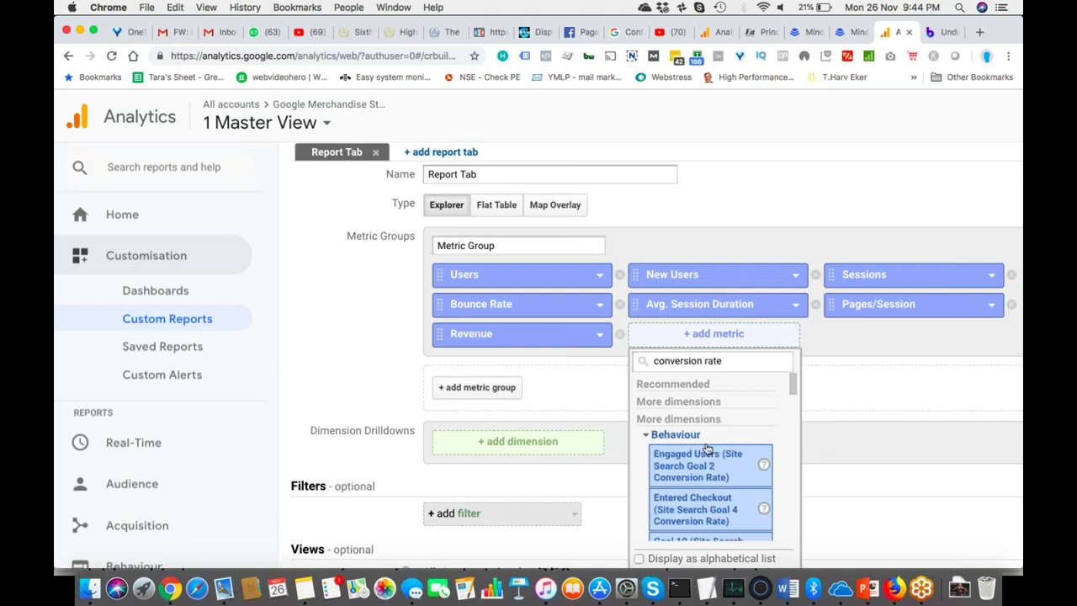
scroll(707, 448, "down", 15)
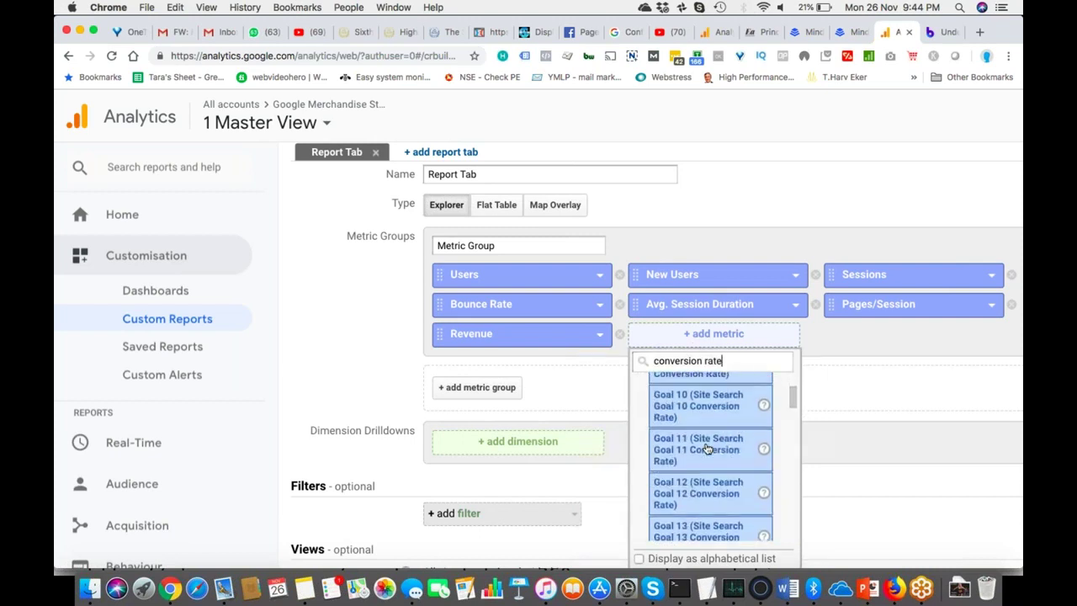
scroll(706, 448, "up", 10)
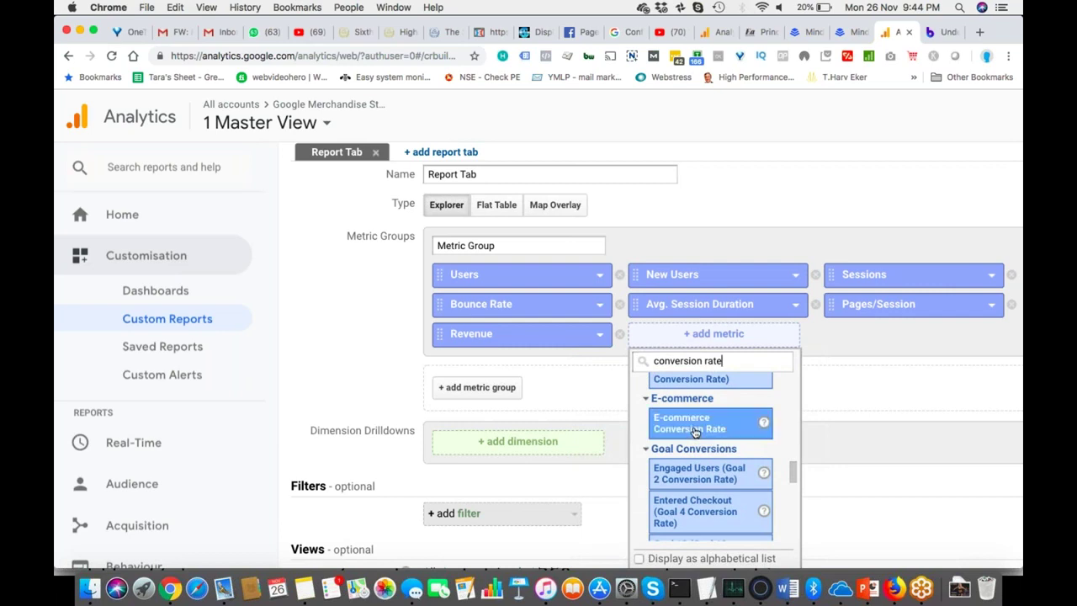
left_click(699, 423)
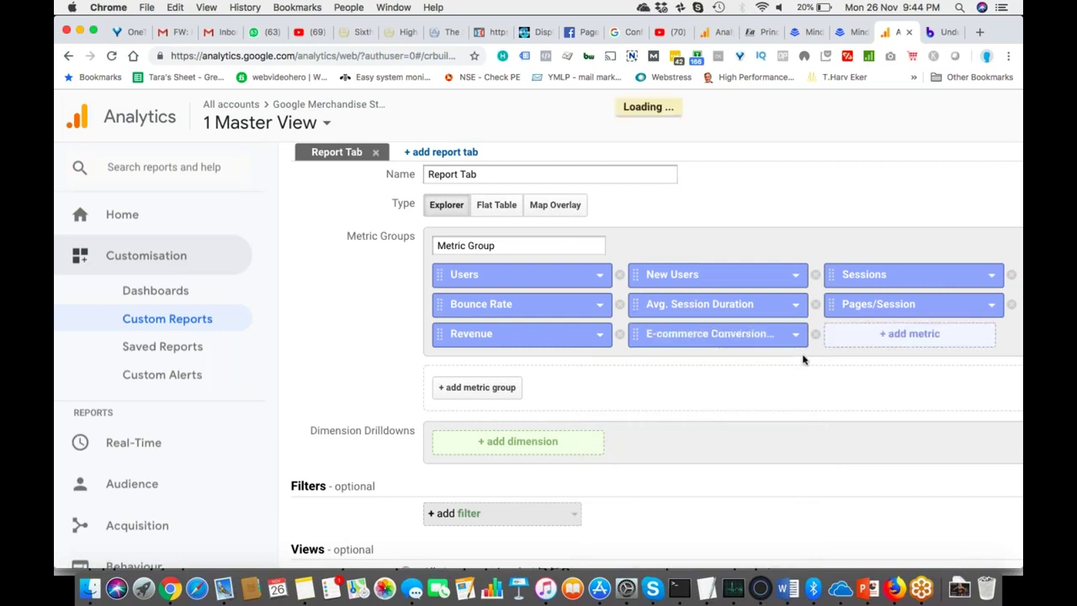
Add the e-commerce Transactions metric to the report's metric group.
left_click(875, 341)
type("transactions")
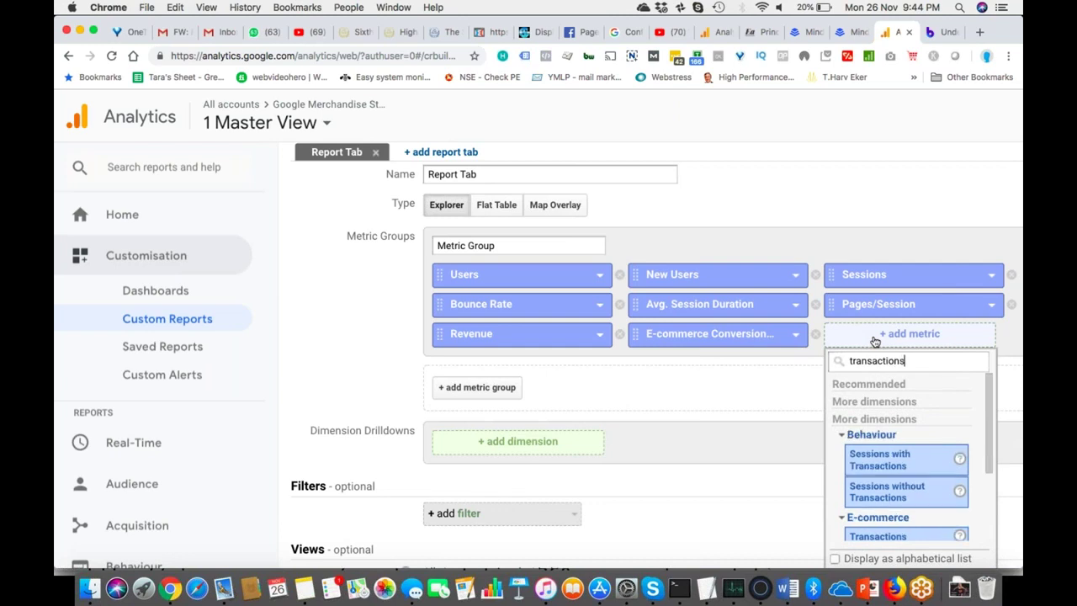
scroll(907, 454, "down", 3)
left_click(894, 464)
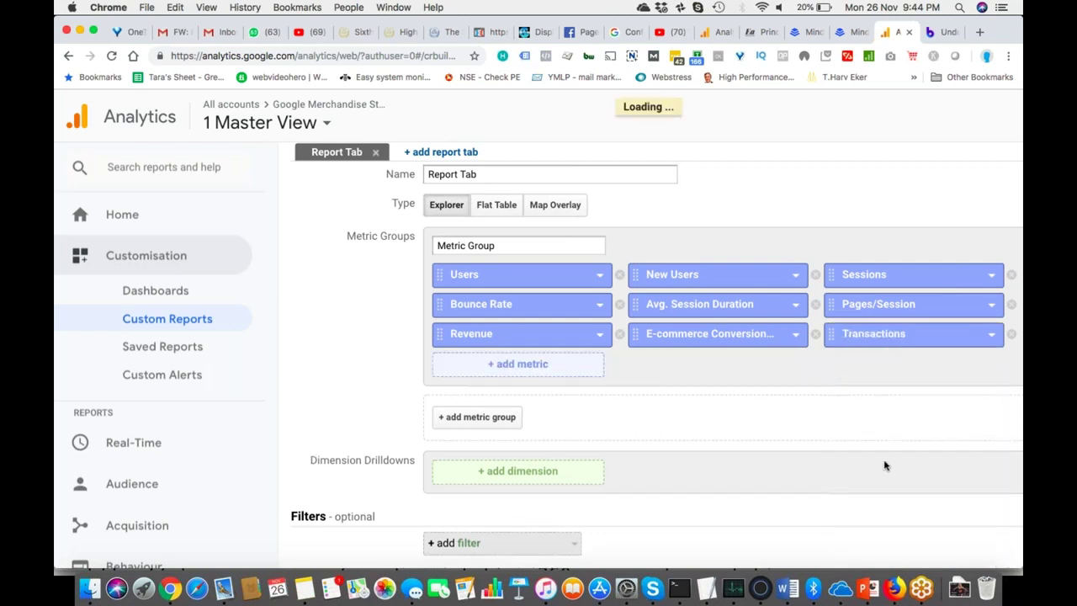
Add Sales Region as the report's dimension drilldown and save the custom report.
scroll(709, 428, "down", 3)
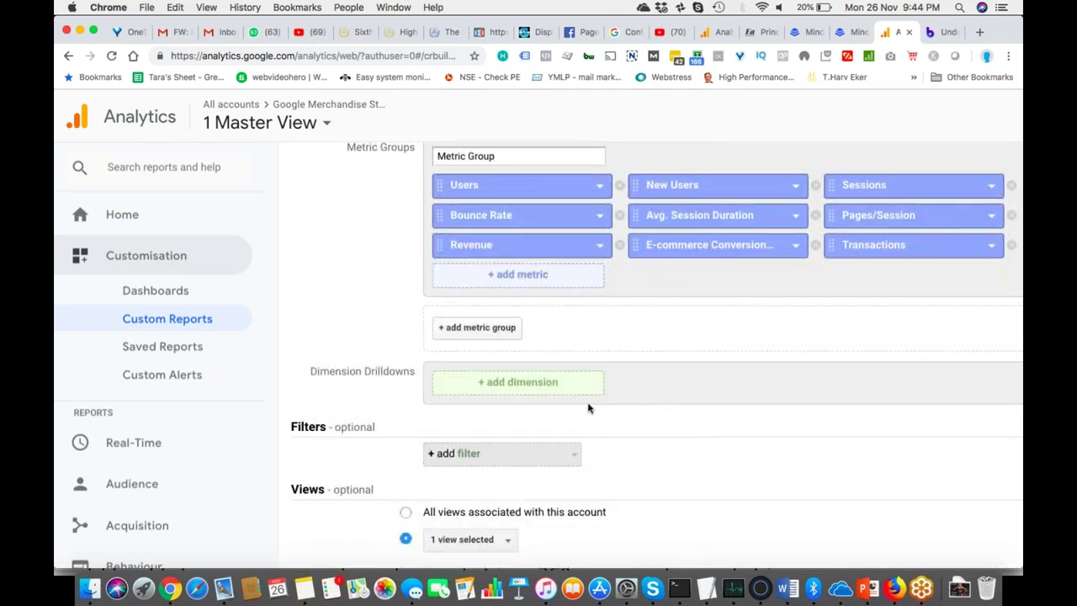
left_click(536, 387)
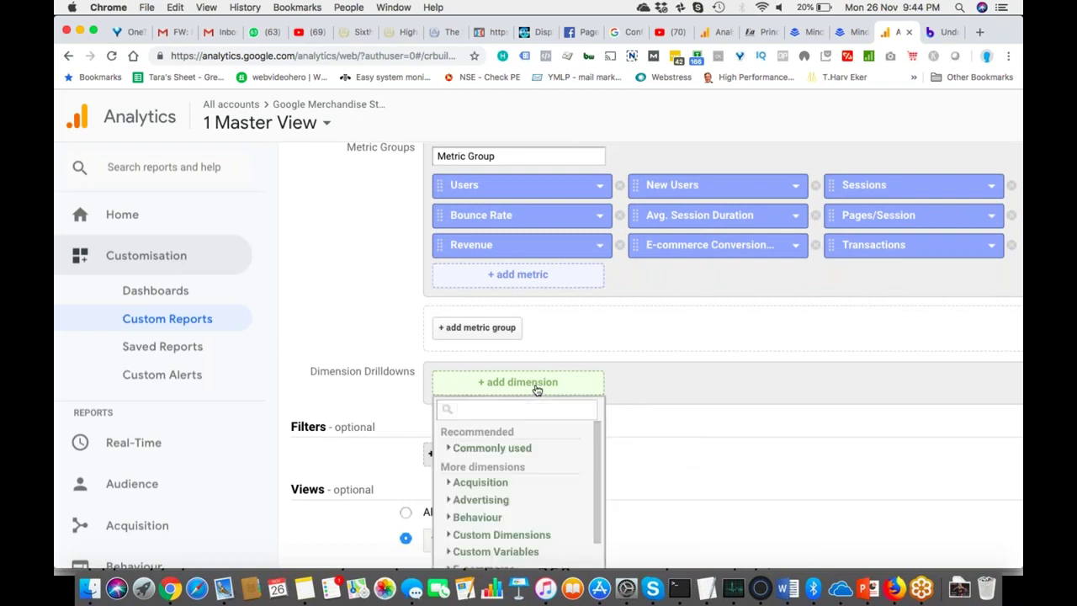
type("sales")
left_click(504, 486)
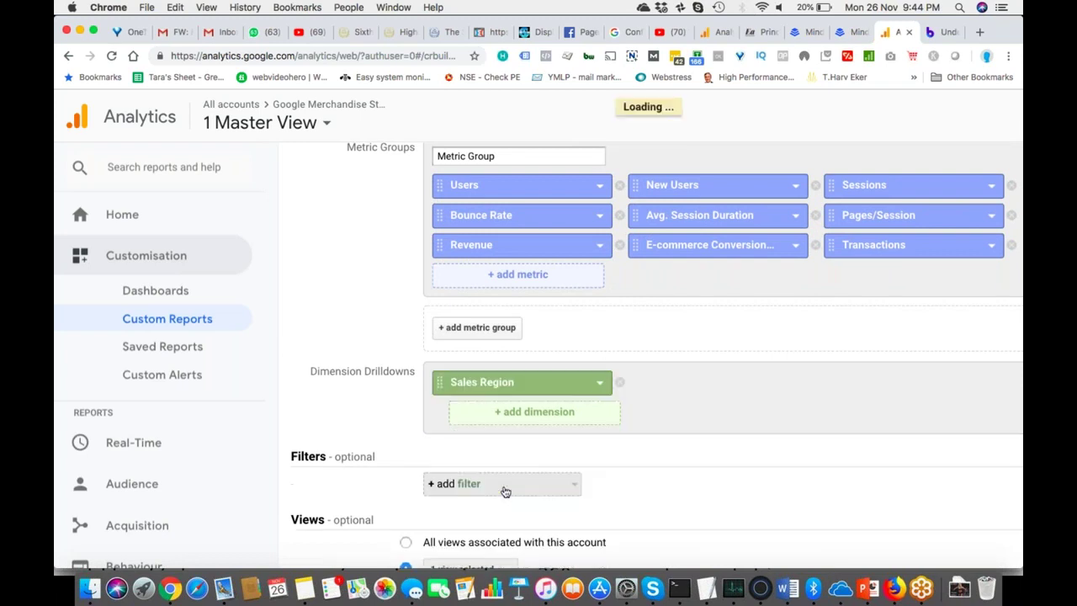
scroll(589, 444, "down", 1)
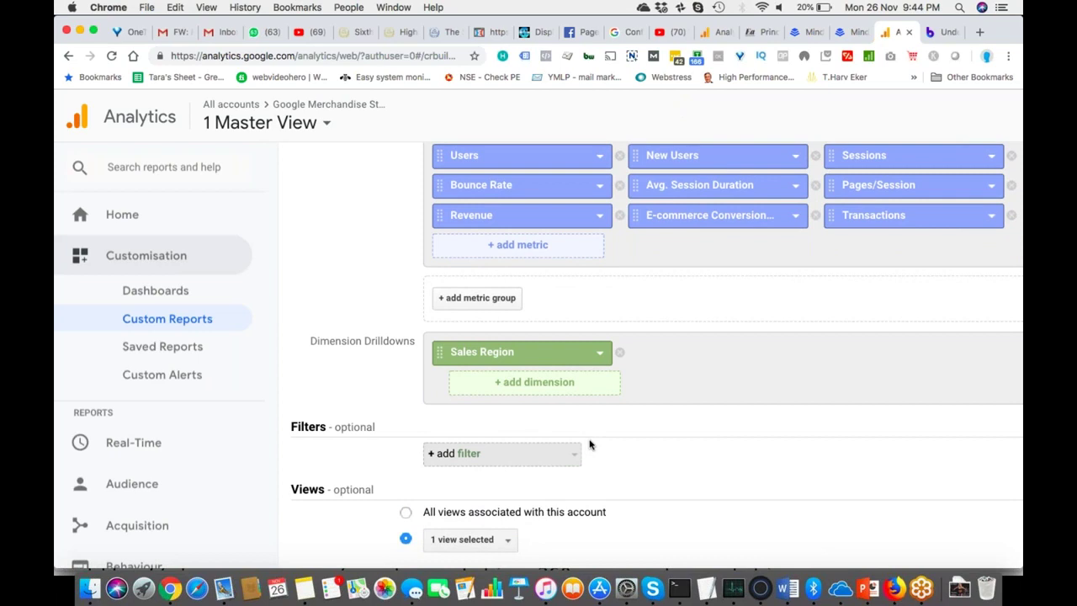
scroll(589, 444, "down", 3)
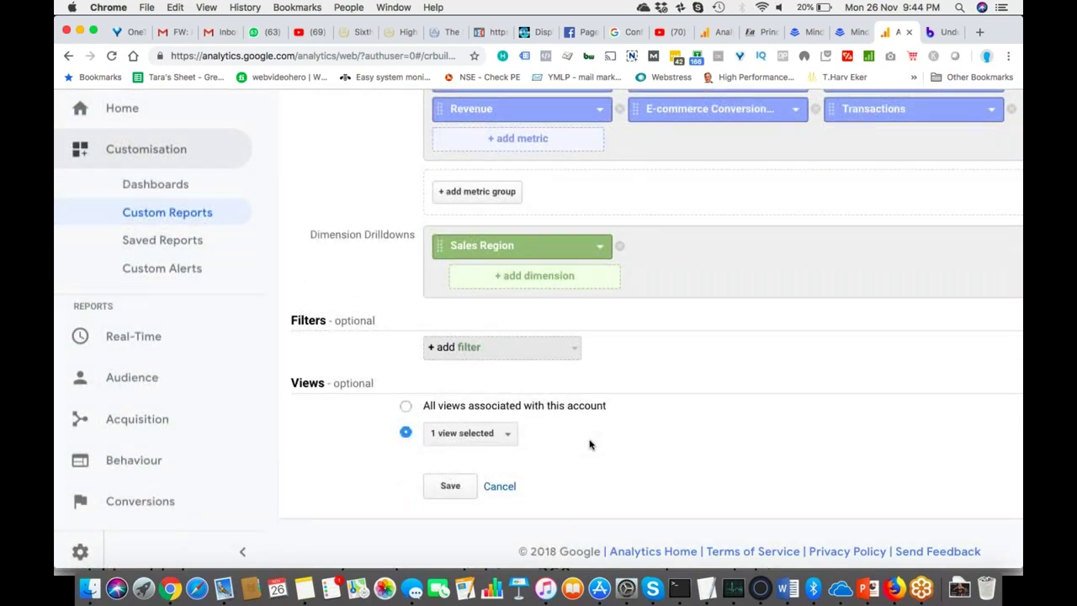
scroll(538, 465, "down", 1)
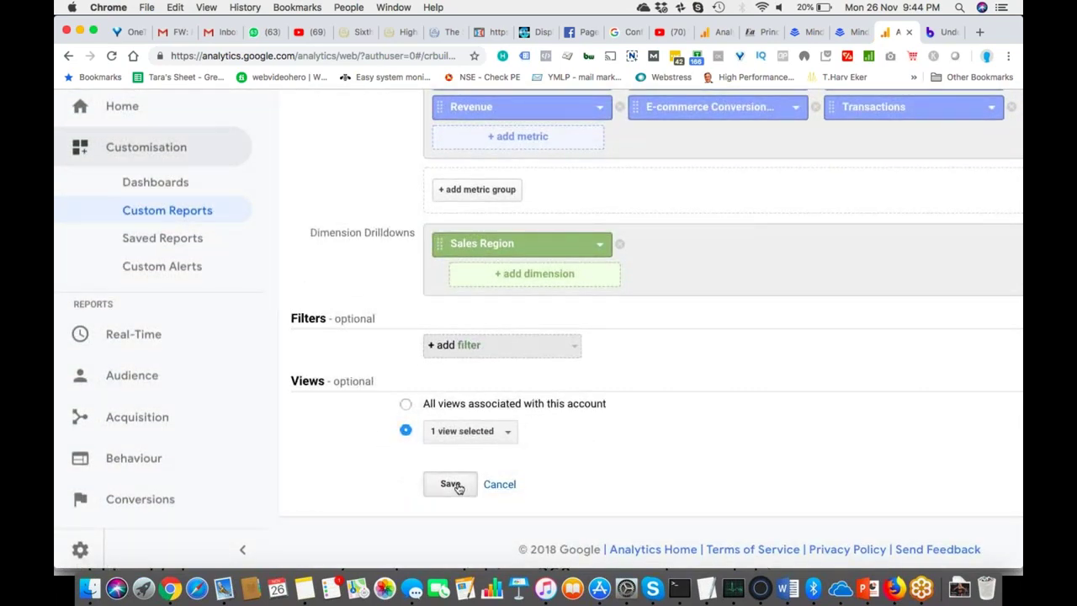
left_click(451, 484)
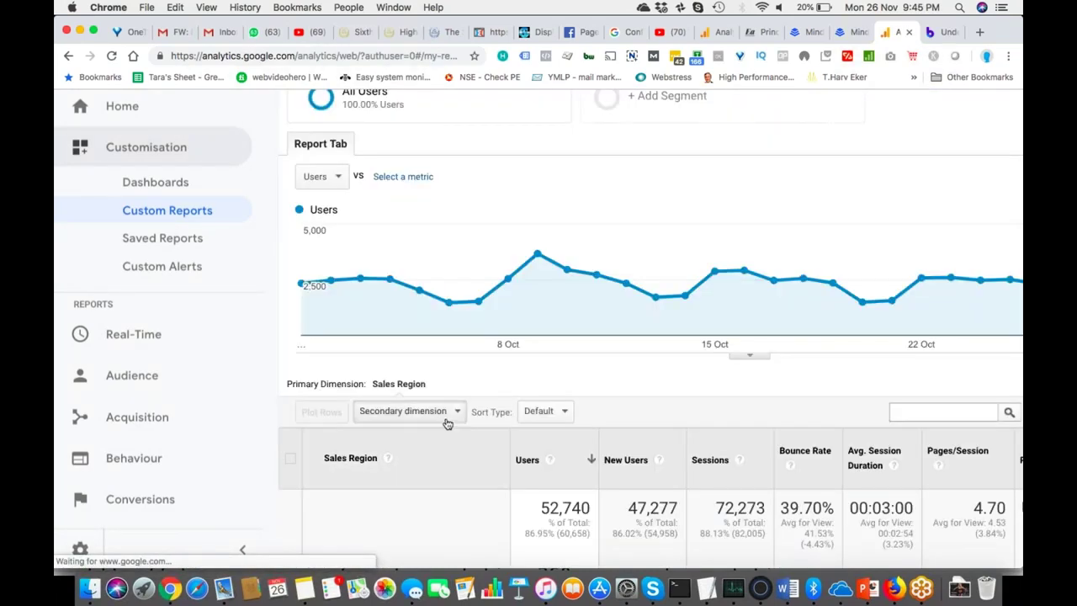
Examine the saved report's table, comparing user, engagement, revenue, conversion rate and transaction figures for each sales region.
key("super+minus")
scroll(379, 413, "down", 5)
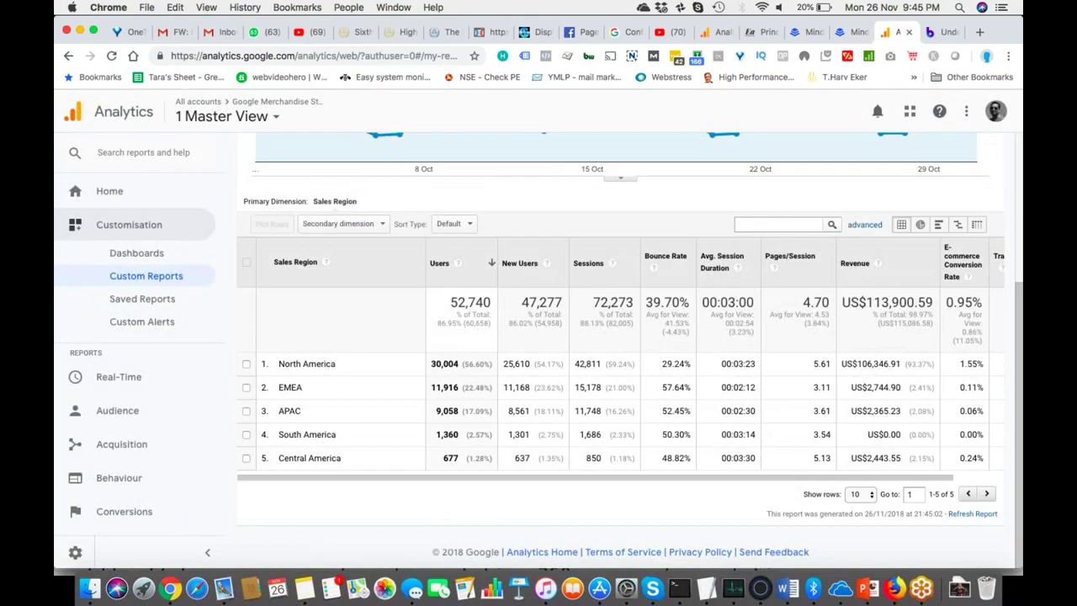
left_click(207, 551)
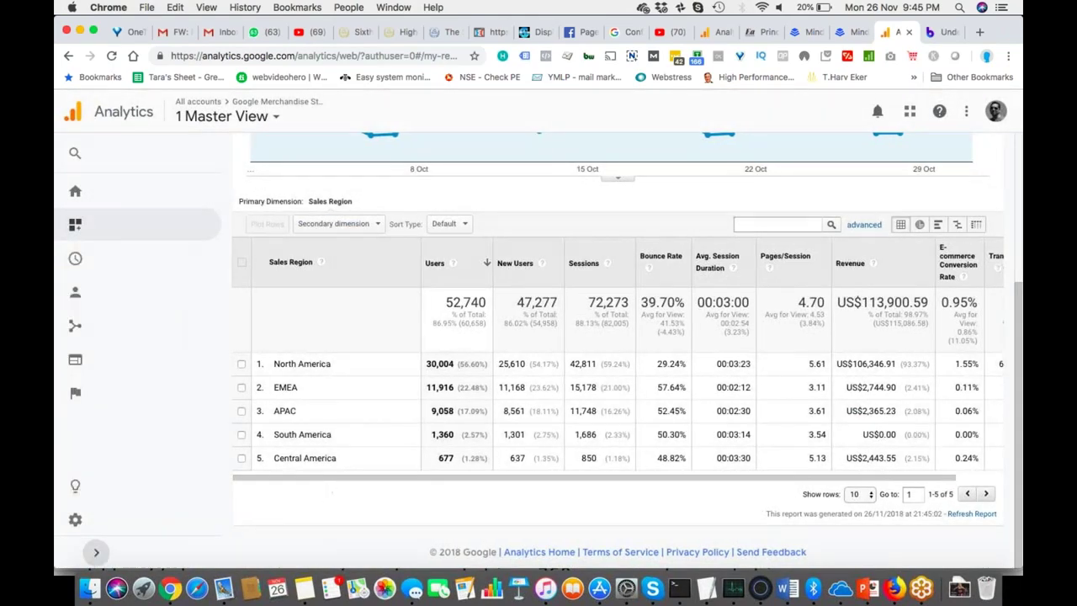
key("super+plus")
key("super+plus")
key("super+plus")
scroll(101, 396, "down", 2)
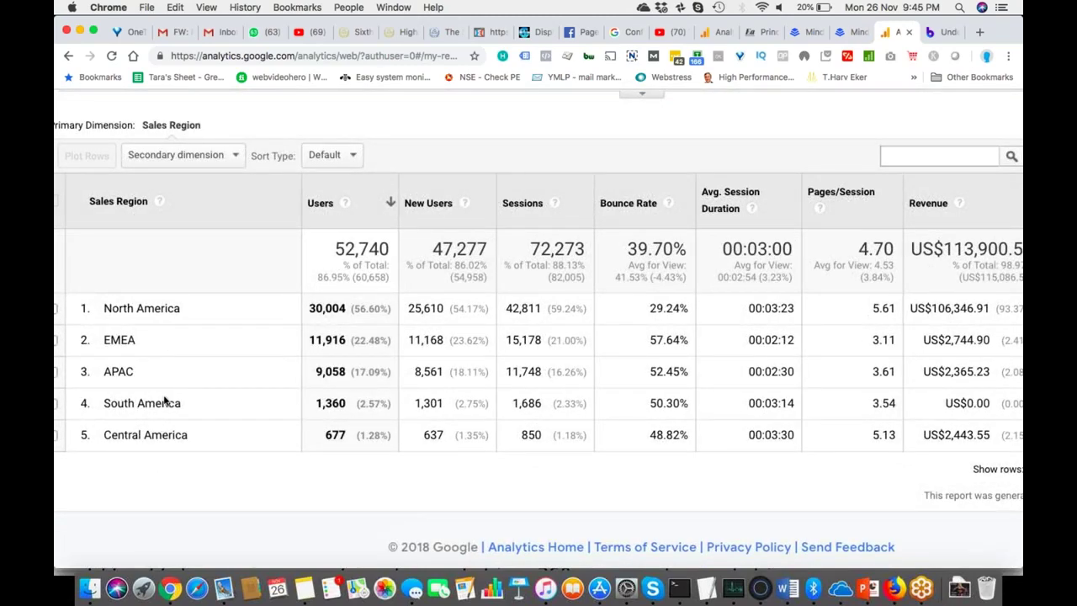
scroll(184, 380, "right", 4)
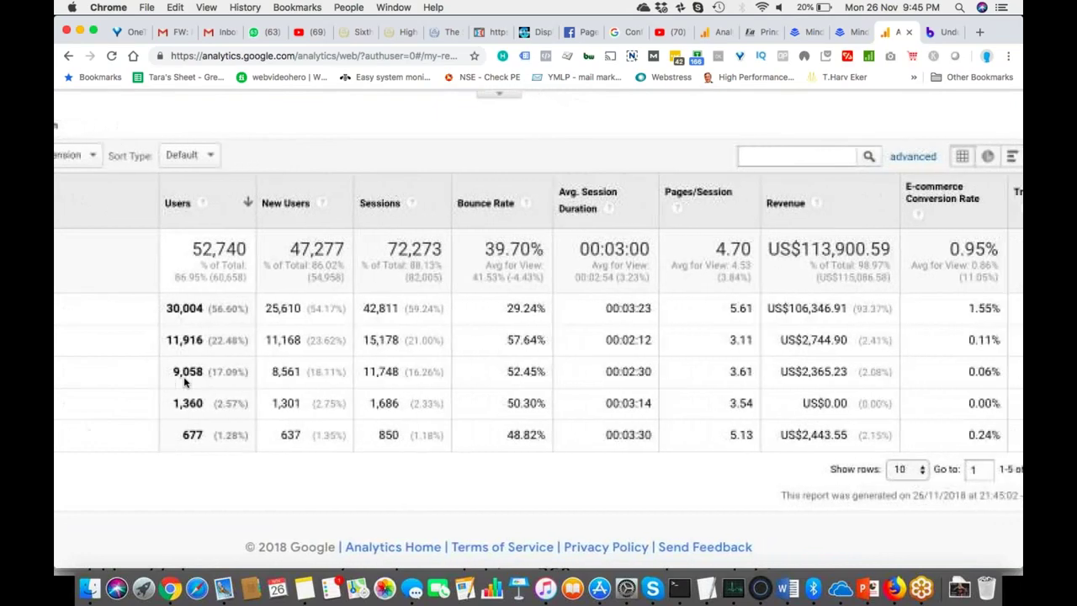
scroll(185, 380, "right", 3)
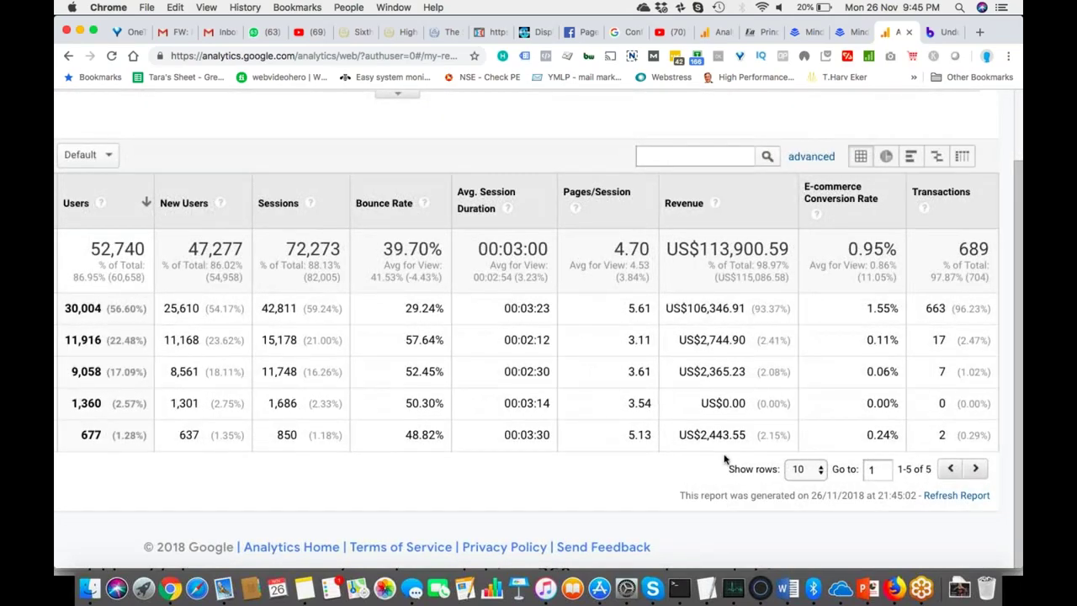
scroll(595, 374, "left", 8)
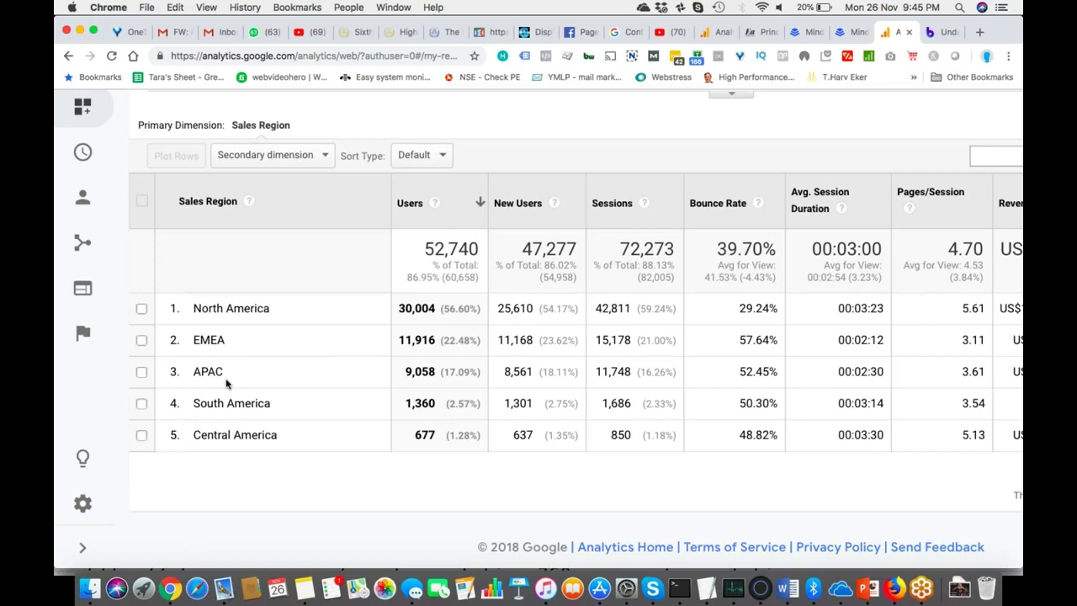
scroll(236, 406, "right", 2)
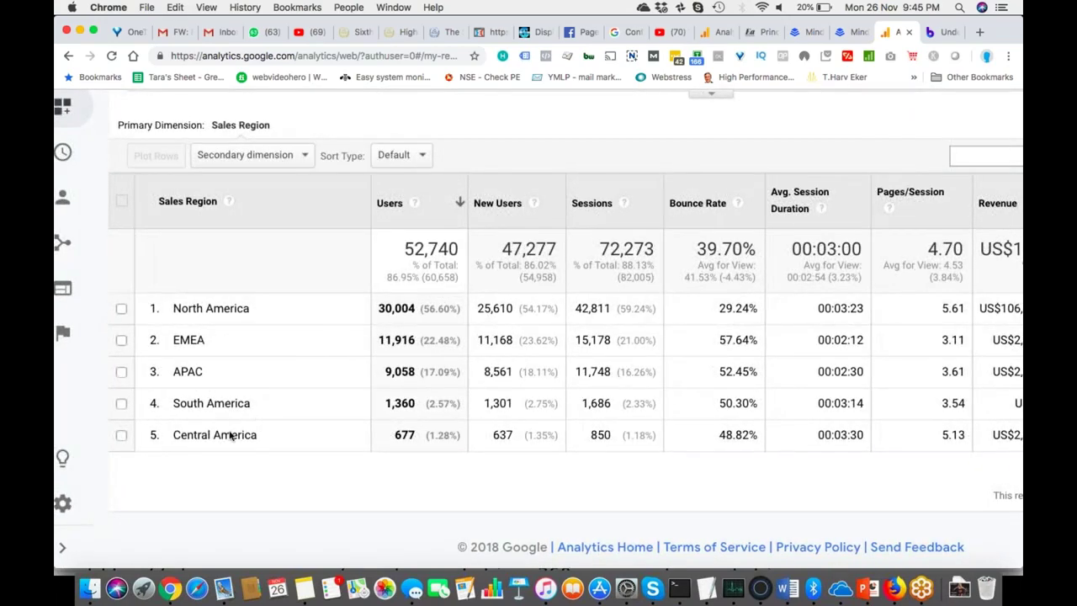
scroll(236, 437, "right", 10)
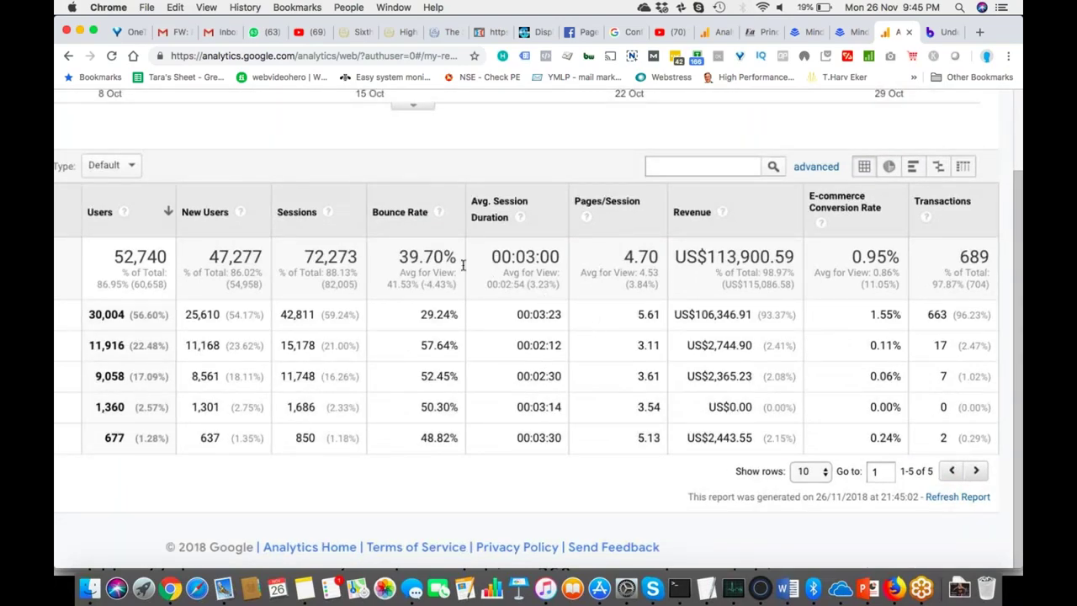
key("super+0")
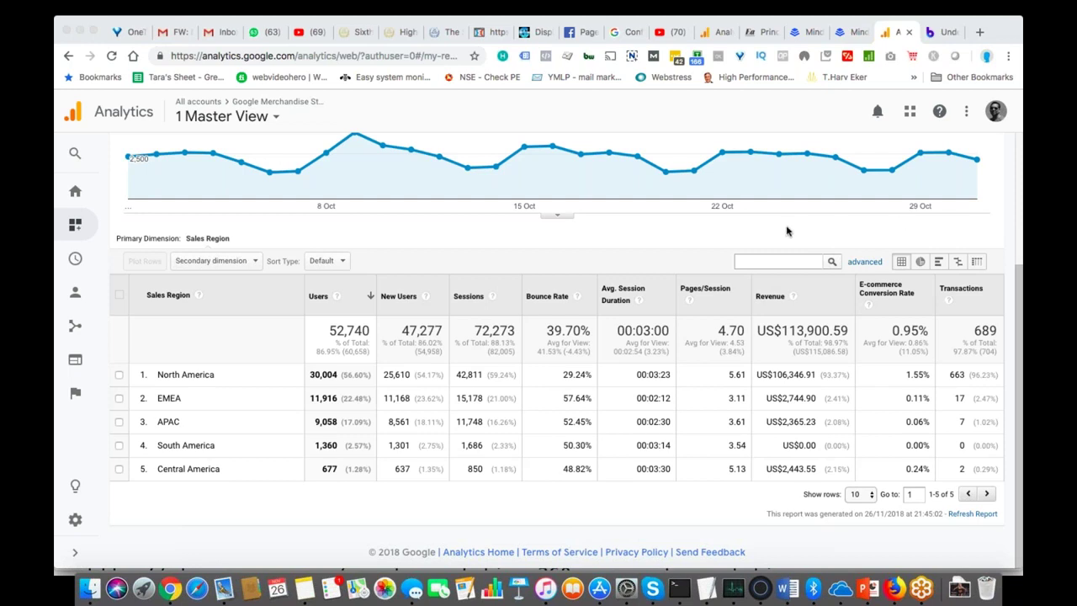
Open the Analytics admin settings in a separate browser tab and switch to it.
right_click(70, 525)
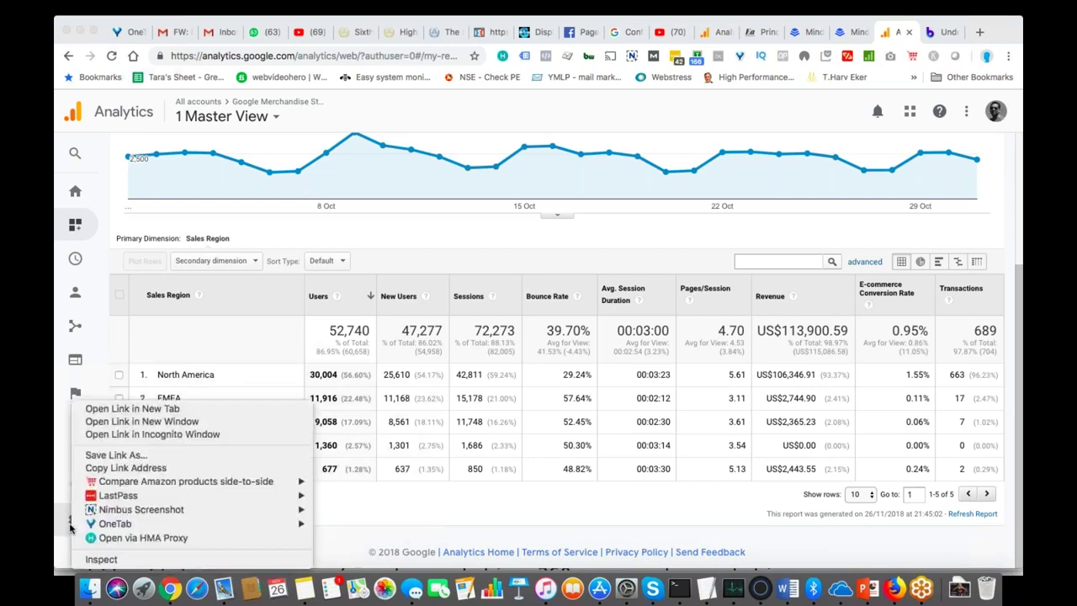
left_click(132, 408)
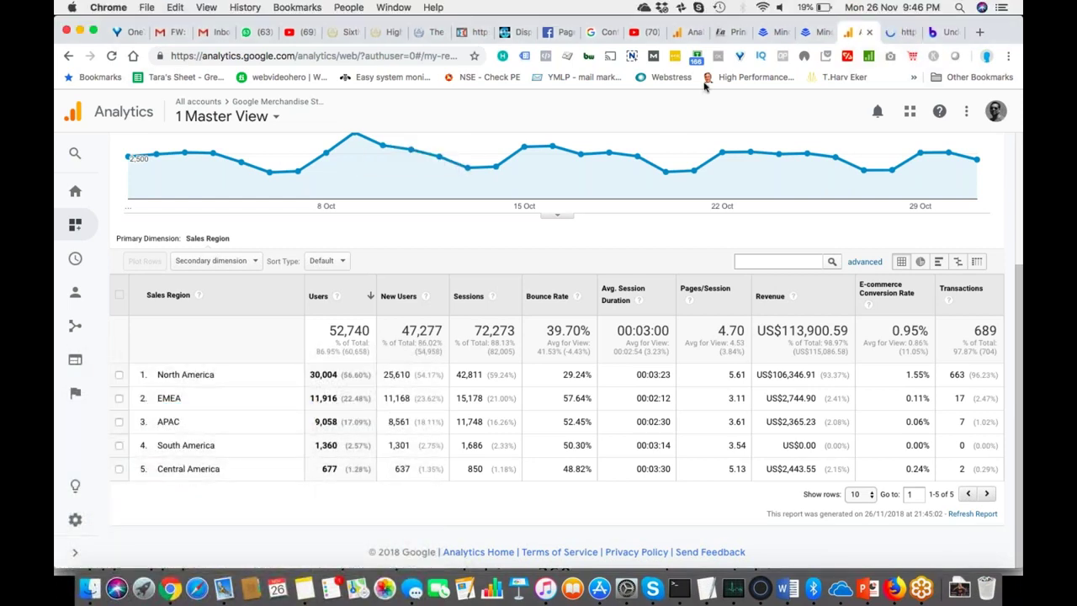
left_click(902, 33)
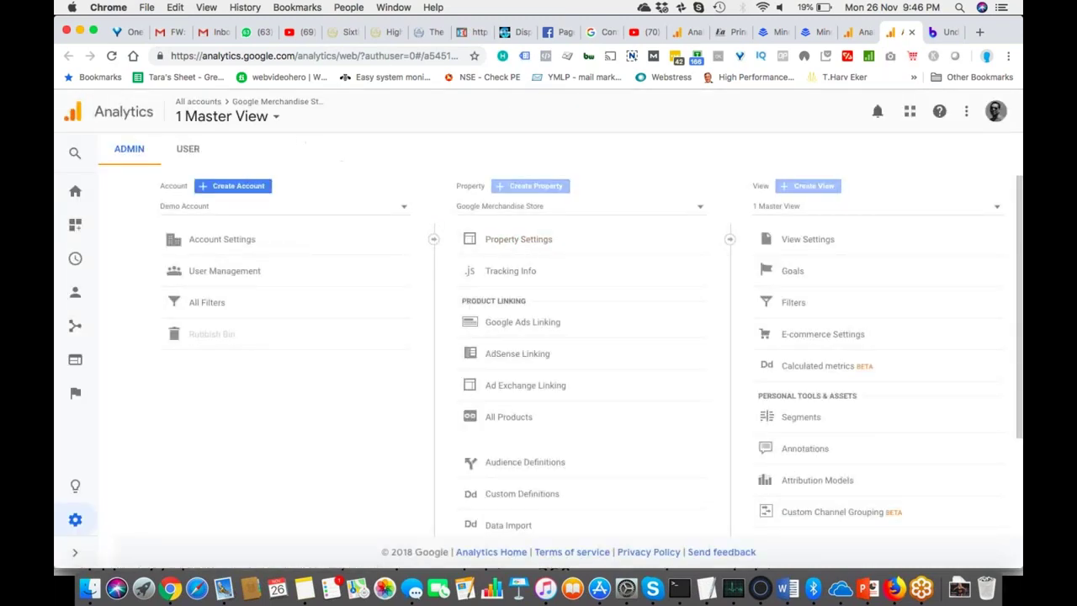
Search the accounts for "peter pan" and switch to the Master Data View of the Peter Pan Writes property.
left_click(276, 117)
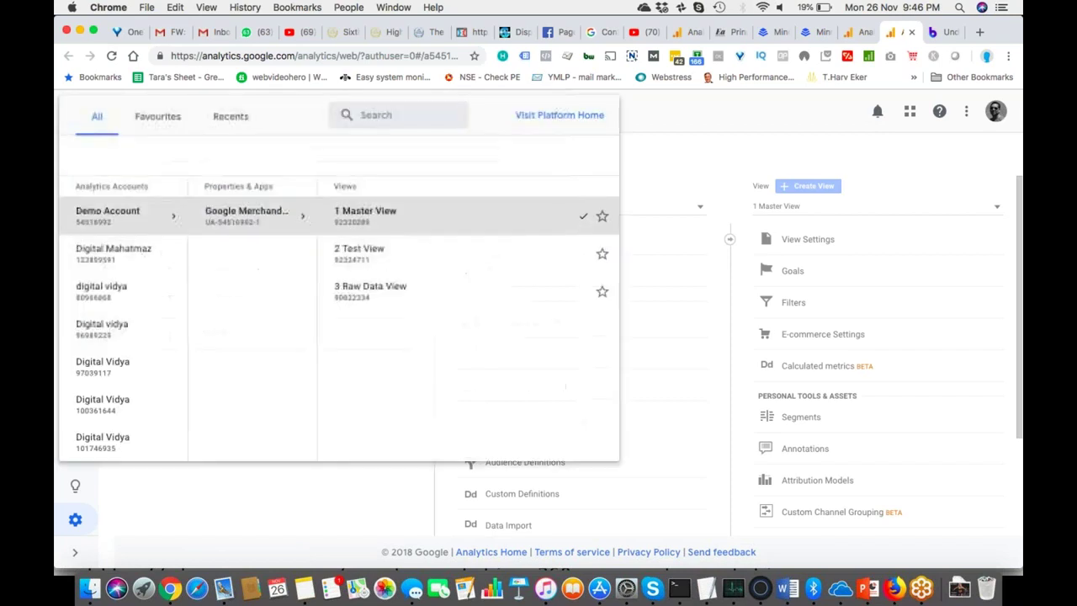
left_click(398, 118)
type("peter pan")
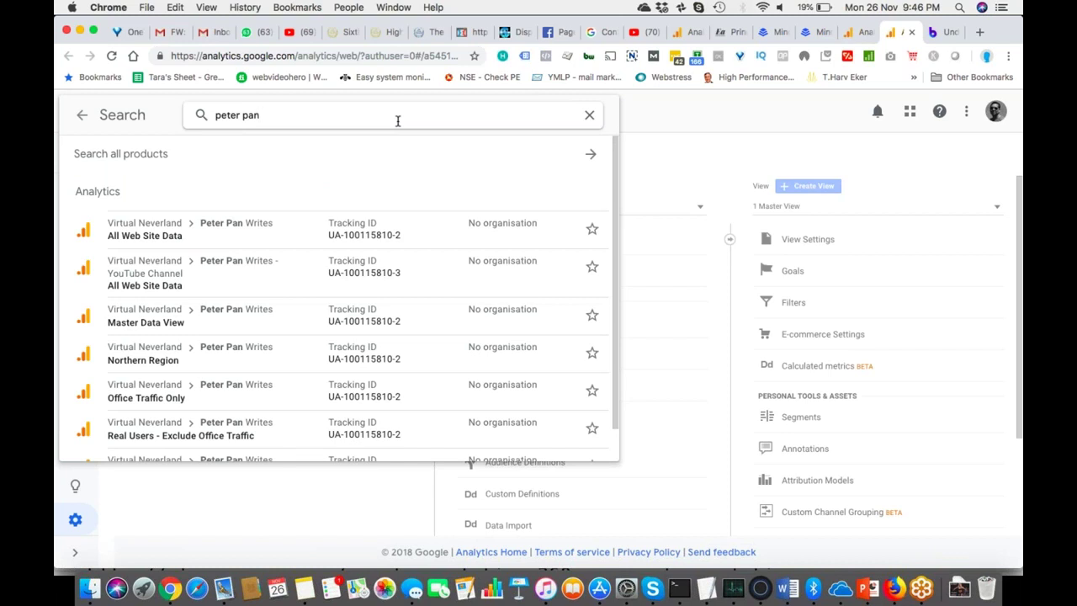
left_click(215, 323)
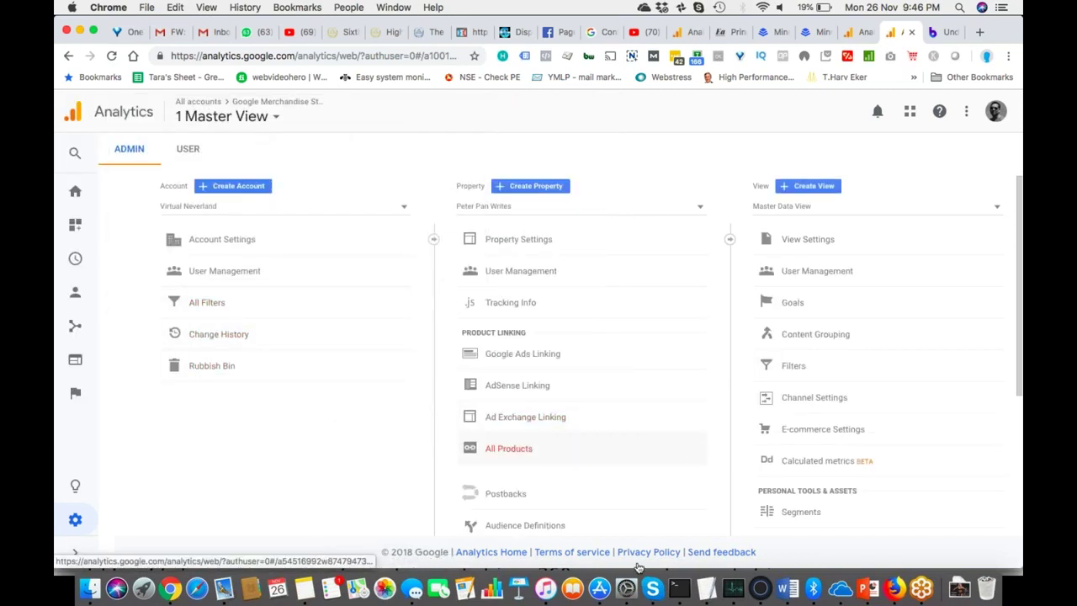
Switch to System Preferences, raise the external microphone's input volume slightly, and return to the Analytics admin page.
left_click(625, 588)
mouse_move(490, 343)
left_mouse_down()
mouse_move(527, 344)
mouse_move(502, 345)
left_mouse_up()
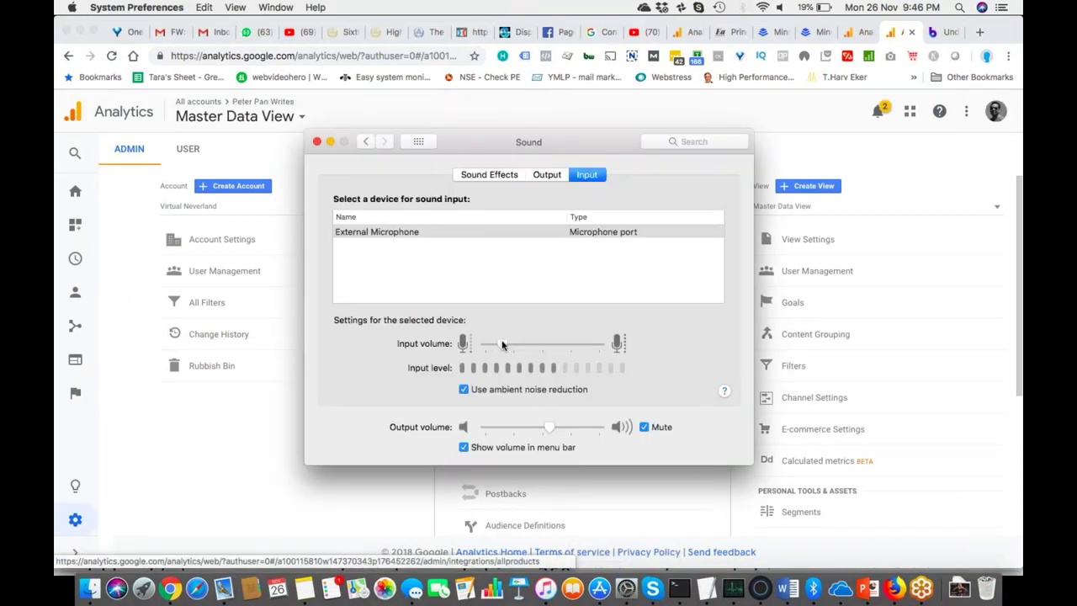
left_click(278, 423)
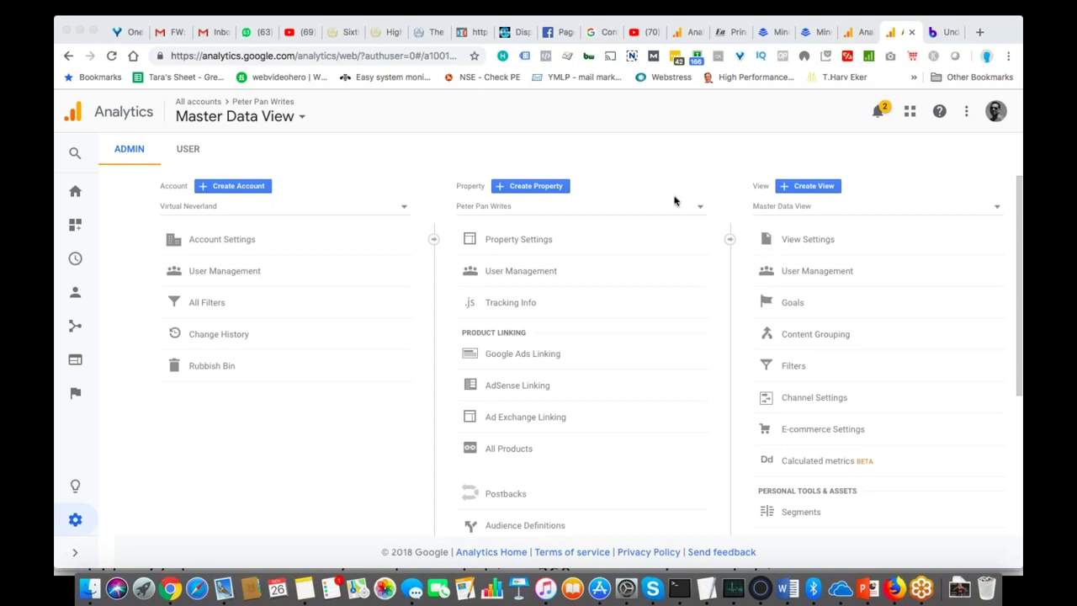
Open the dreamlandpublications.com website in a new browser tab.
mouse_move(682, 4)
key("super+t")
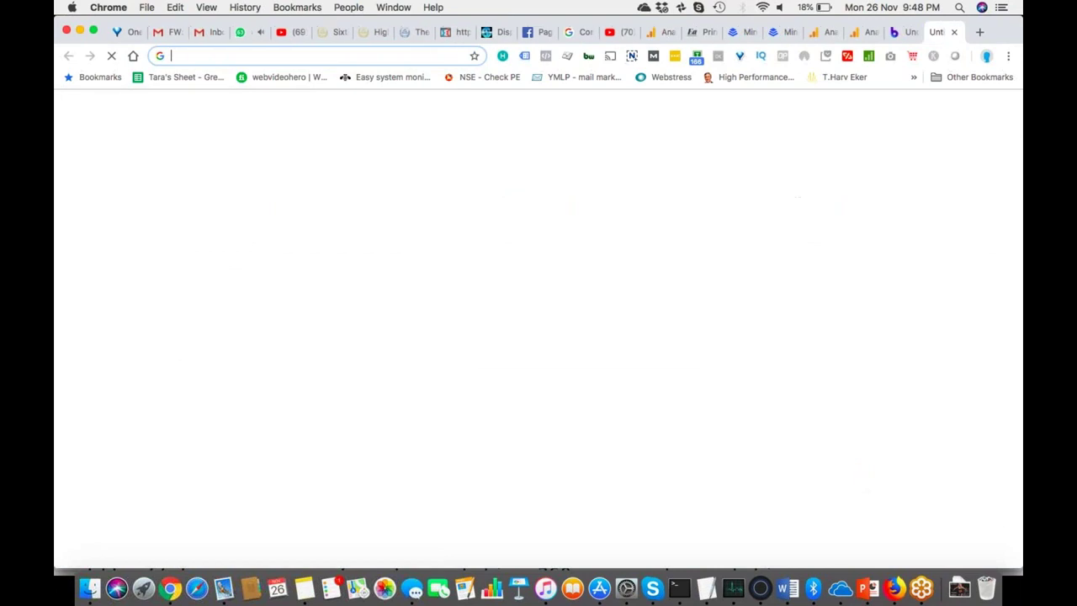
type("drea")
key("Right")
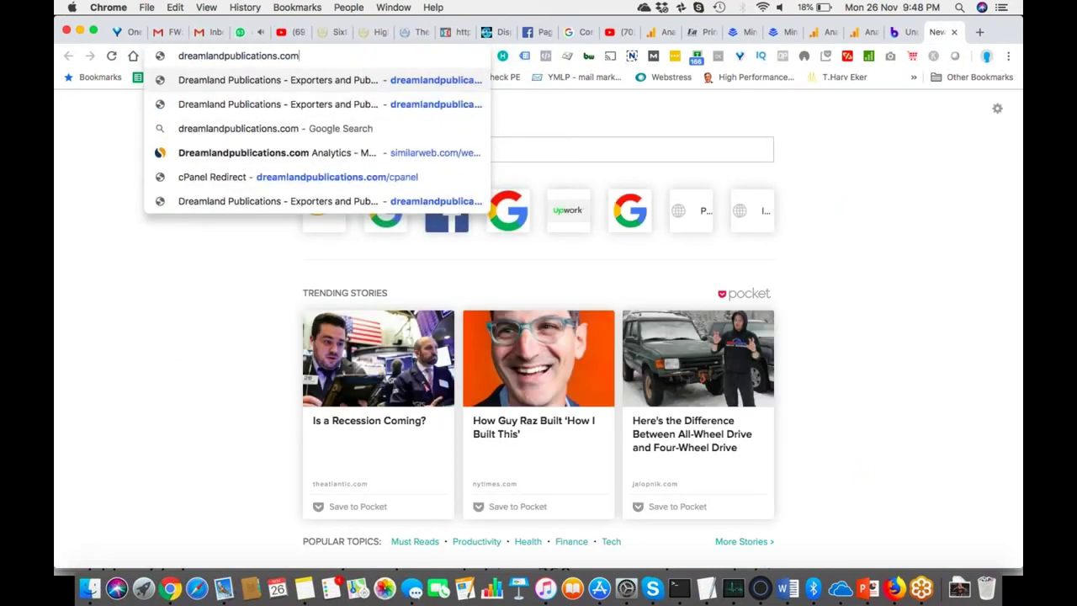
key("Return")
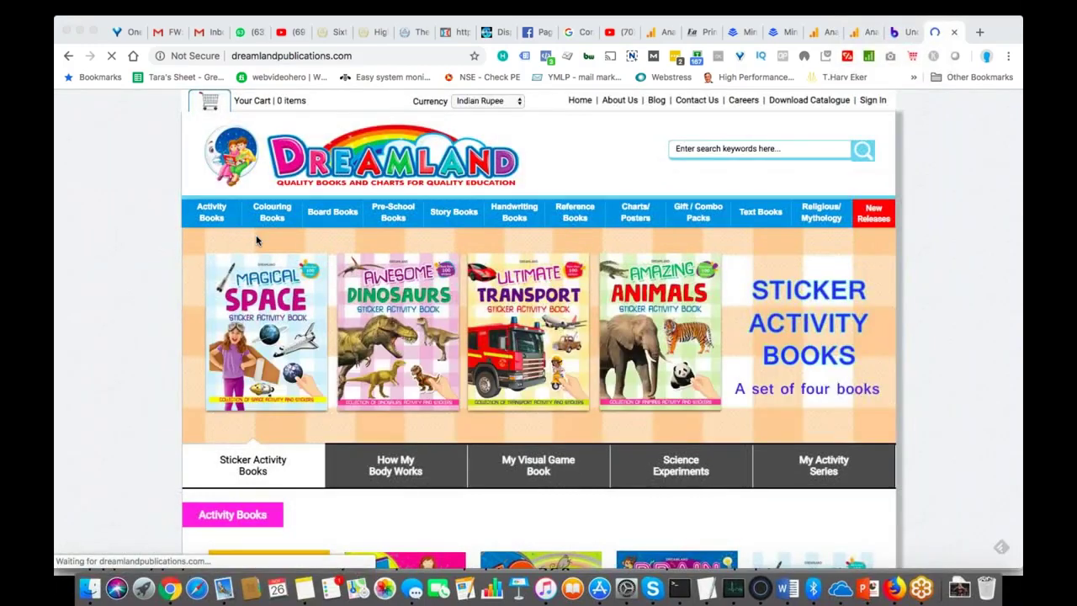
Examine the Dreamland Publications home page, including its category menus, the book sections from Activity Books to Story Books, and the footer.
mouse_move(208, 211)
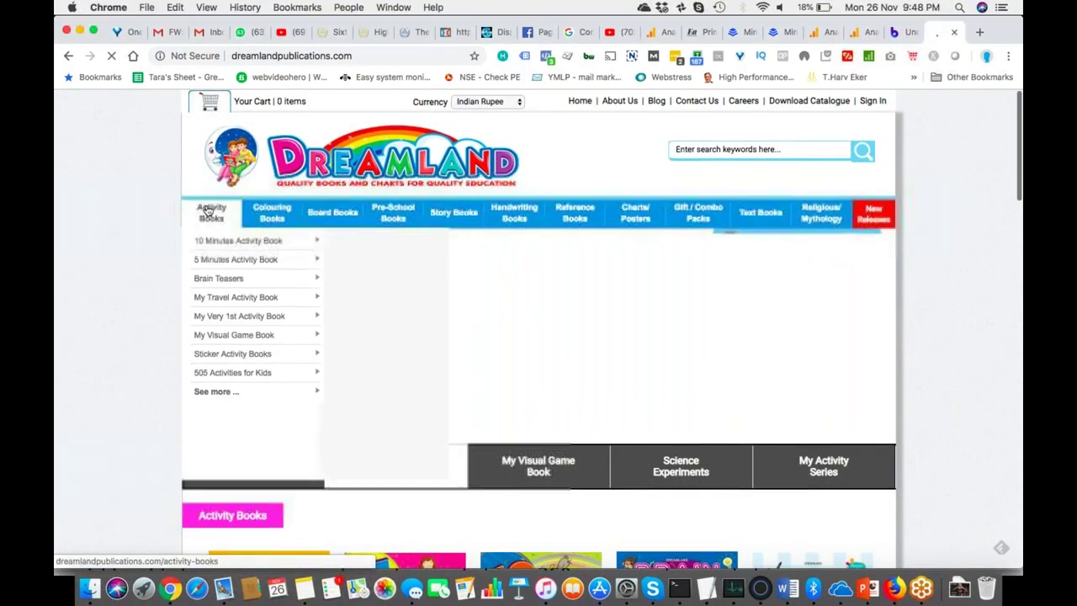
mouse_move(271, 208)
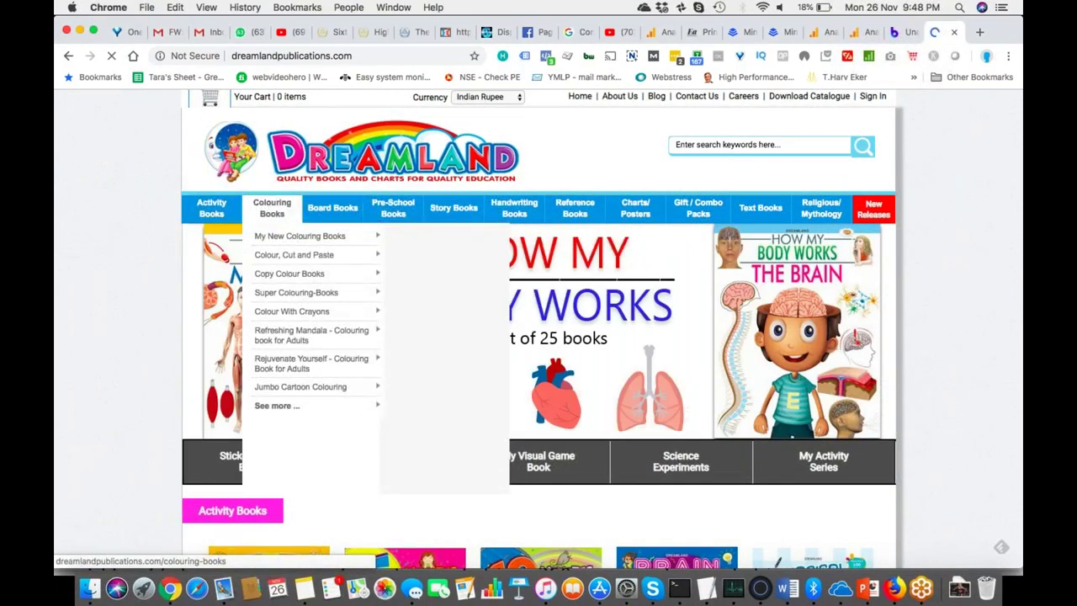
scroll(56, 275, "down", 3)
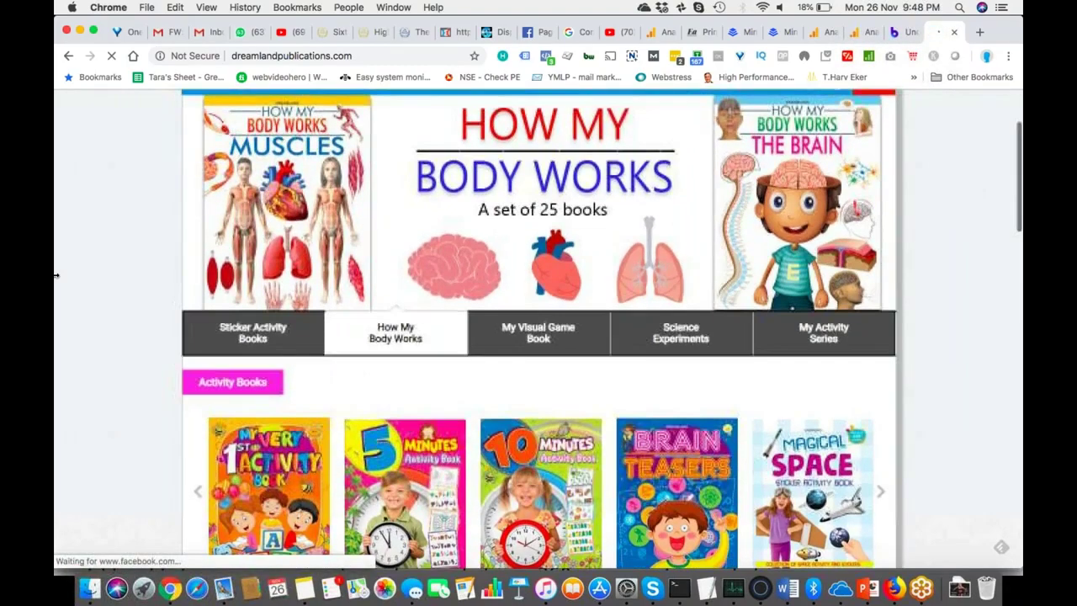
scroll(56, 275, "down", 4)
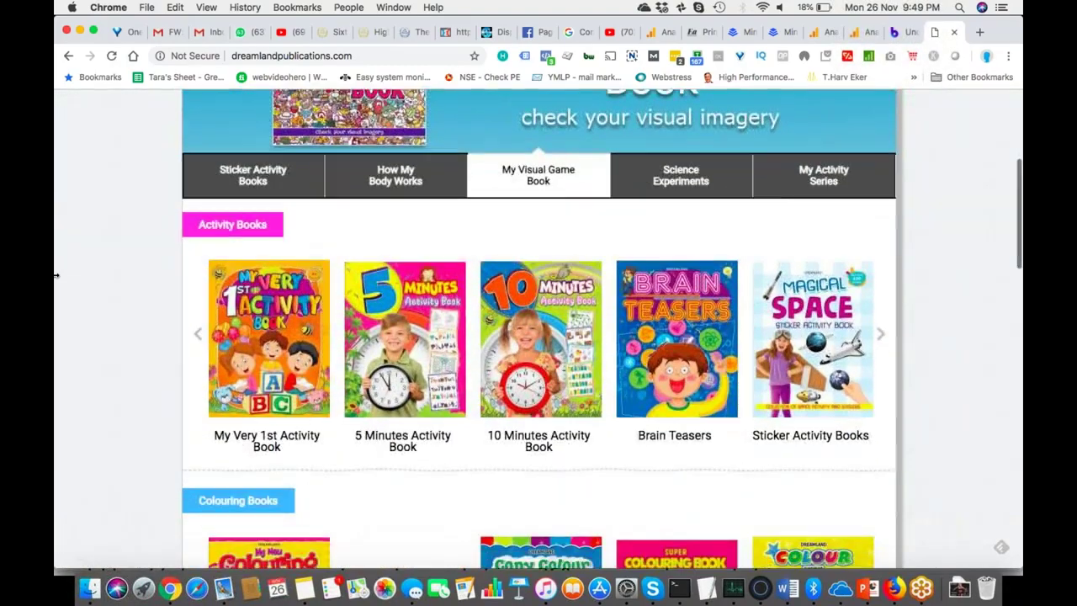
scroll(56, 275, "down", 2)
scroll(56, 275, "up", 8)
scroll(56, 276, "down", 10)
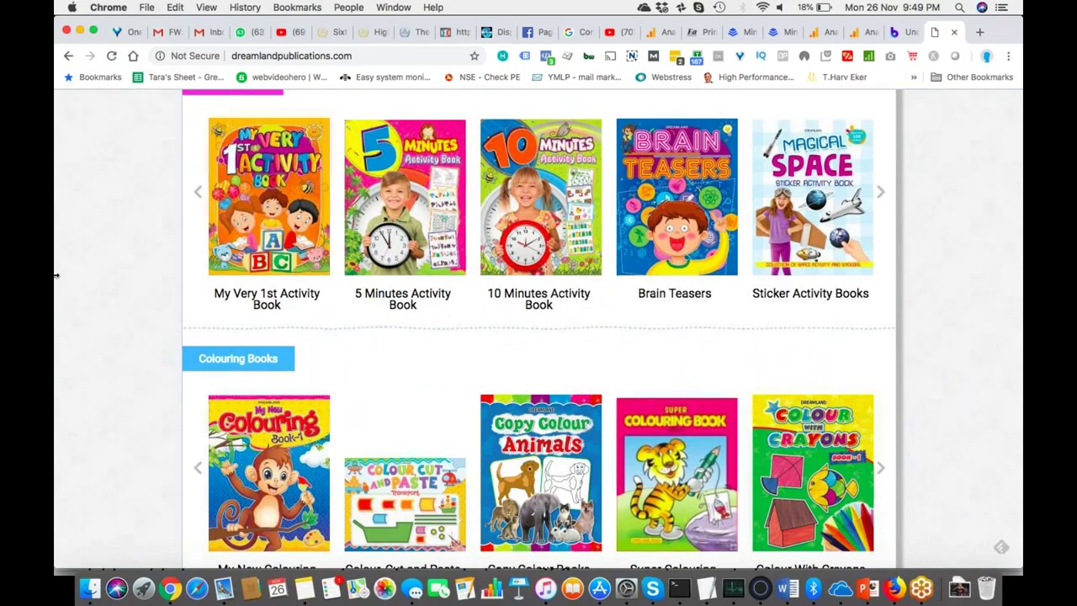
scroll(56, 275, "down", 9)
scroll(55, 275, "down", 15)
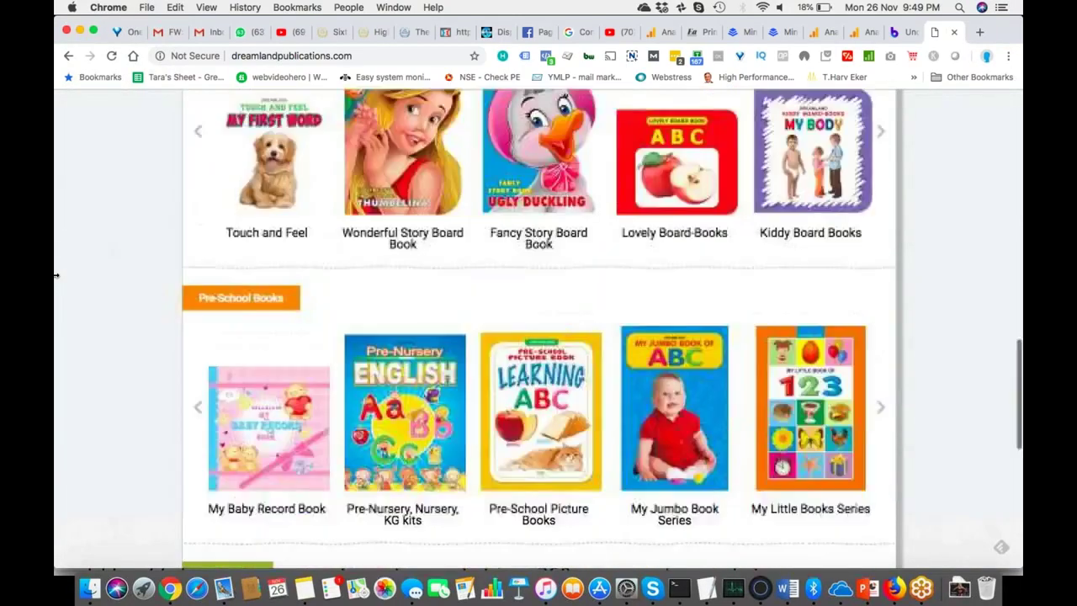
scroll(56, 275, "up", 5)
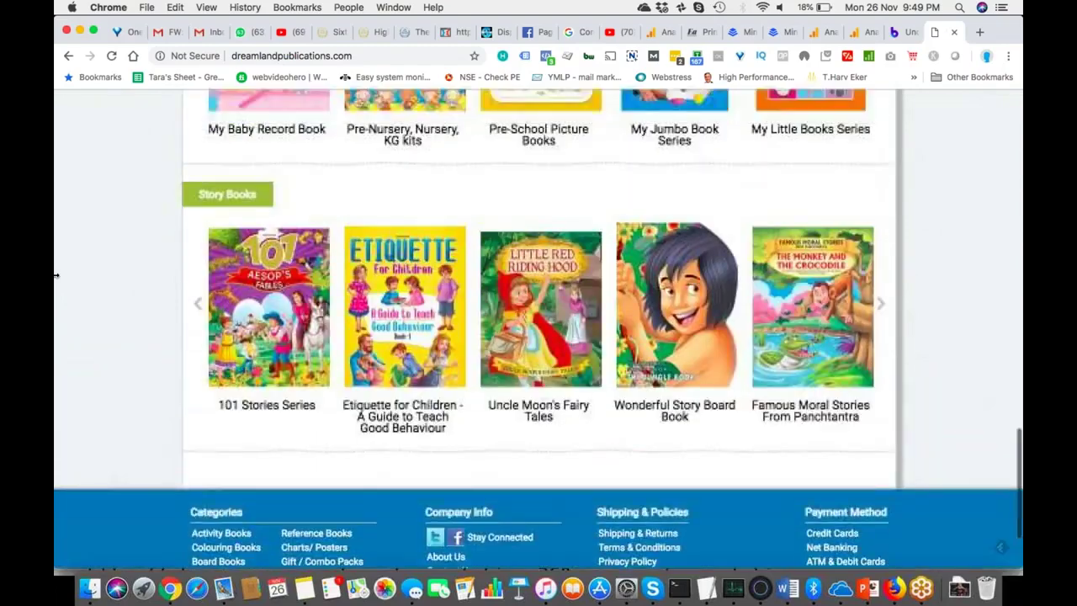
scroll(56, 276, "down", 3)
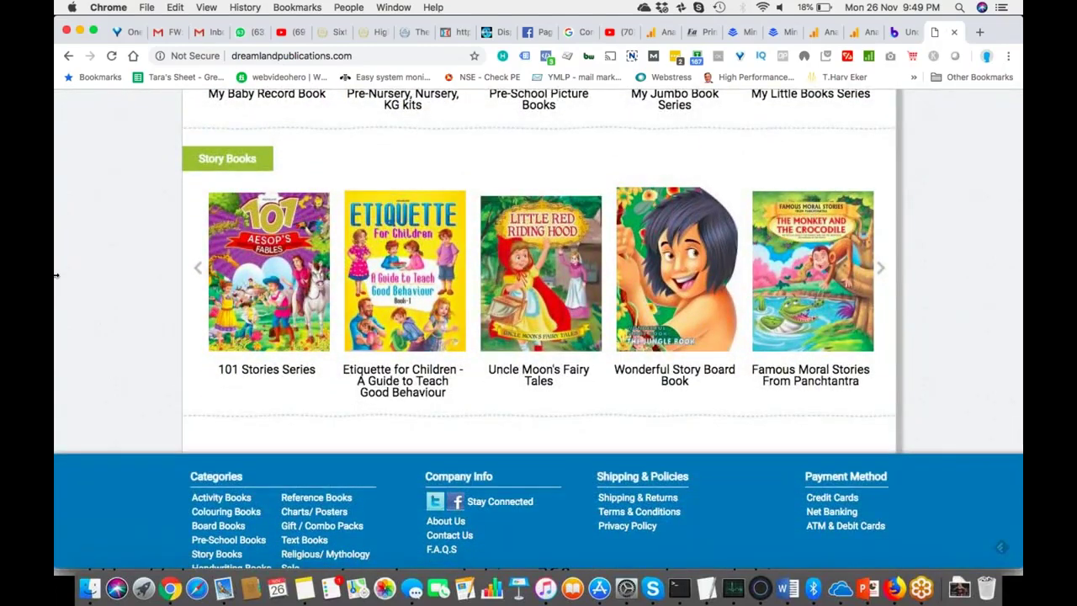
scroll(263, 266, "down", 2)
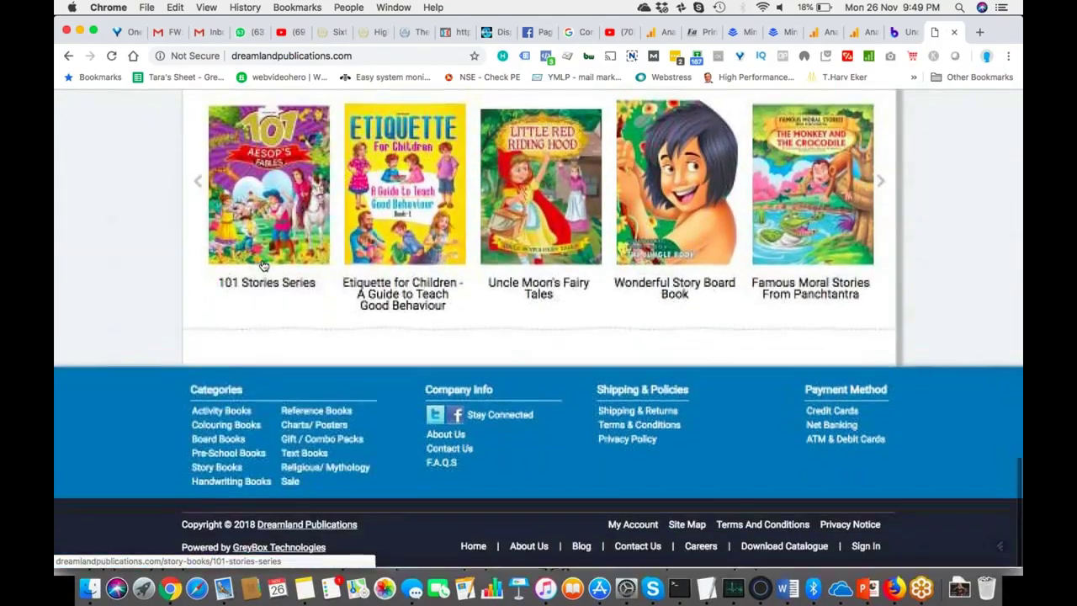
scroll(263, 266, "up", 10)
scroll(269, 245, "up", 2)
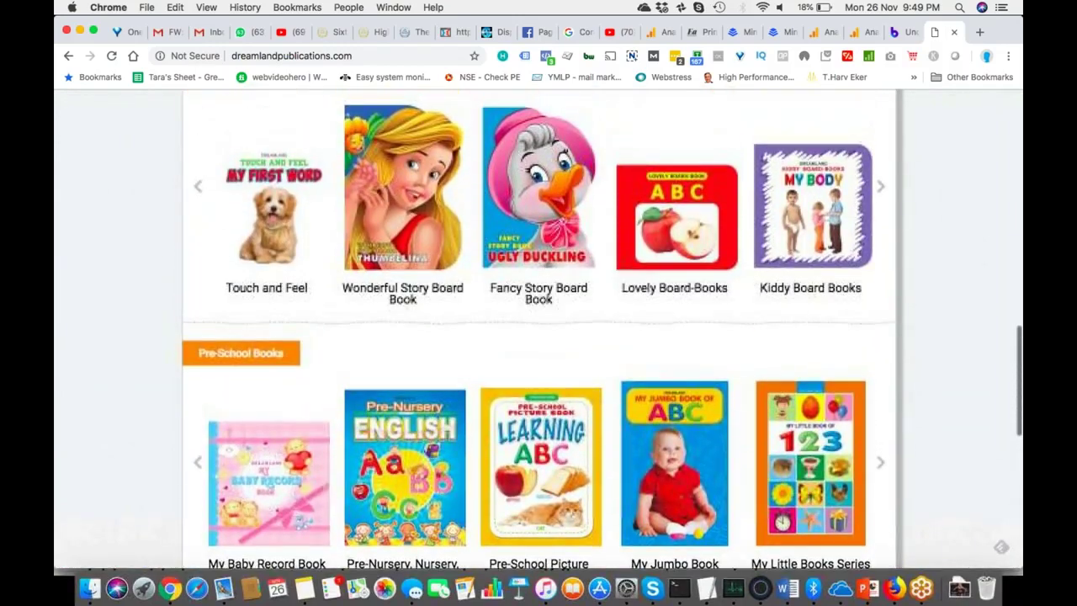
Review the Sales Region table of the custom report in the 1 Master View, and return to the Peter Pan Writes admin page.
left_click(860, 32)
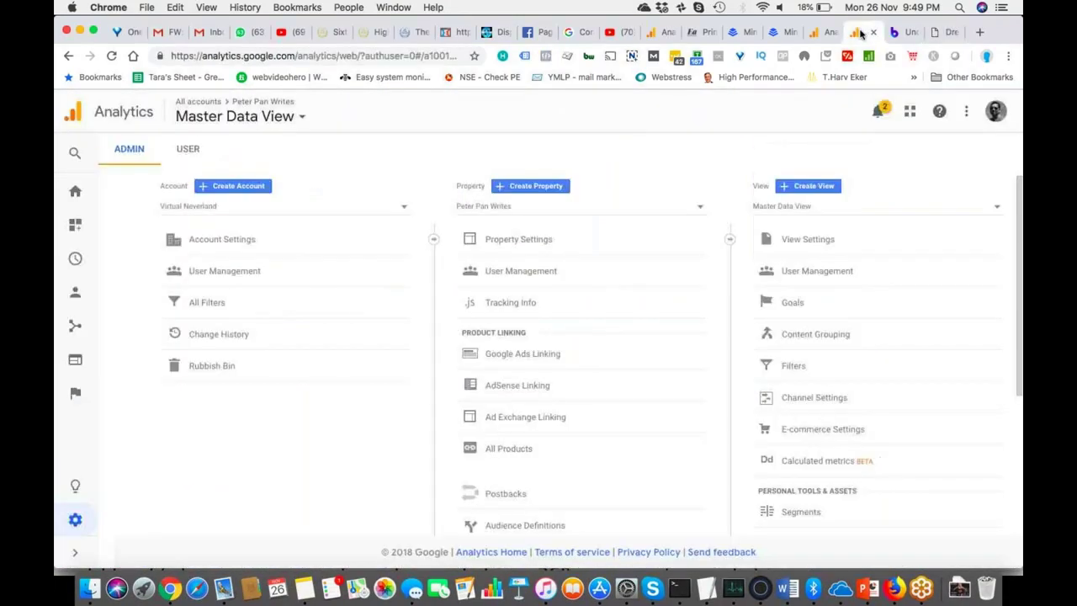
left_click(815, 34)
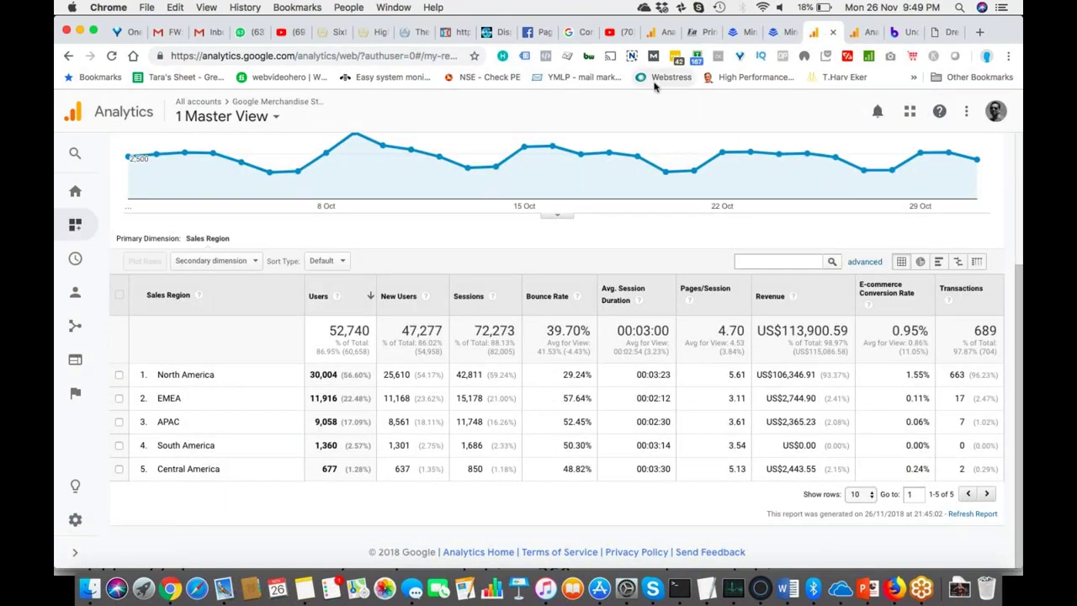
left_click(870, 34)
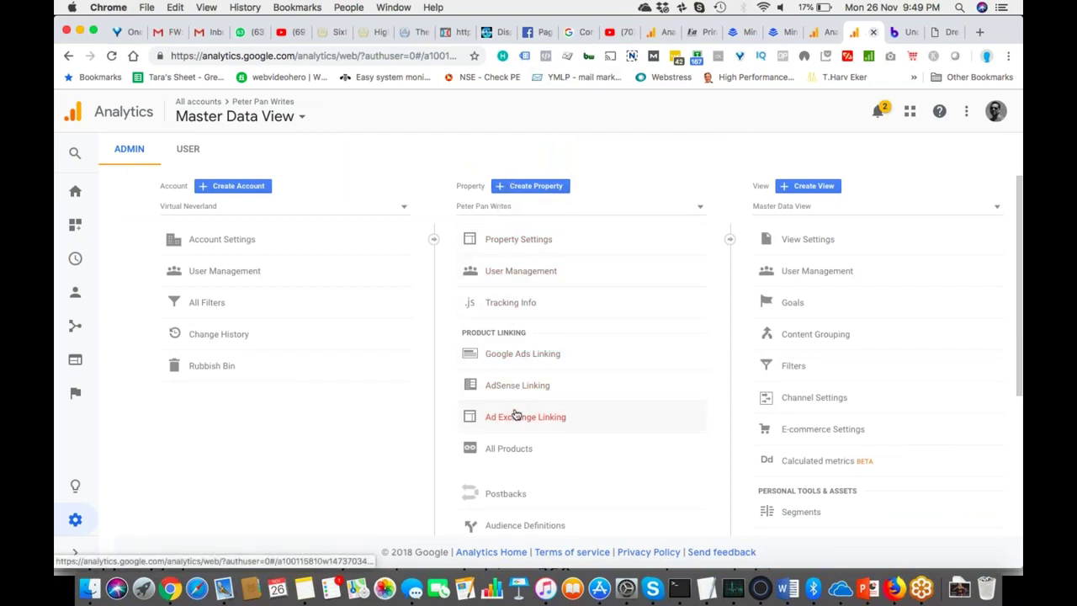
Open the Custom Dimensions list under the Peter Pan Writes property's custom definitions.
scroll(522, 448, "down", 2)
scroll(522, 451, "down", 1)
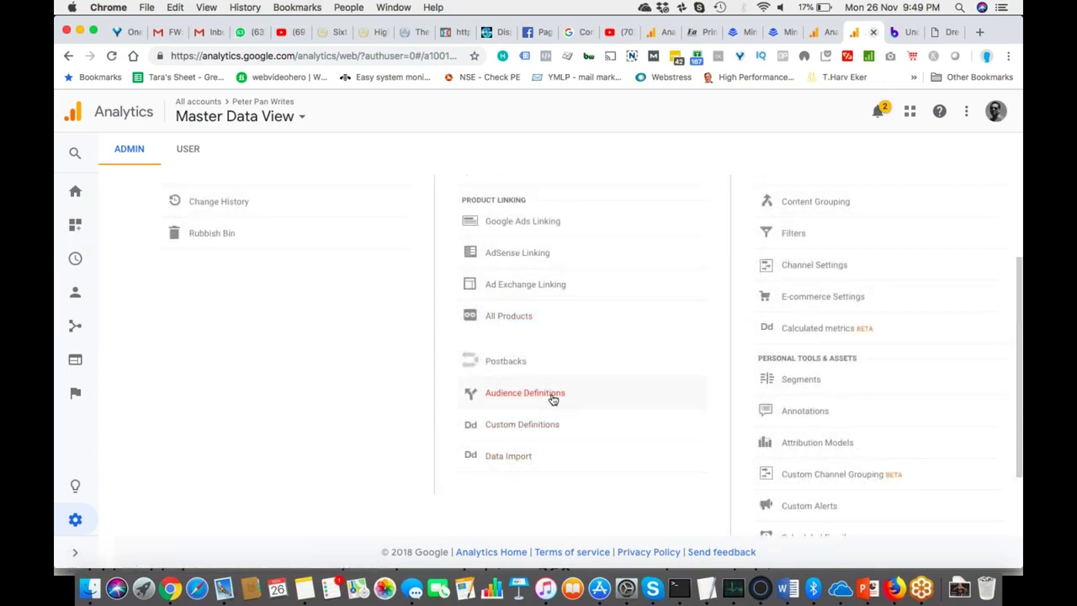
left_click(543, 433)
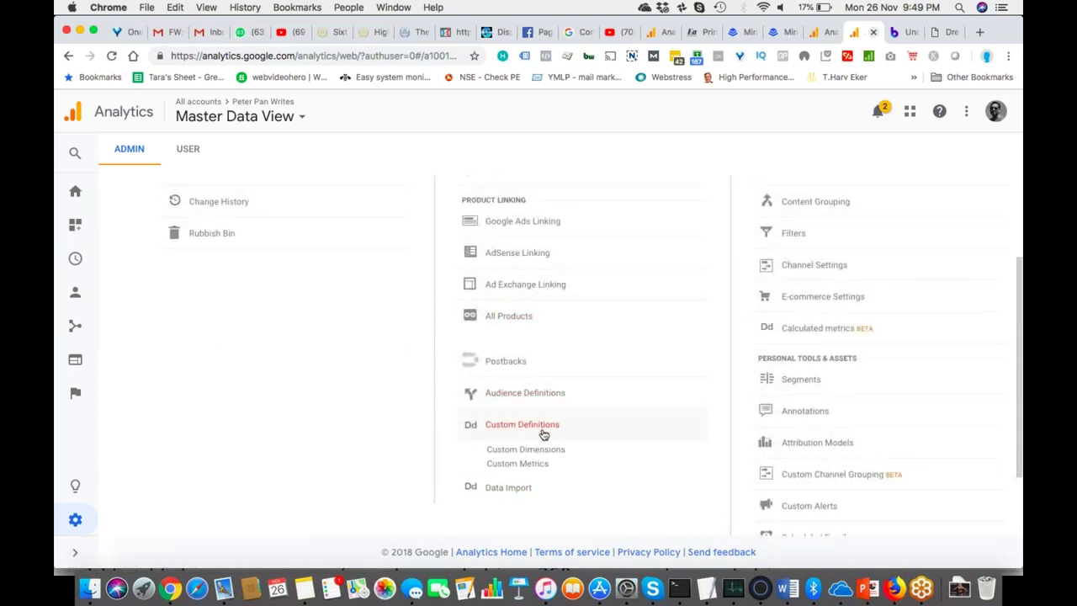
left_click(551, 453)
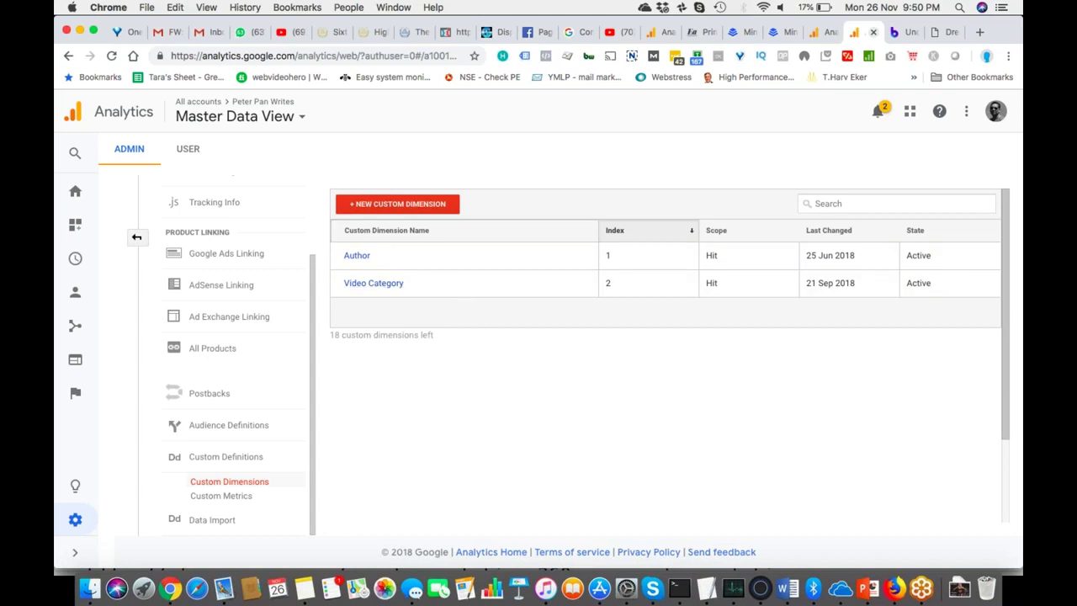
Start a new custom dimension named Sales Region and review its scope options, leaving Hit selected.
left_click(408, 206)
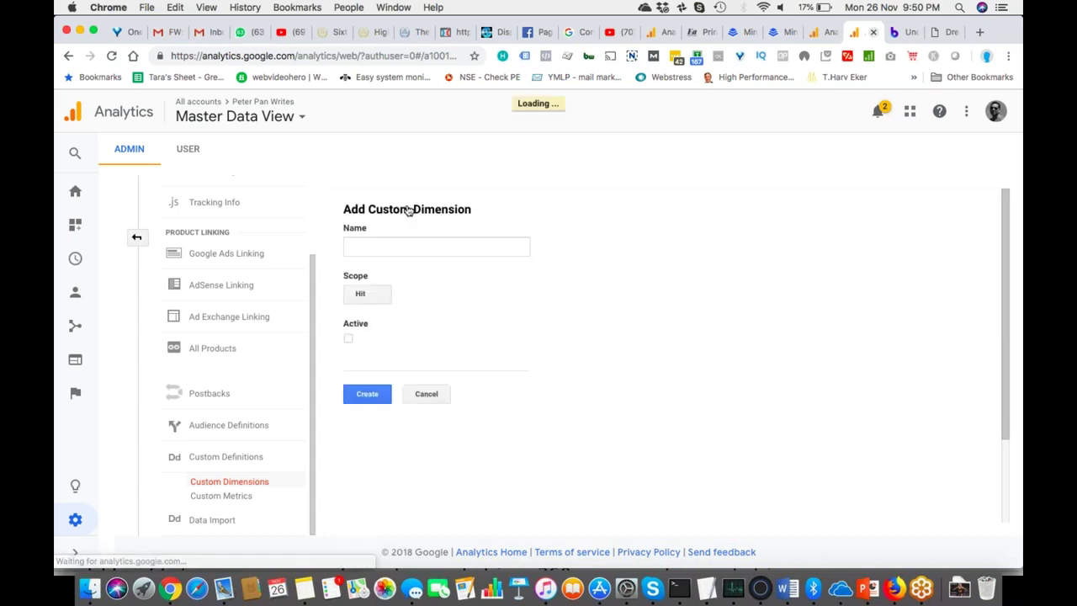
left_click(415, 246)
type("Author Name")
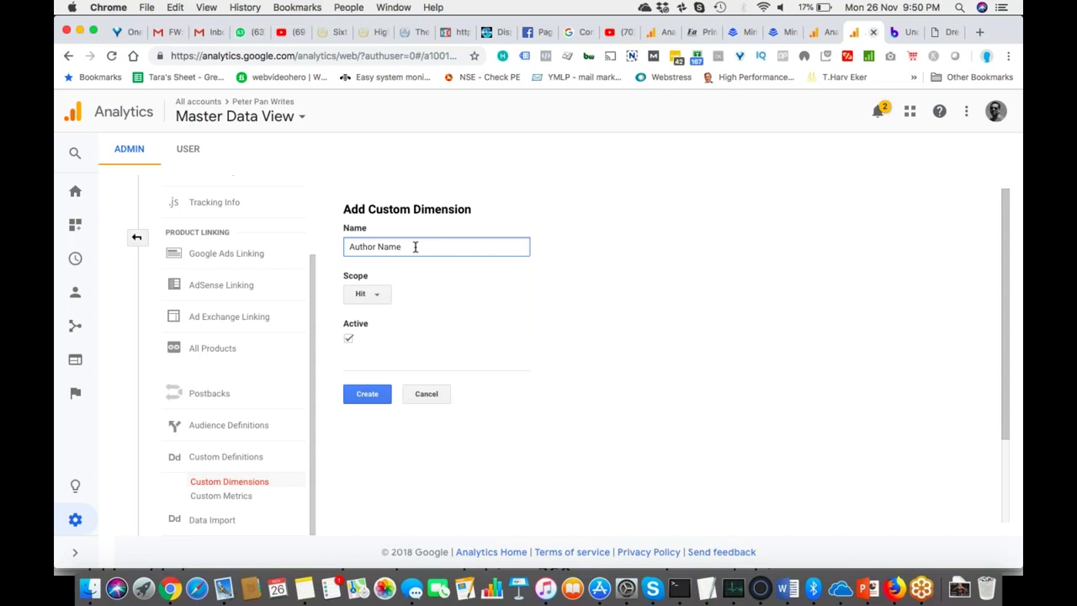
triple_click(415, 246)
type("Sales Region")
left_click(383, 299)
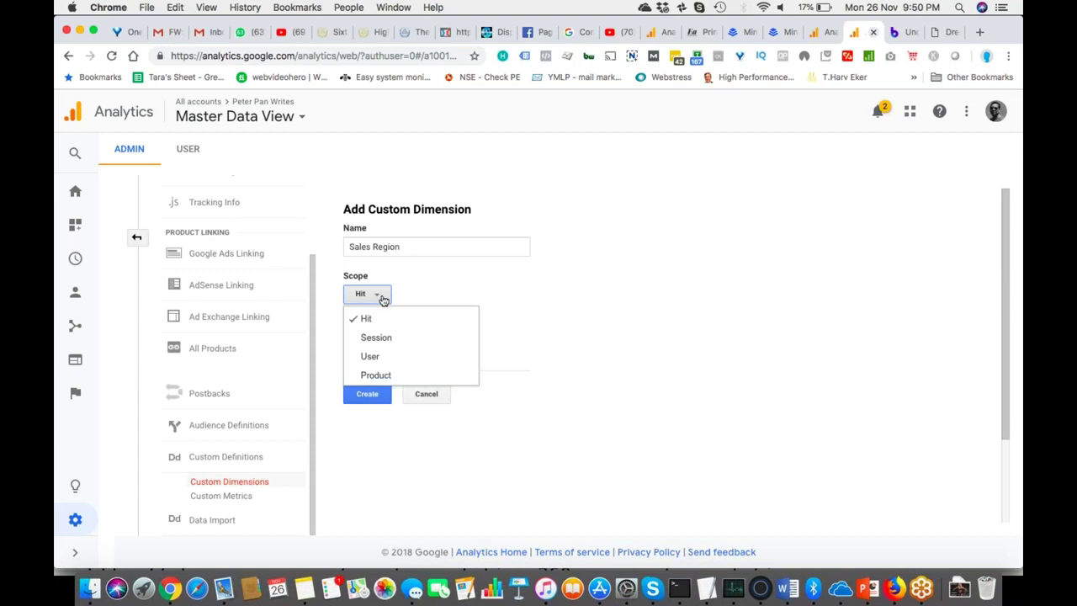
left_click(611, 269)
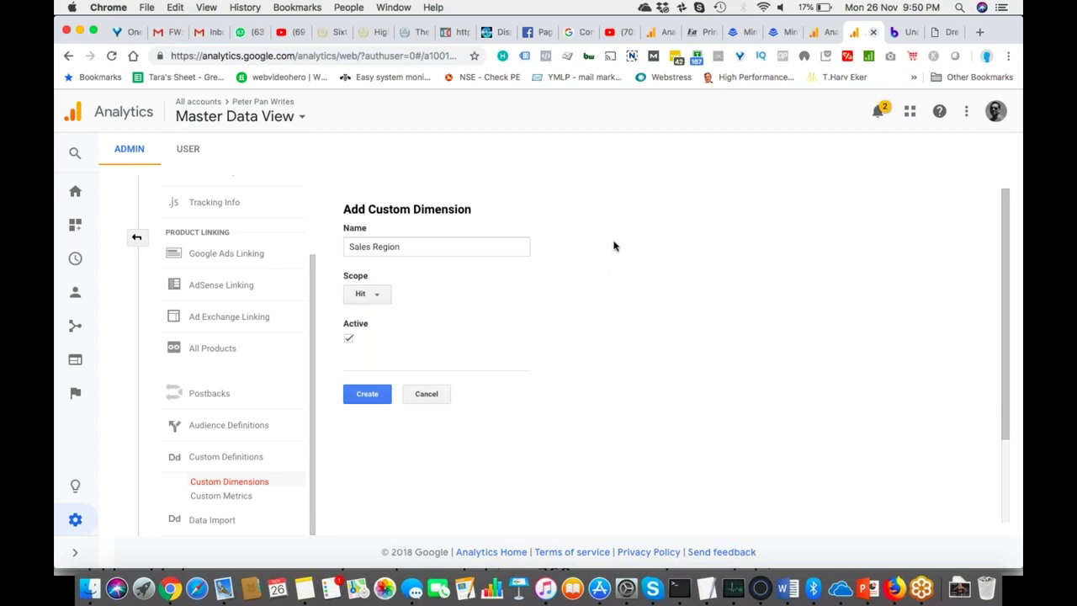
Switch to the Bounteous article "Understanding Scope In Google Analytics Reporting" and examine its explanation of scope.
left_click(944, 34)
left_click(898, 35)
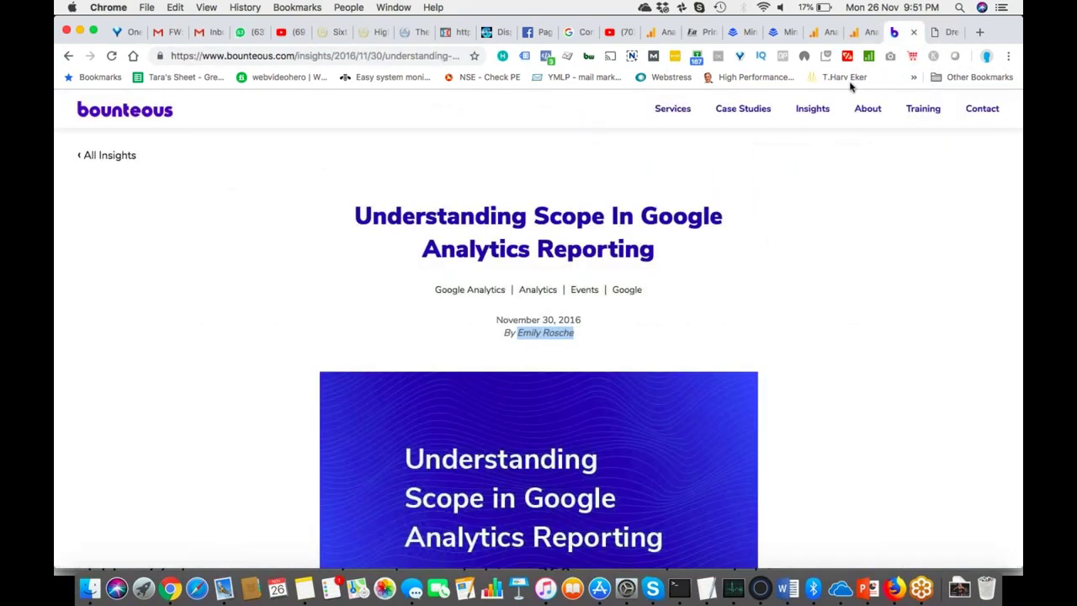
left_click(757, 284)
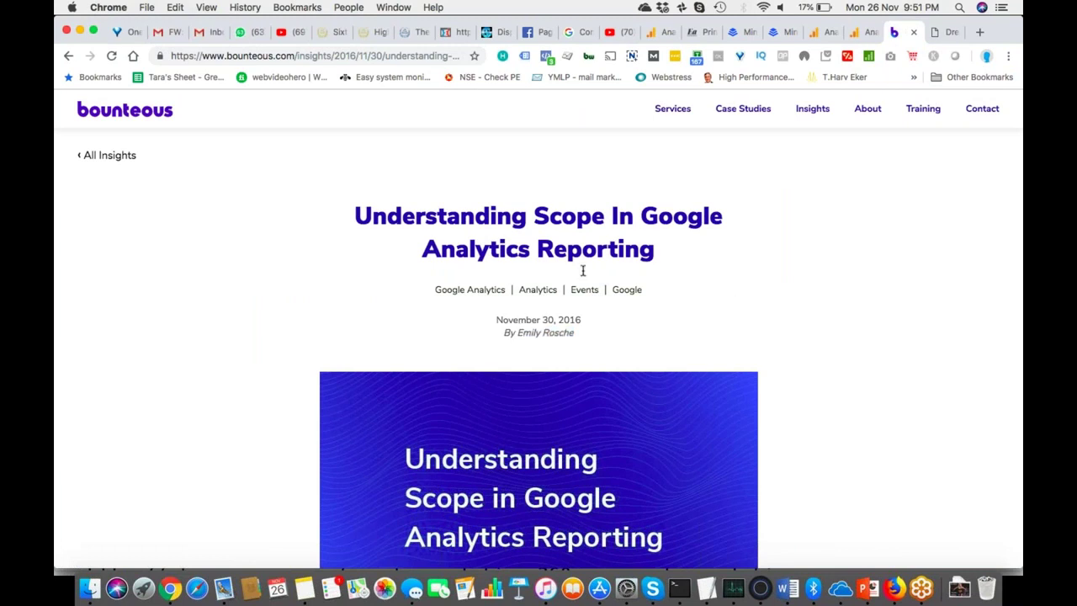
scroll(524, 282, "down", 2)
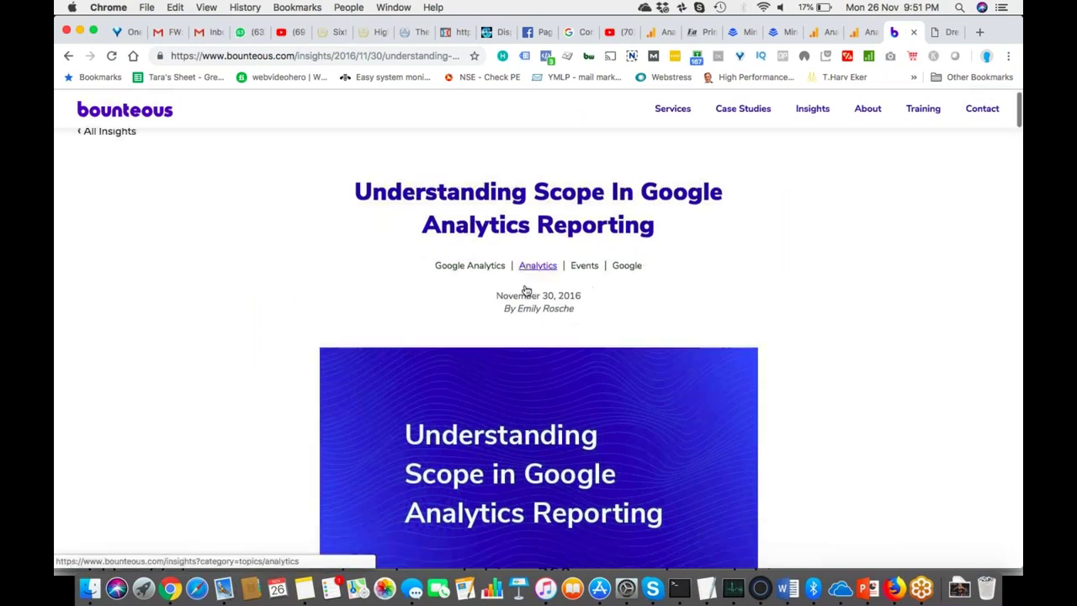